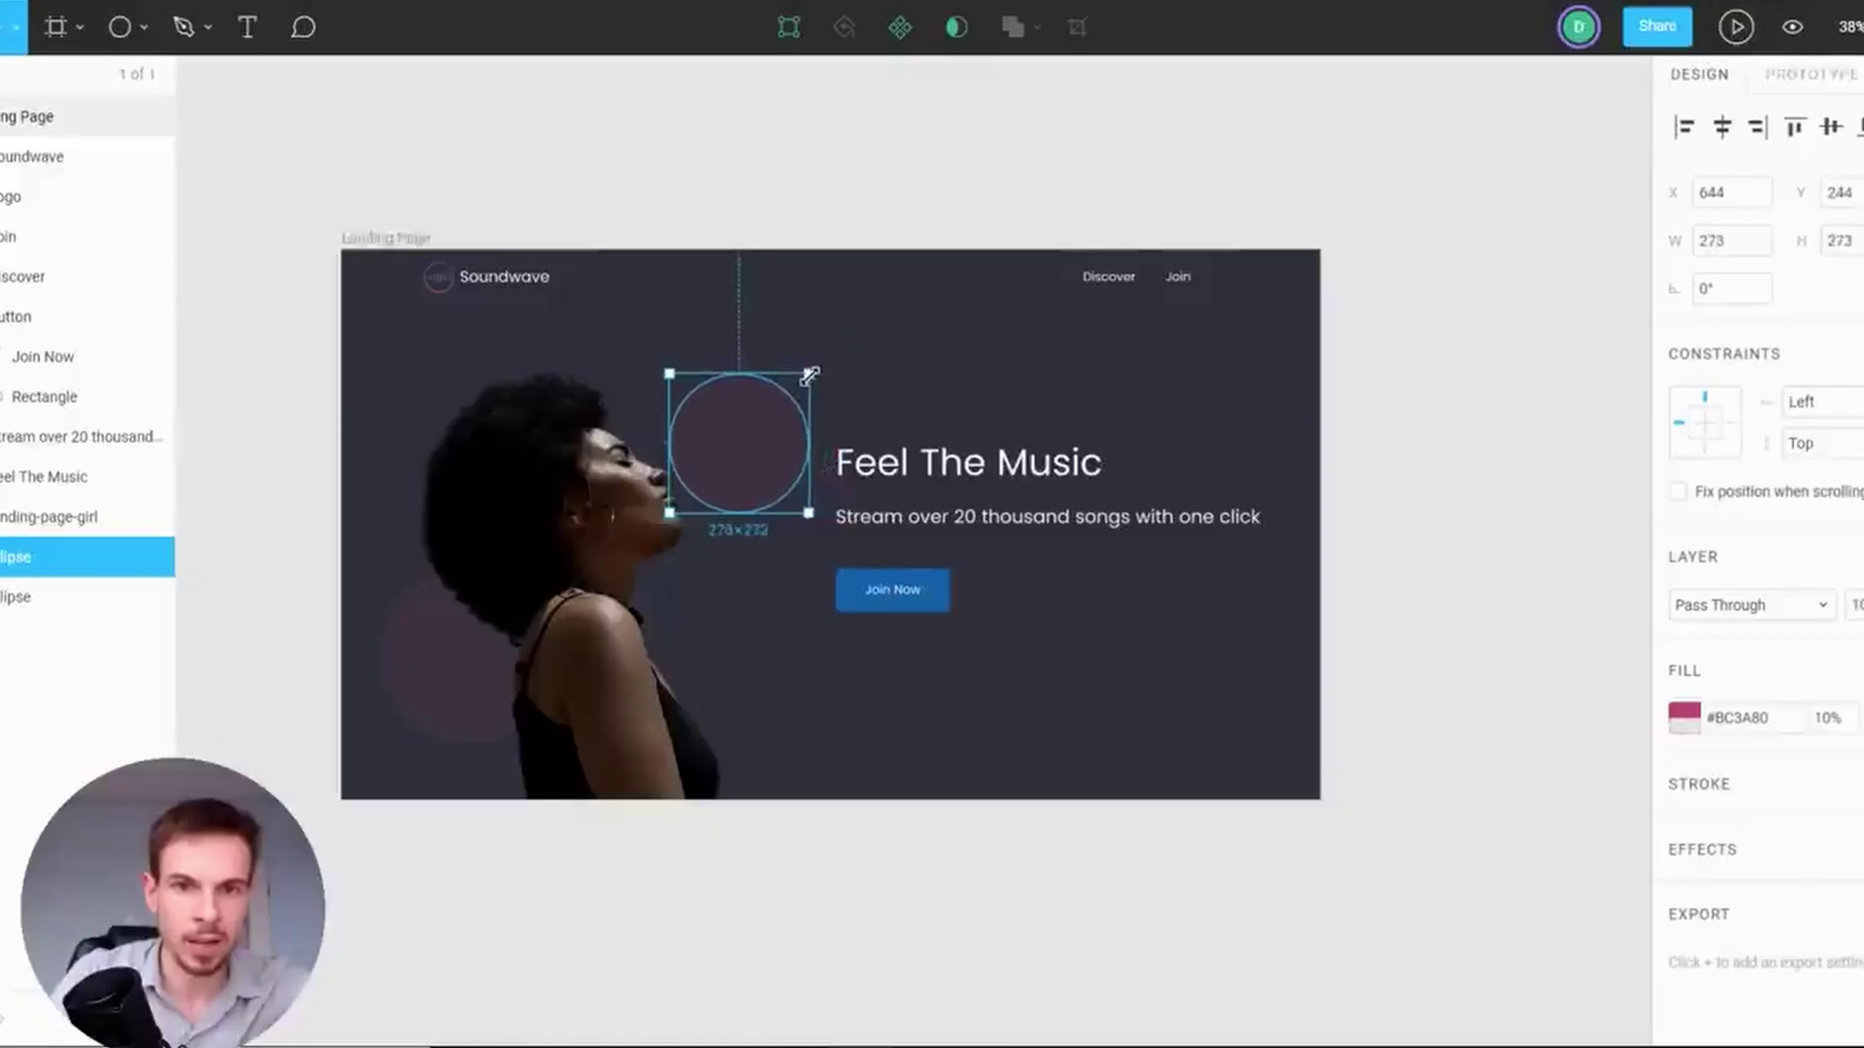
# Resize the faint pink circle beside the singer's head down to 221×221.
pyautogui.moveTo(810, 376); pyautogui.dragTo(767, 383)
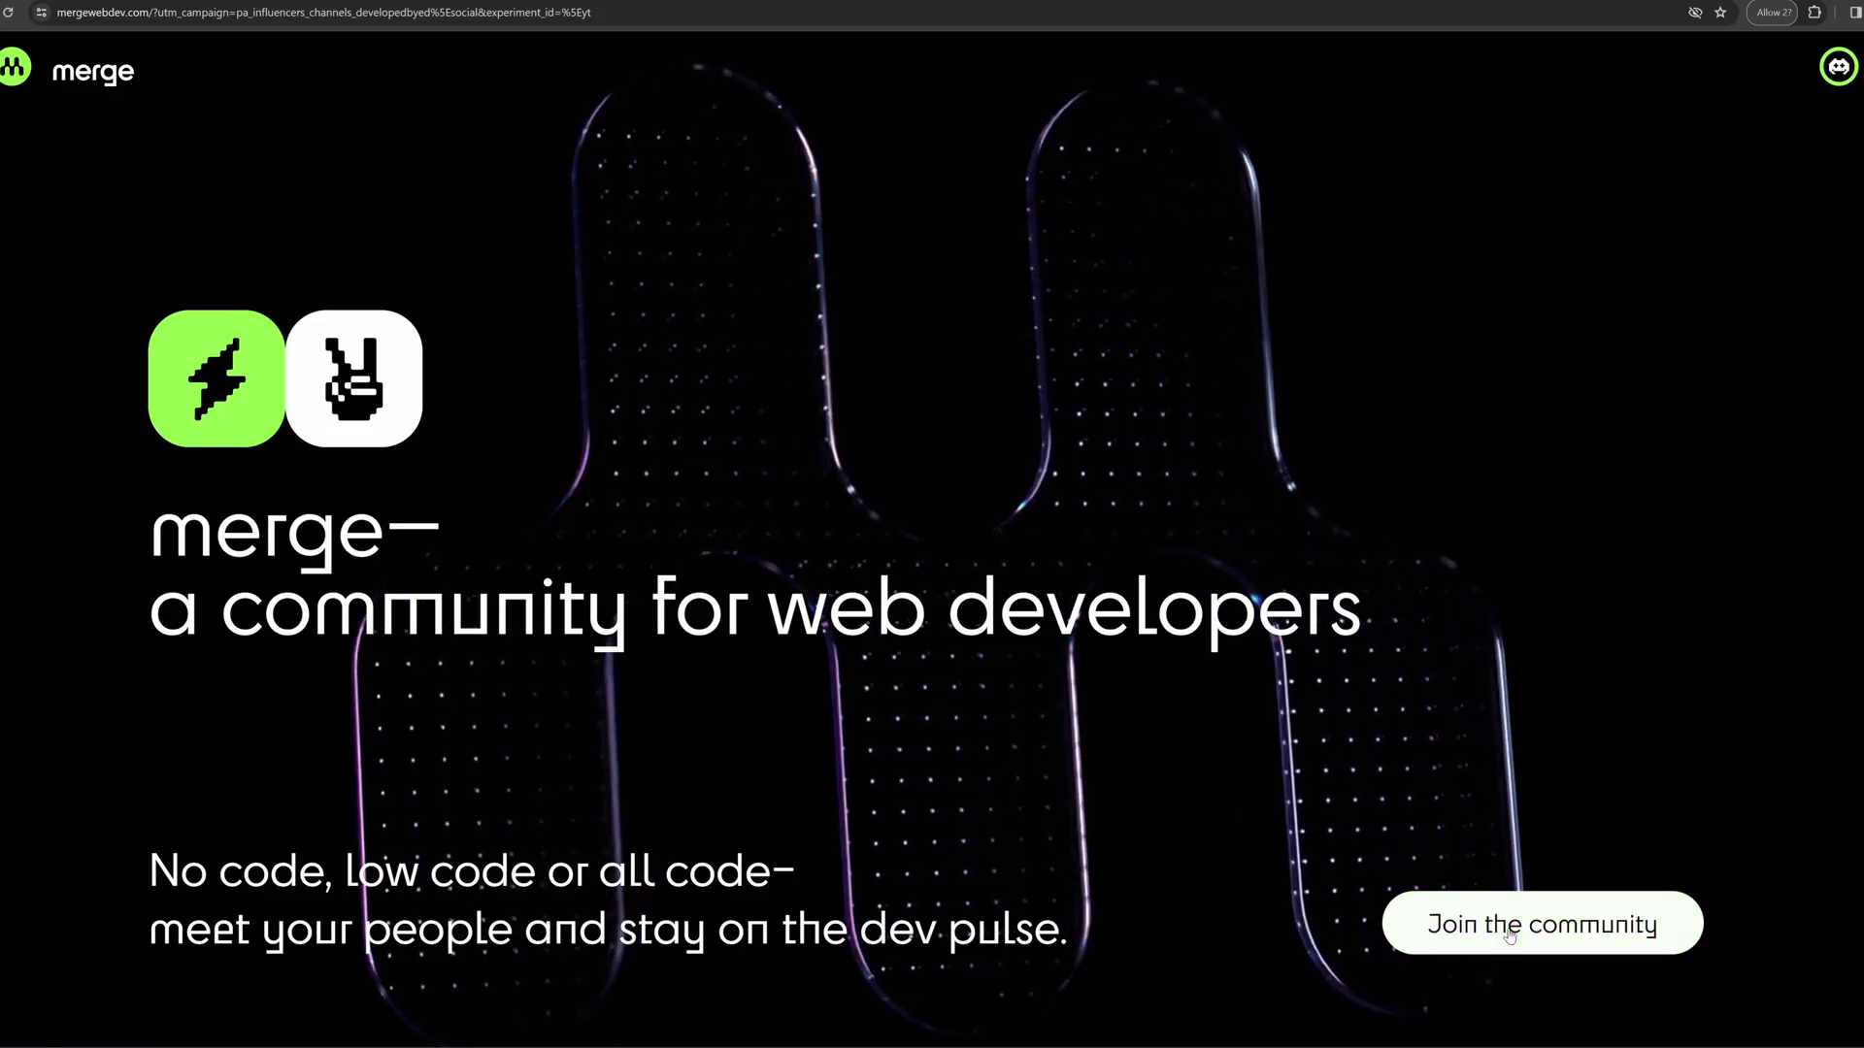
# Scroll the mergewebdev.com page down past its hero section.
pyautogui.scroll(-20, 1507, 928)
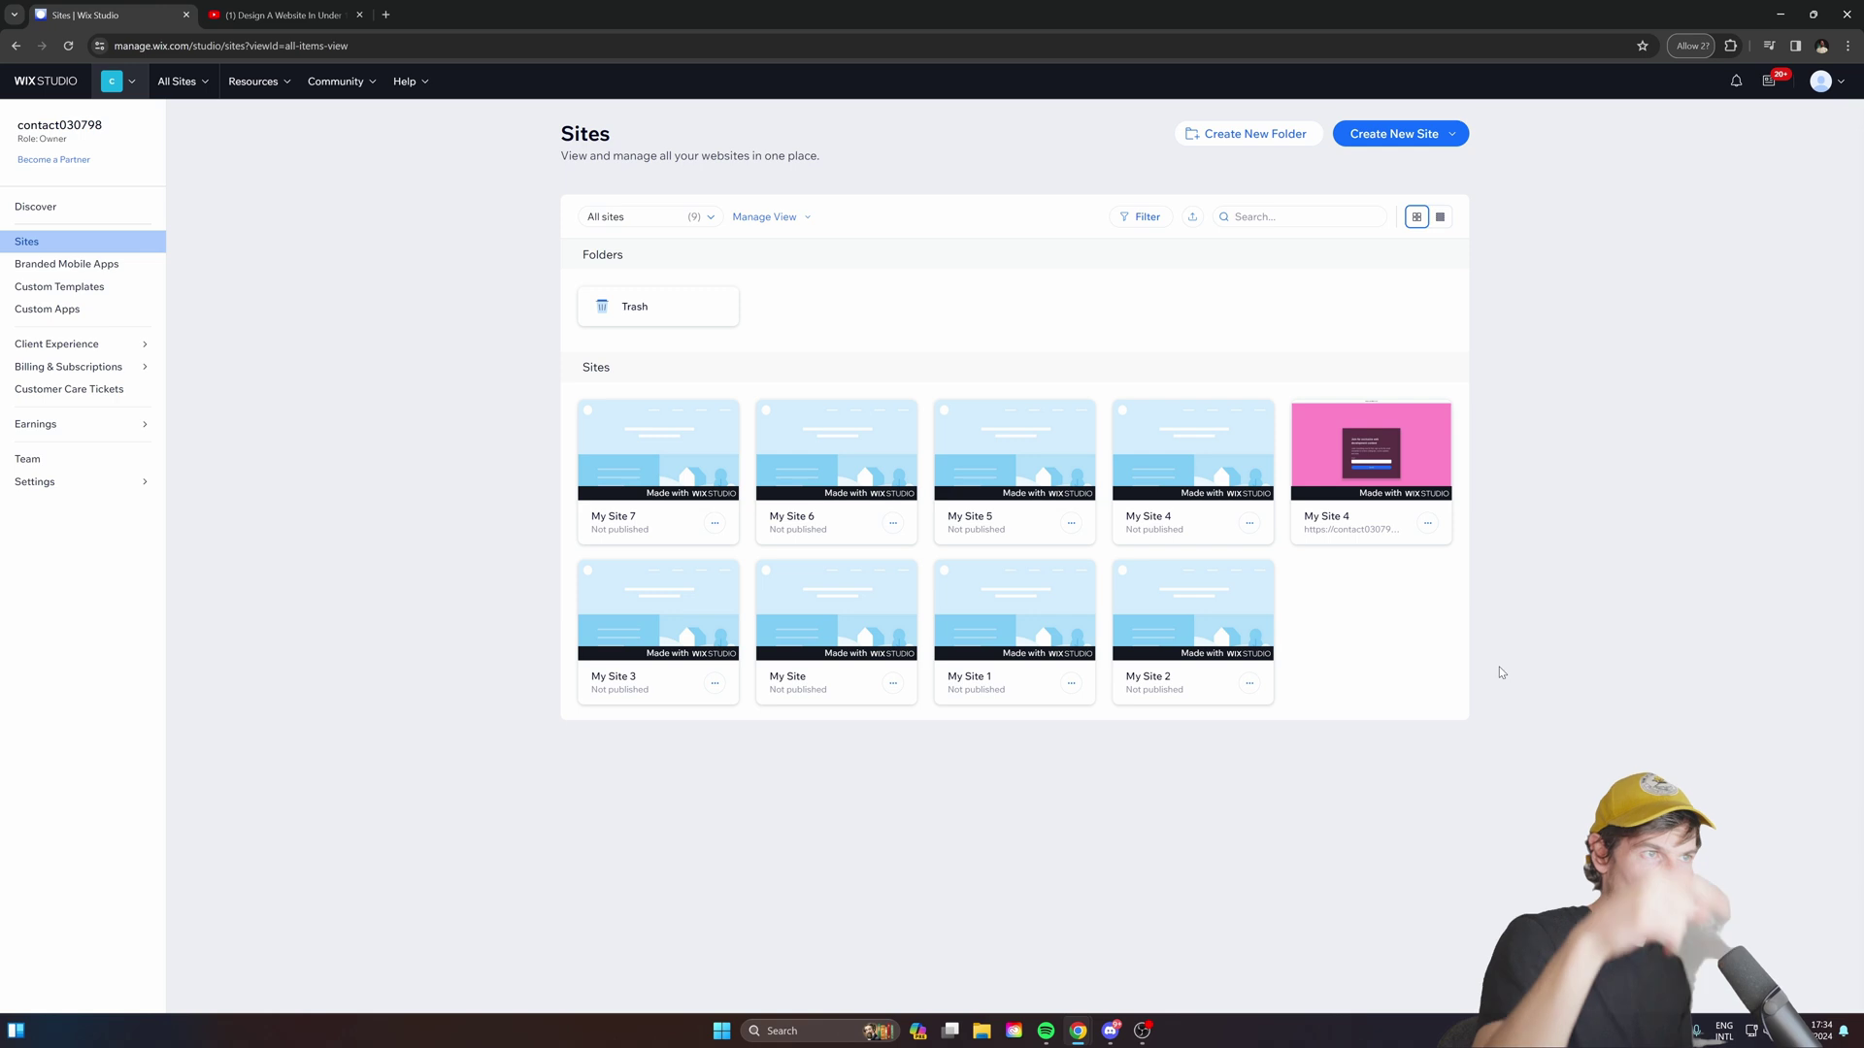
# Start a new blank-canvas site, open Quick Add, and check the Figma design video.
pyautogui.click(1395, 134)
pyautogui.click(1353, 200)
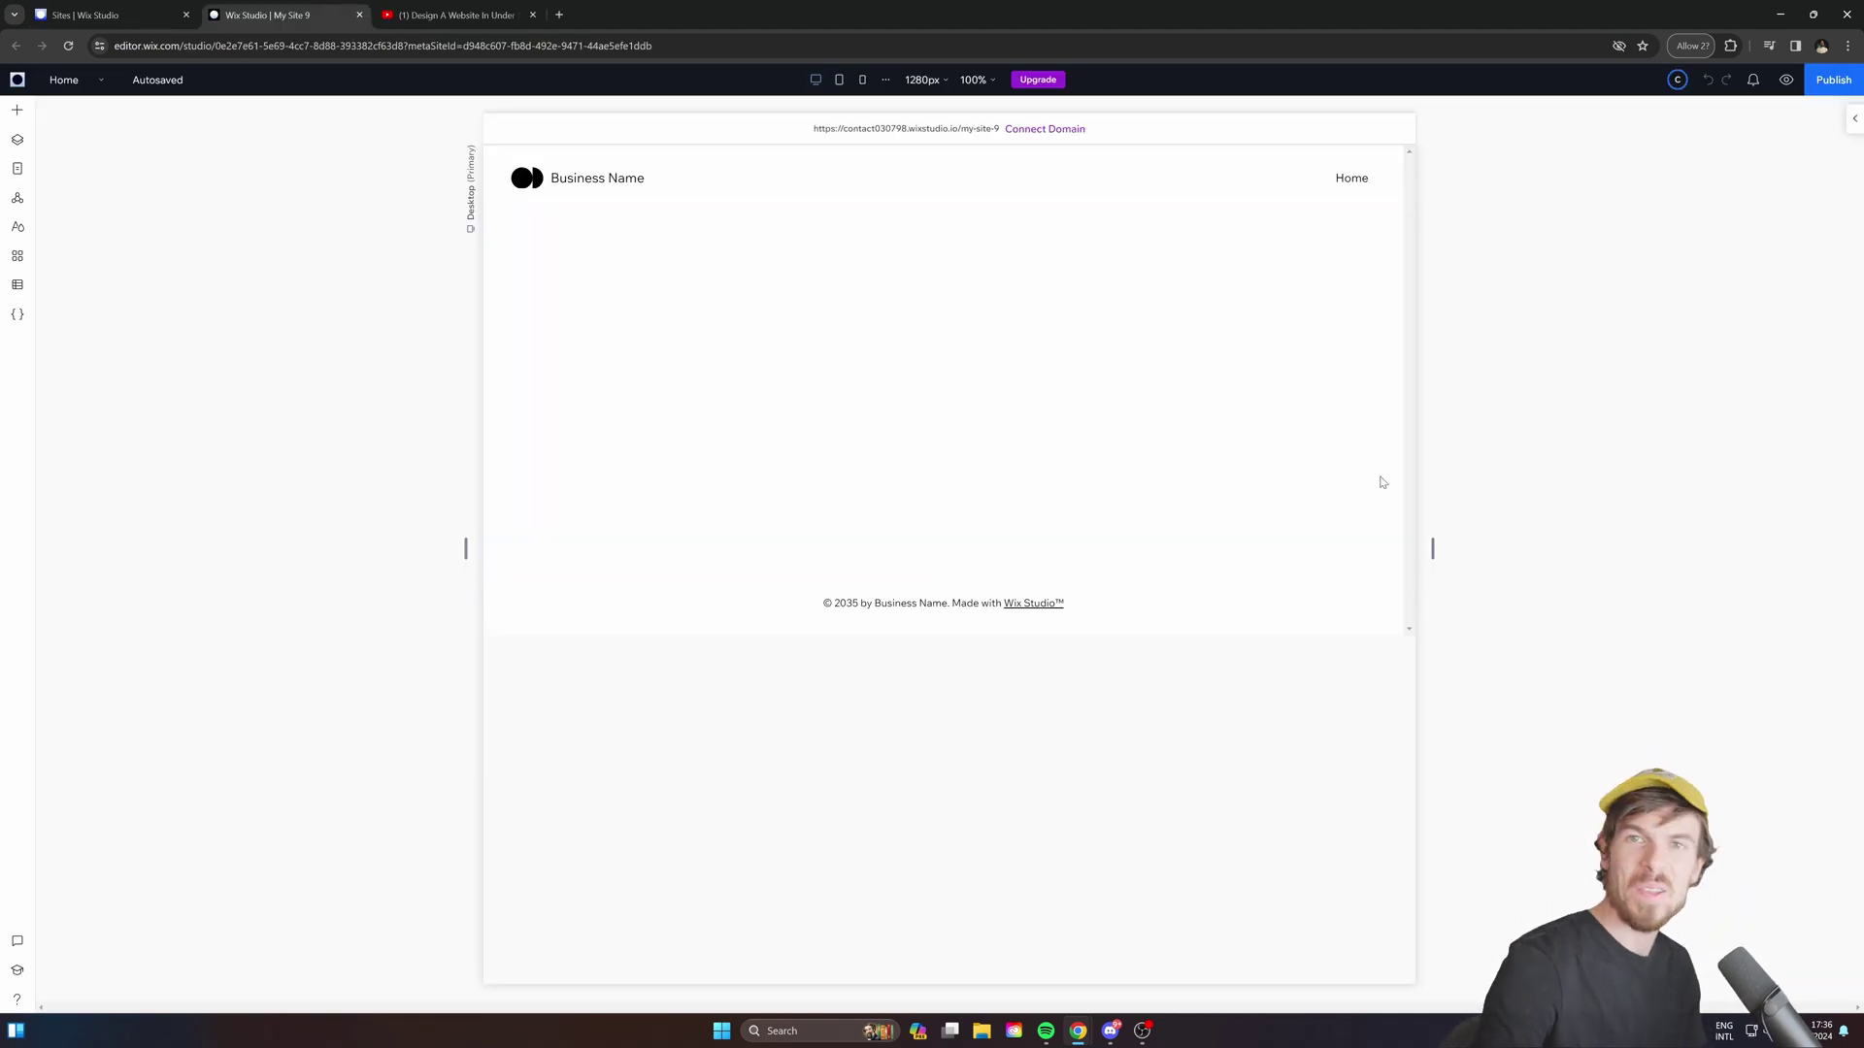
pyautogui.click(16, 112)
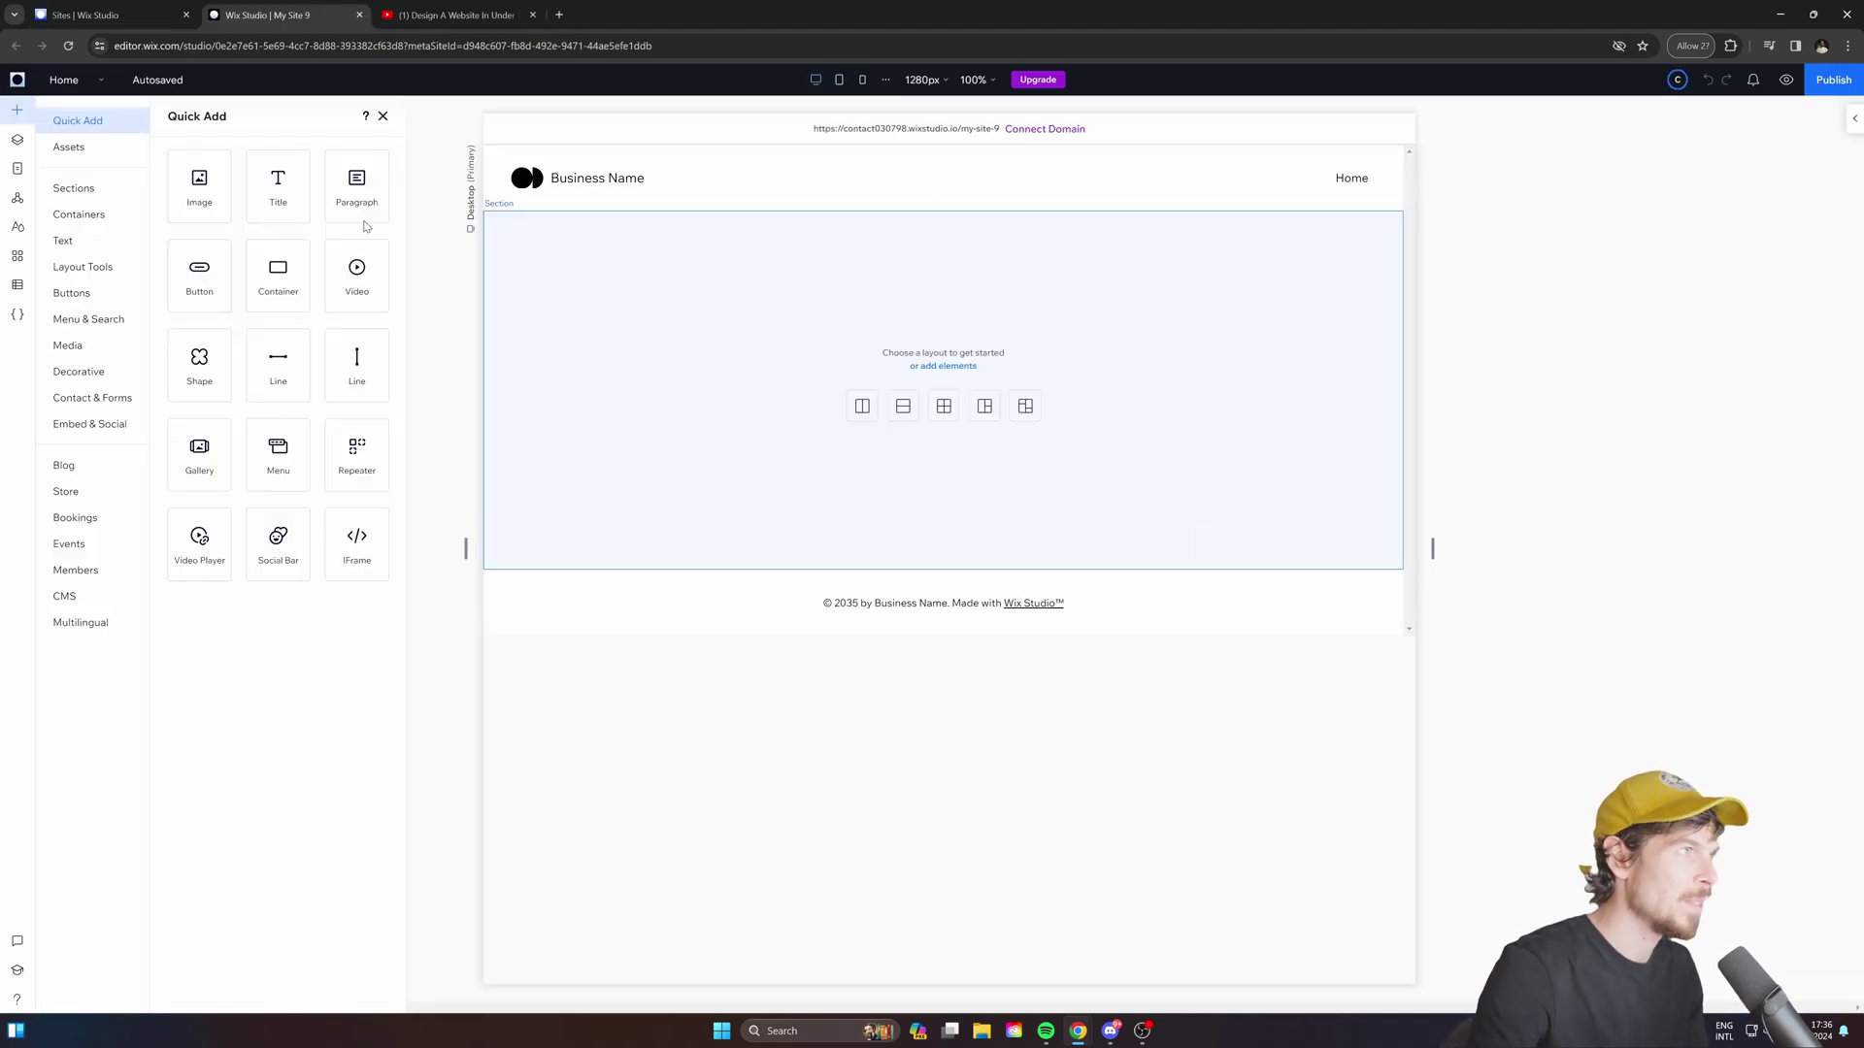
pyautogui.click(402, 11)
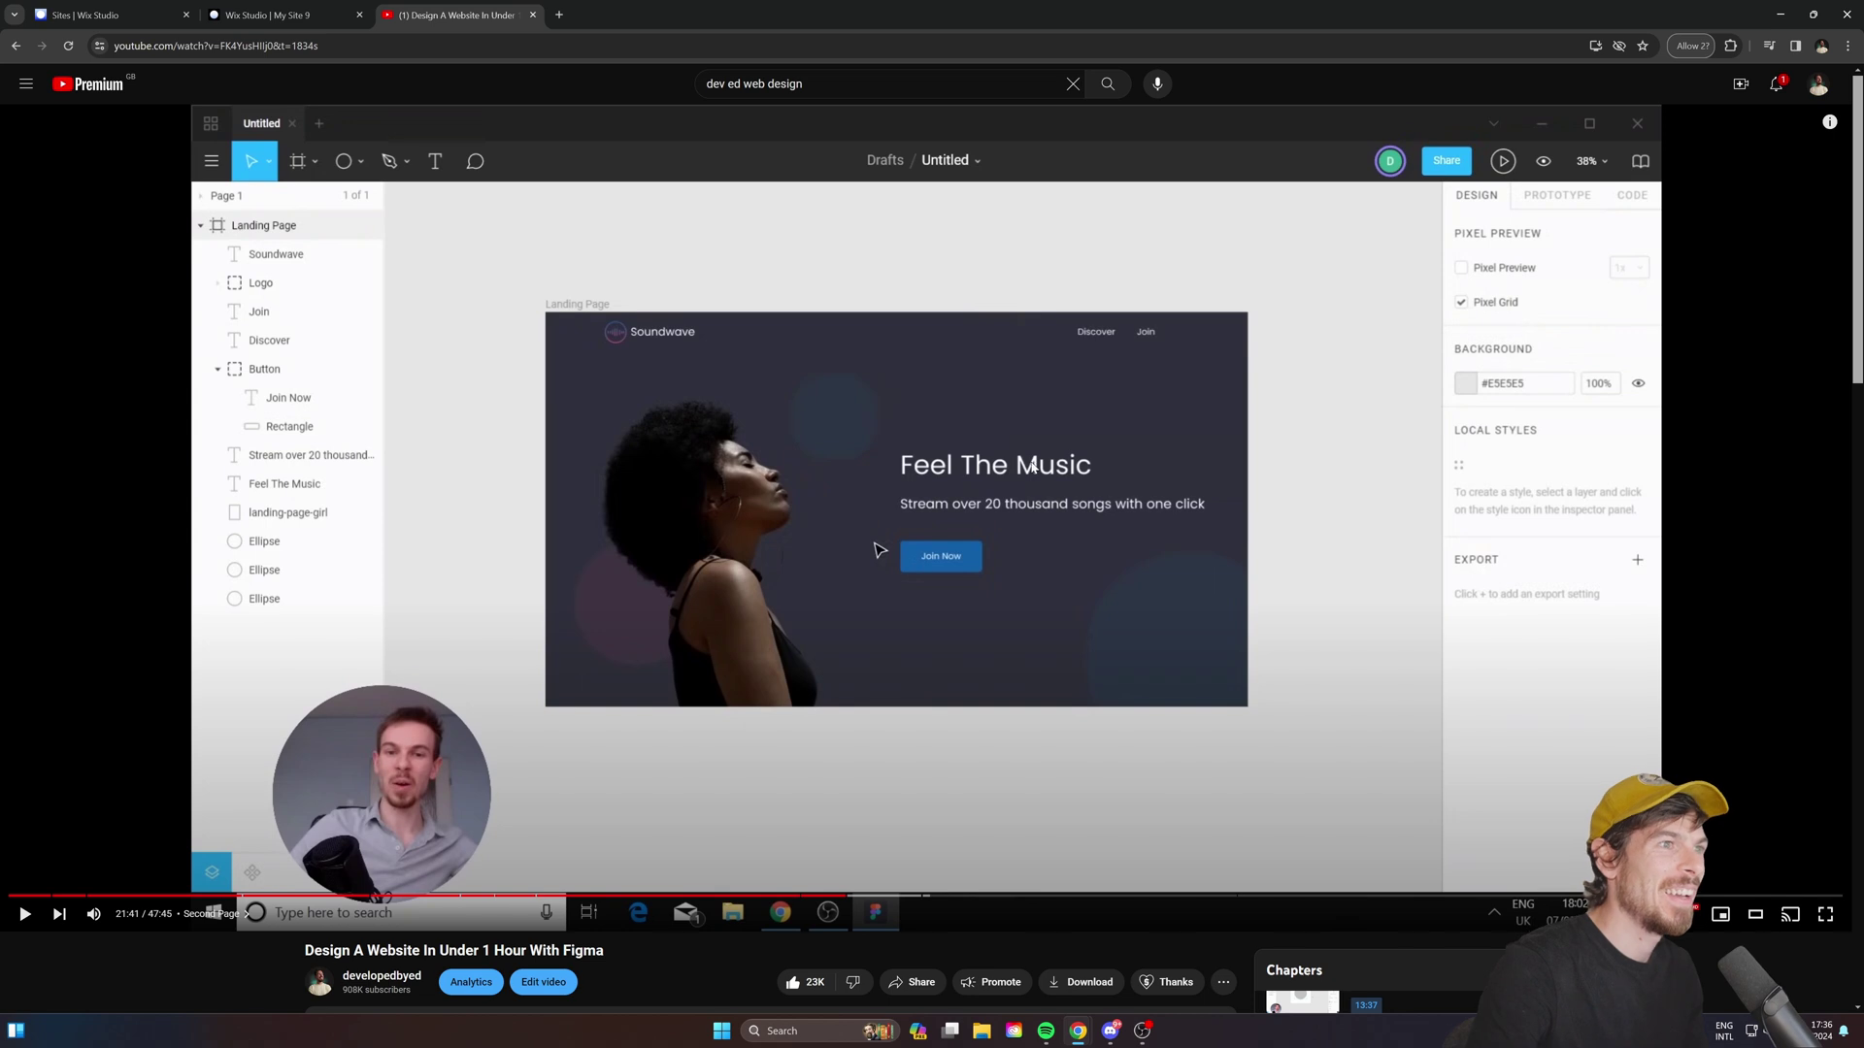
pyautogui.click(281, 15)
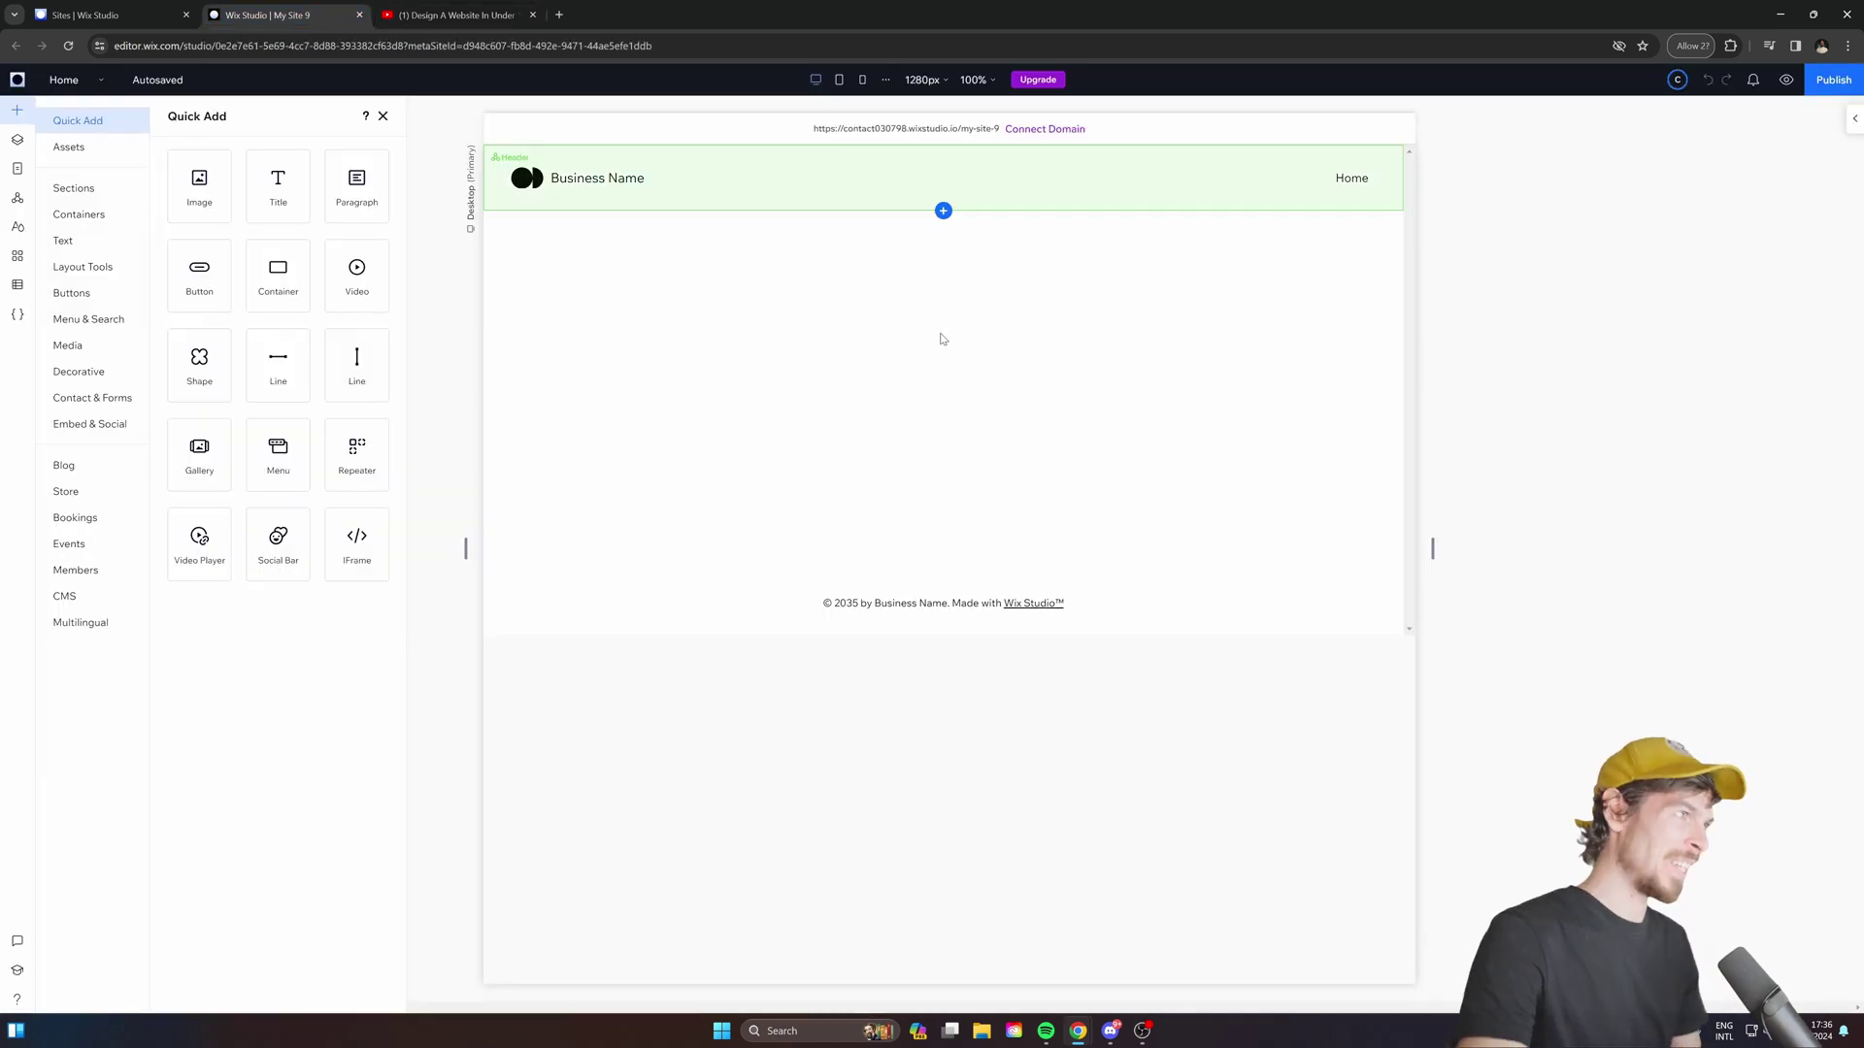
# Add a title reading 'Experience music in real-time with others.' and widen it to three lines.
pyautogui.click(291, 182)
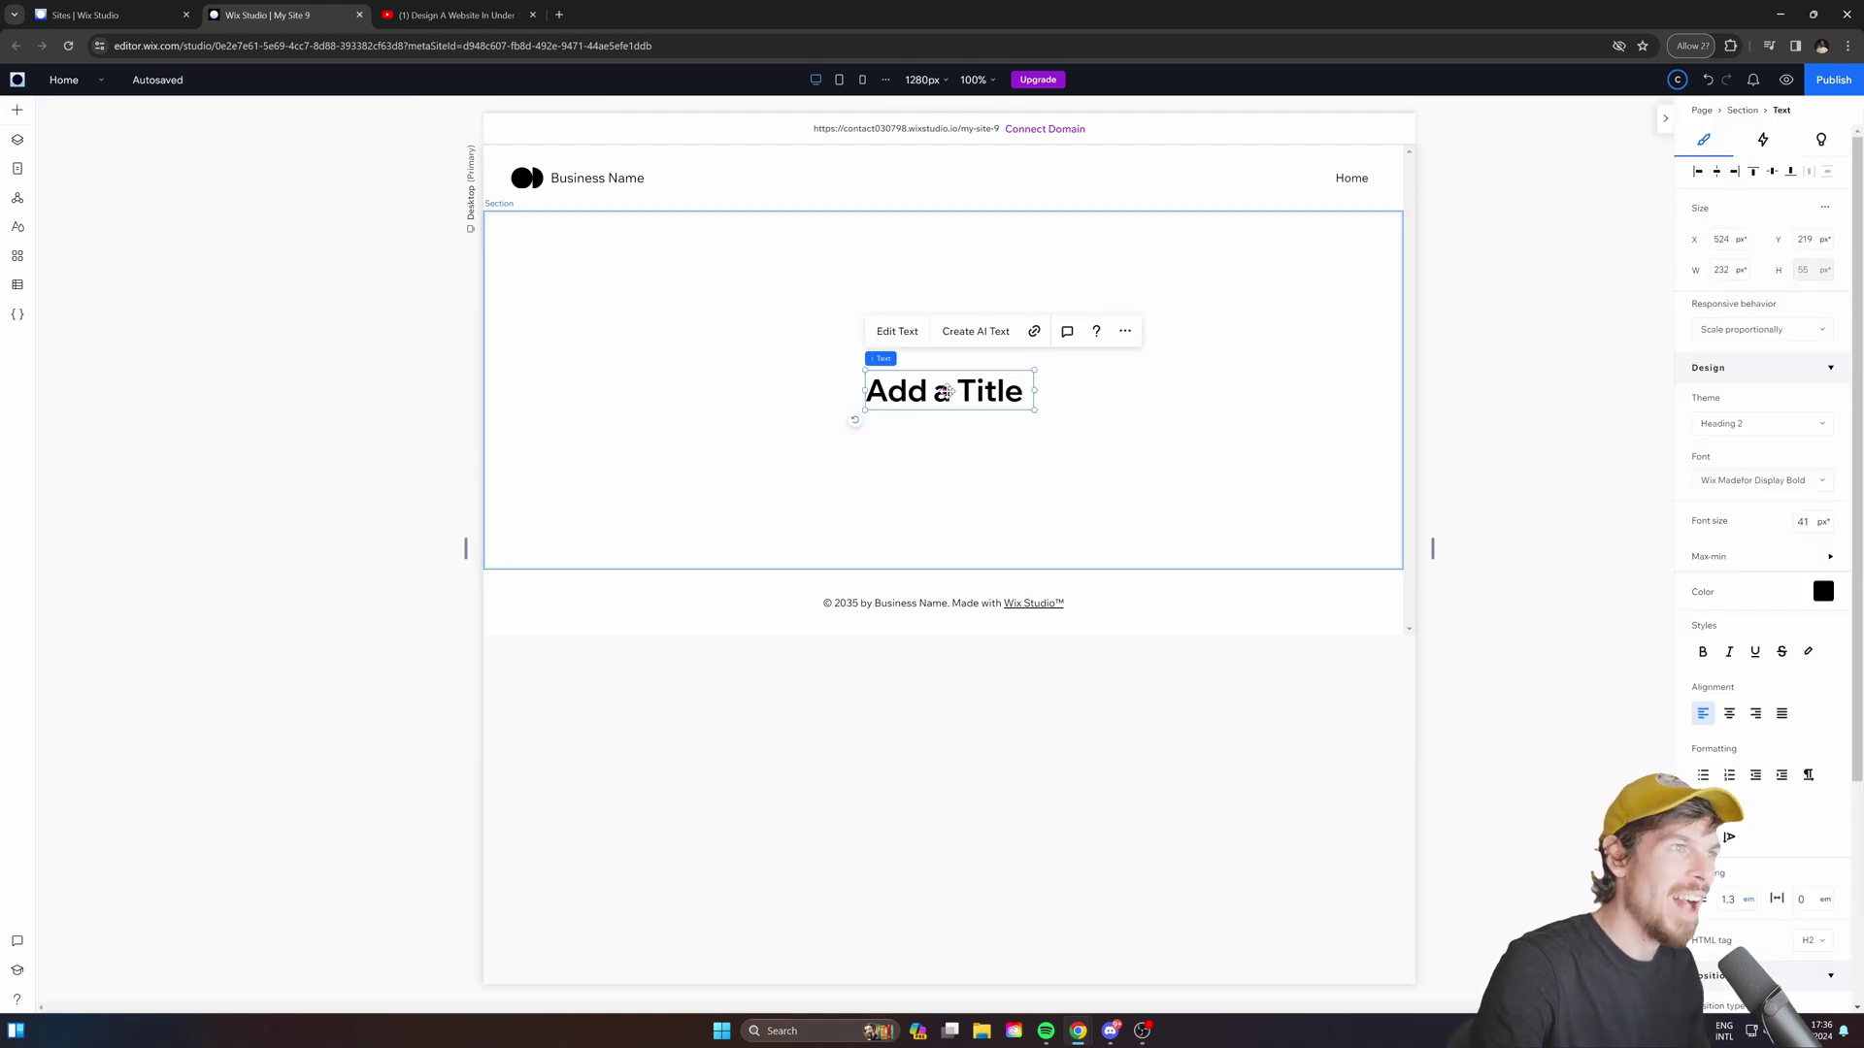
pyautogui.doubleClick(961, 393)
pyautogui.write('Experience music in real-time with others.')
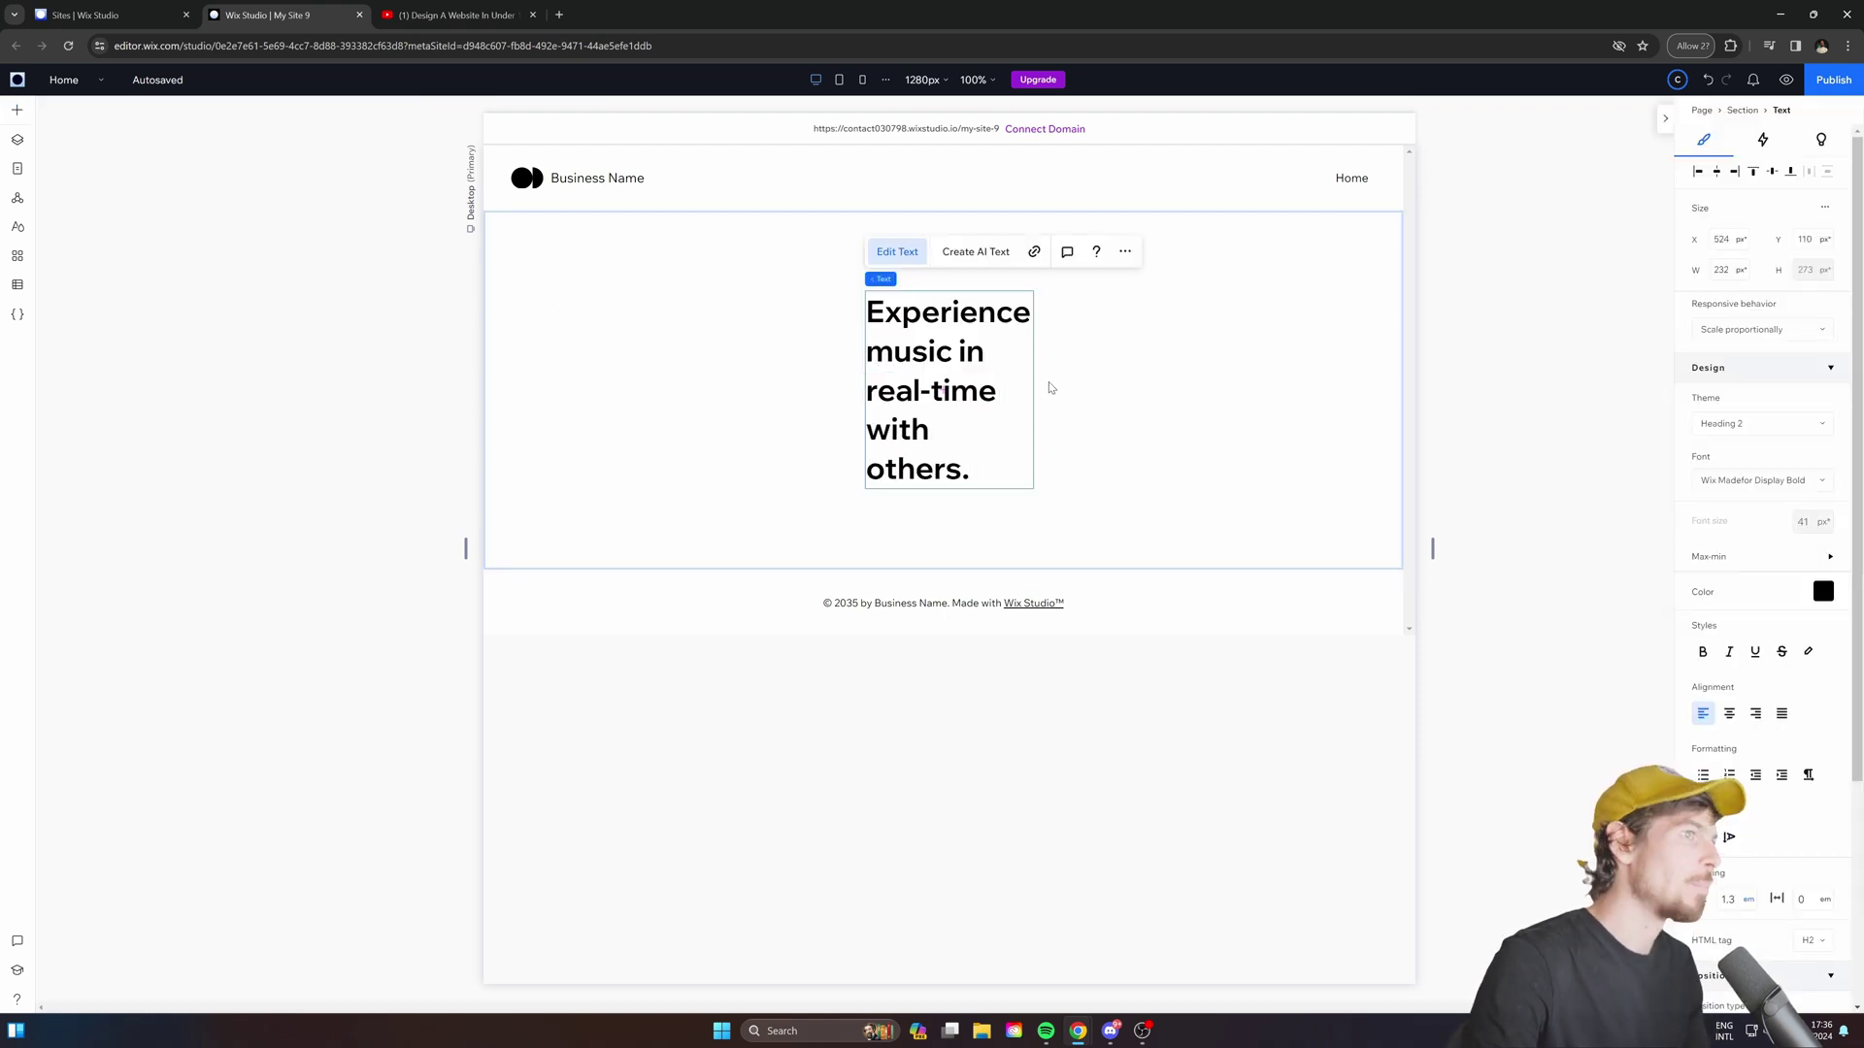
pyautogui.click(1145, 446)
pyautogui.click(986, 404)
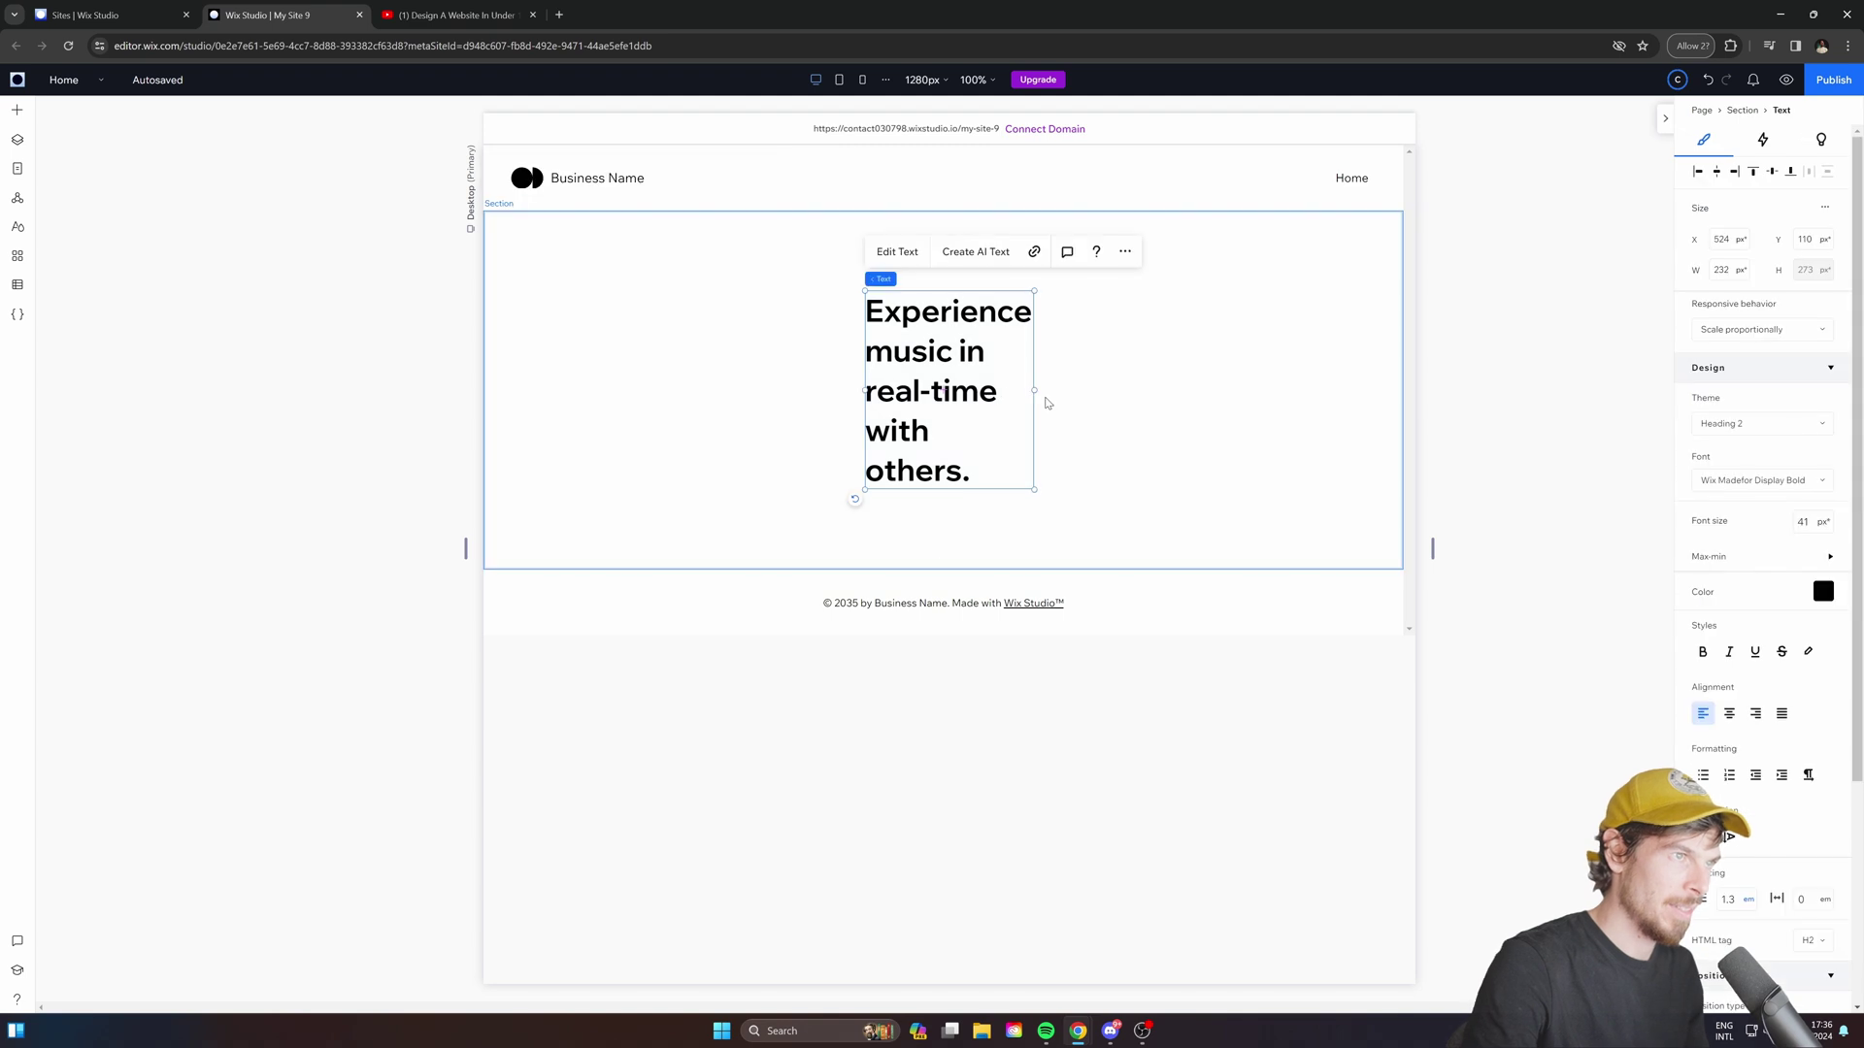
pyautogui.moveTo(1032, 391); pyautogui.dragTo(1145, 388)
# Reposition the heading and stretch the section to 873 px tall.
pyautogui.click(718, 323)
pyautogui.click(971, 388)
pyautogui.moveTo(970, 388); pyautogui.dragTo(680, 336)
pyautogui.click(1000, 571)
pyautogui.moveTo(1000, 571); pyautogui.dragTo(1055, 846)
pyautogui.click(680, 340)
pyautogui.moveTo(680, 340); pyautogui.dragTo(680, 423)
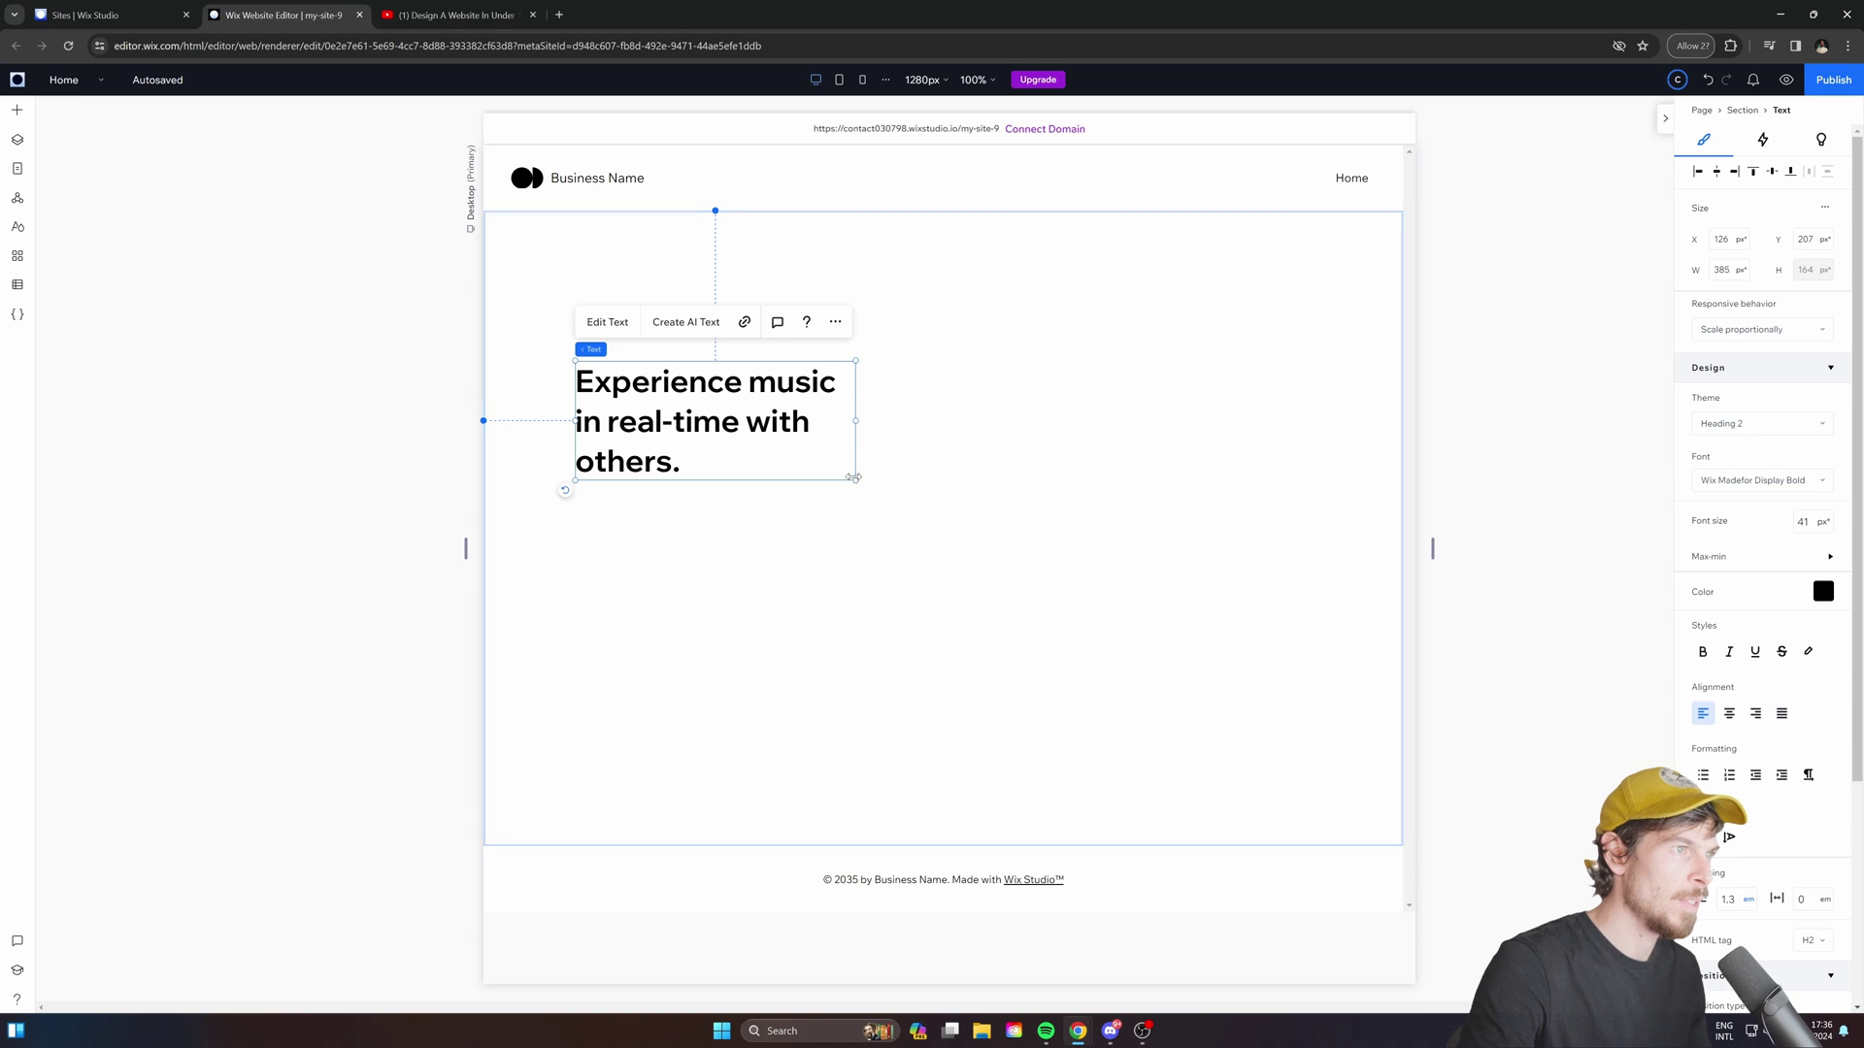
# Set the heading to 56 px, widen its box, and paste the sound-quality paragraph below.
pyautogui.moveTo(855, 482); pyautogui.dragTo(899, 496)
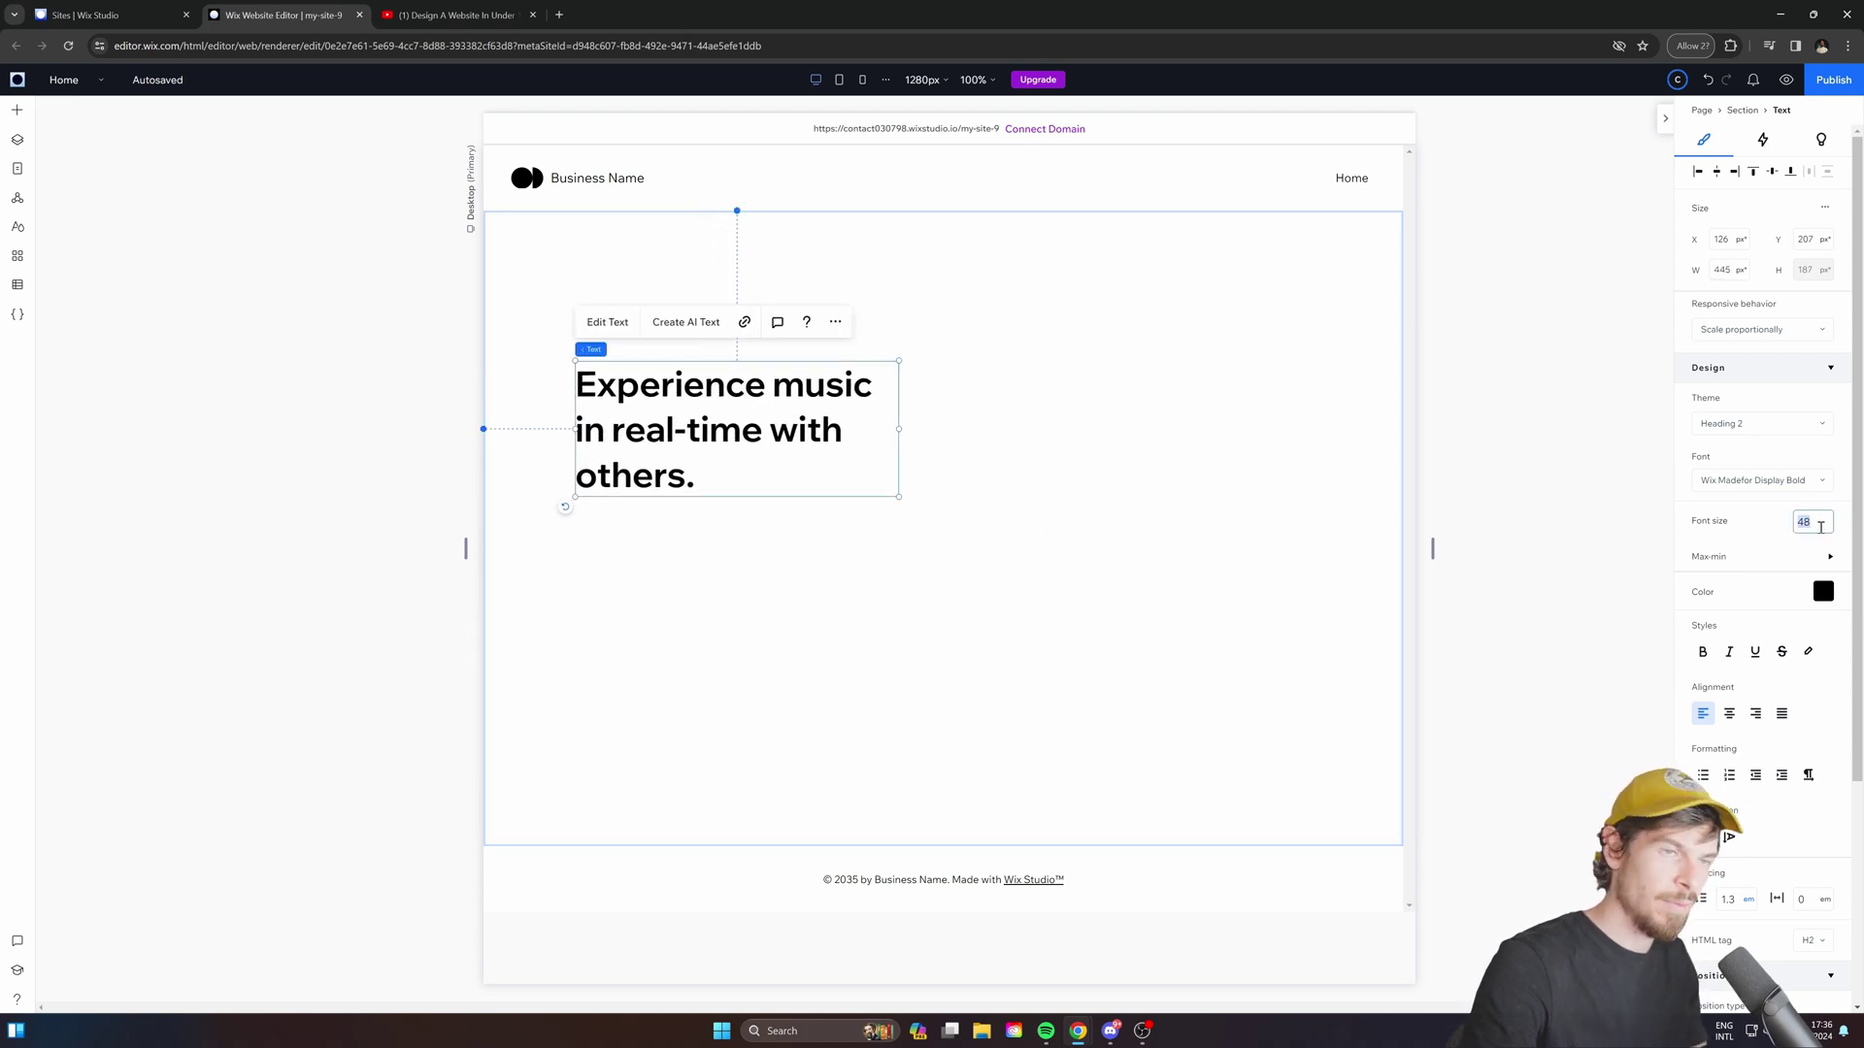
pyautogui.write('56')
pyautogui.press('Return')
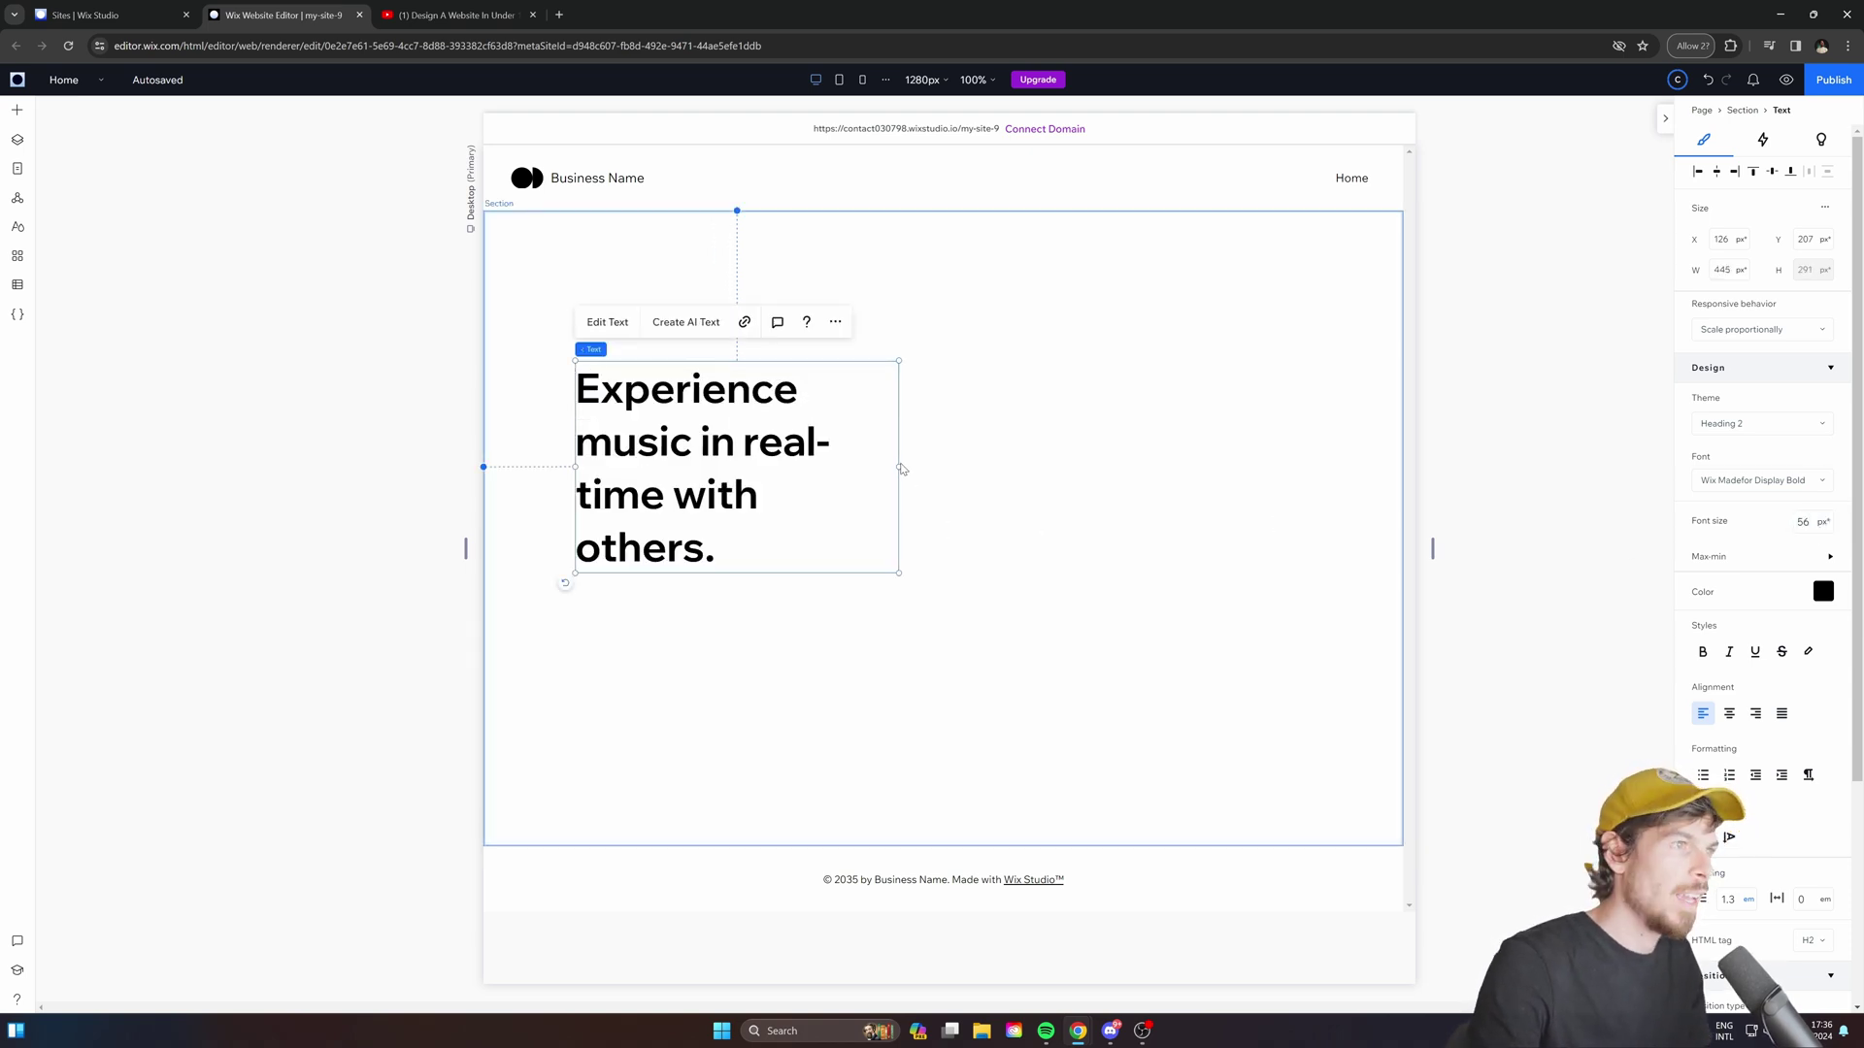
pyautogui.moveTo(899, 467); pyautogui.dragTo(965, 469)
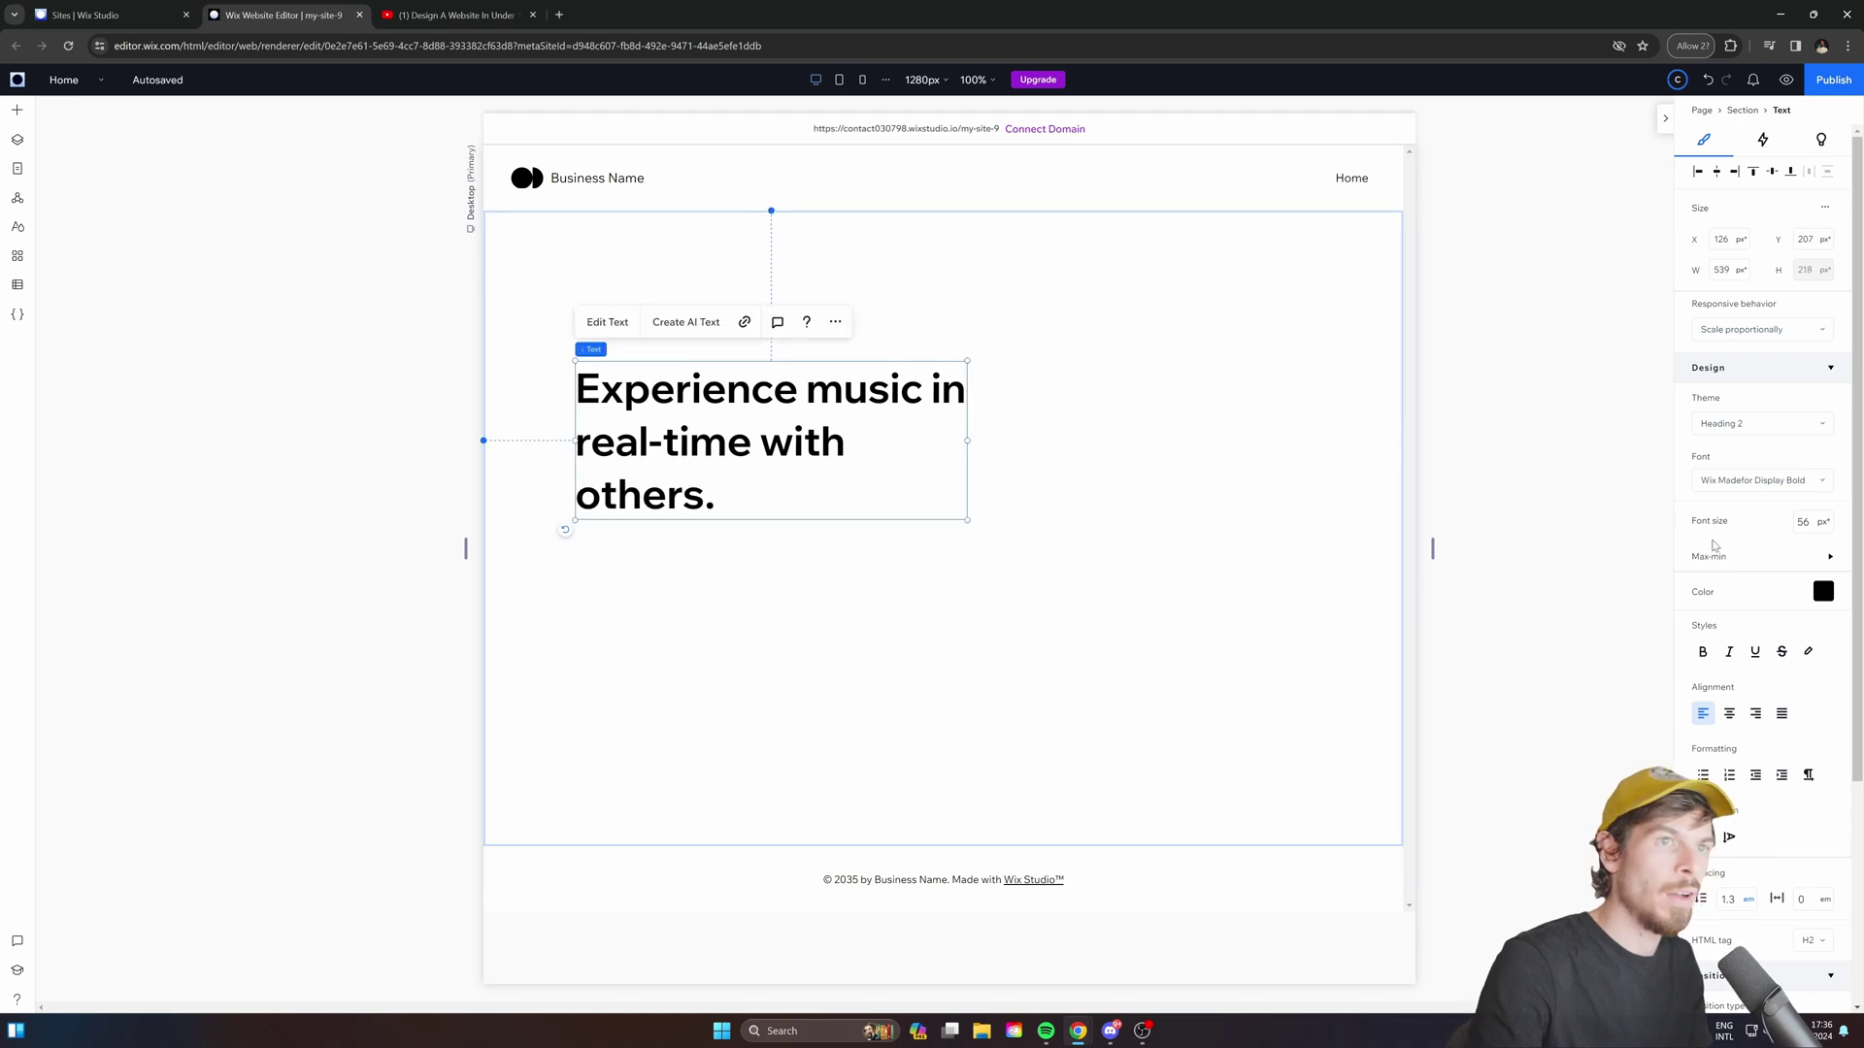
pyautogui.hotkey('ctrl', 'v')
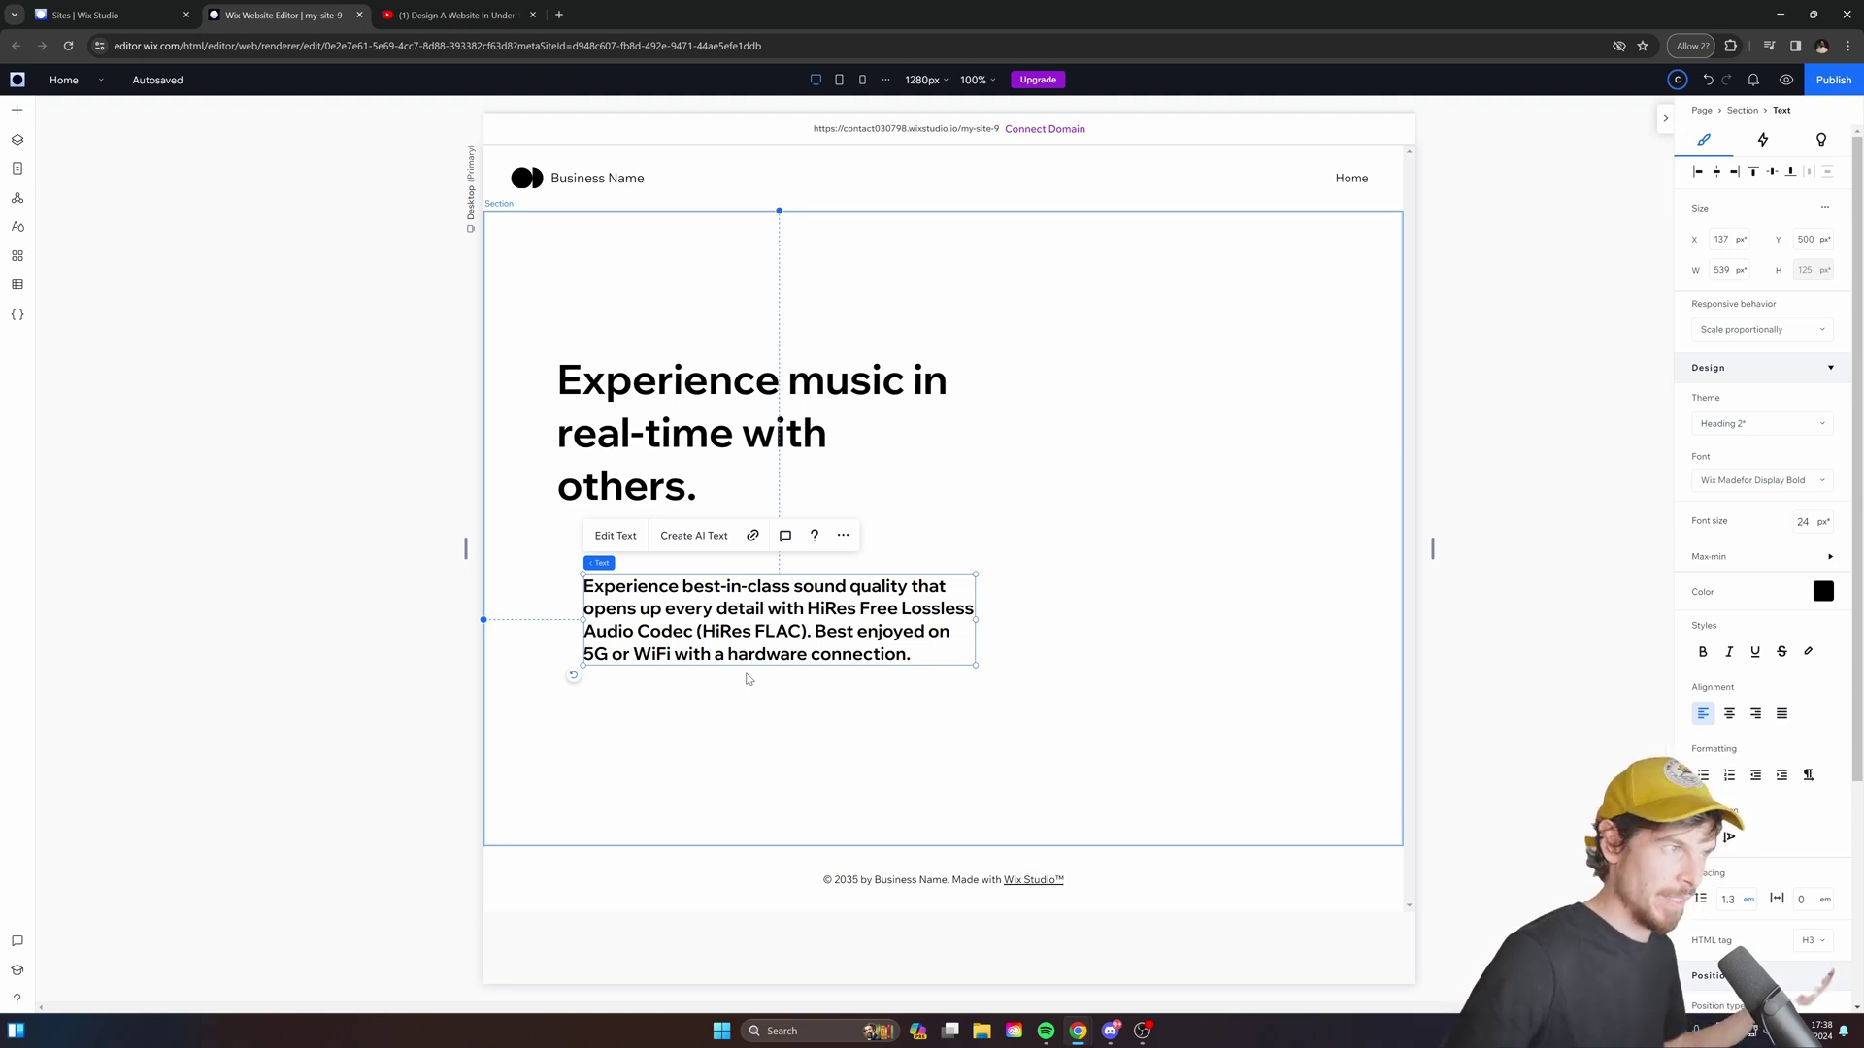
# Move and widen the sound-quality paragraph at 18 px, and drop the heading to 48 px.
pyautogui.moveTo(748, 634); pyautogui.dragTo(726, 600)
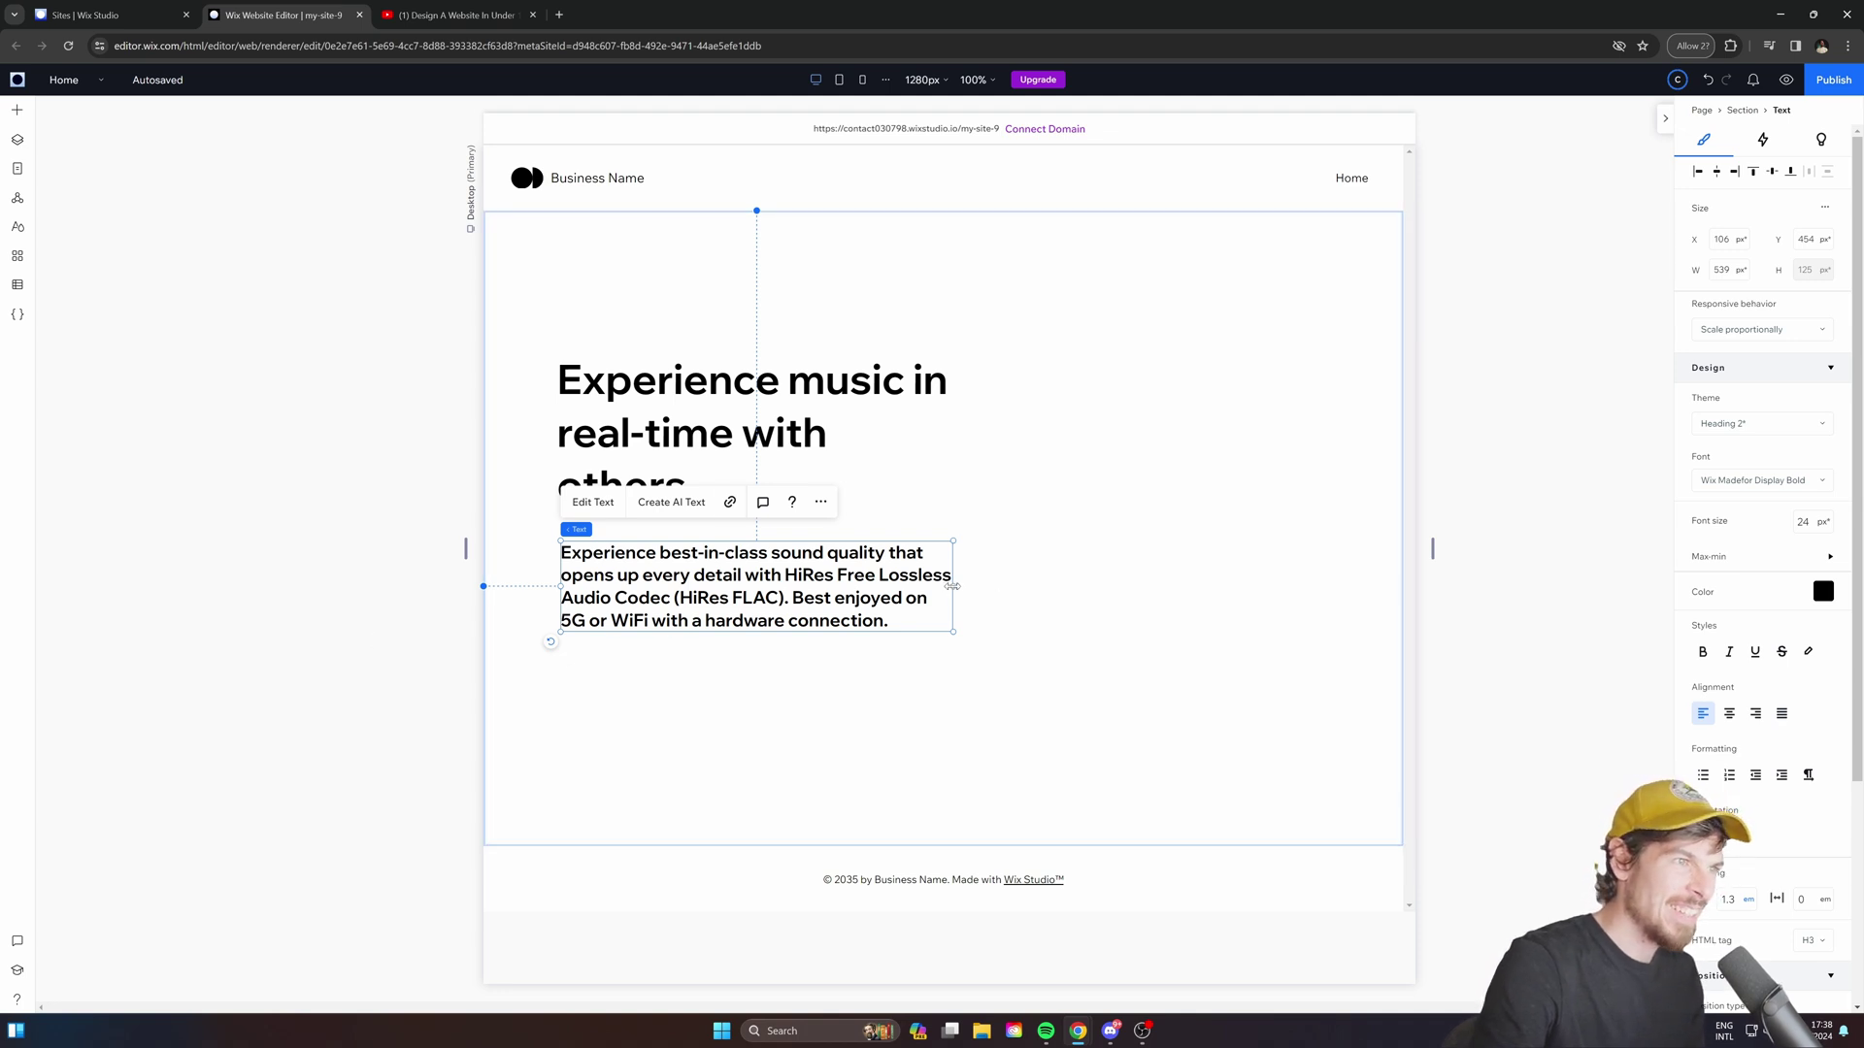
pyautogui.moveTo(953, 587); pyautogui.dragTo(1001, 586)
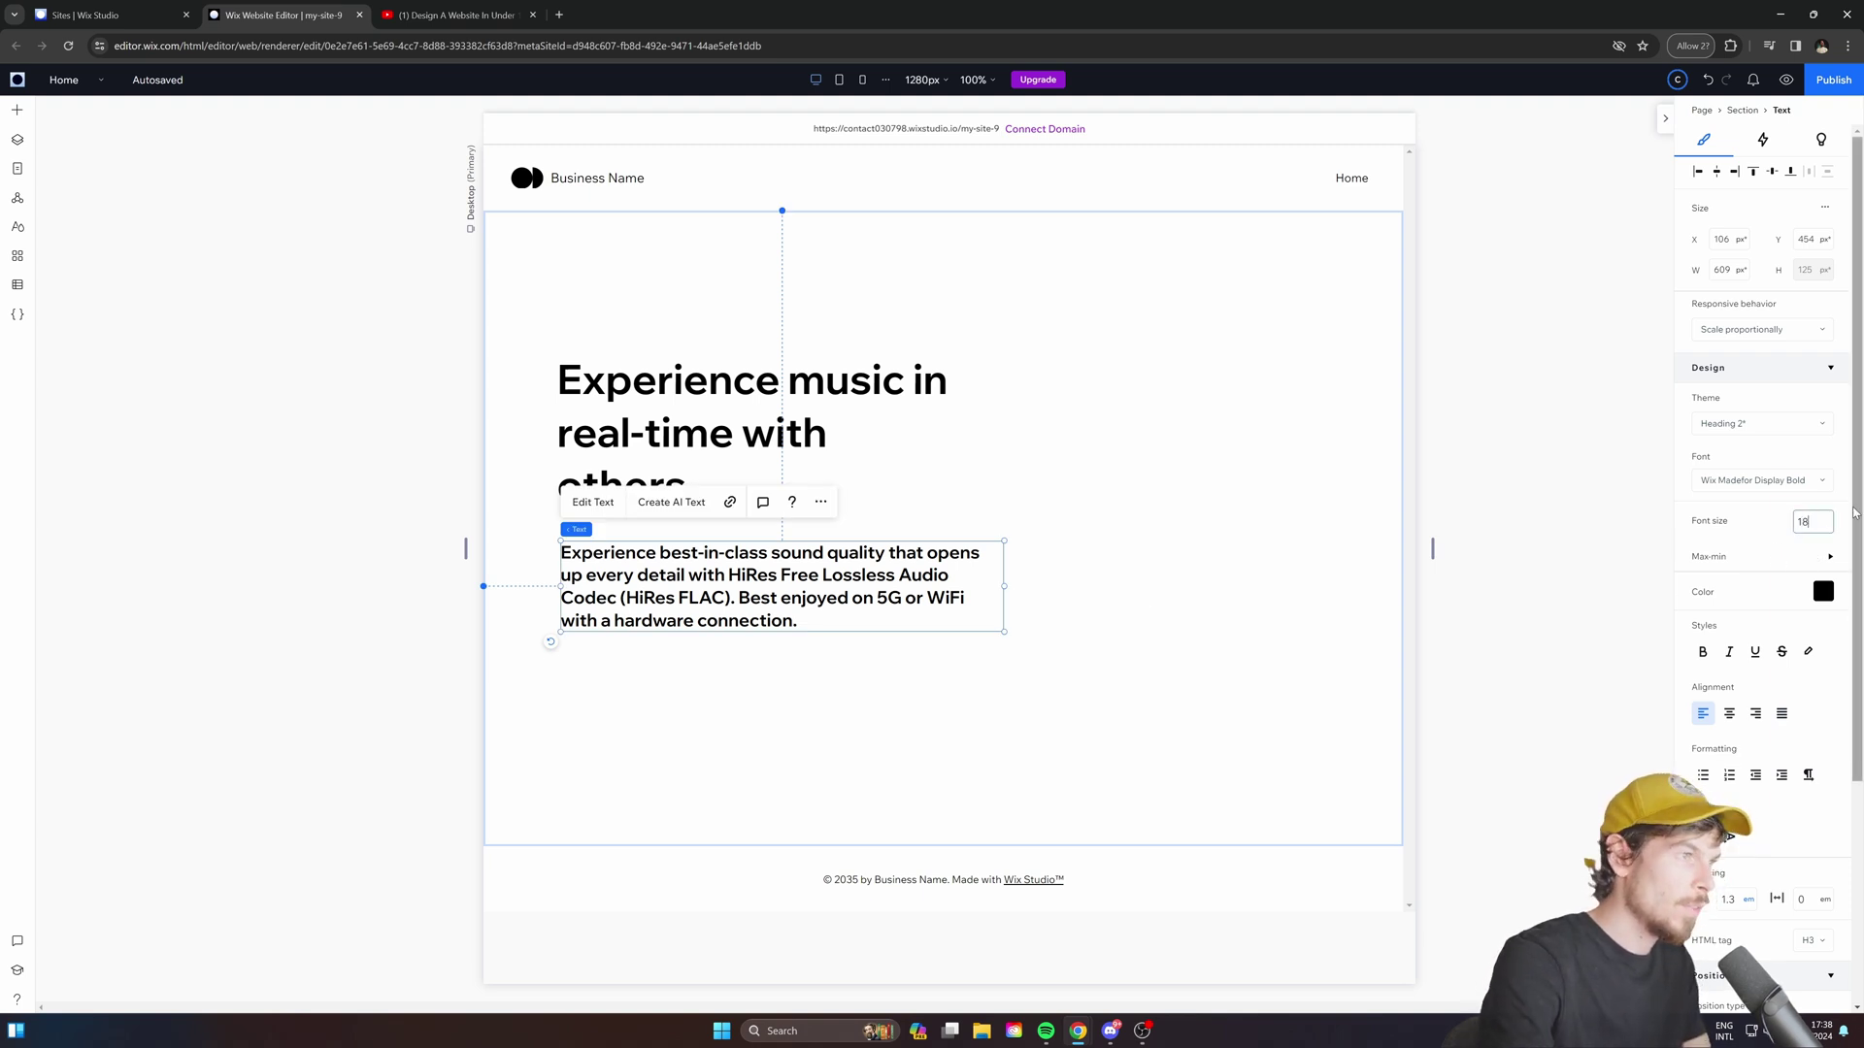
pyautogui.press('Return')
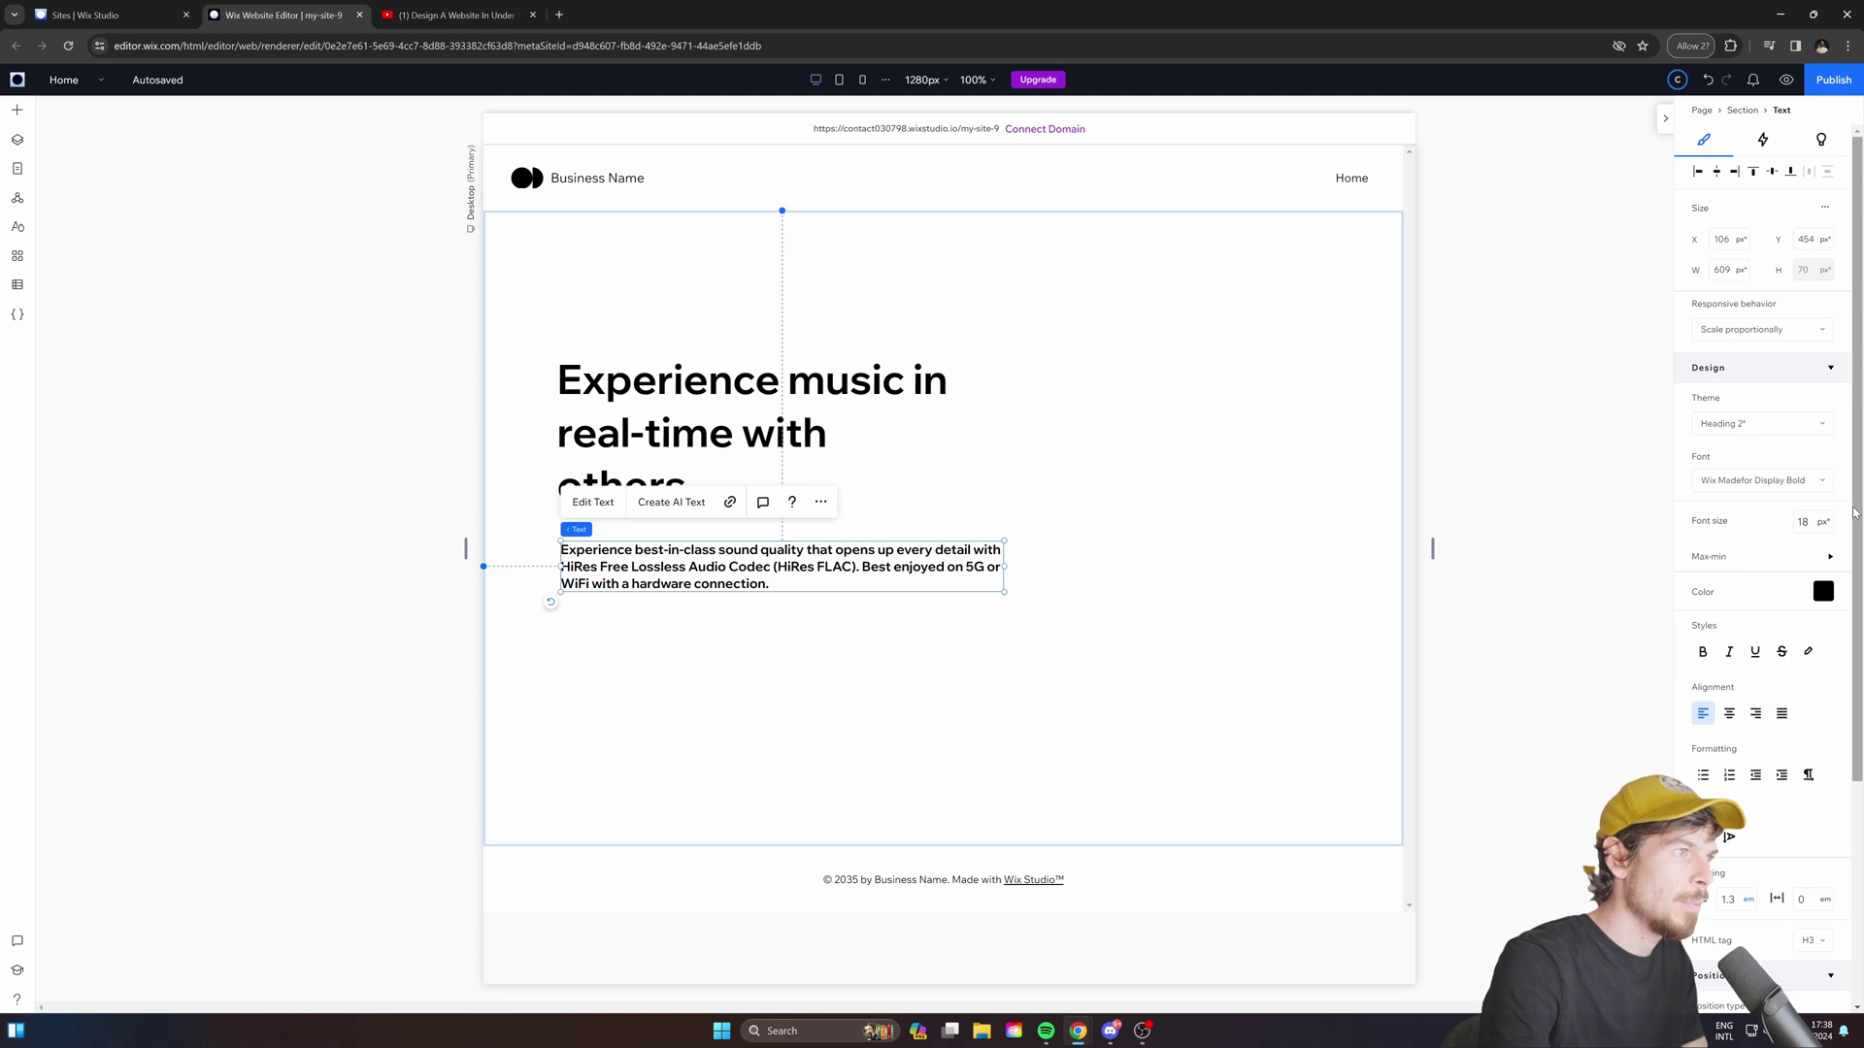
pyautogui.hotkey('shift', 'Tab')
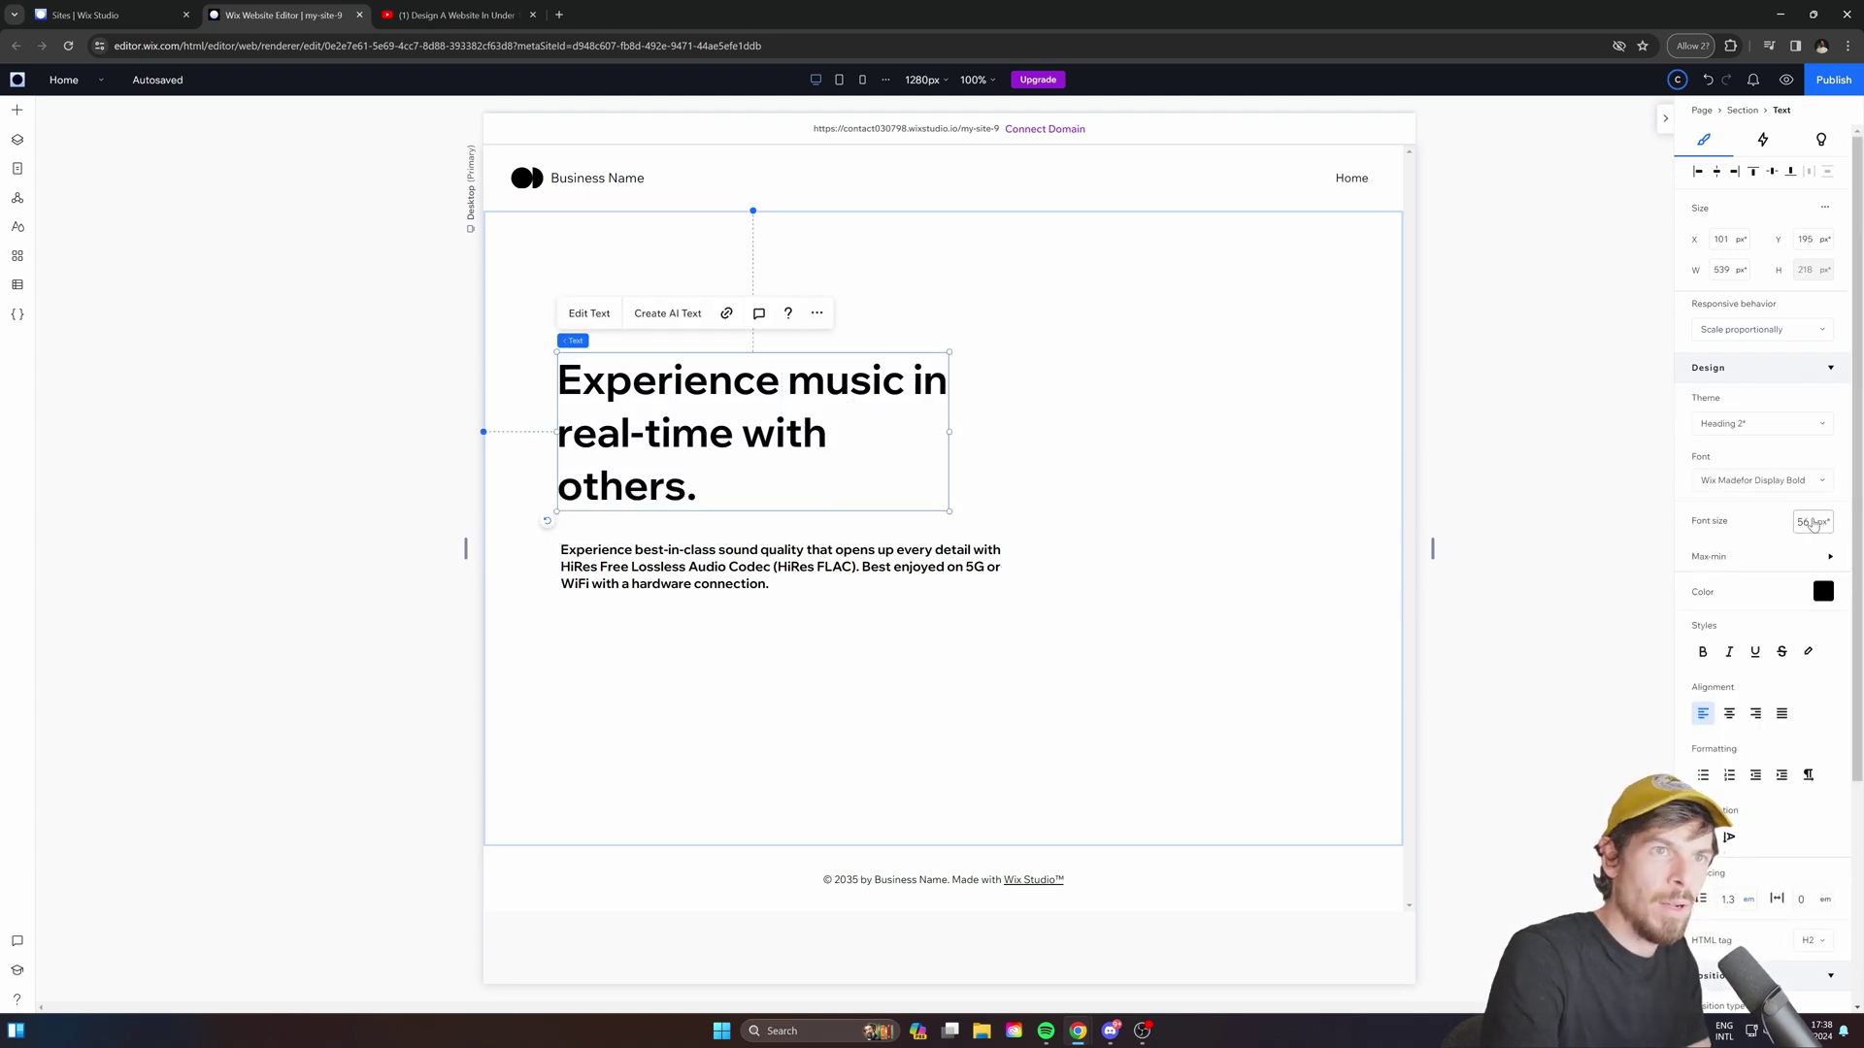
pyautogui.press('Return')
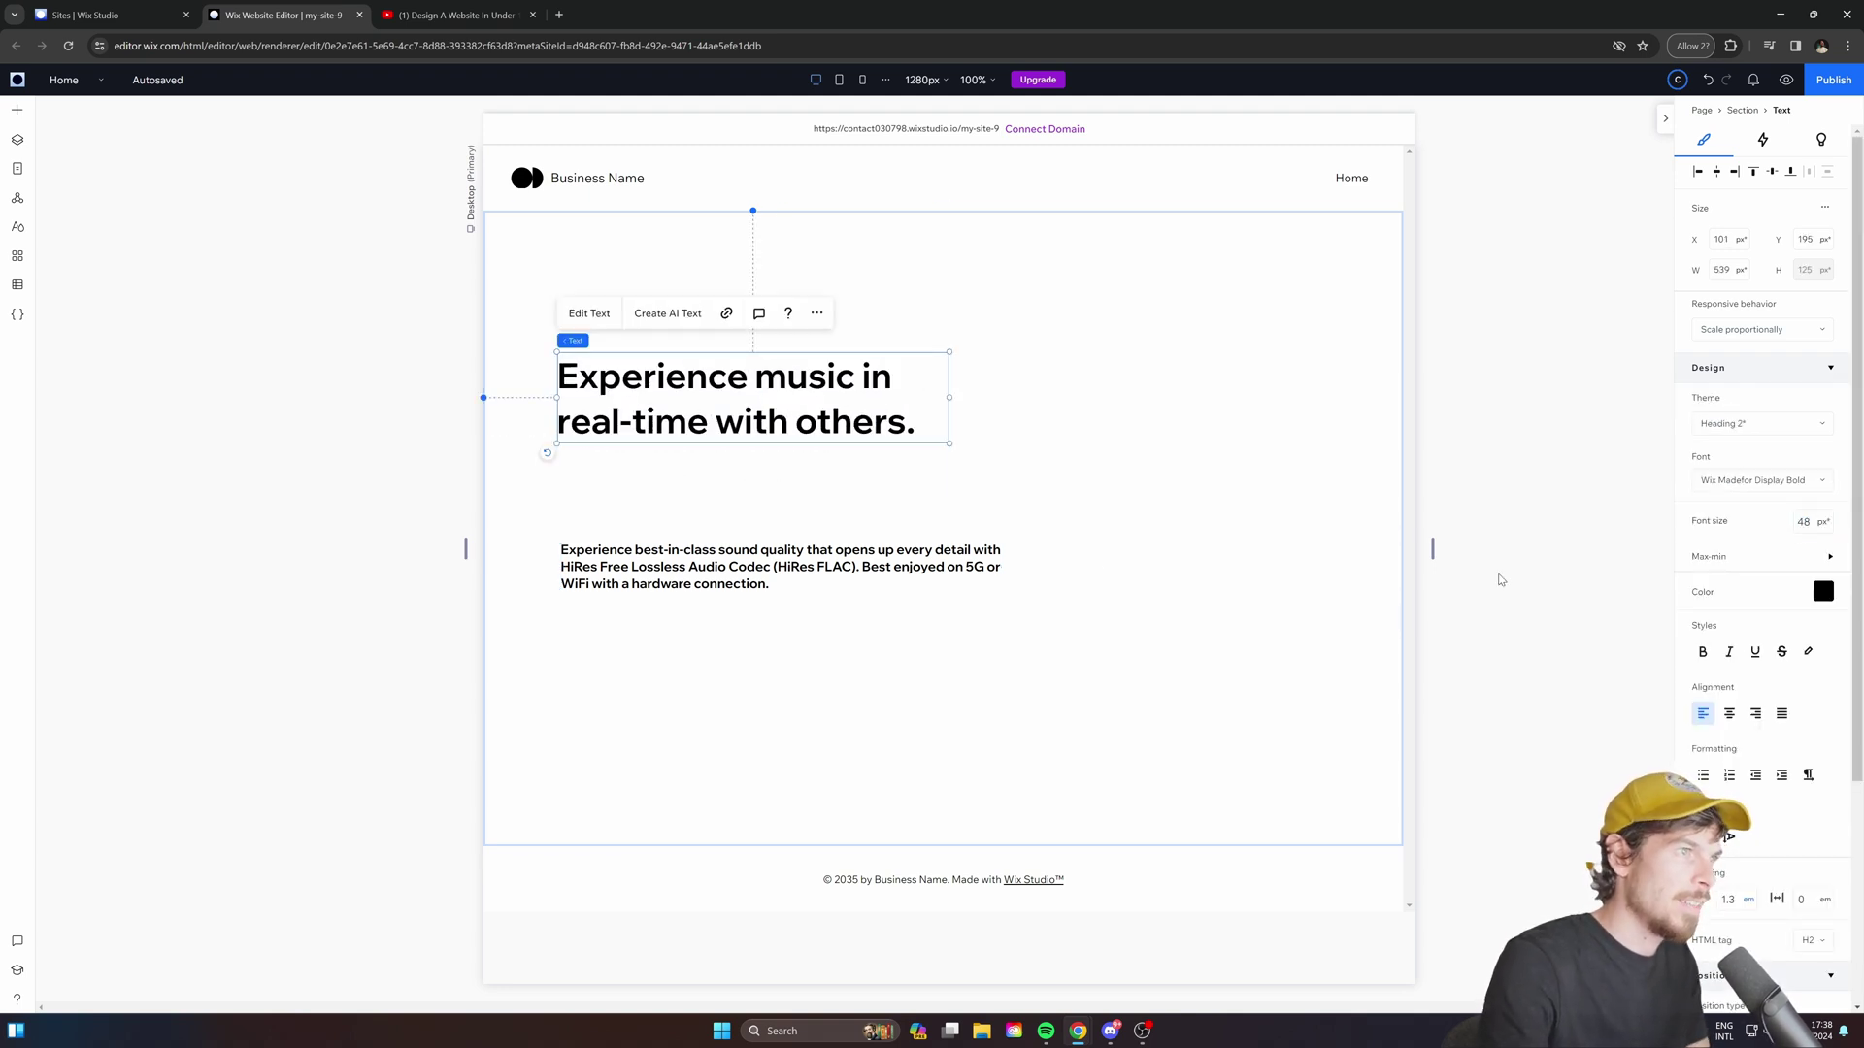
# Set the paragraph's line spacing to 2.5 and the heading's to 1.5.
pyautogui.click(737, 519)
pyautogui.click(701, 560)
pyautogui.scroll(-3, 1738, 867)
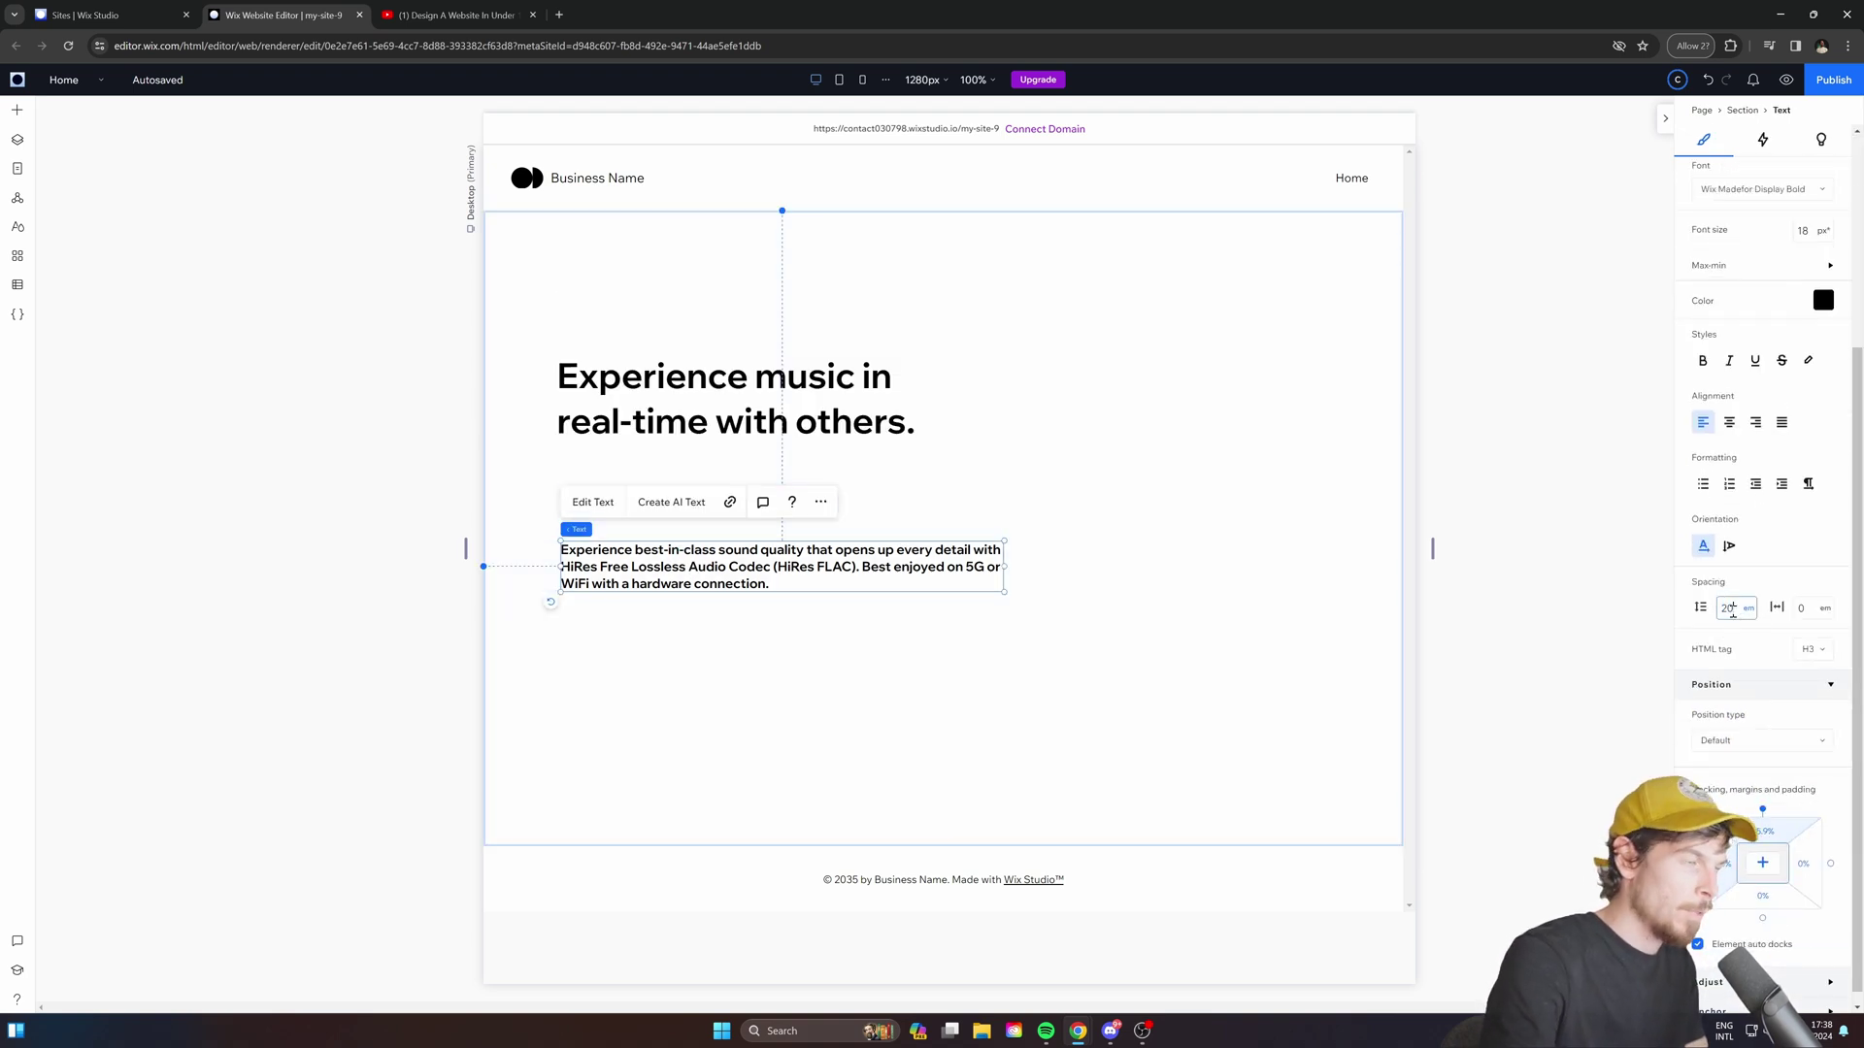
pyautogui.write('10')
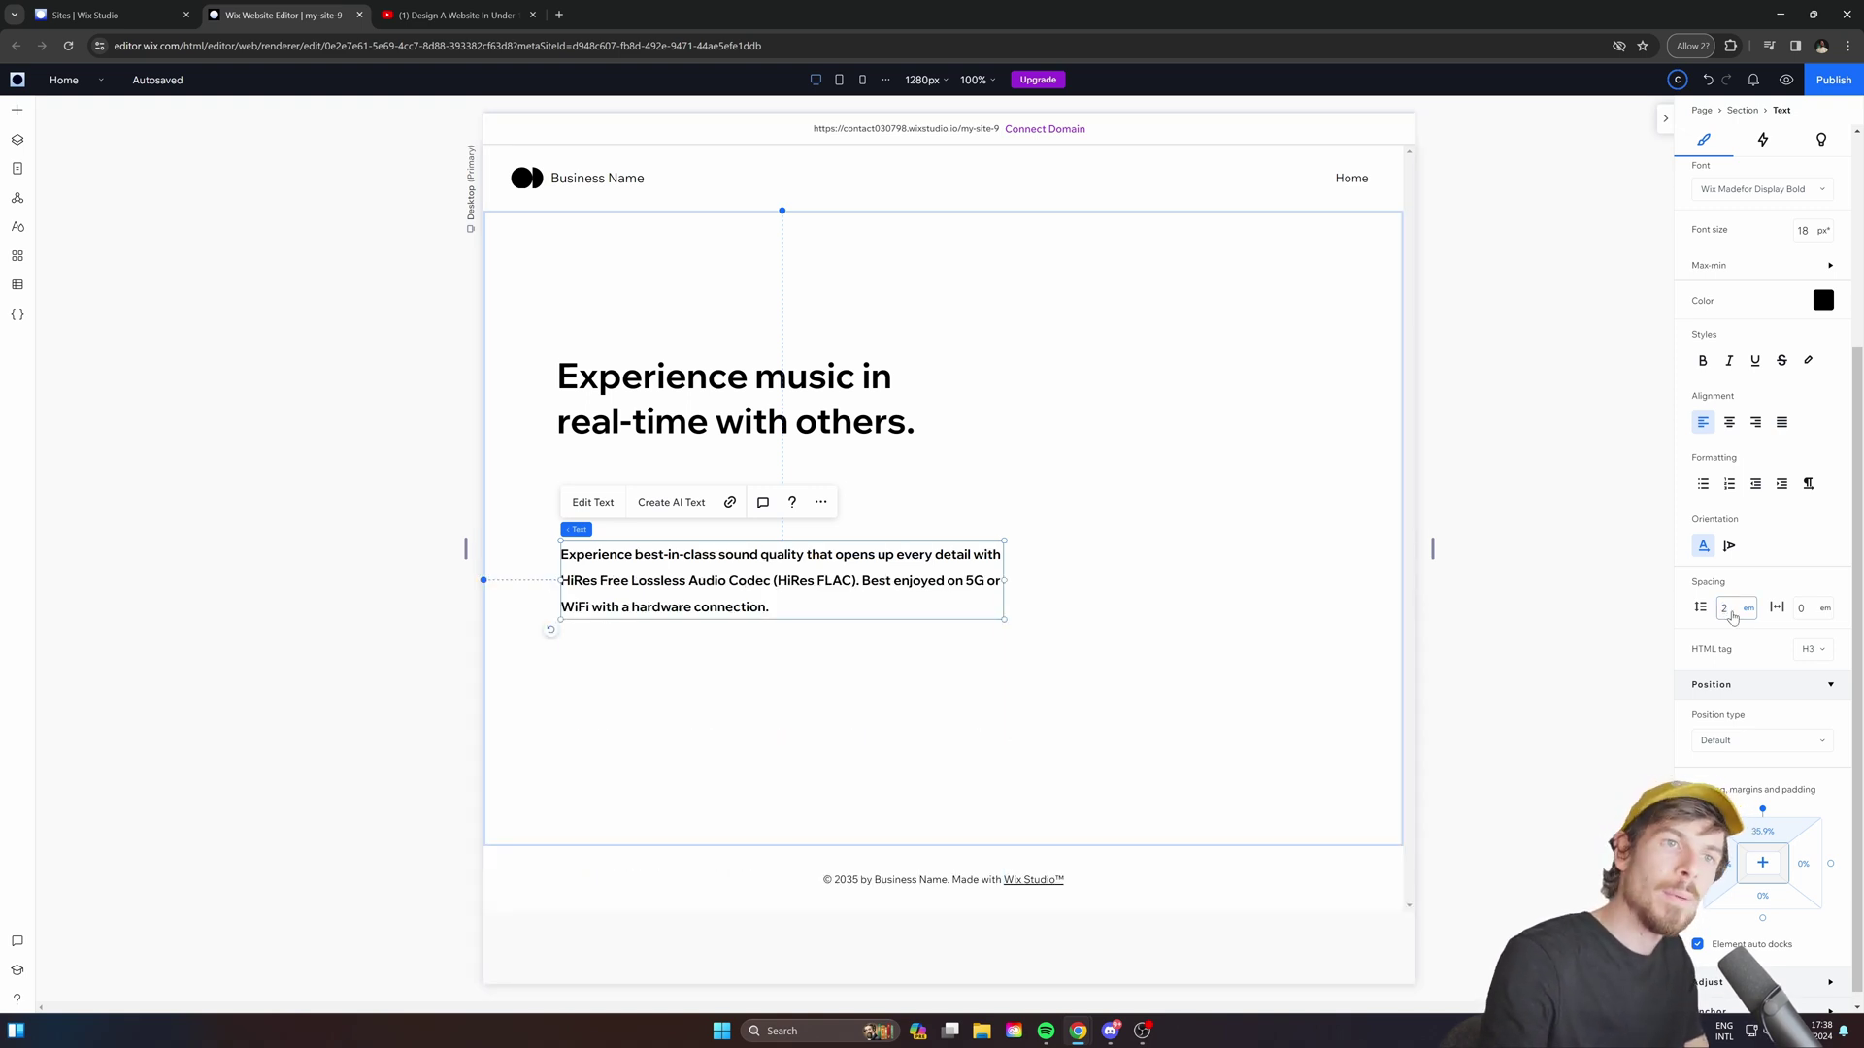
pyautogui.press('Return')
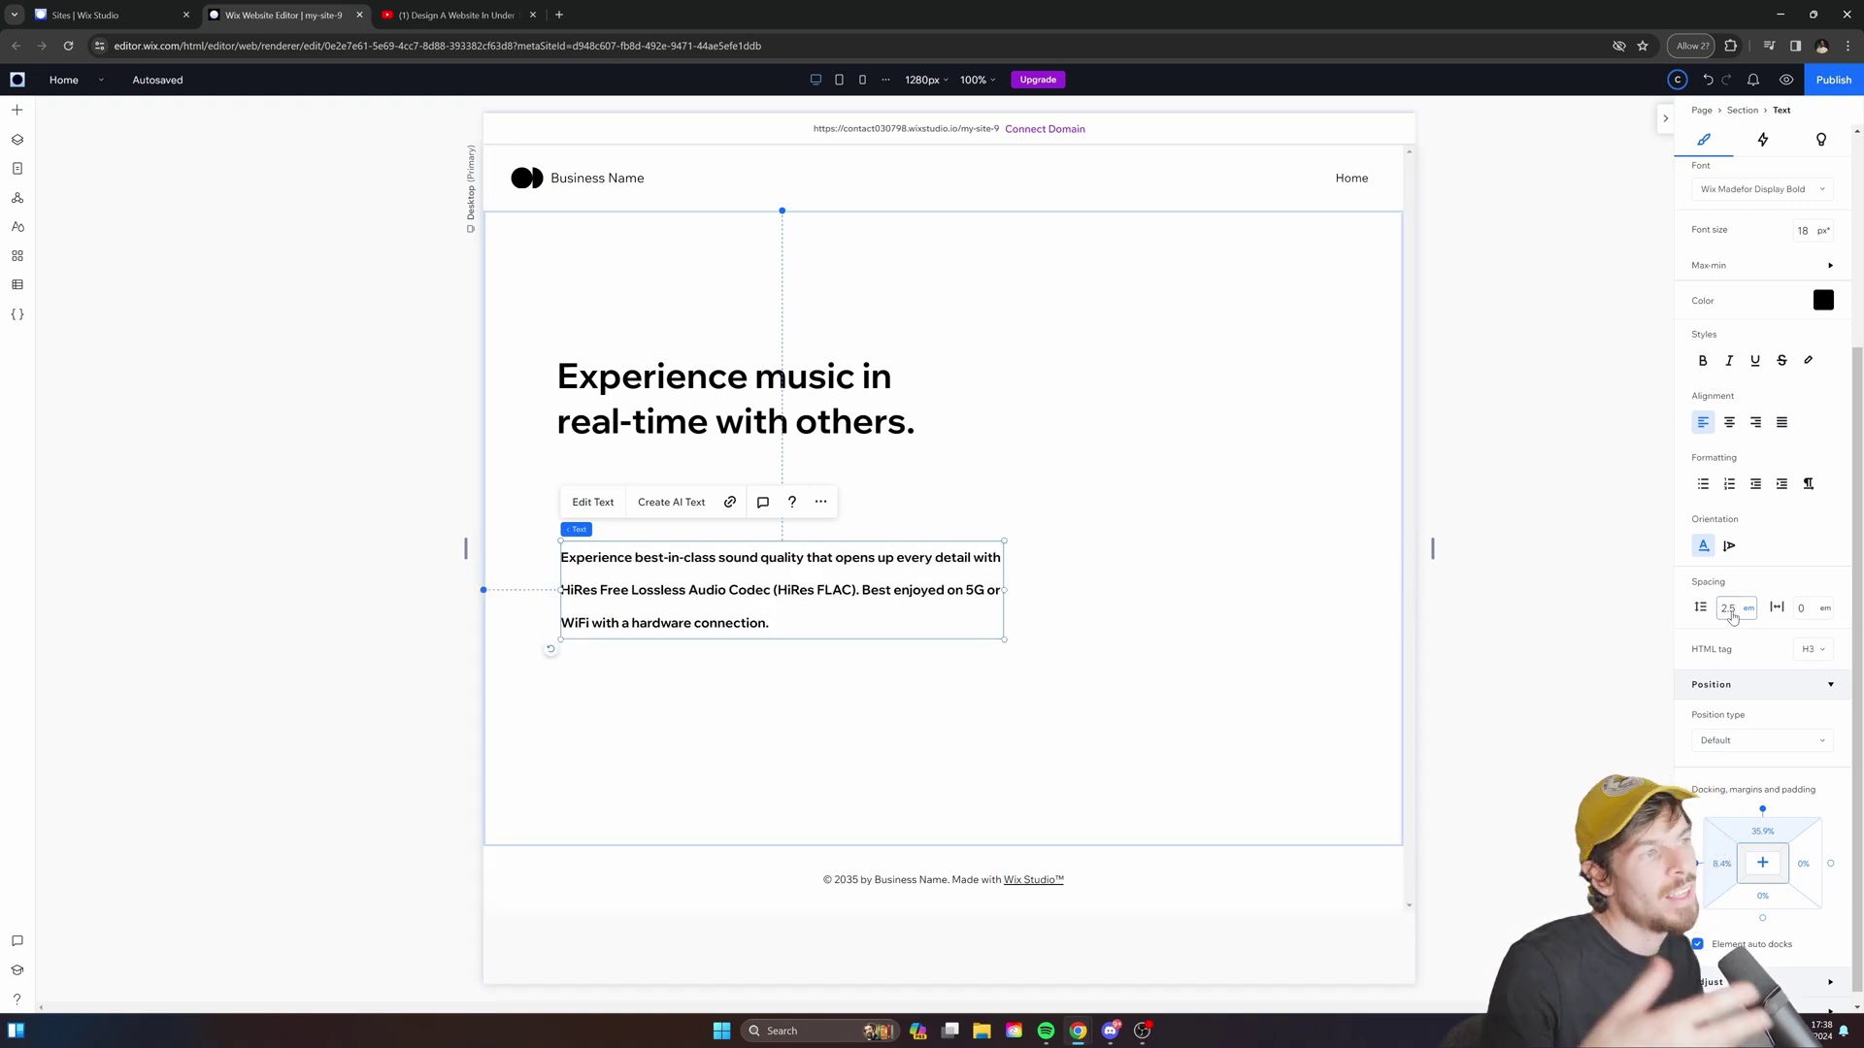
pyautogui.click(718, 413)
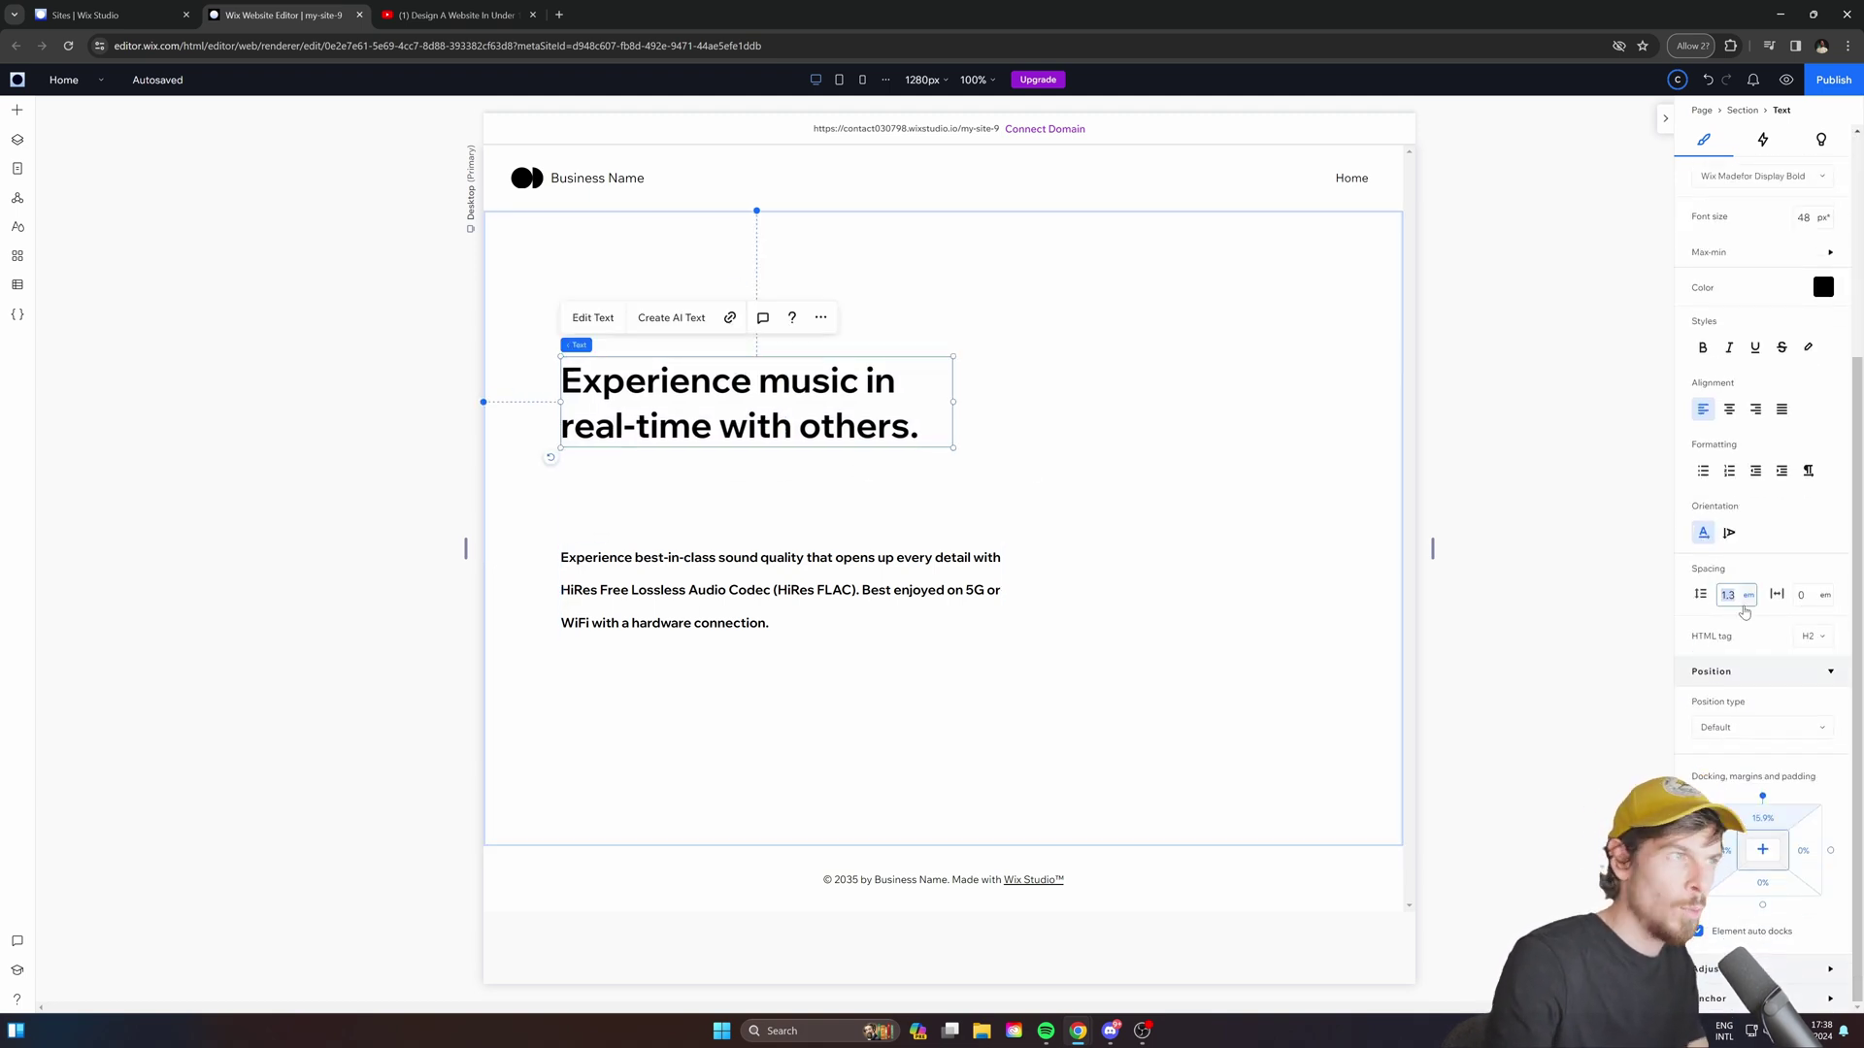
pyautogui.write('2')
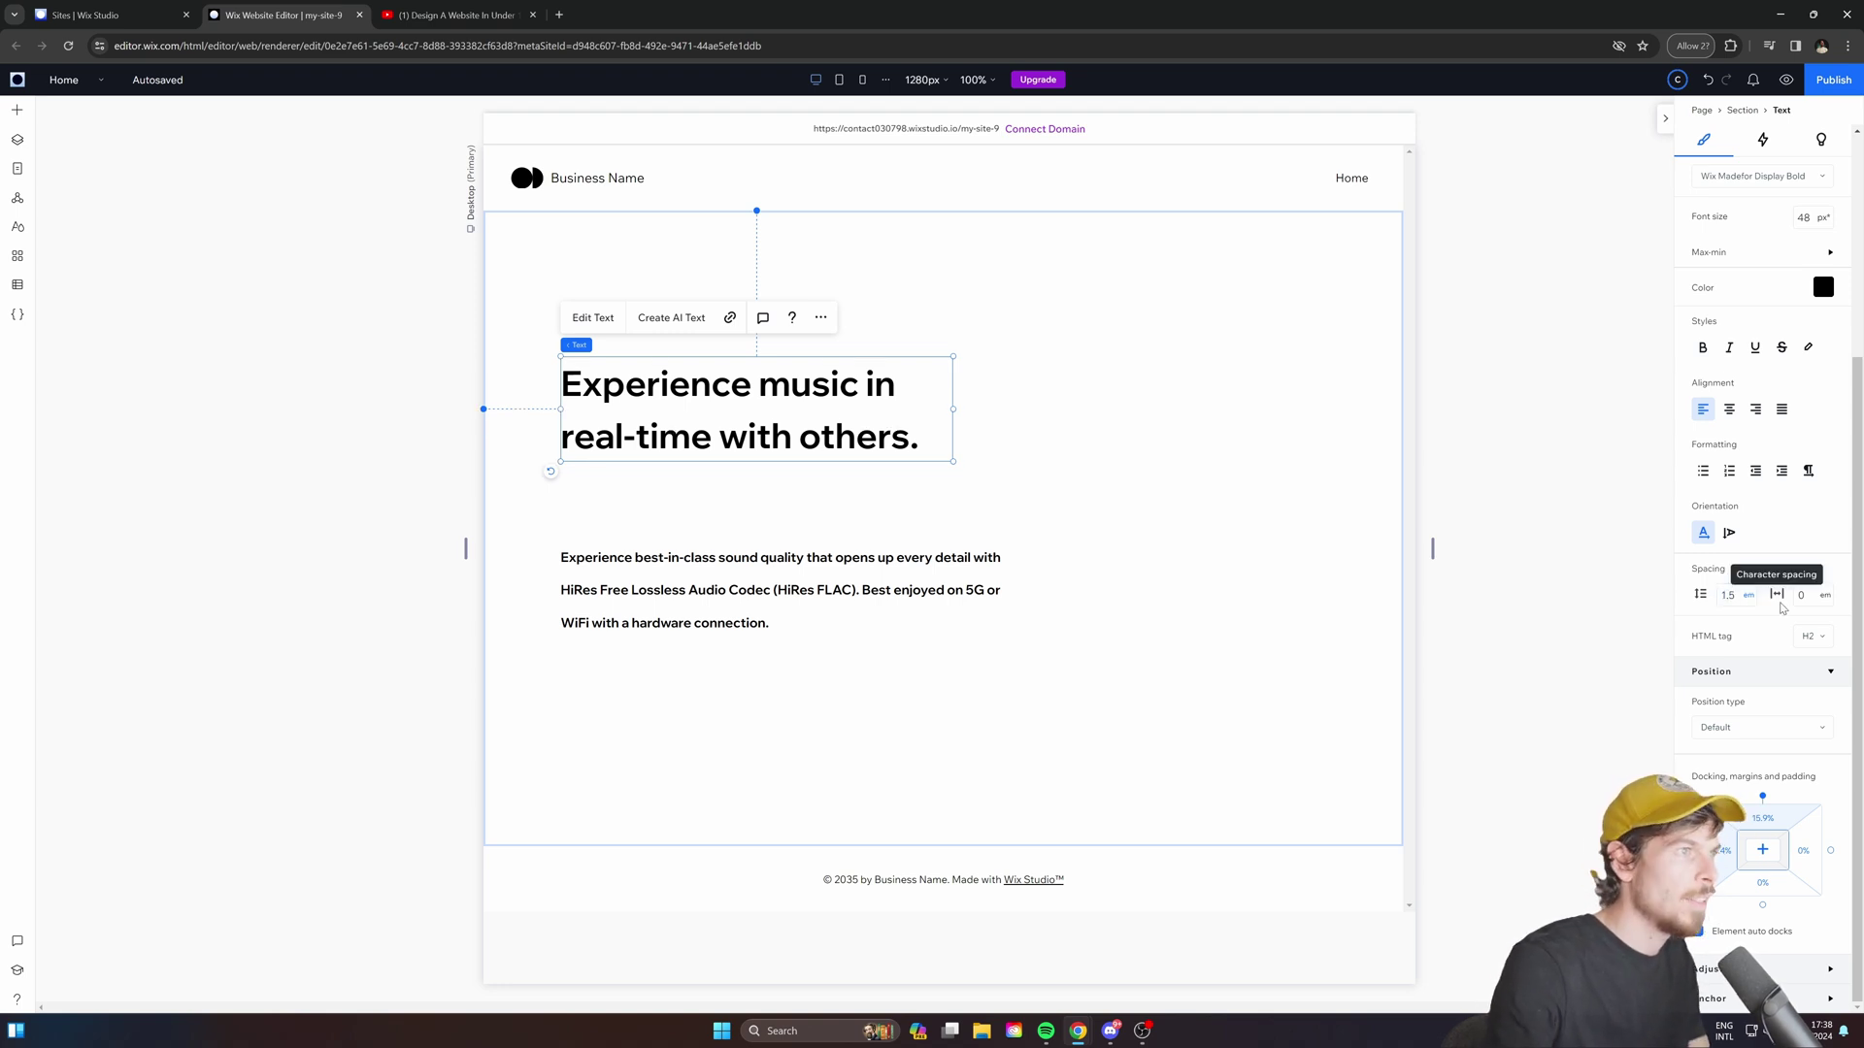
pyautogui.moveTo(679, 388); pyautogui.dragTo(697, 409)
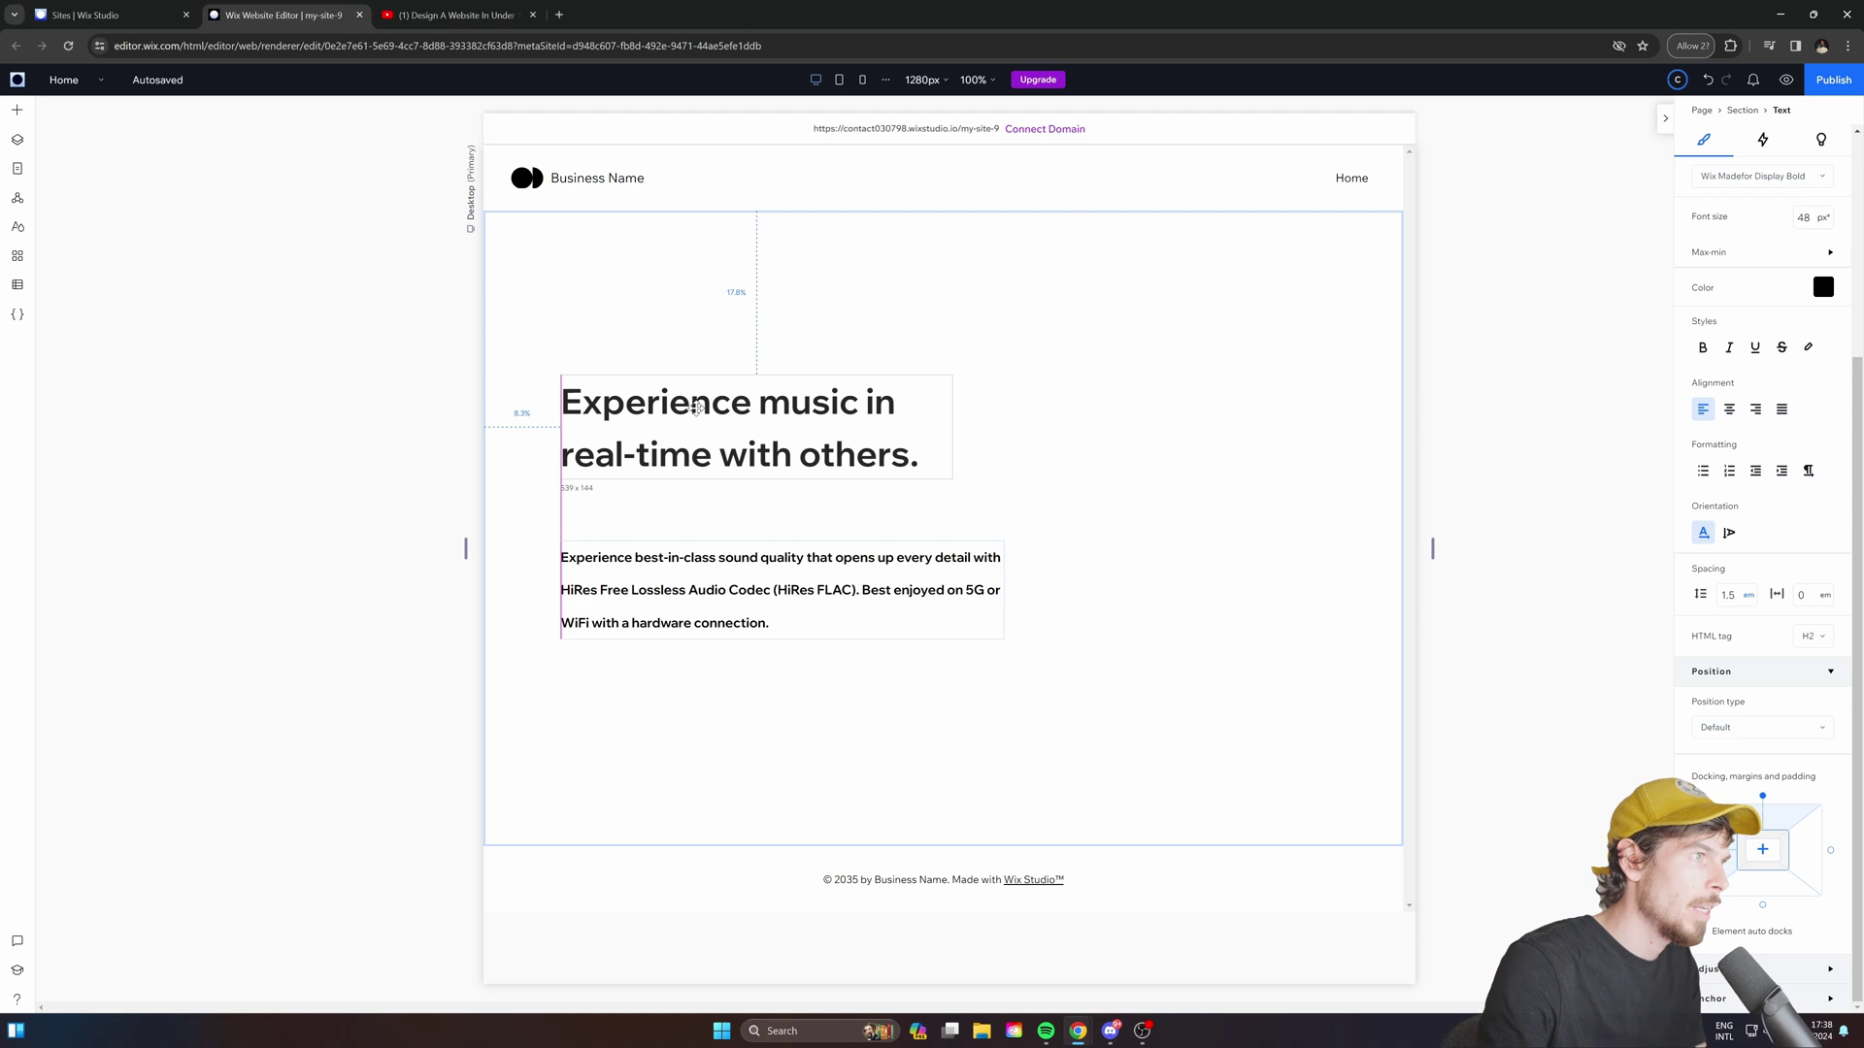
# Move the paragraph up under the heading and shift both down together in the section.
pyautogui.click(706, 573)
pyautogui.moveTo(705, 573); pyautogui.dragTo(704, 533)
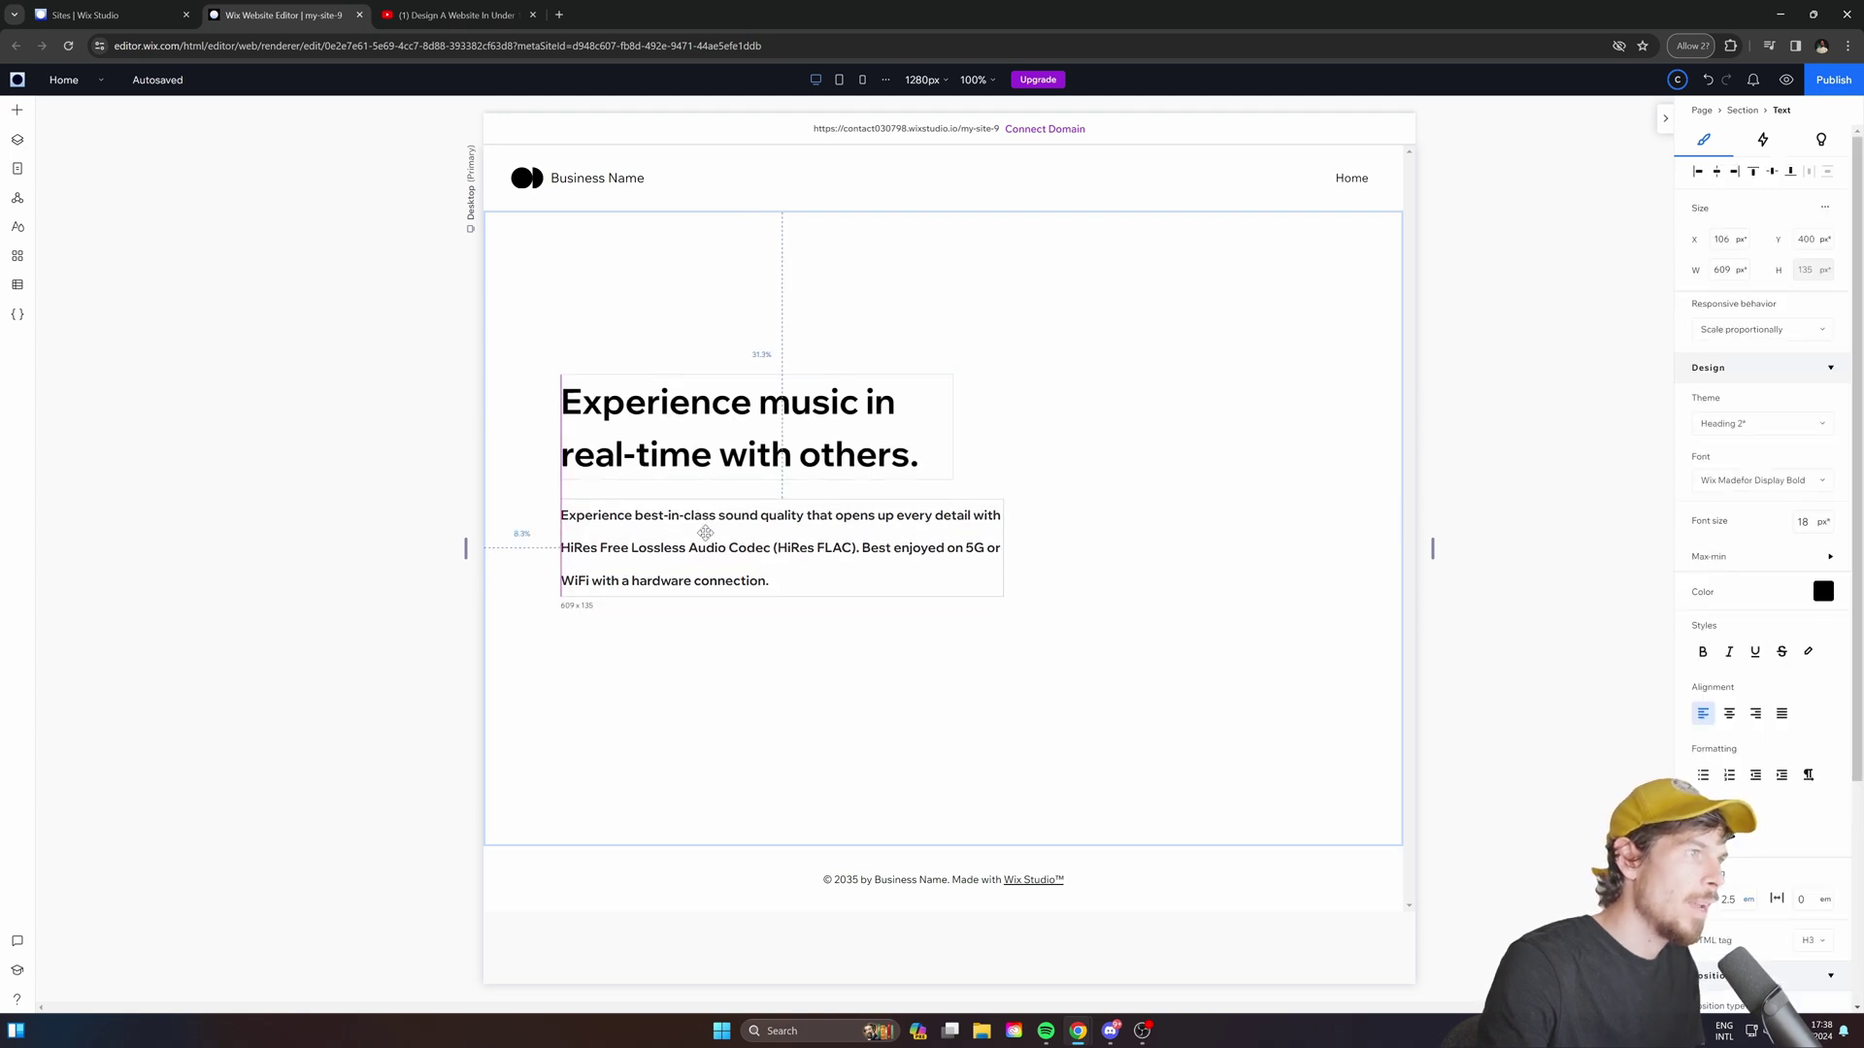
pyautogui.click(714, 477)
pyautogui.keyDown('shift'); pyautogui.click(709, 532); pyautogui.keyUp('shift')
pyautogui.moveTo(723, 434); pyautogui.dragTo(720, 462)
pyautogui.click(1034, 677)
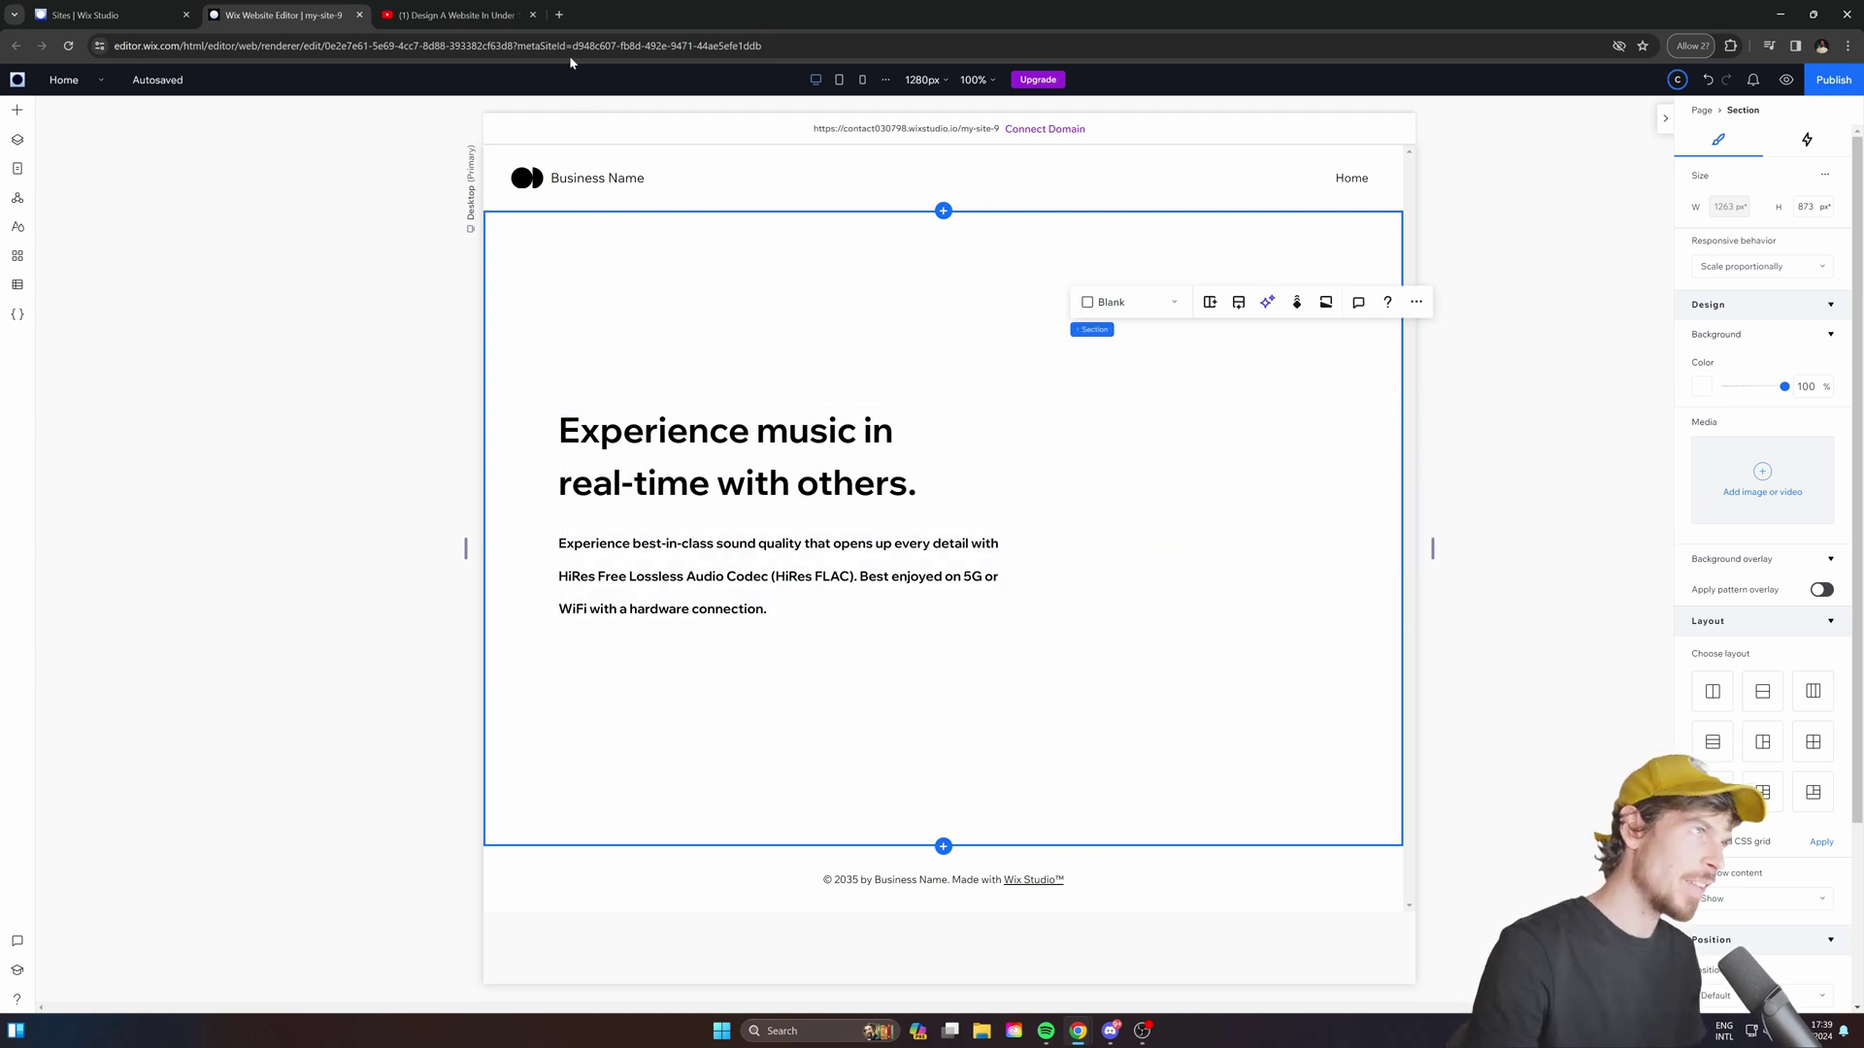
pyautogui.click(559, 14)
# Browse tidal.com and the Apple Music (UK) site for reference, then close that tab.
pyautogui.write('tidal.com')
pyautogui.press('Return')
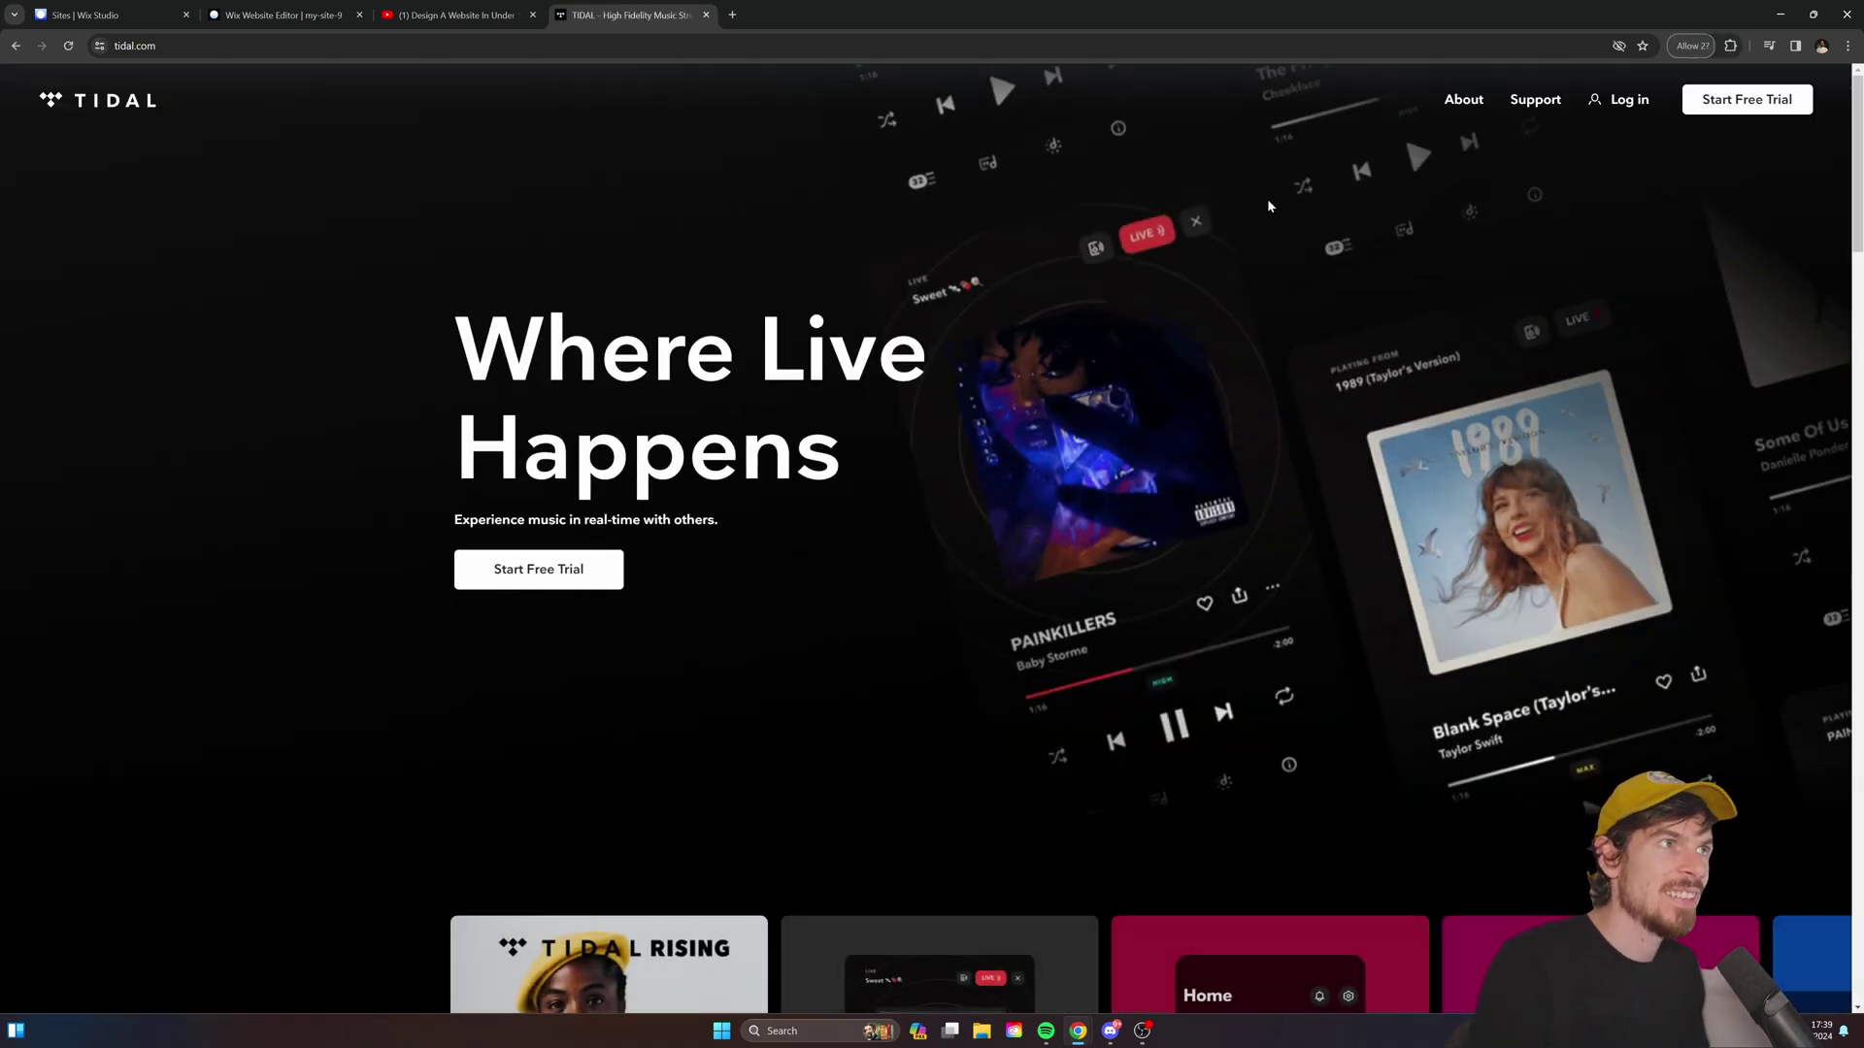
pyautogui.click(440, 41)
pyautogui.write('apple')
pyautogui.press('Down')
pyautogui.press('Return')
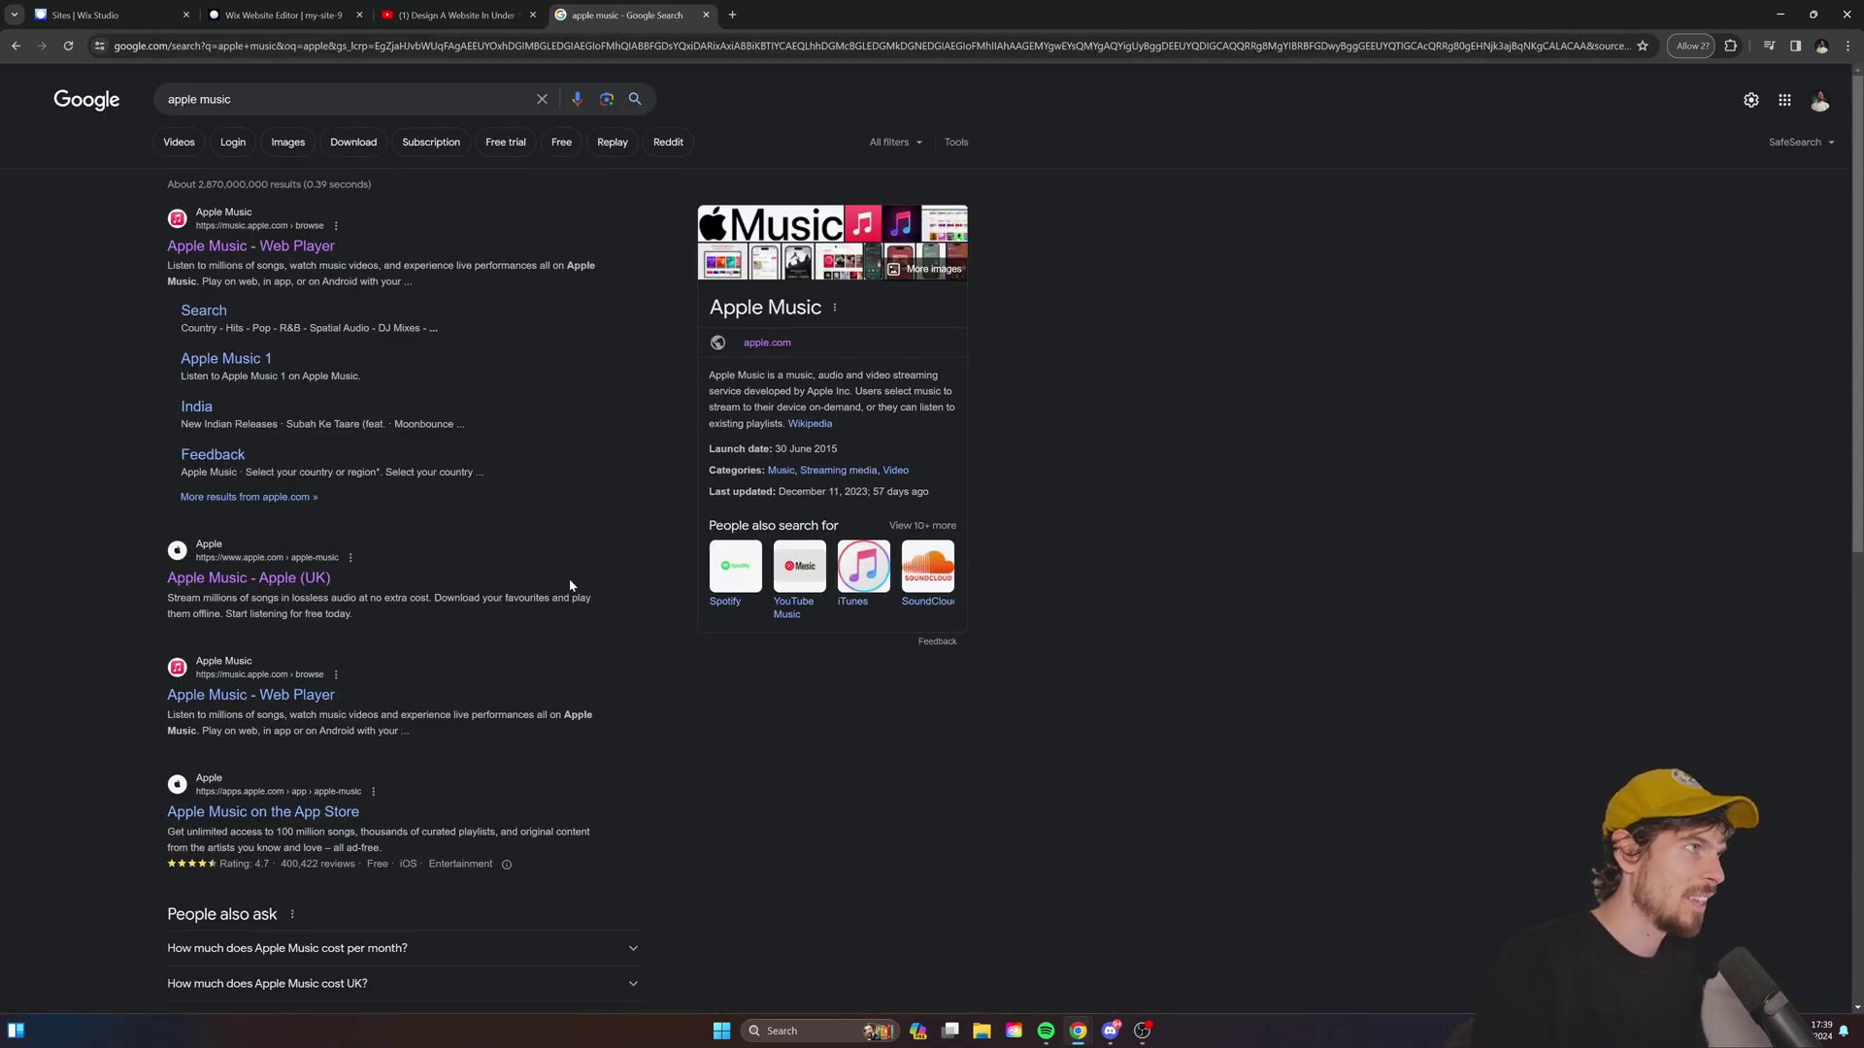
pyautogui.click(311, 586)
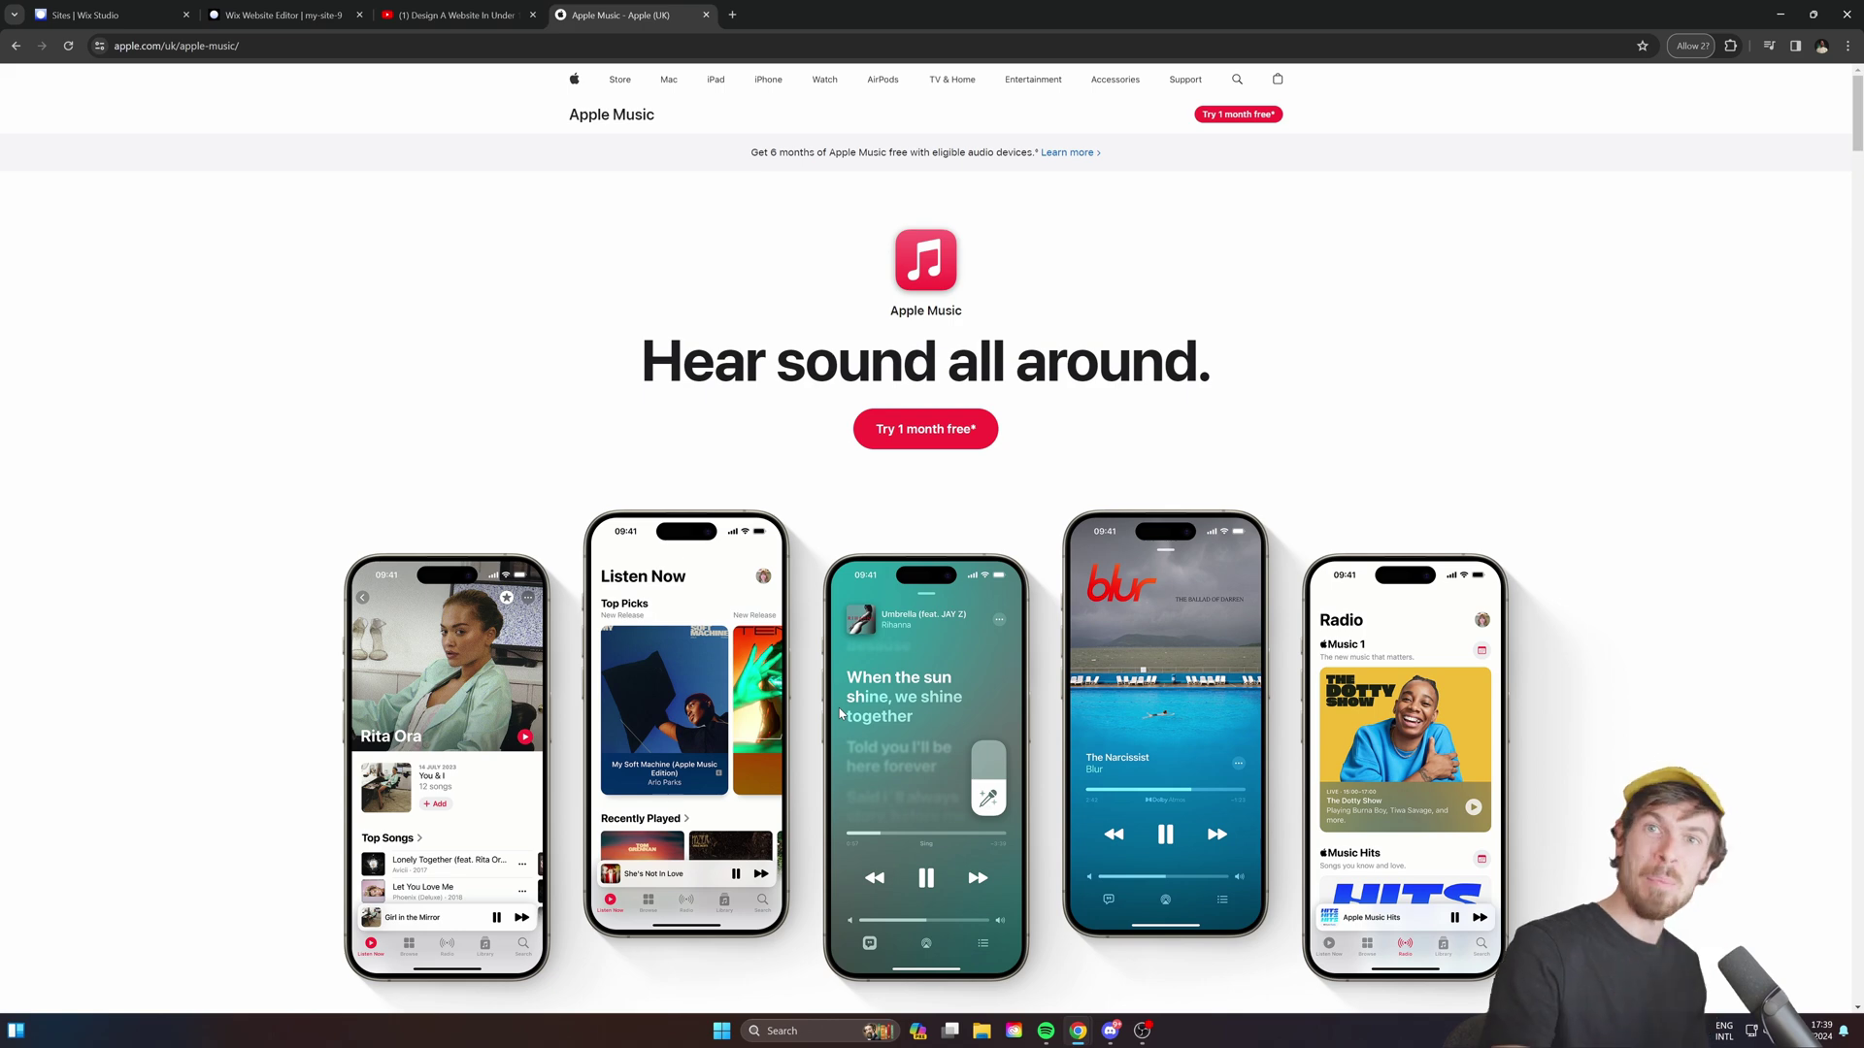
pyautogui.hotkey('ctrl', 'w')
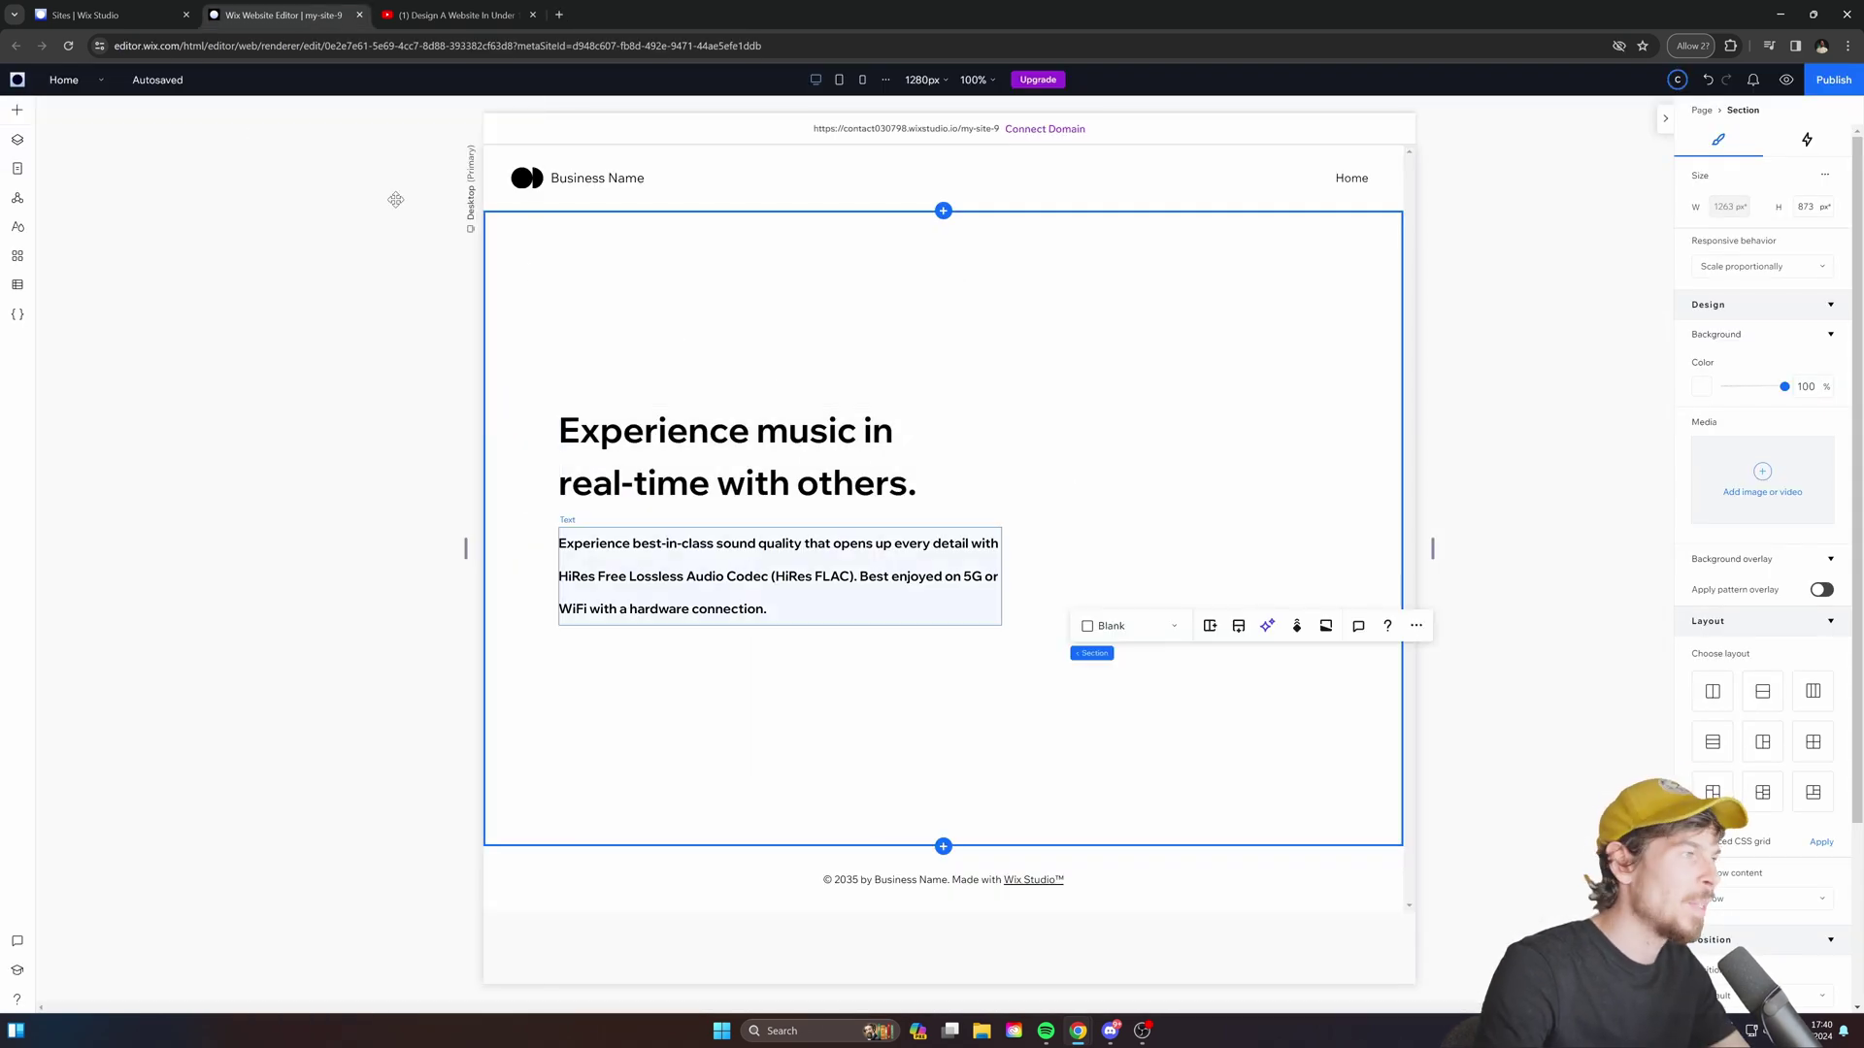
# Place a transparent video in the hero section and enlarge it.
pyautogui.click(16, 112)
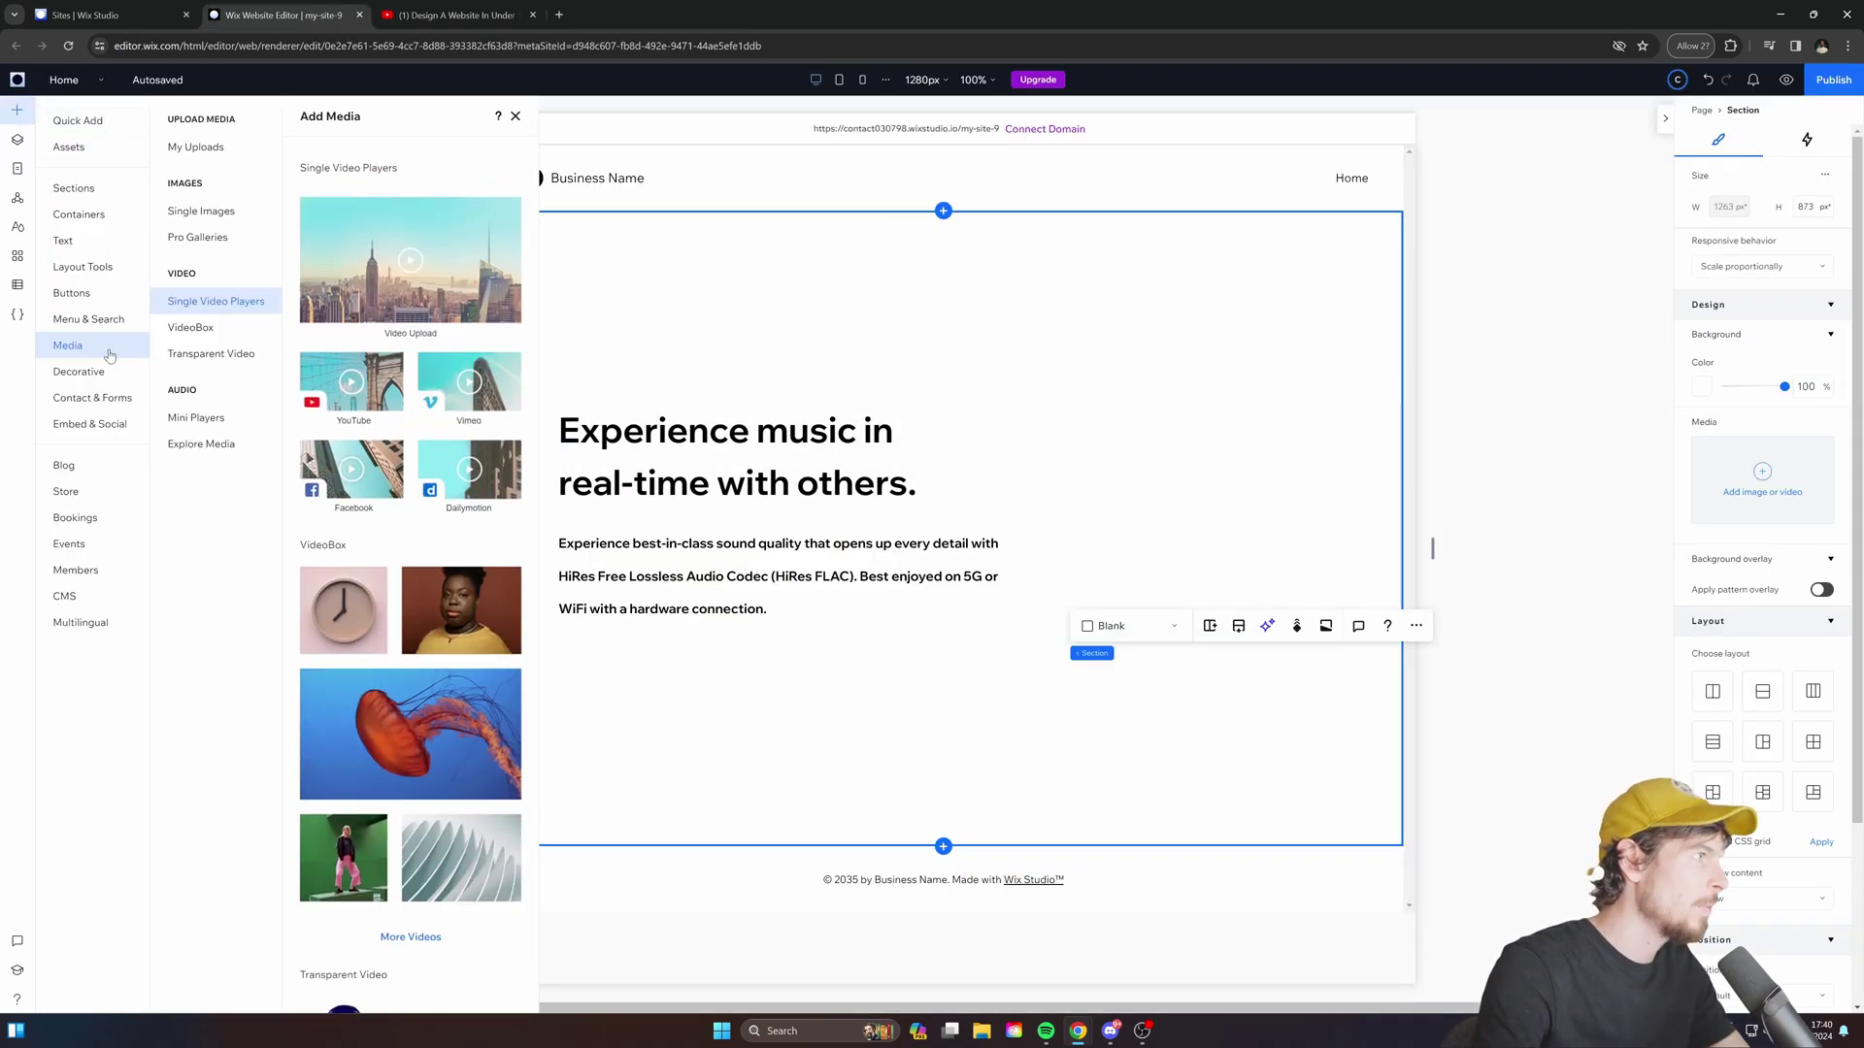
pyautogui.click(194, 353)
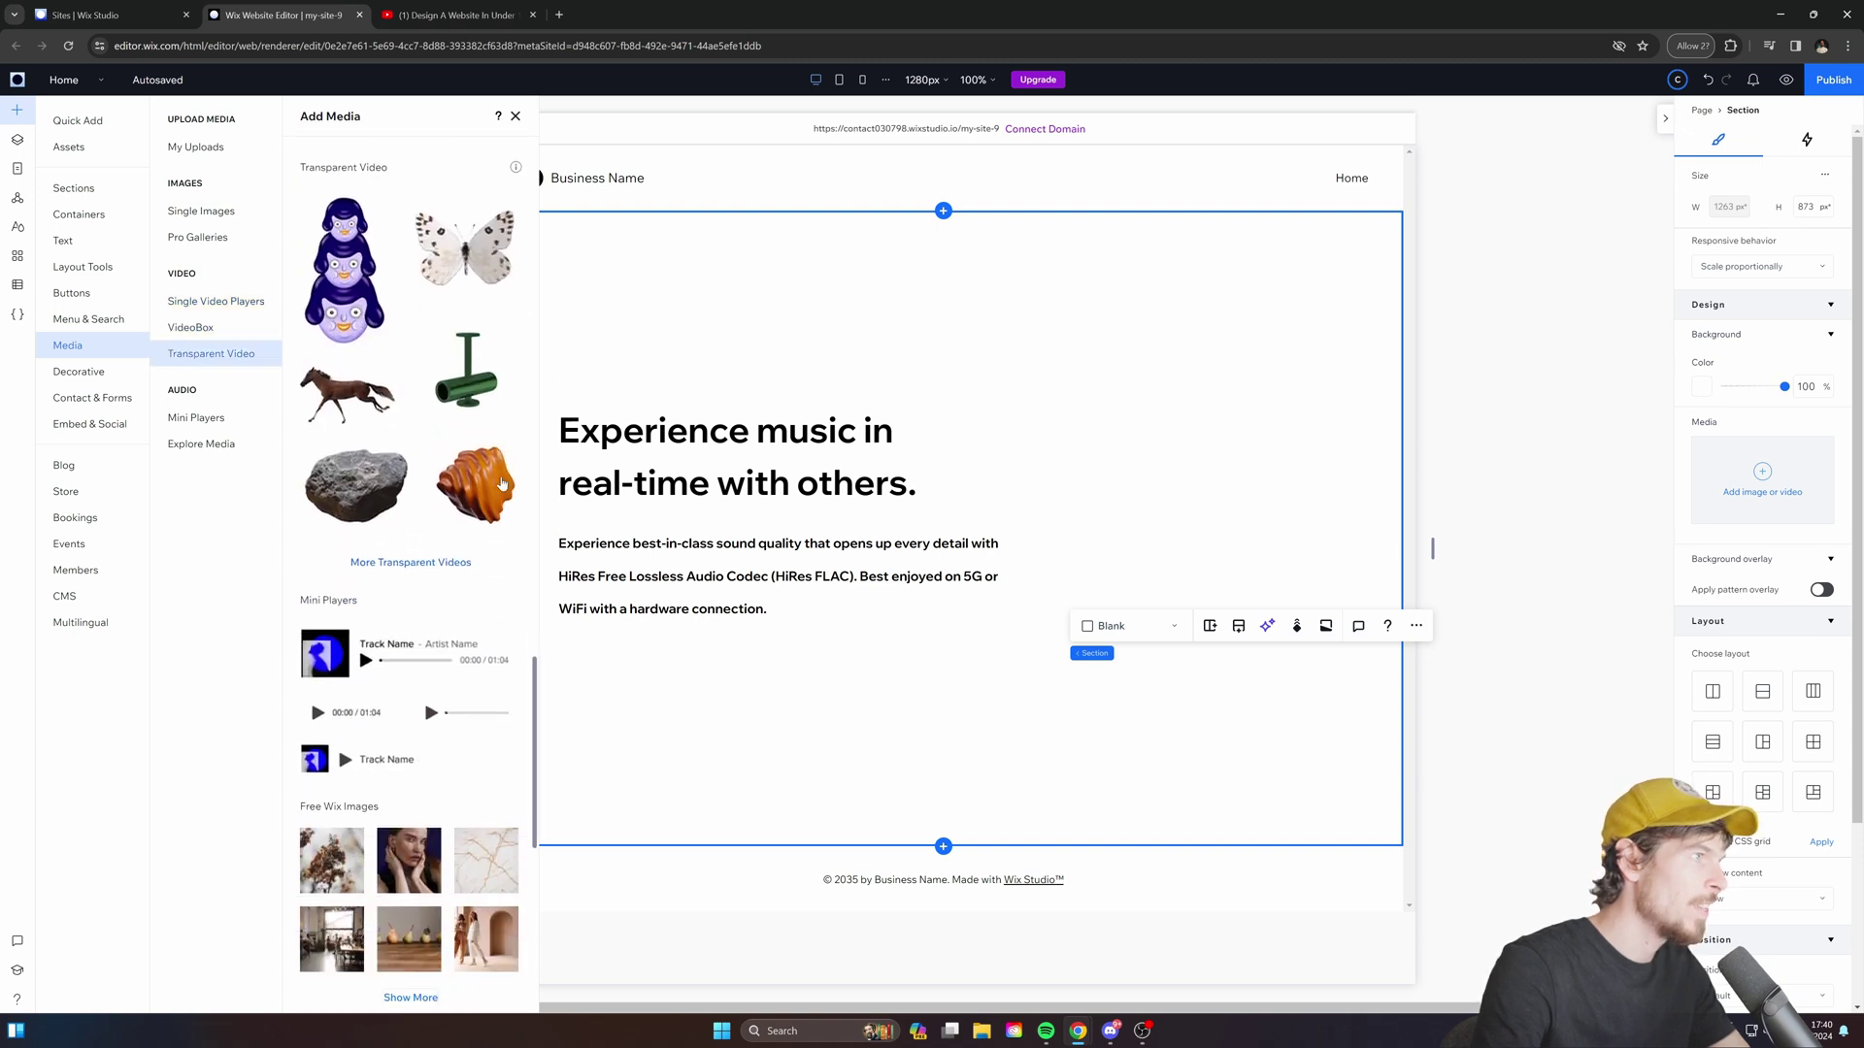
pyautogui.moveTo(345, 270); pyautogui.dragTo(1144, 524)
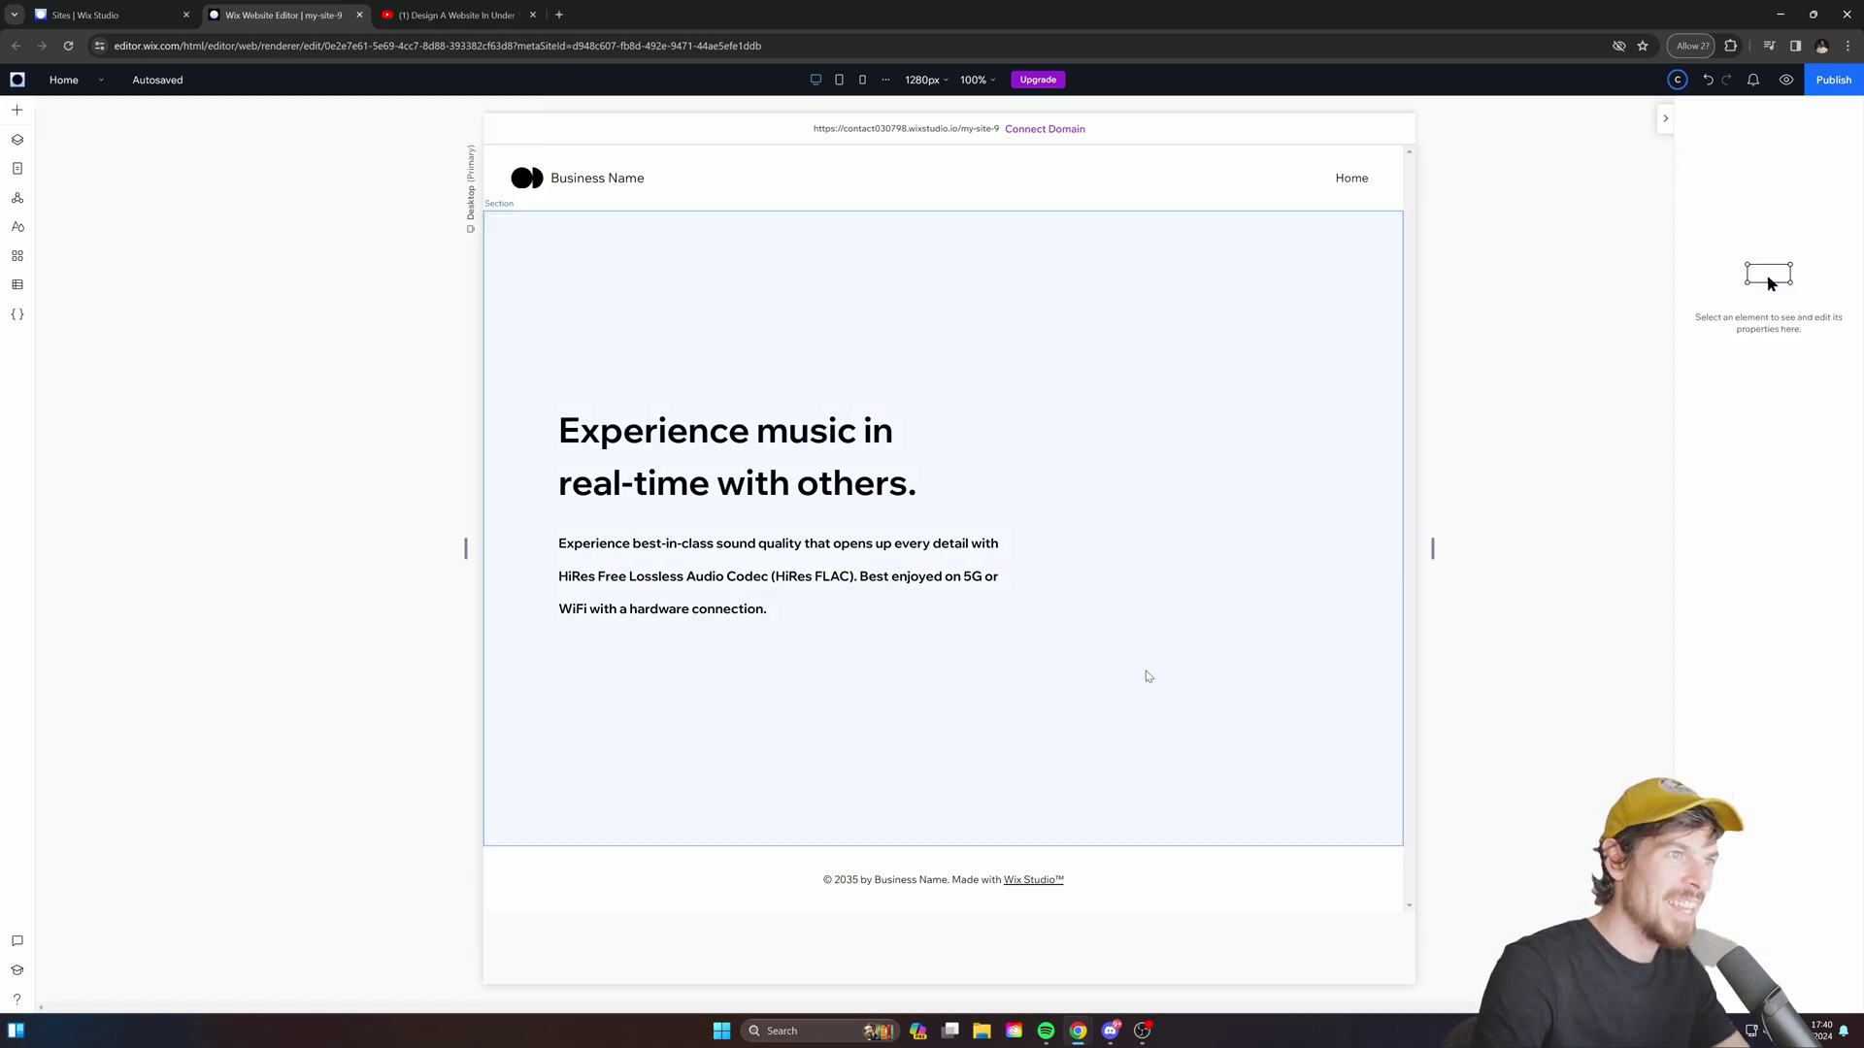
pyautogui.moveTo(1191, 607); pyautogui.dragTo(1245, 692)
# Swap it for the vinyl record video from a 'music' search and move it up-left.
pyautogui.click(1131, 393)
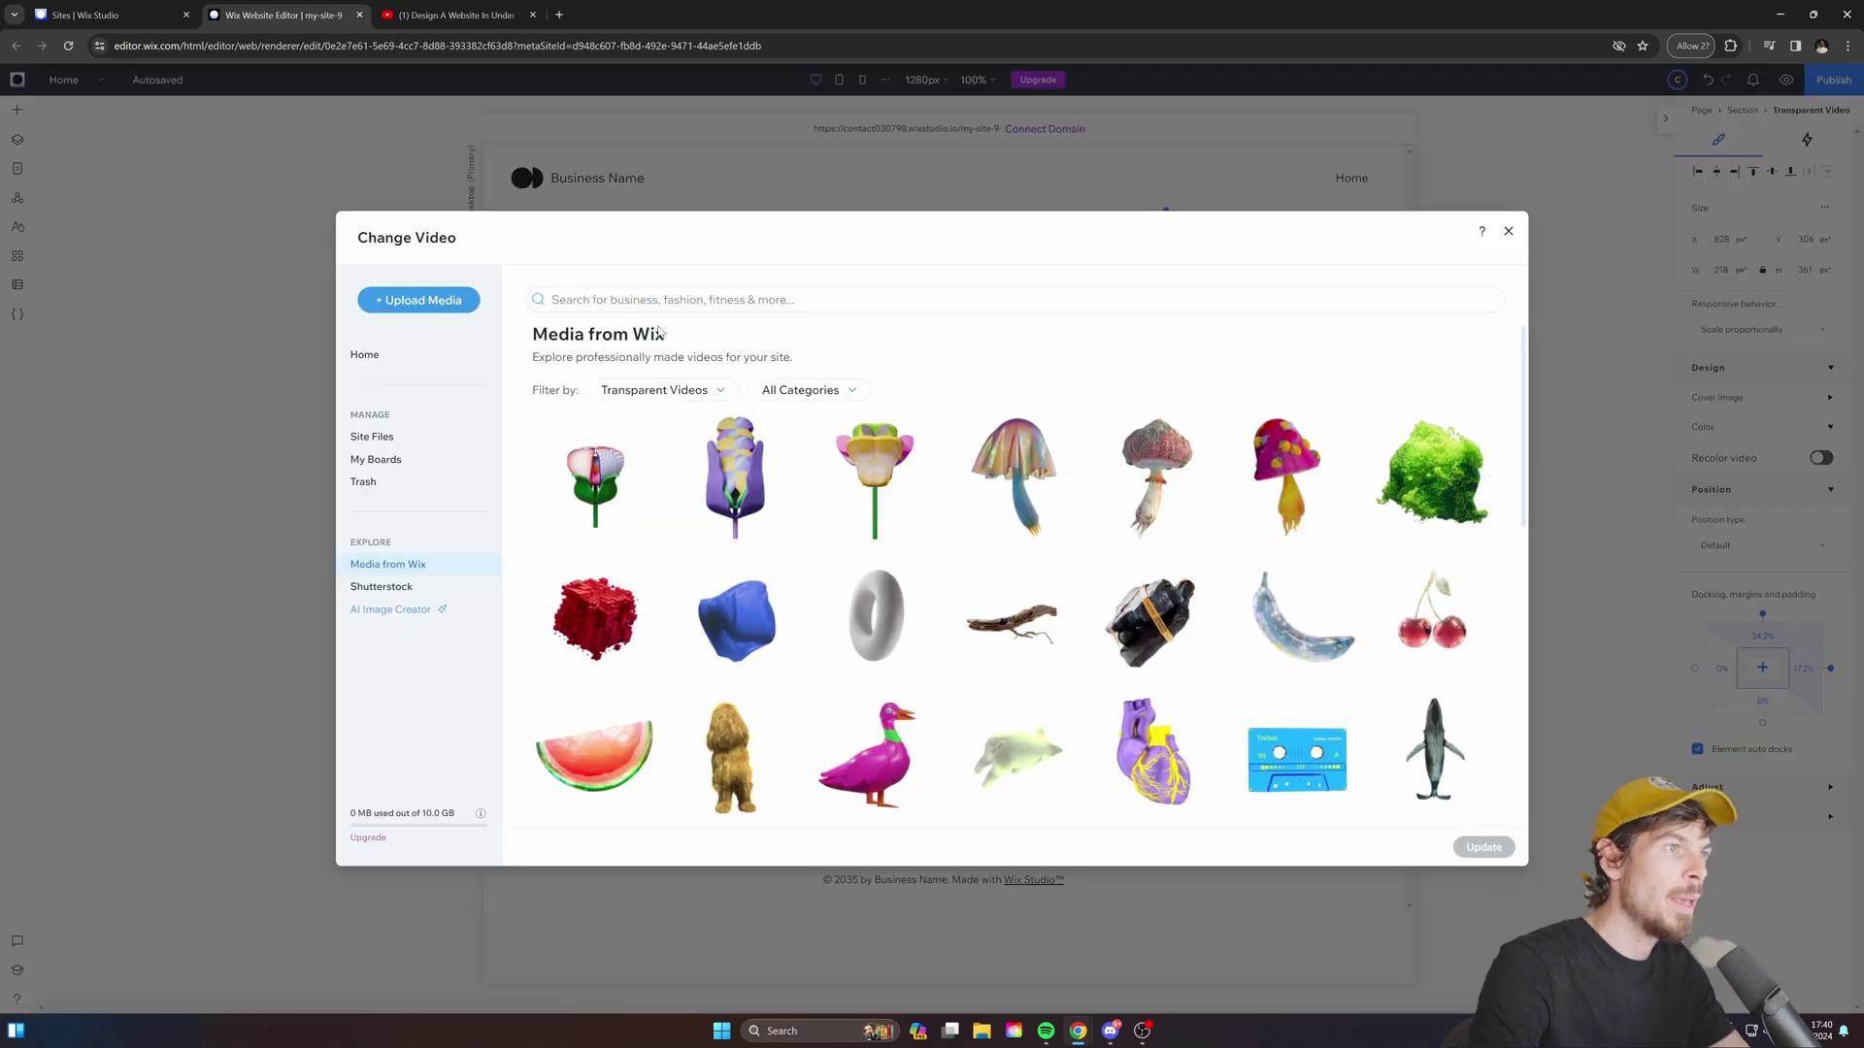
pyautogui.click(687, 299)
pyautogui.write('music')
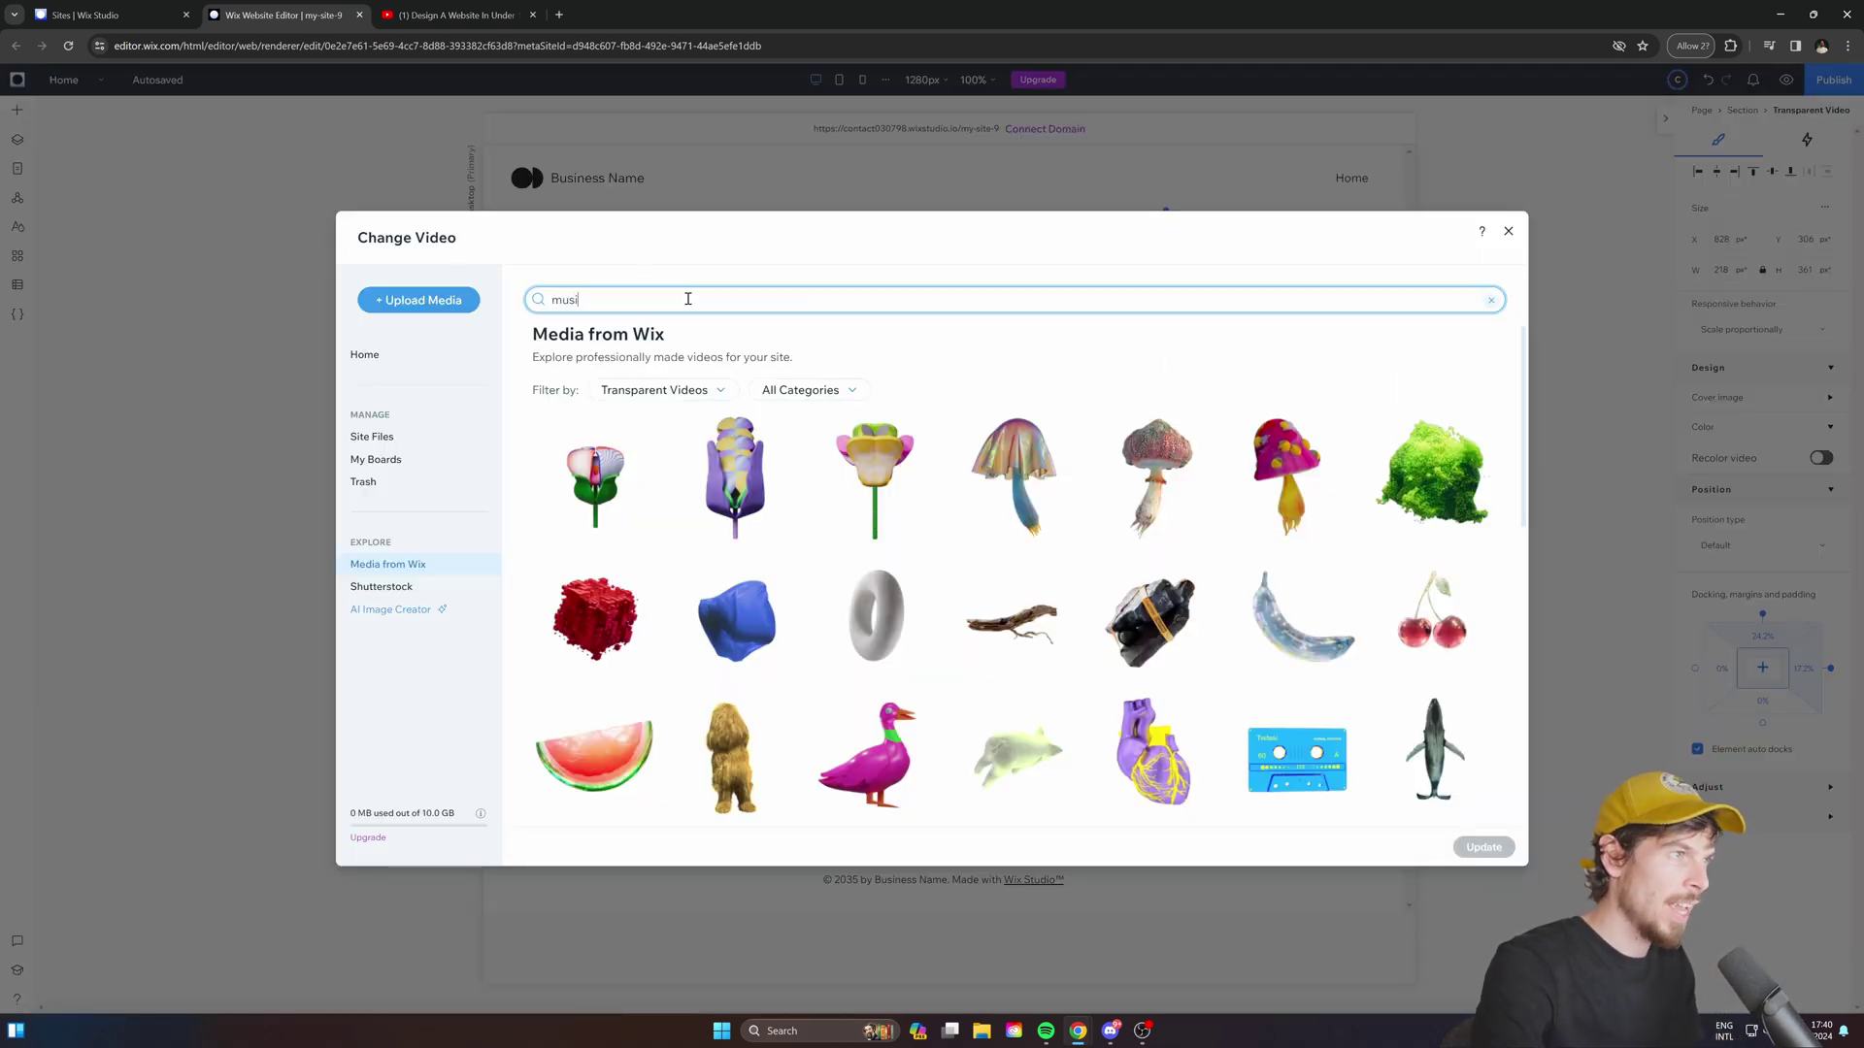
pyautogui.press('Return')
pyautogui.click(609, 514)
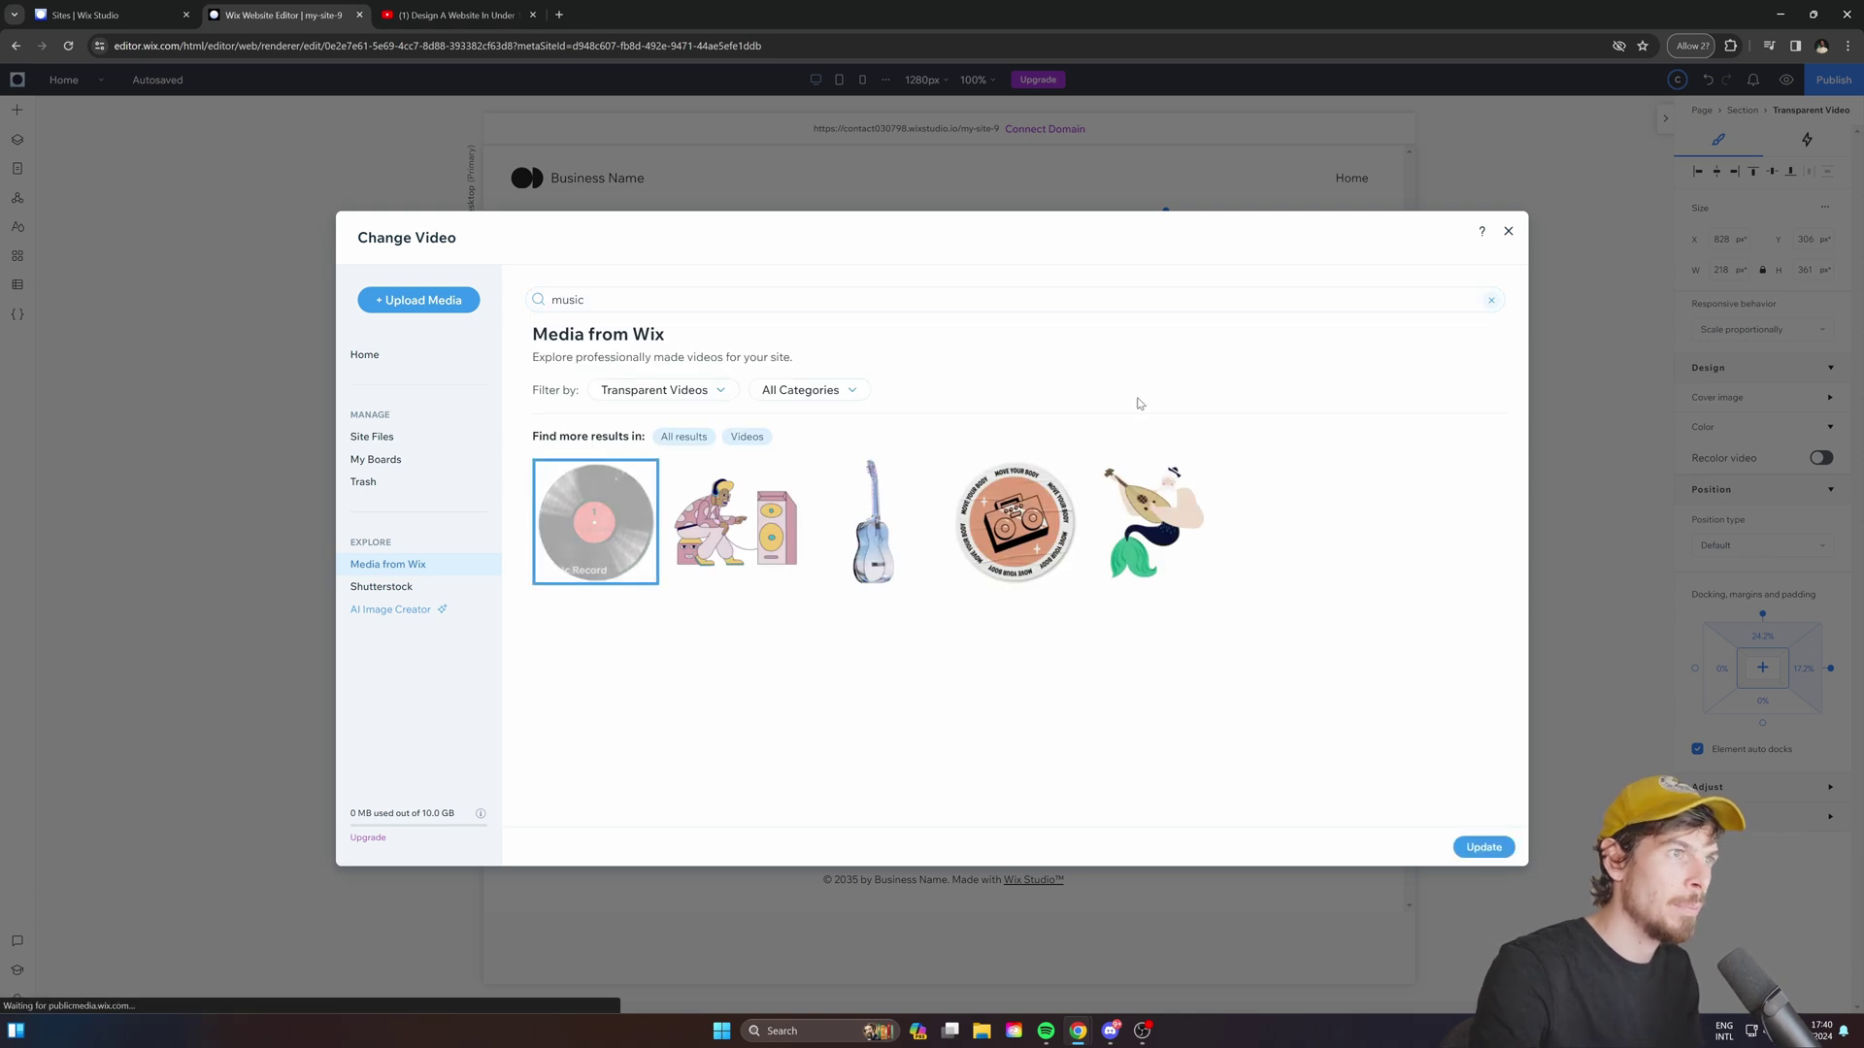
pyautogui.click(1484, 847)
pyautogui.moveTo(1094, 552); pyautogui.dragTo(1056, 422)
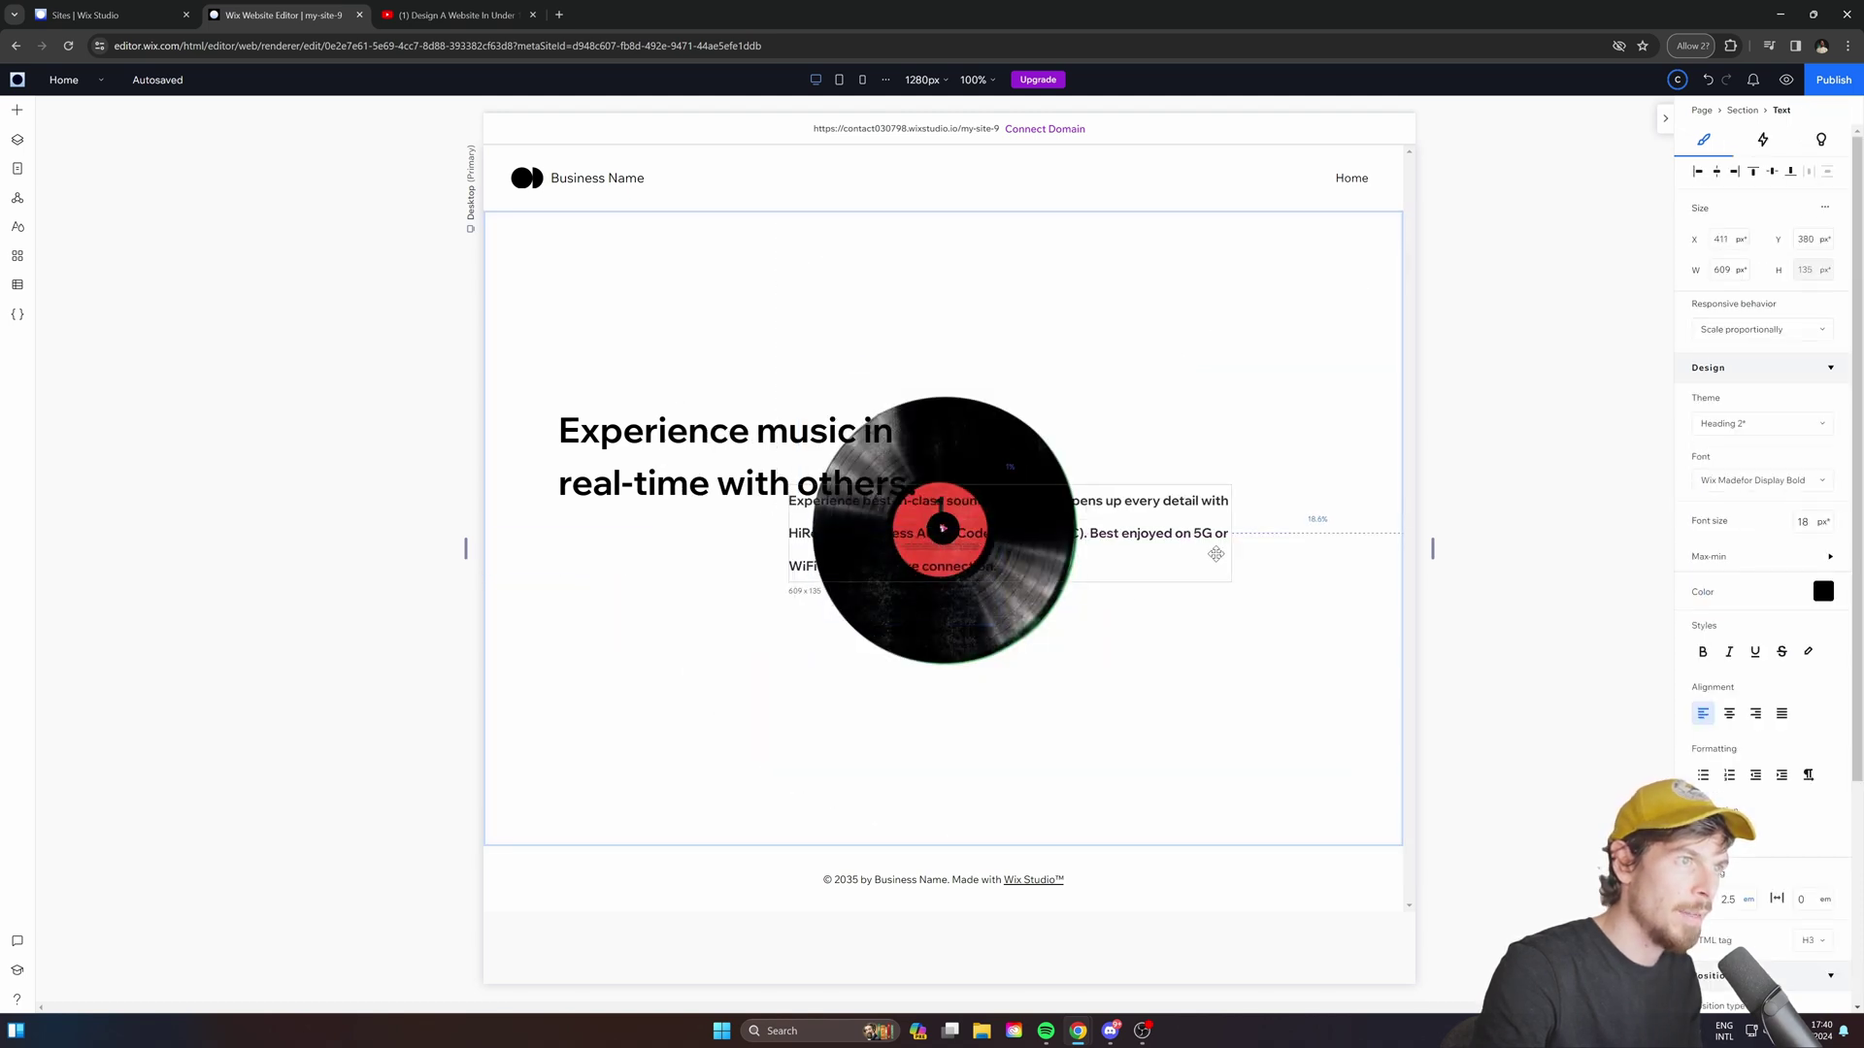
# Move the vinyl record right of the text at 493×493 and narrow the paragraph to four lines.
pyautogui.moveTo(1023, 448); pyautogui.dragTo(1230, 467)
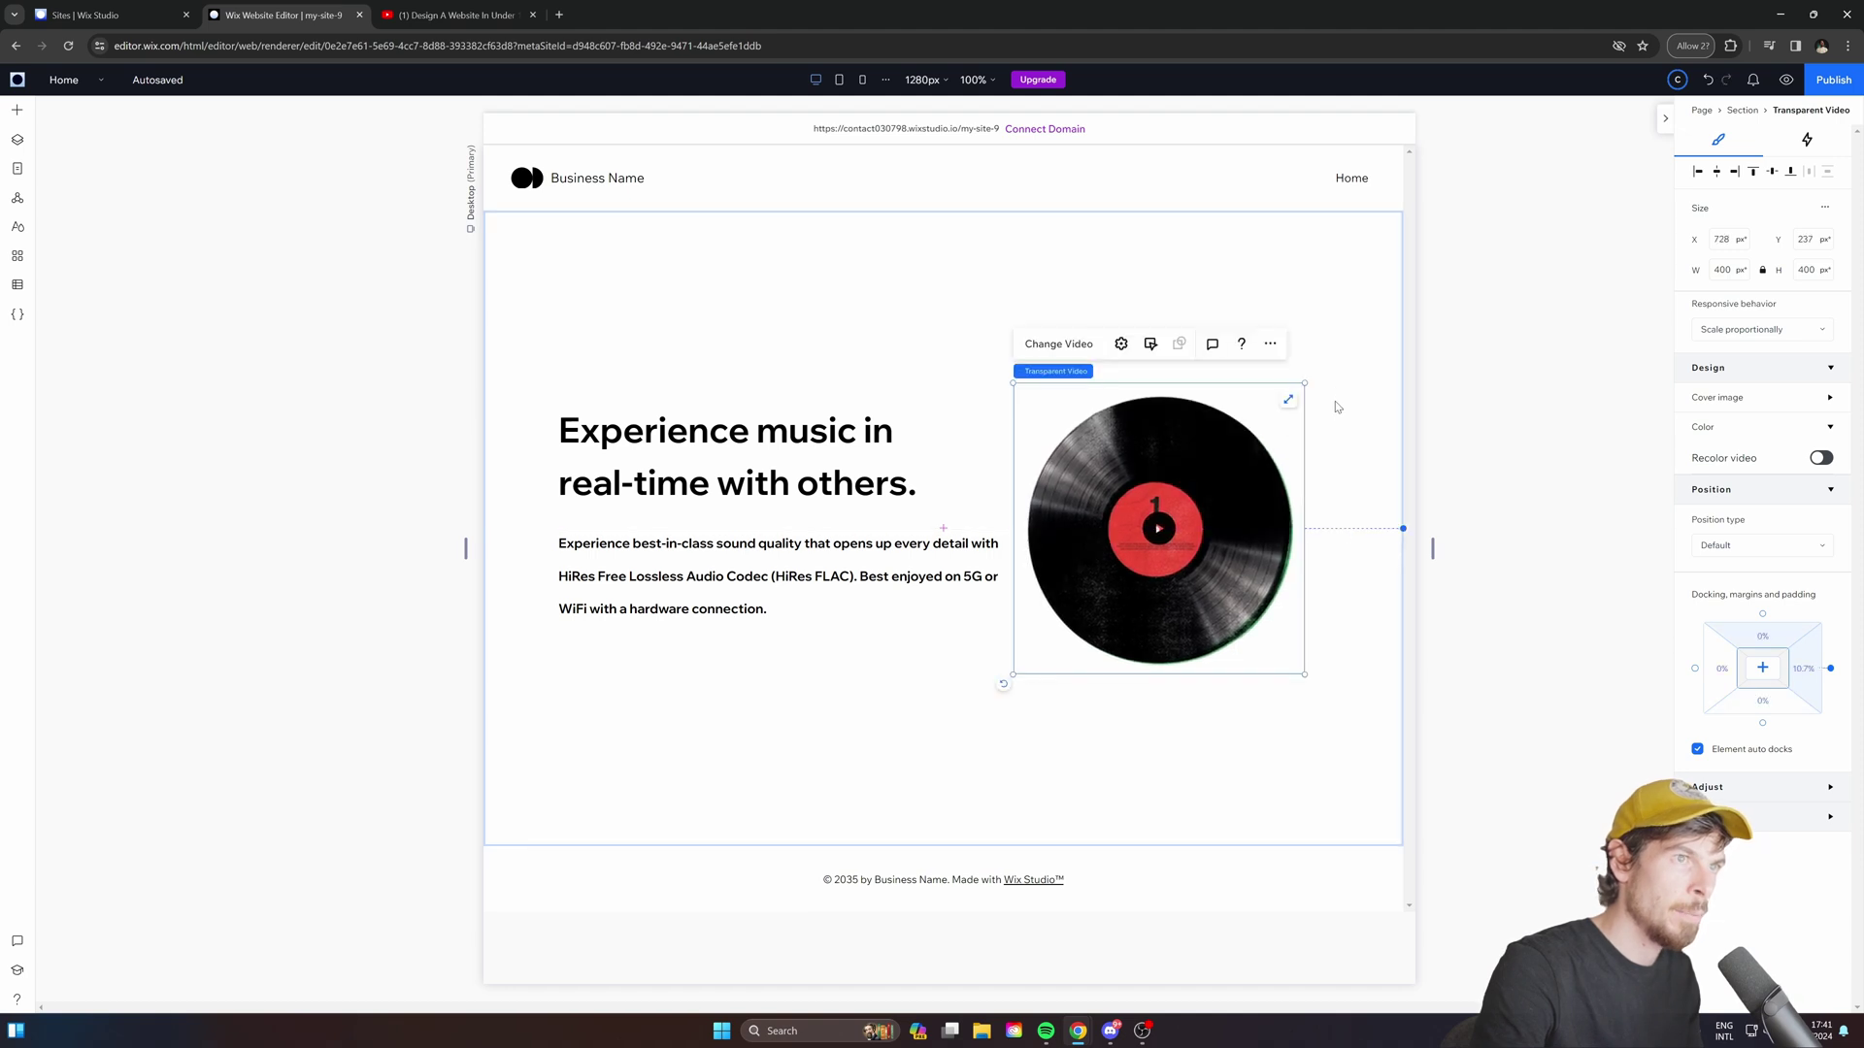
pyautogui.moveTo(1303, 385); pyautogui.dragTo(1343, 411)
pyautogui.click(718, 456)
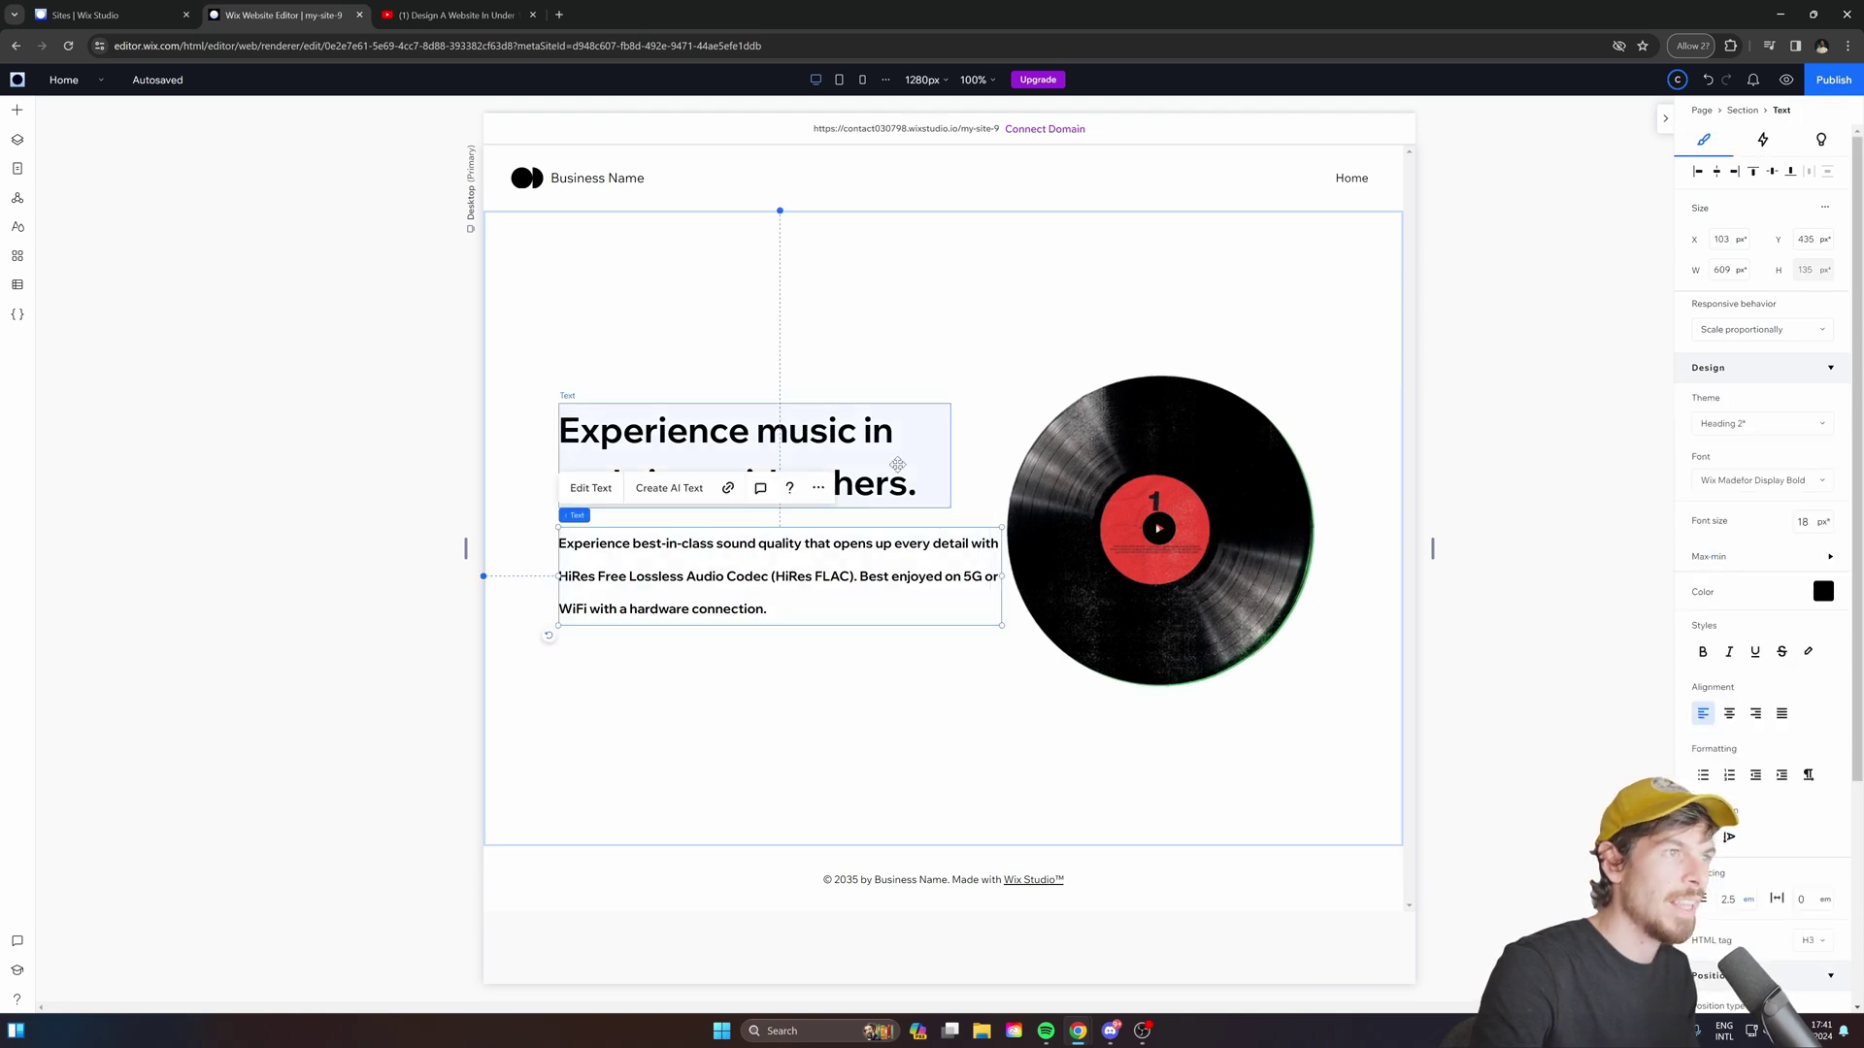
pyautogui.click(911, 740)
pyautogui.click(757, 592)
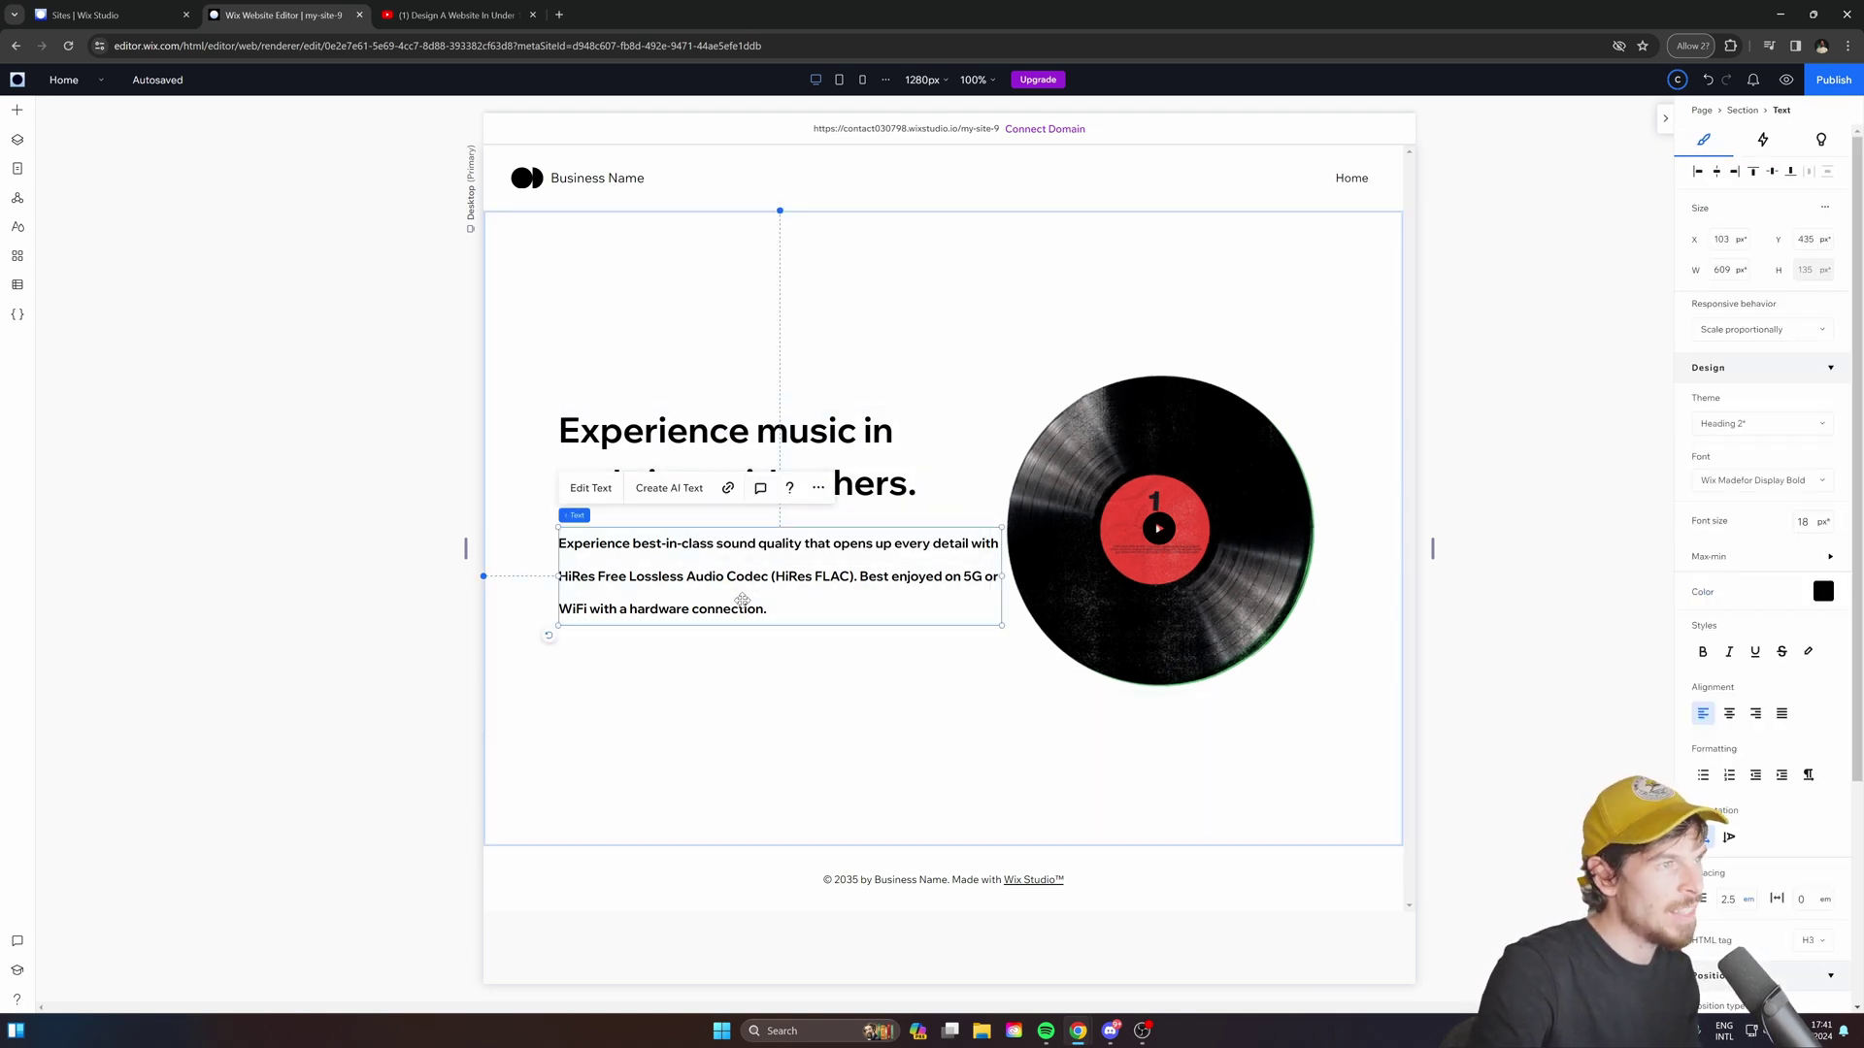
pyautogui.moveTo(1002, 579); pyautogui.dragTo(833, 601)
# Set the paragraph's line spacing to 2 and nudge it into position.
pyautogui.click(775, 509)
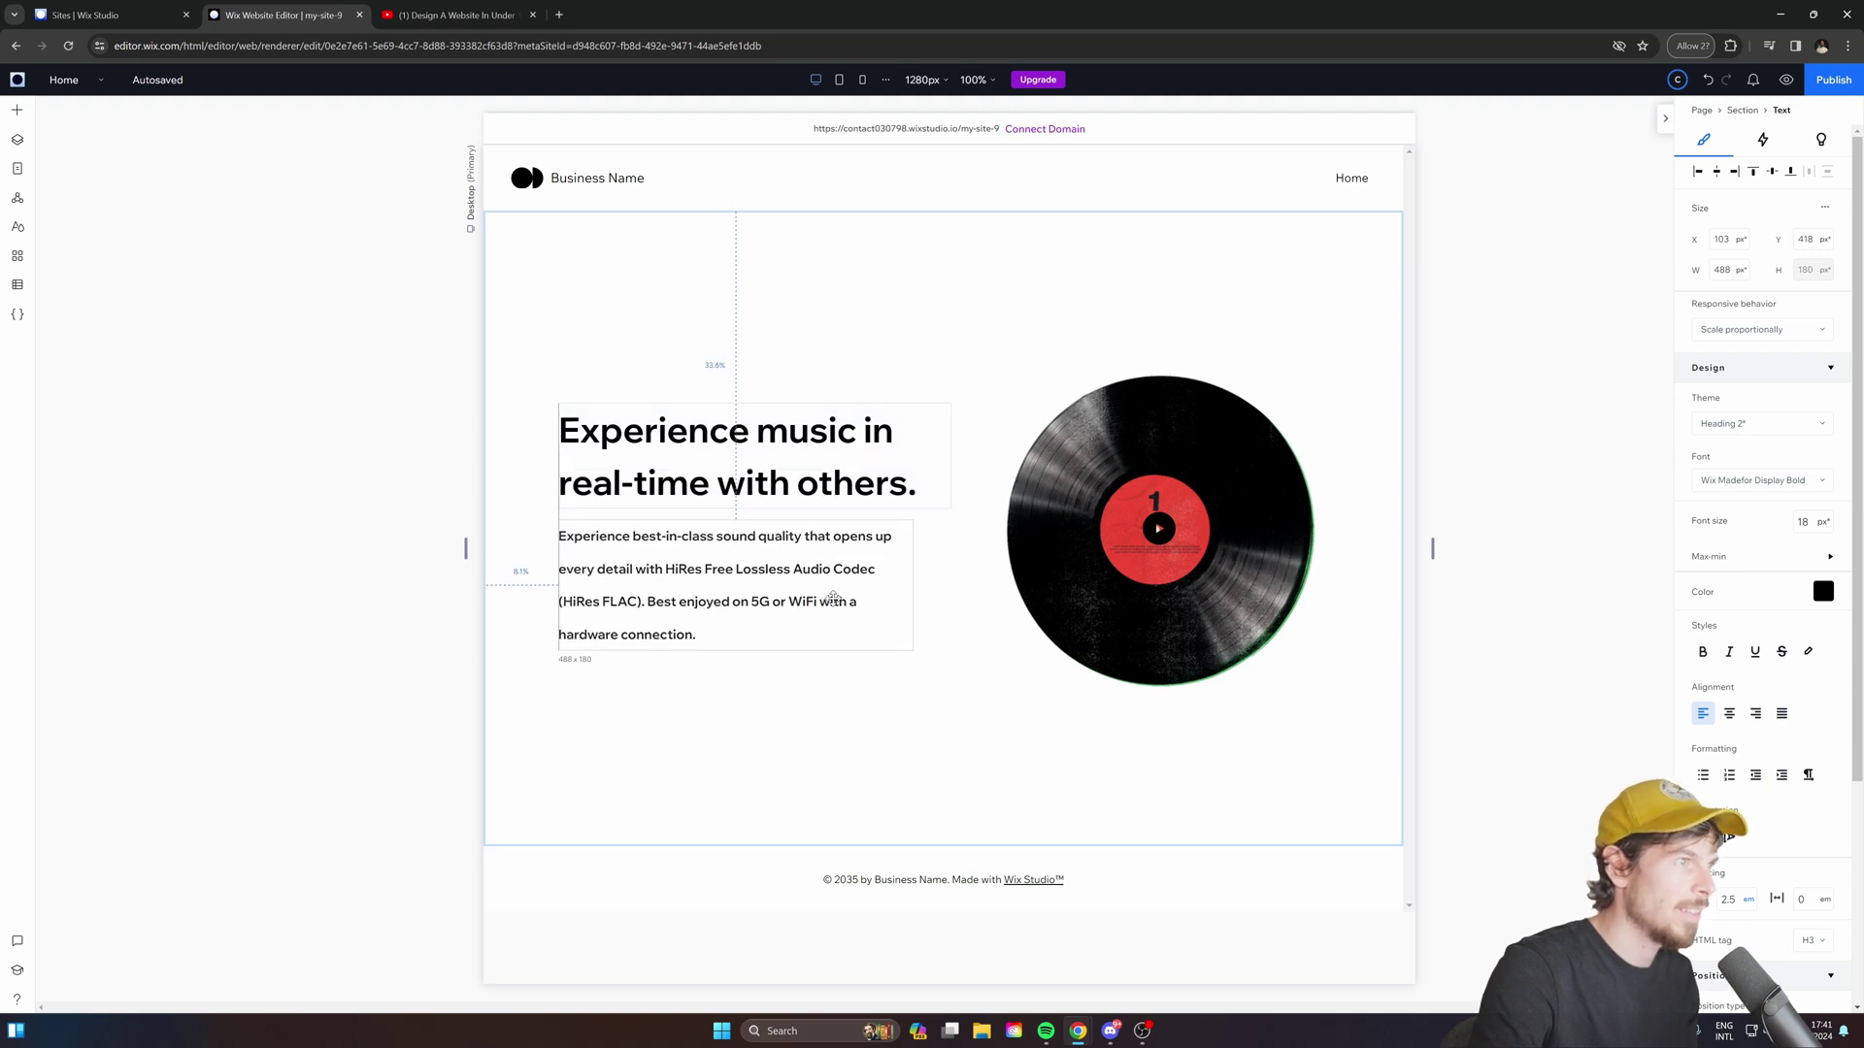
pyautogui.click(802, 726)
pyautogui.click(799, 648)
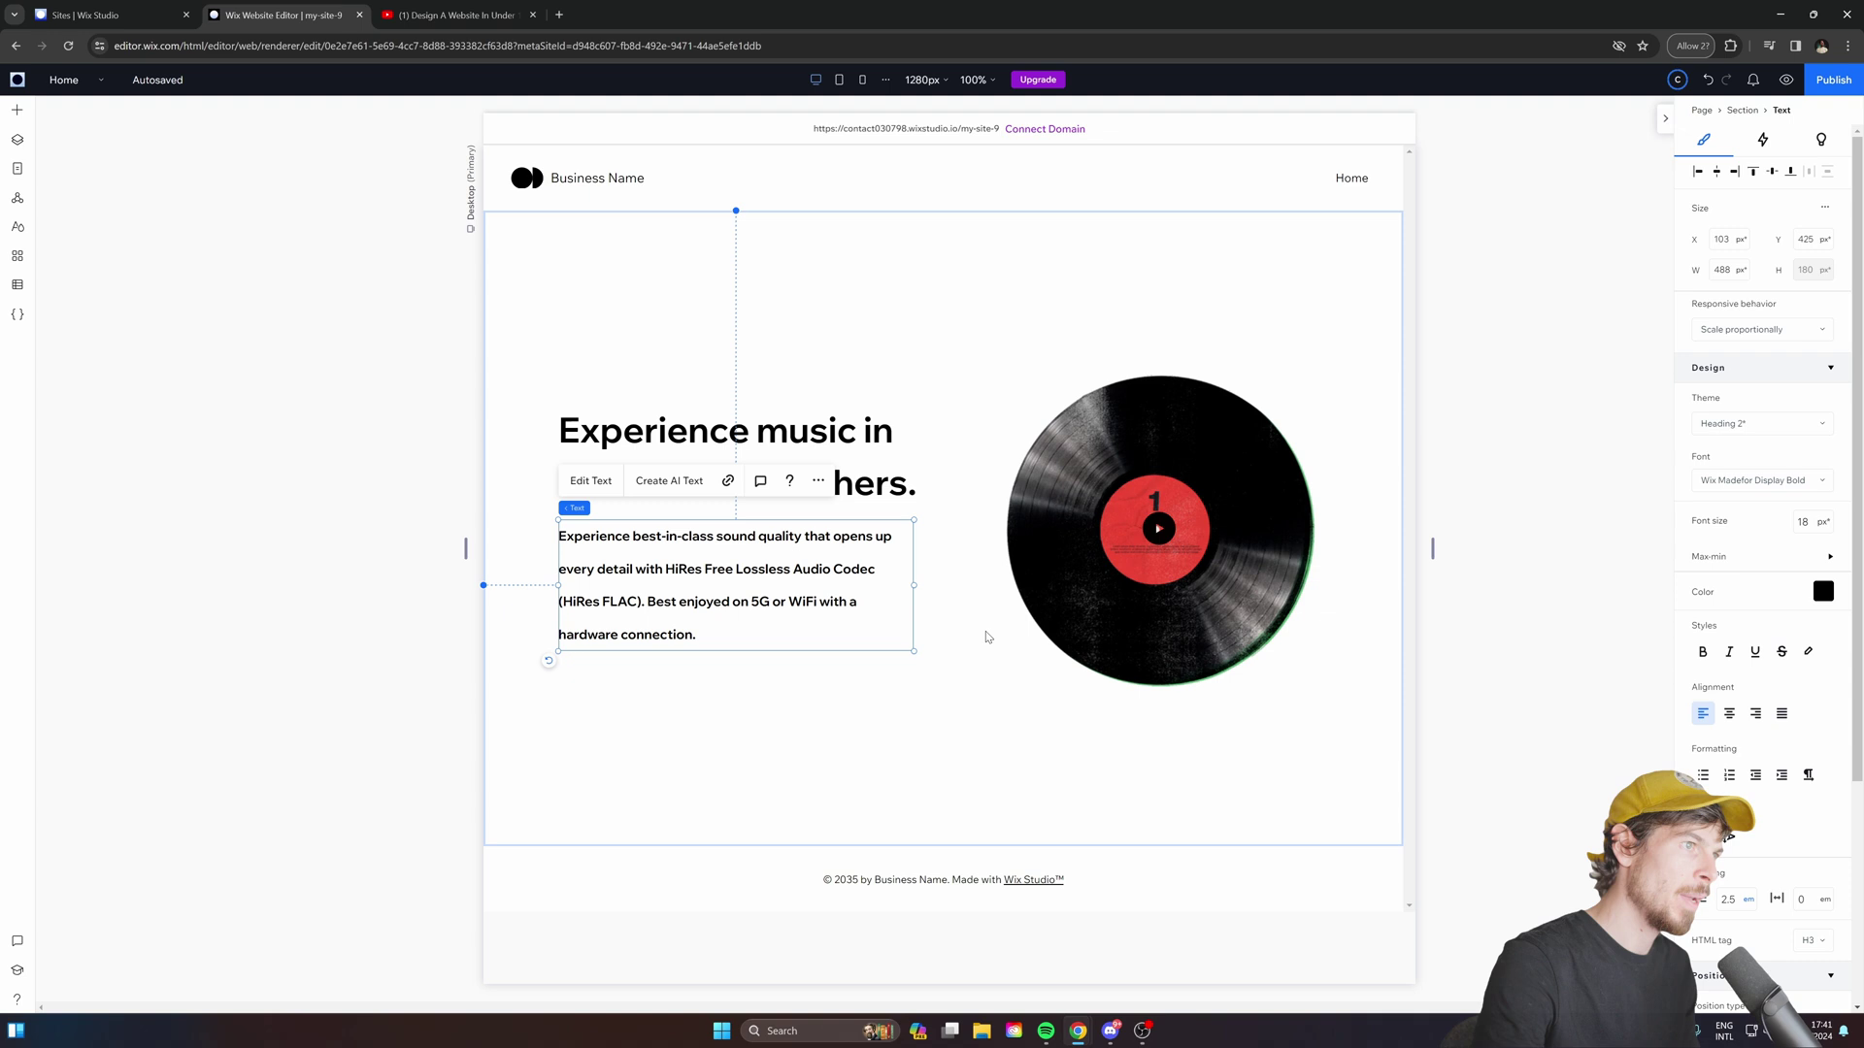
pyautogui.moveTo(913, 586); pyautogui.dragTo(911, 589)
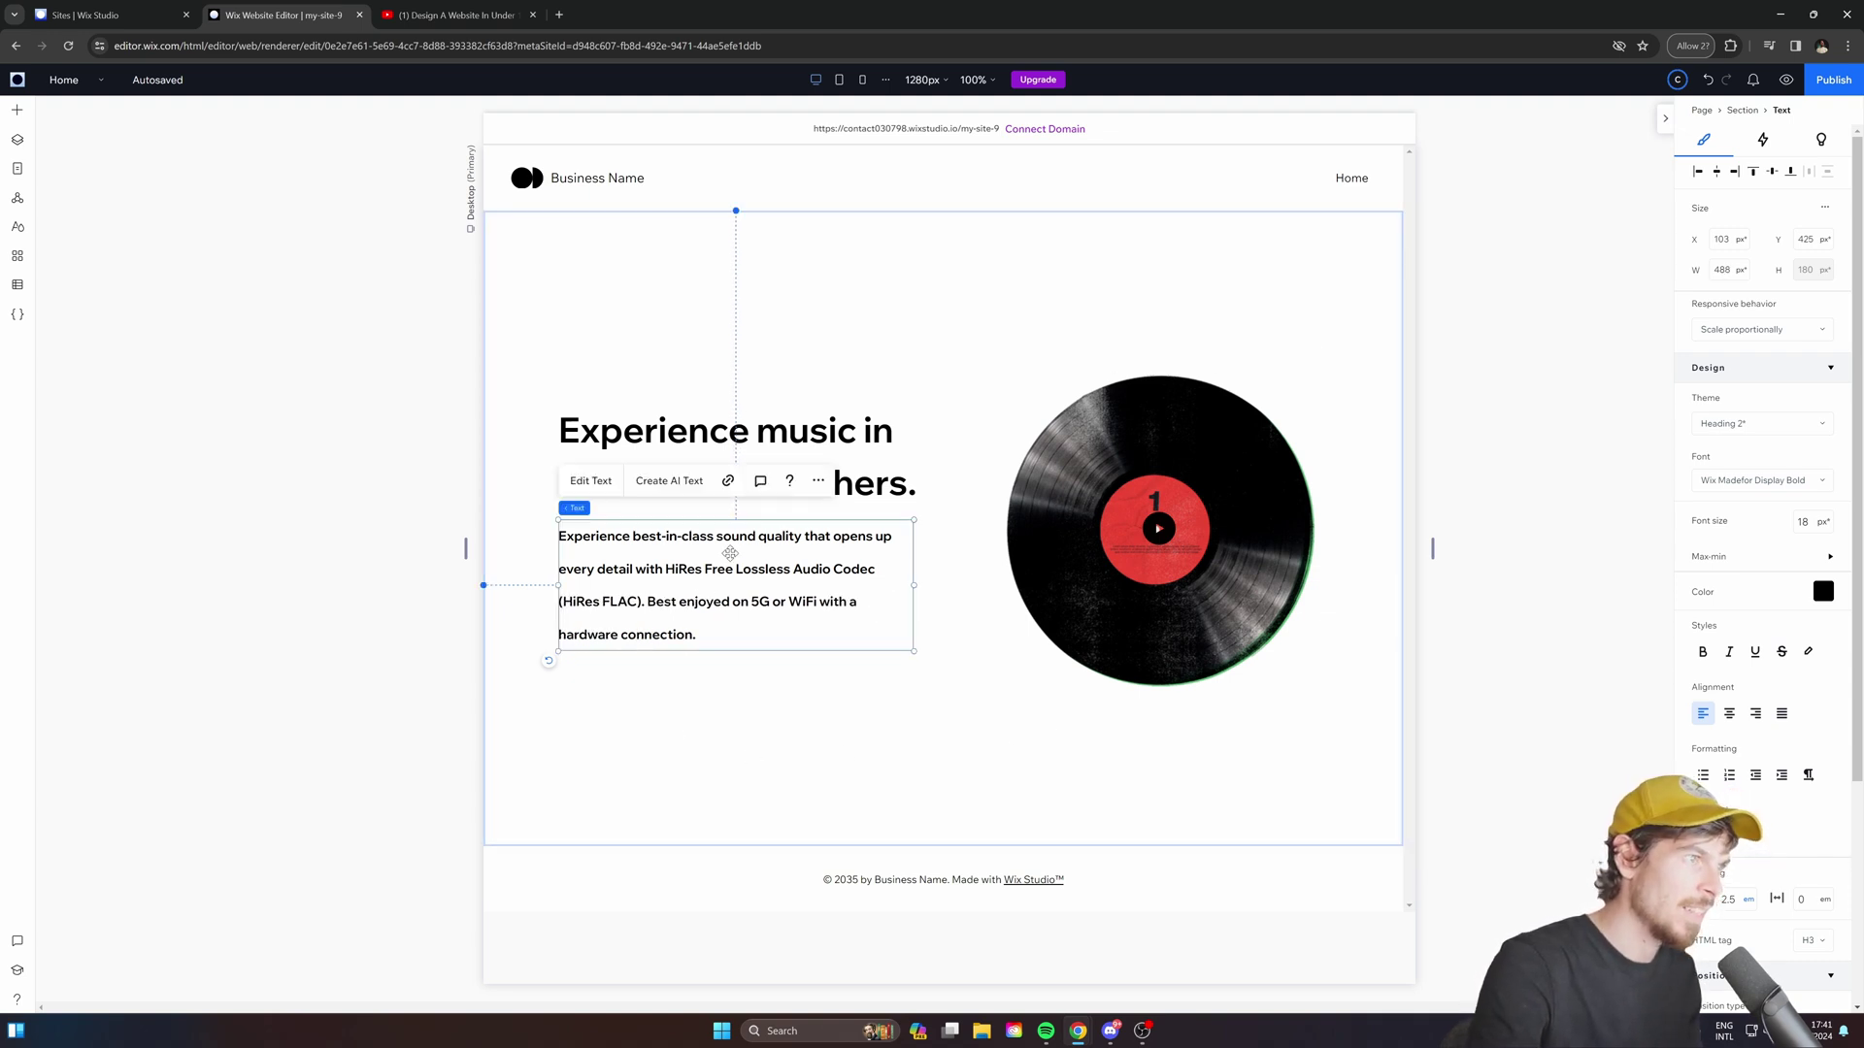
pyautogui.scroll(-3, 1757, 779)
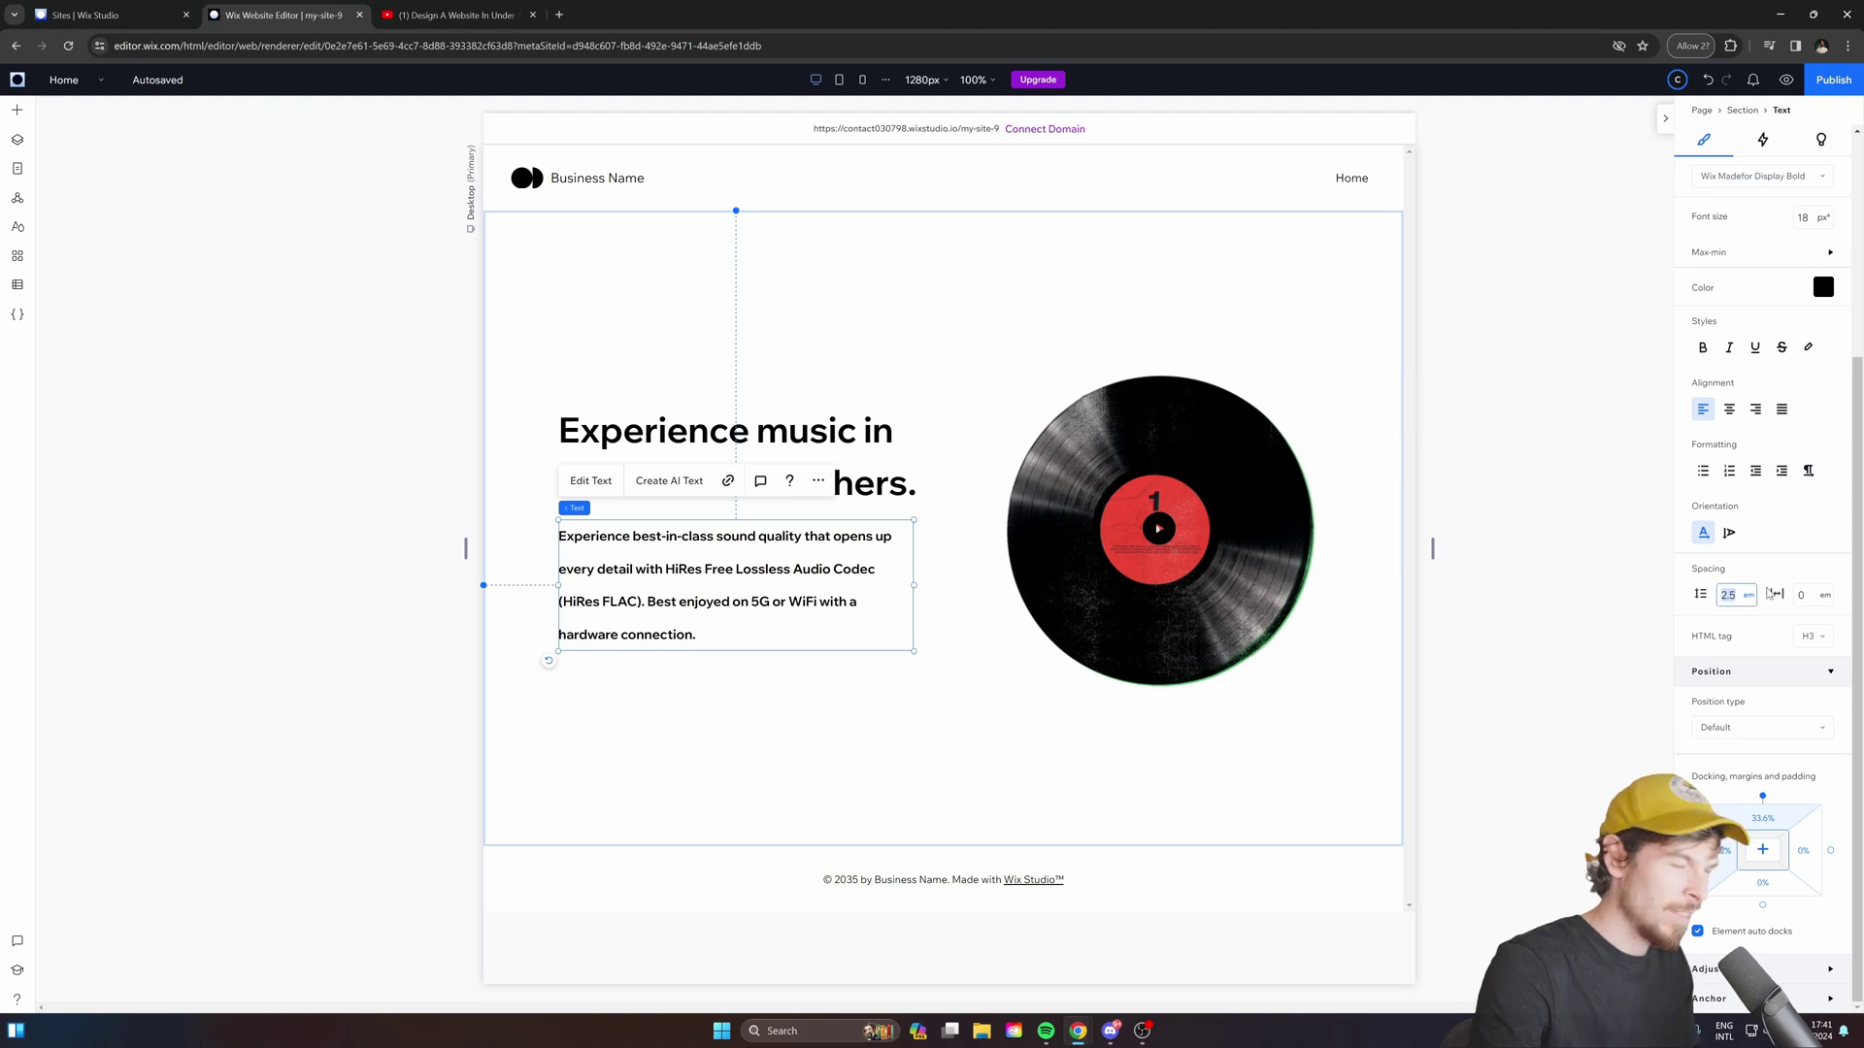
pyautogui.press('Return')
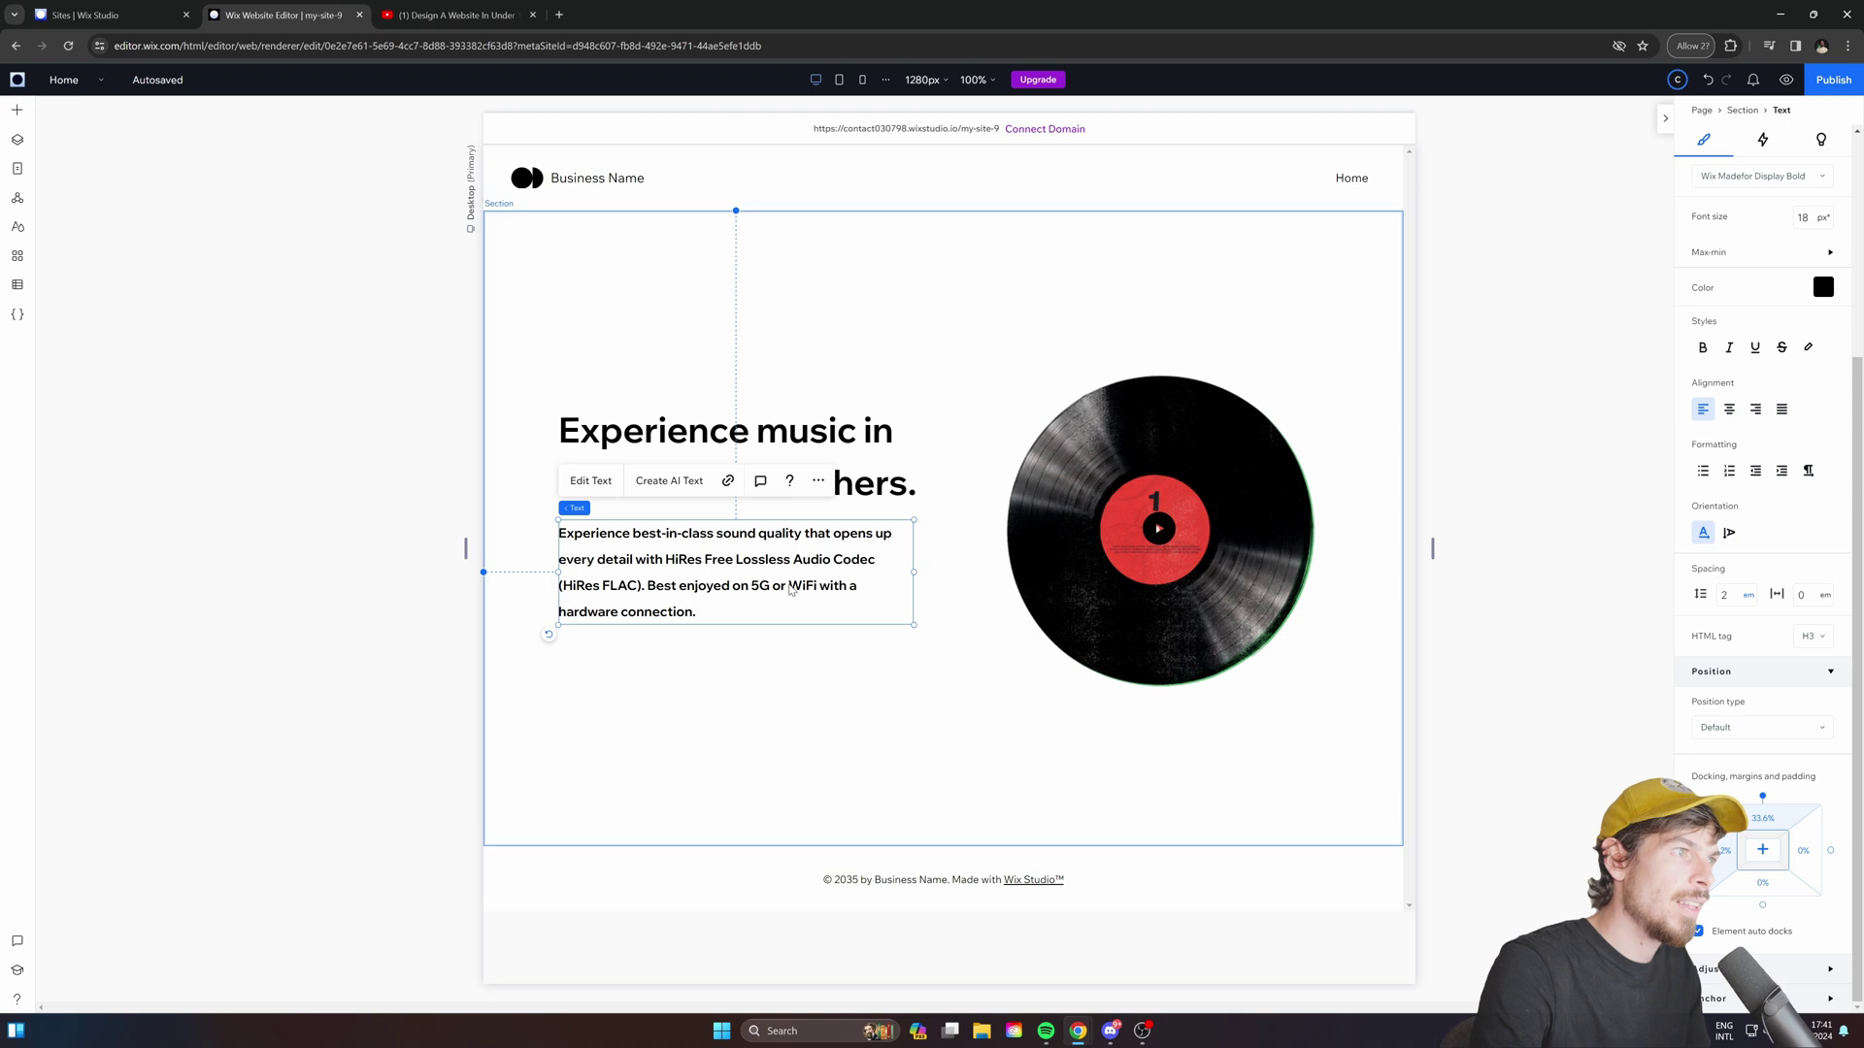
pyautogui.click(841, 717)
pyautogui.click(656, 541)
pyautogui.moveTo(655, 541); pyautogui.dragTo(719, 612)
pyautogui.click(658, 803)
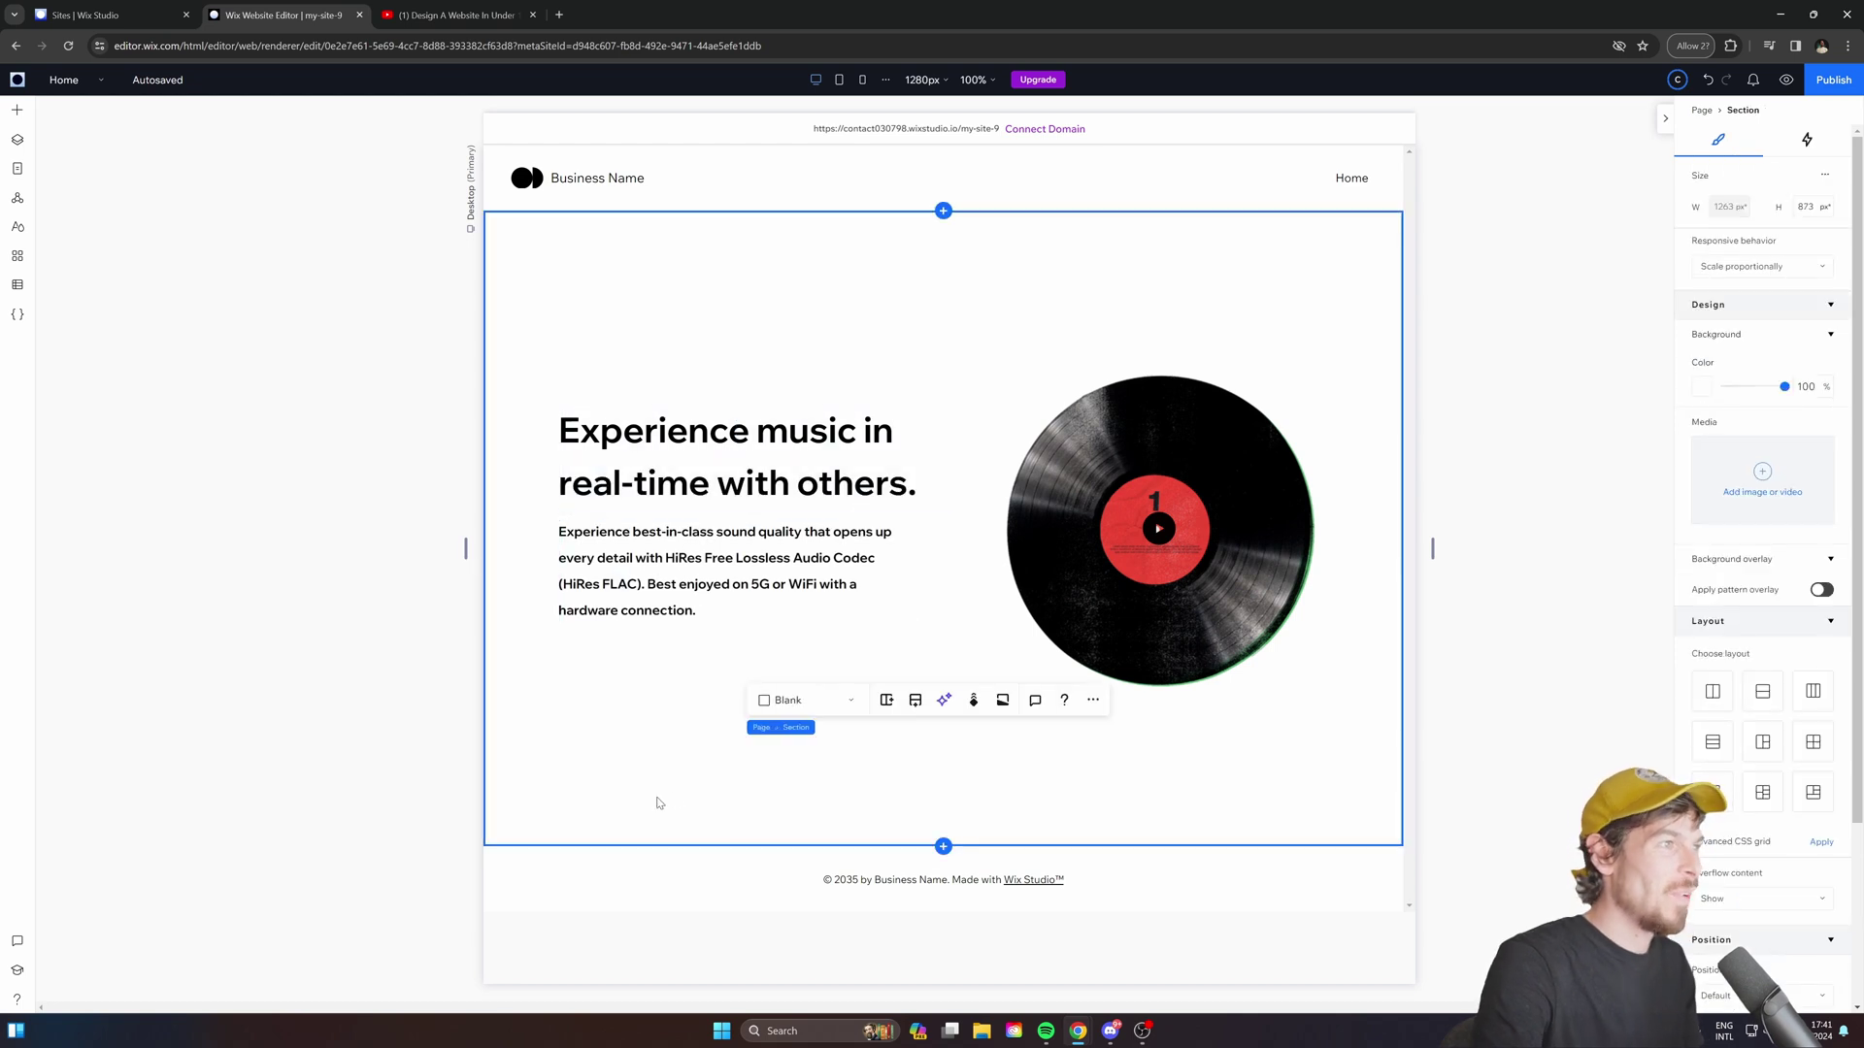
pyautogui.moveTo(633, 571); pyautogui.dragTo(645, 570)
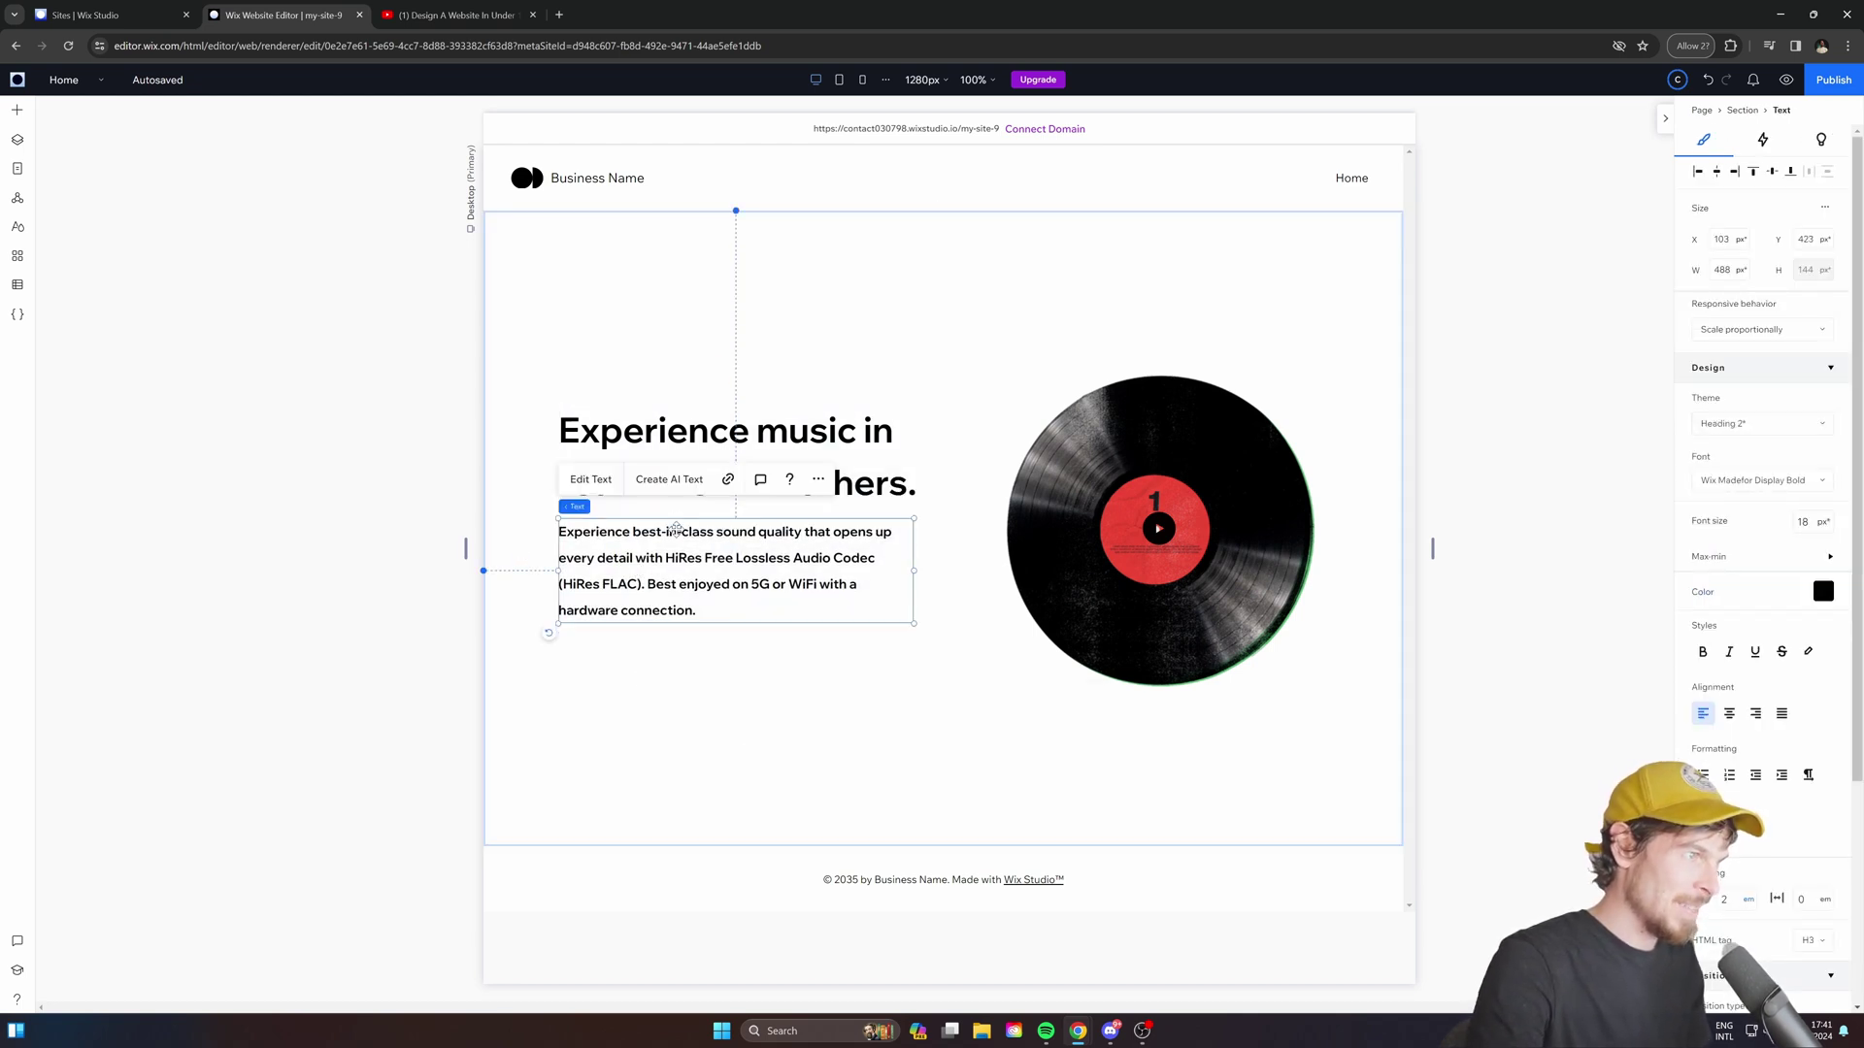
# Add a black button under the paragraph and change its text to 'Join for $4.99'.
pyautogui.click(724, 720)
pyautogui.click(17, 110)
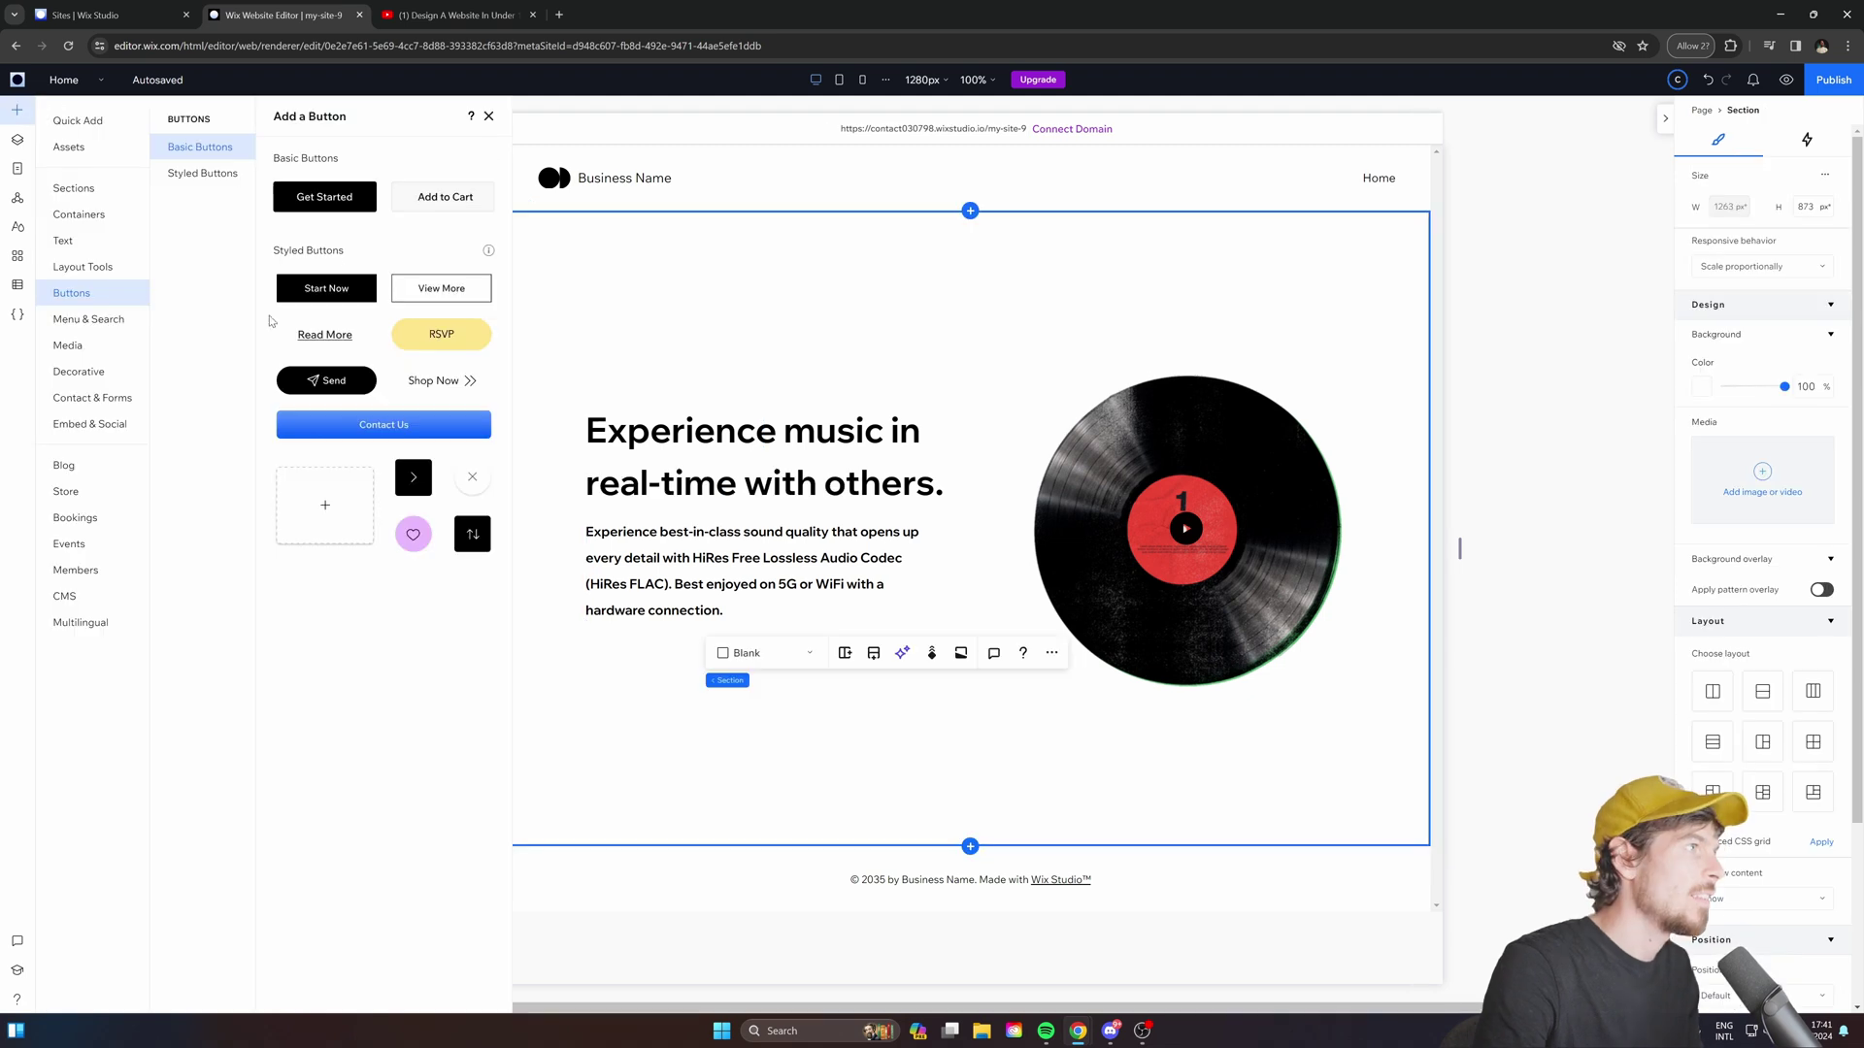
pyautogui.moveTo(369, 389); pyautogui.dragTo(696, 664)
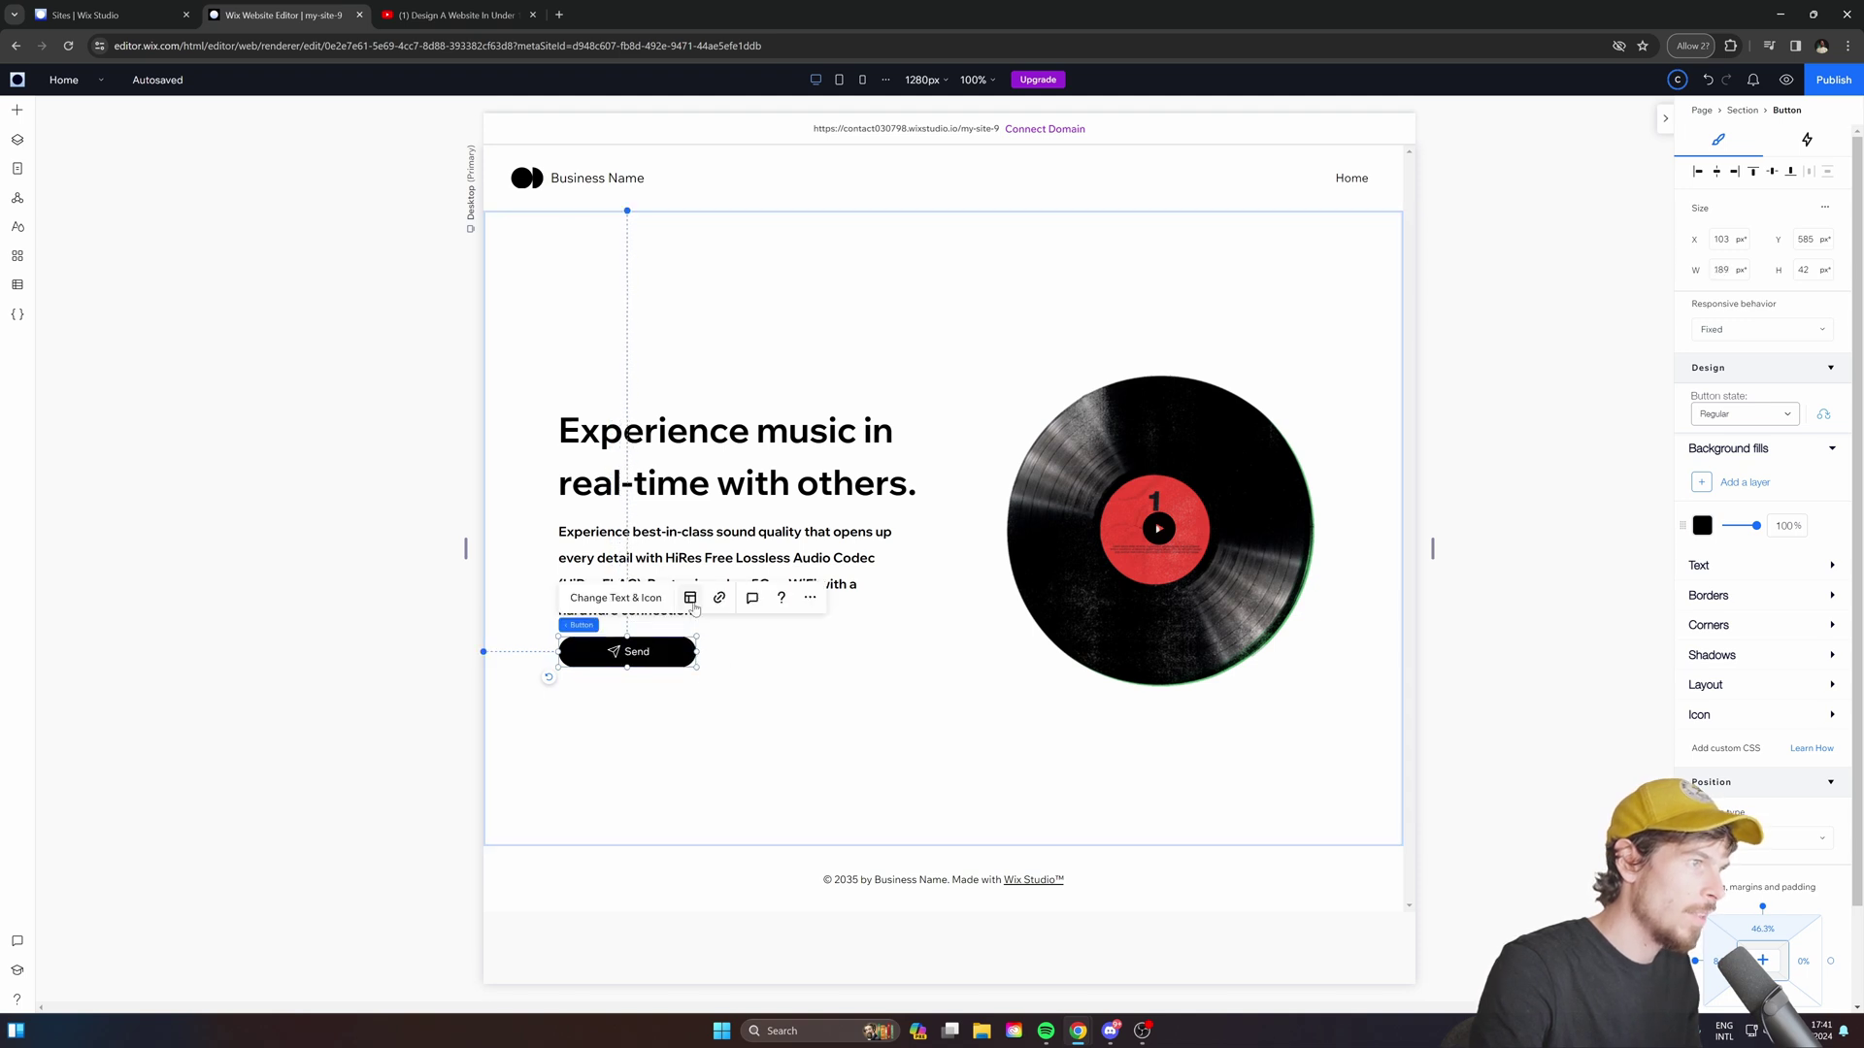
pyautogui.click(758, 745)
pyautogui.click(666, 654)
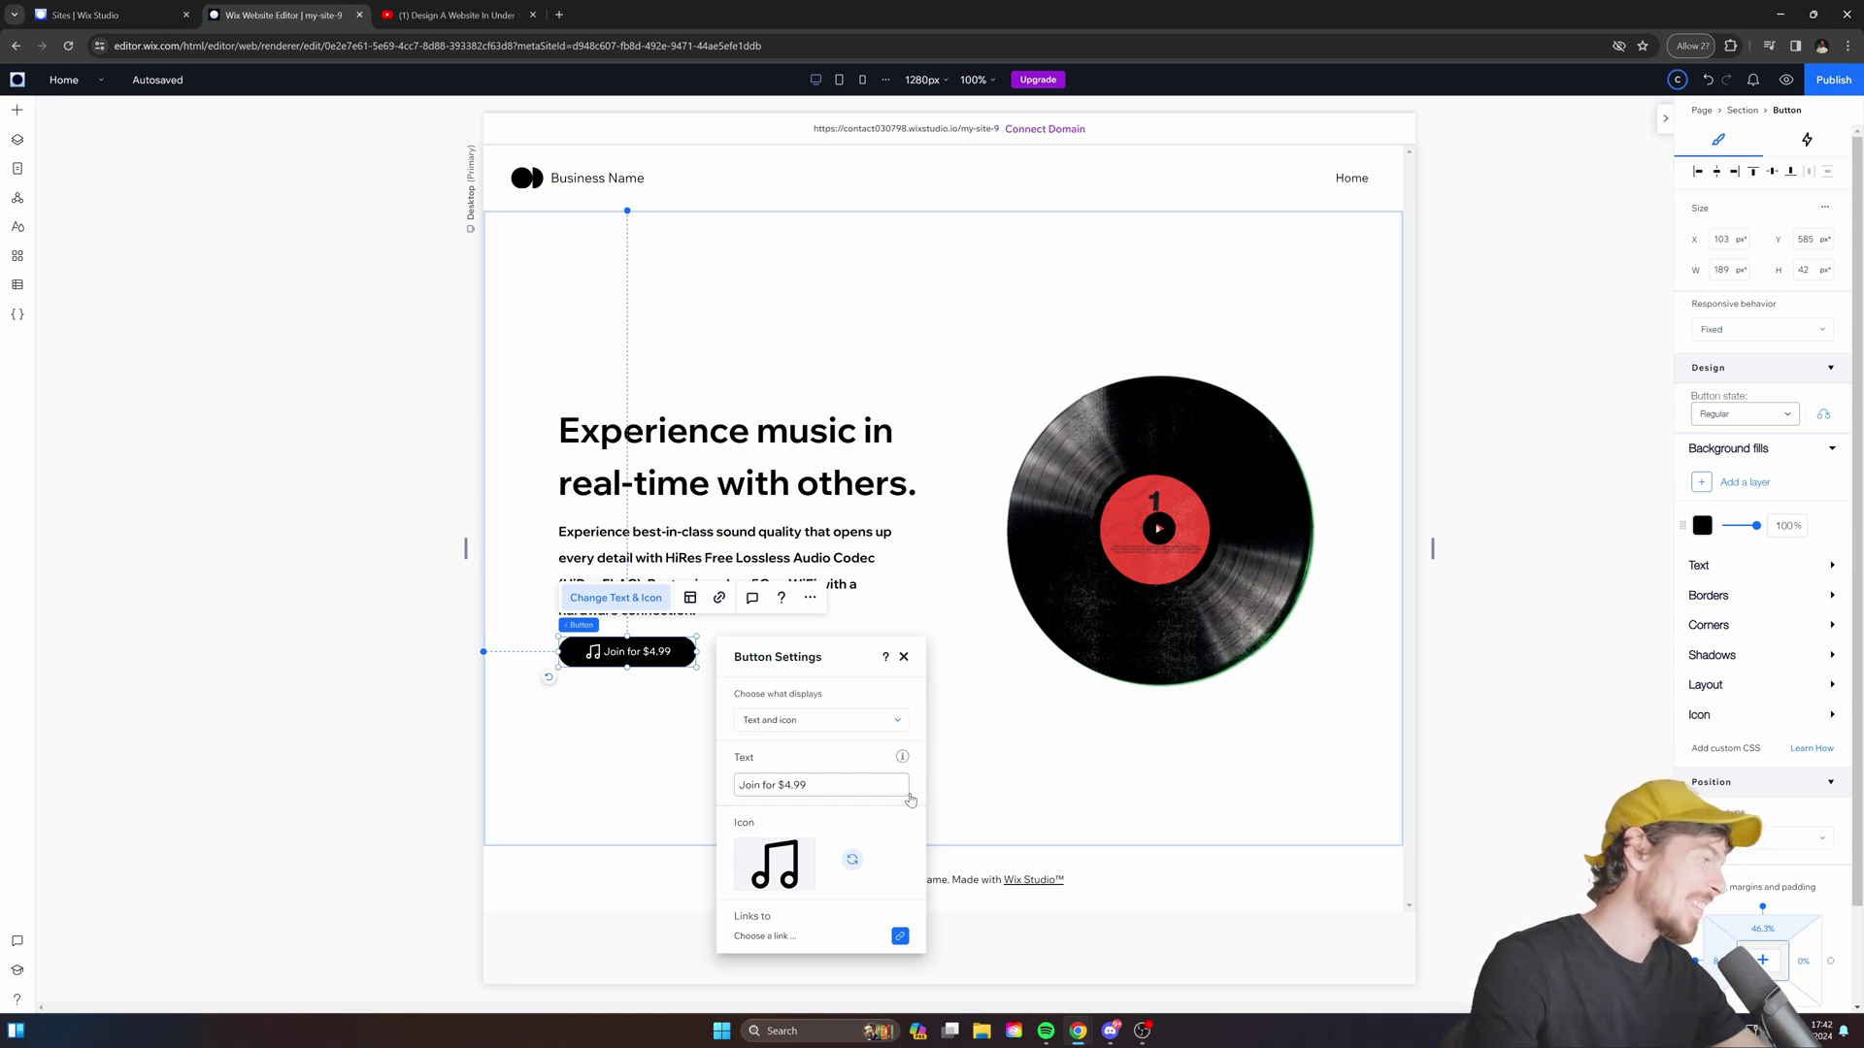
pyautogui.click(794, 883)
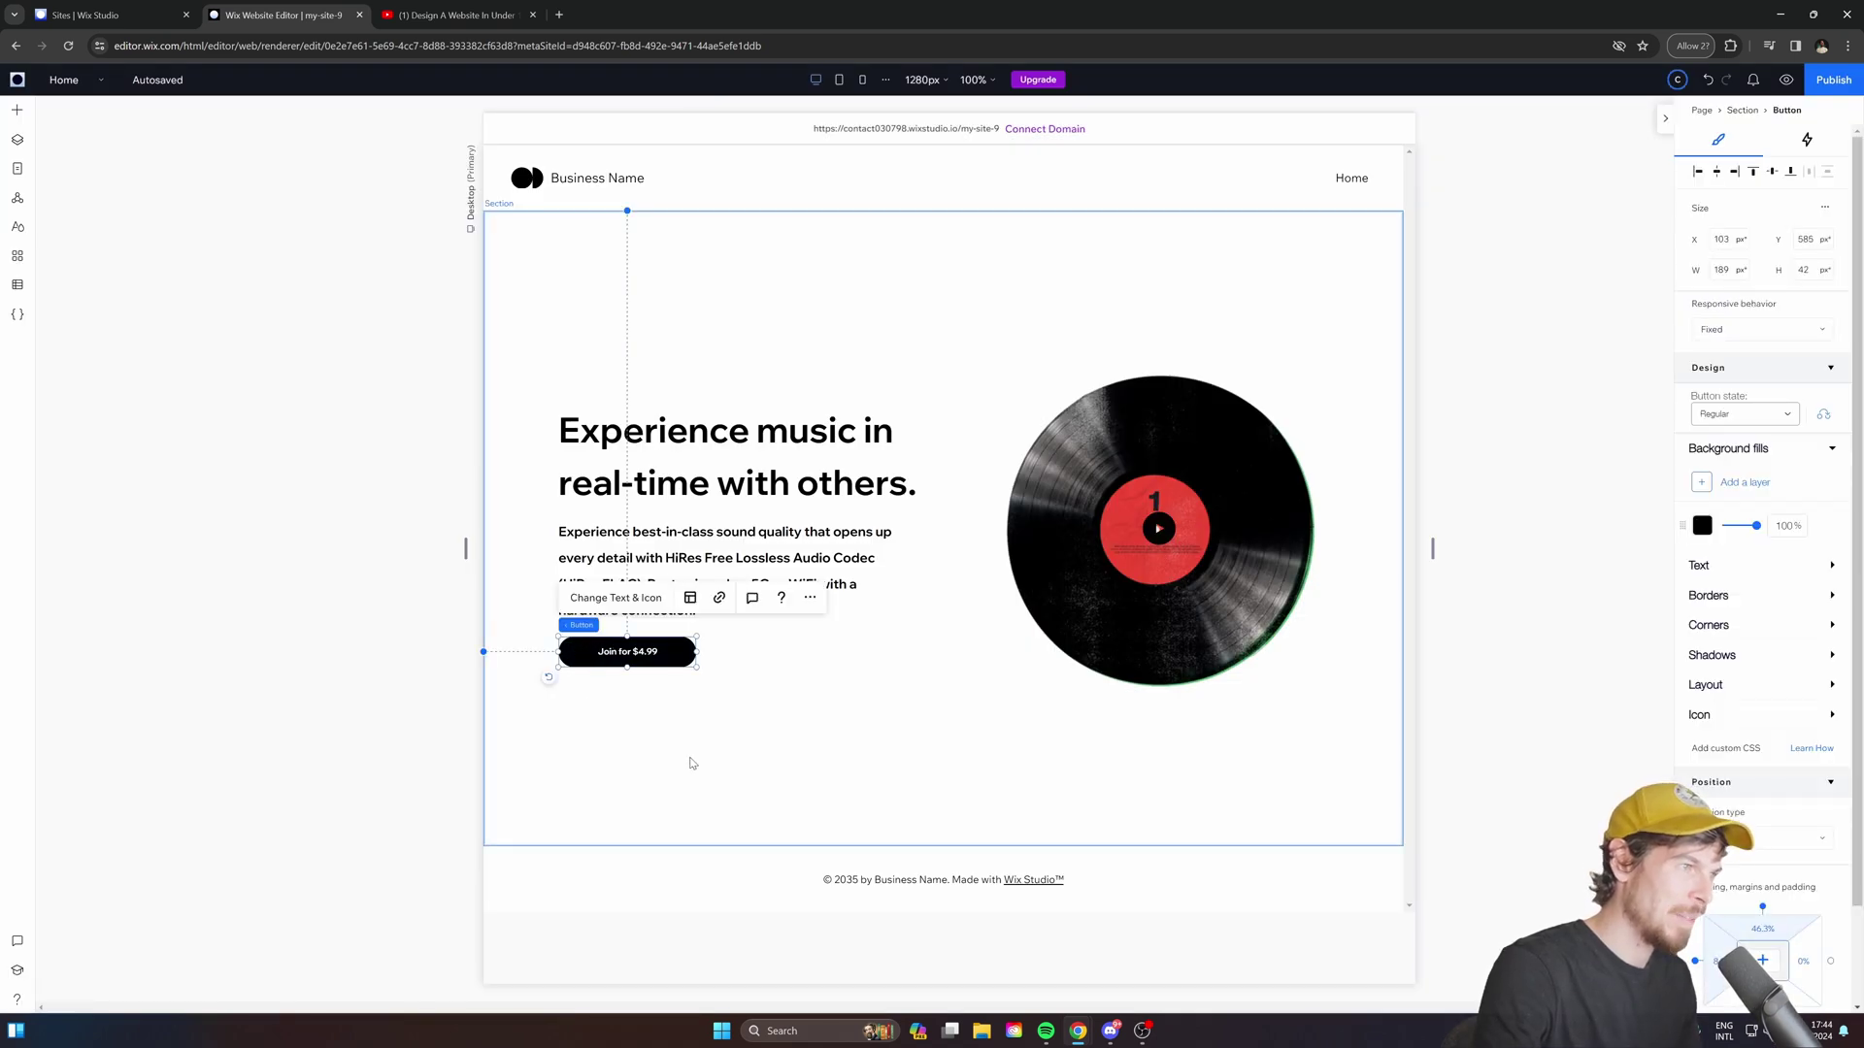
pyautogui.click(878, 574)
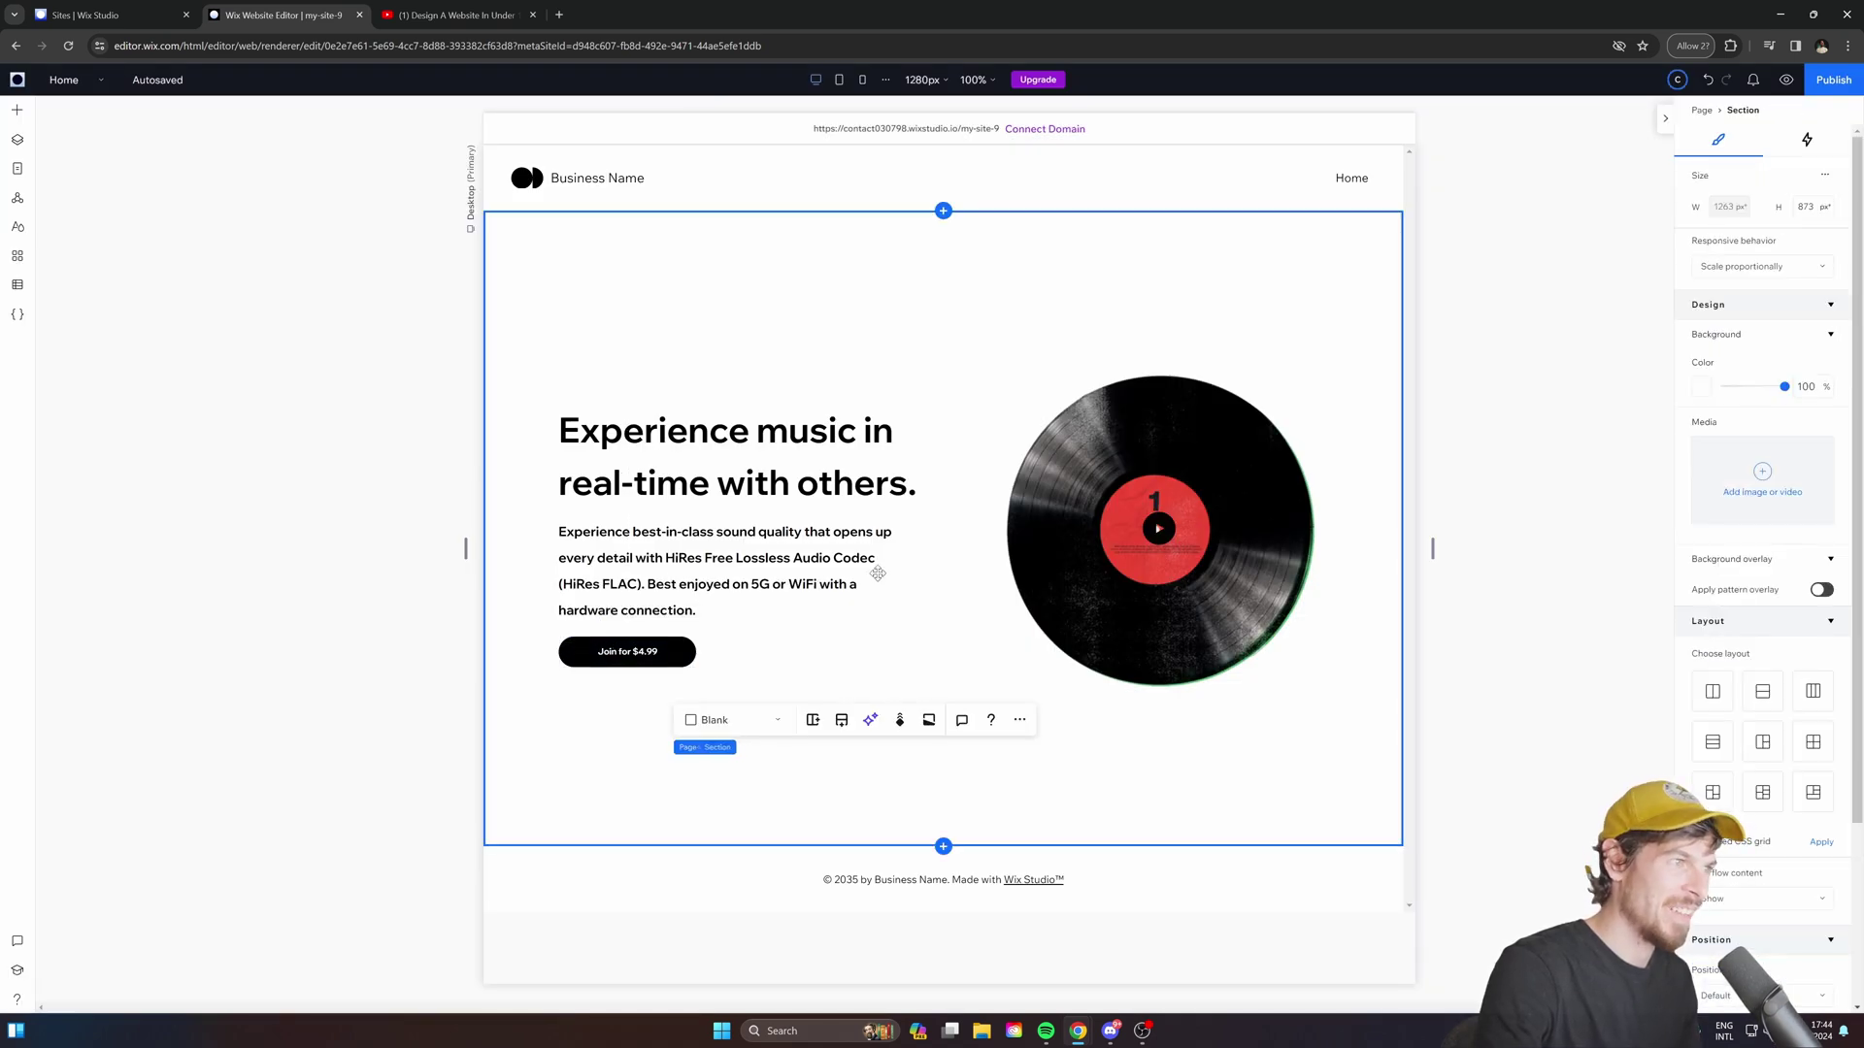
# Preview the site to watch the vinyl record animate, then return to editing.
pyautogui.click(1605, 498)
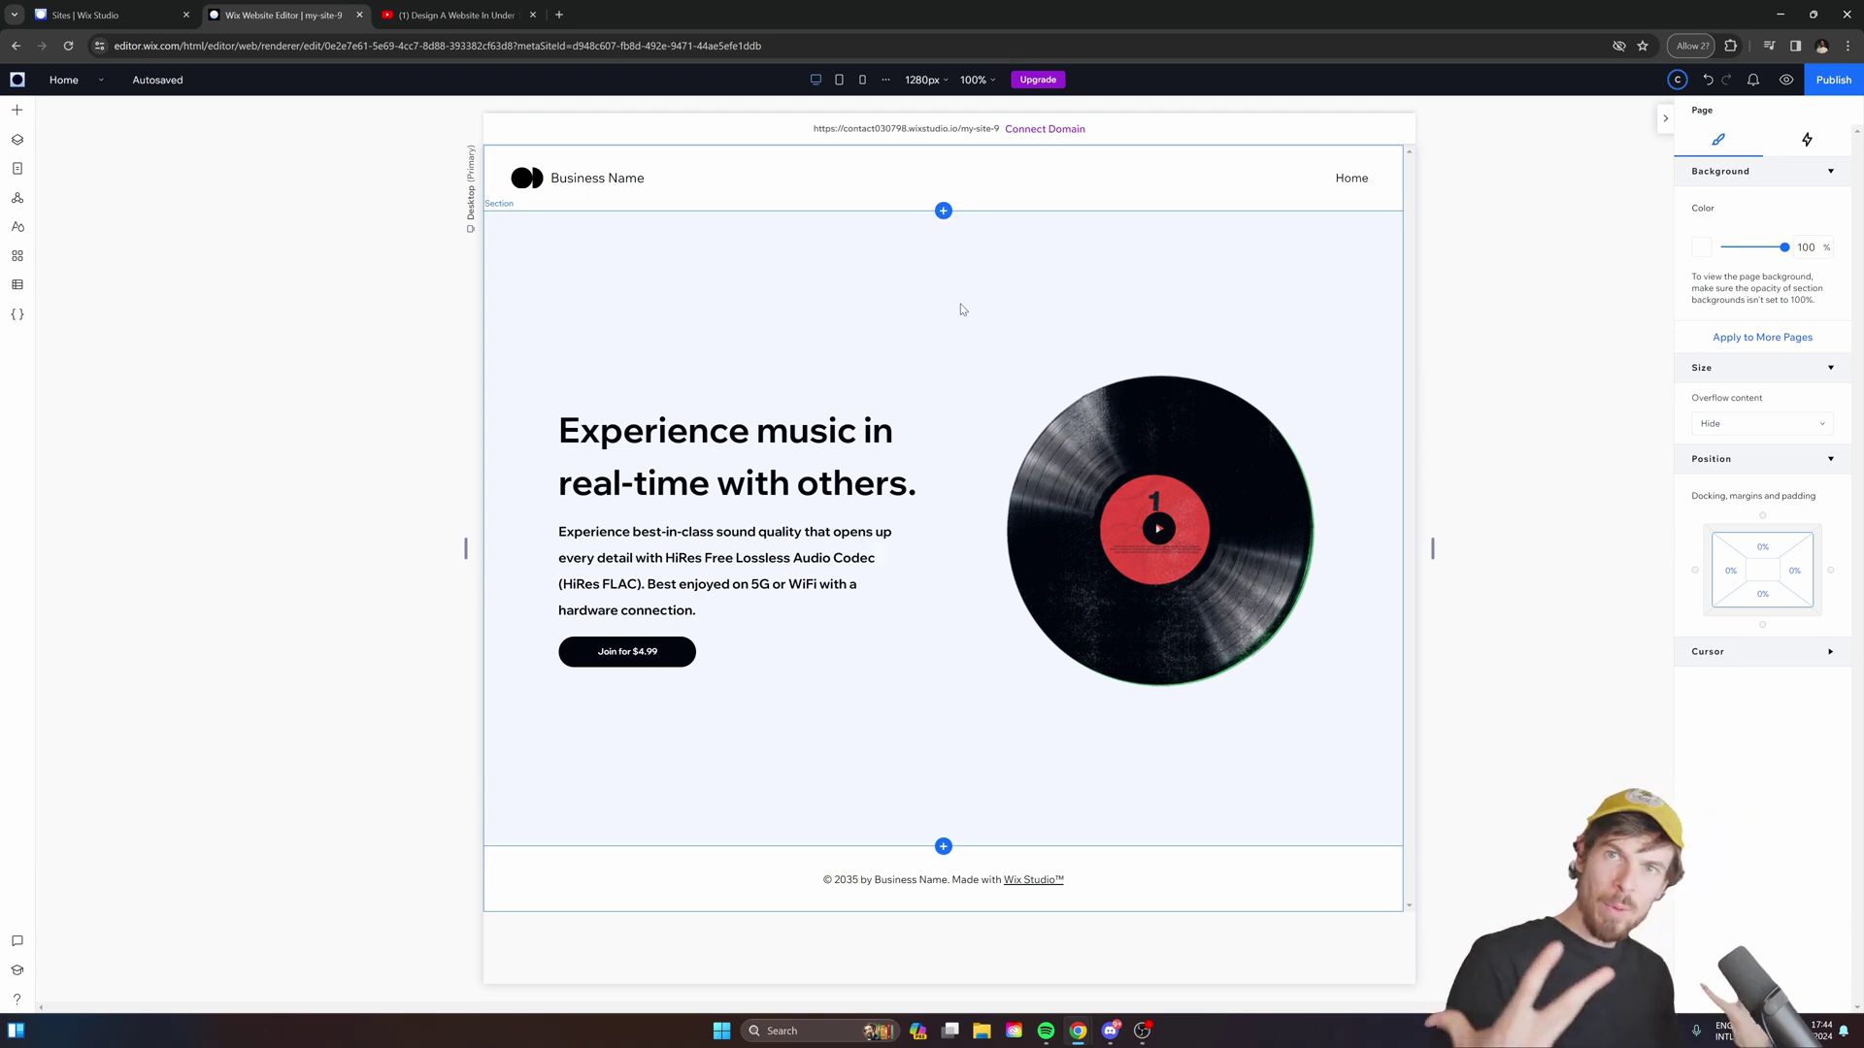
pyautogui.click(1786, 80)
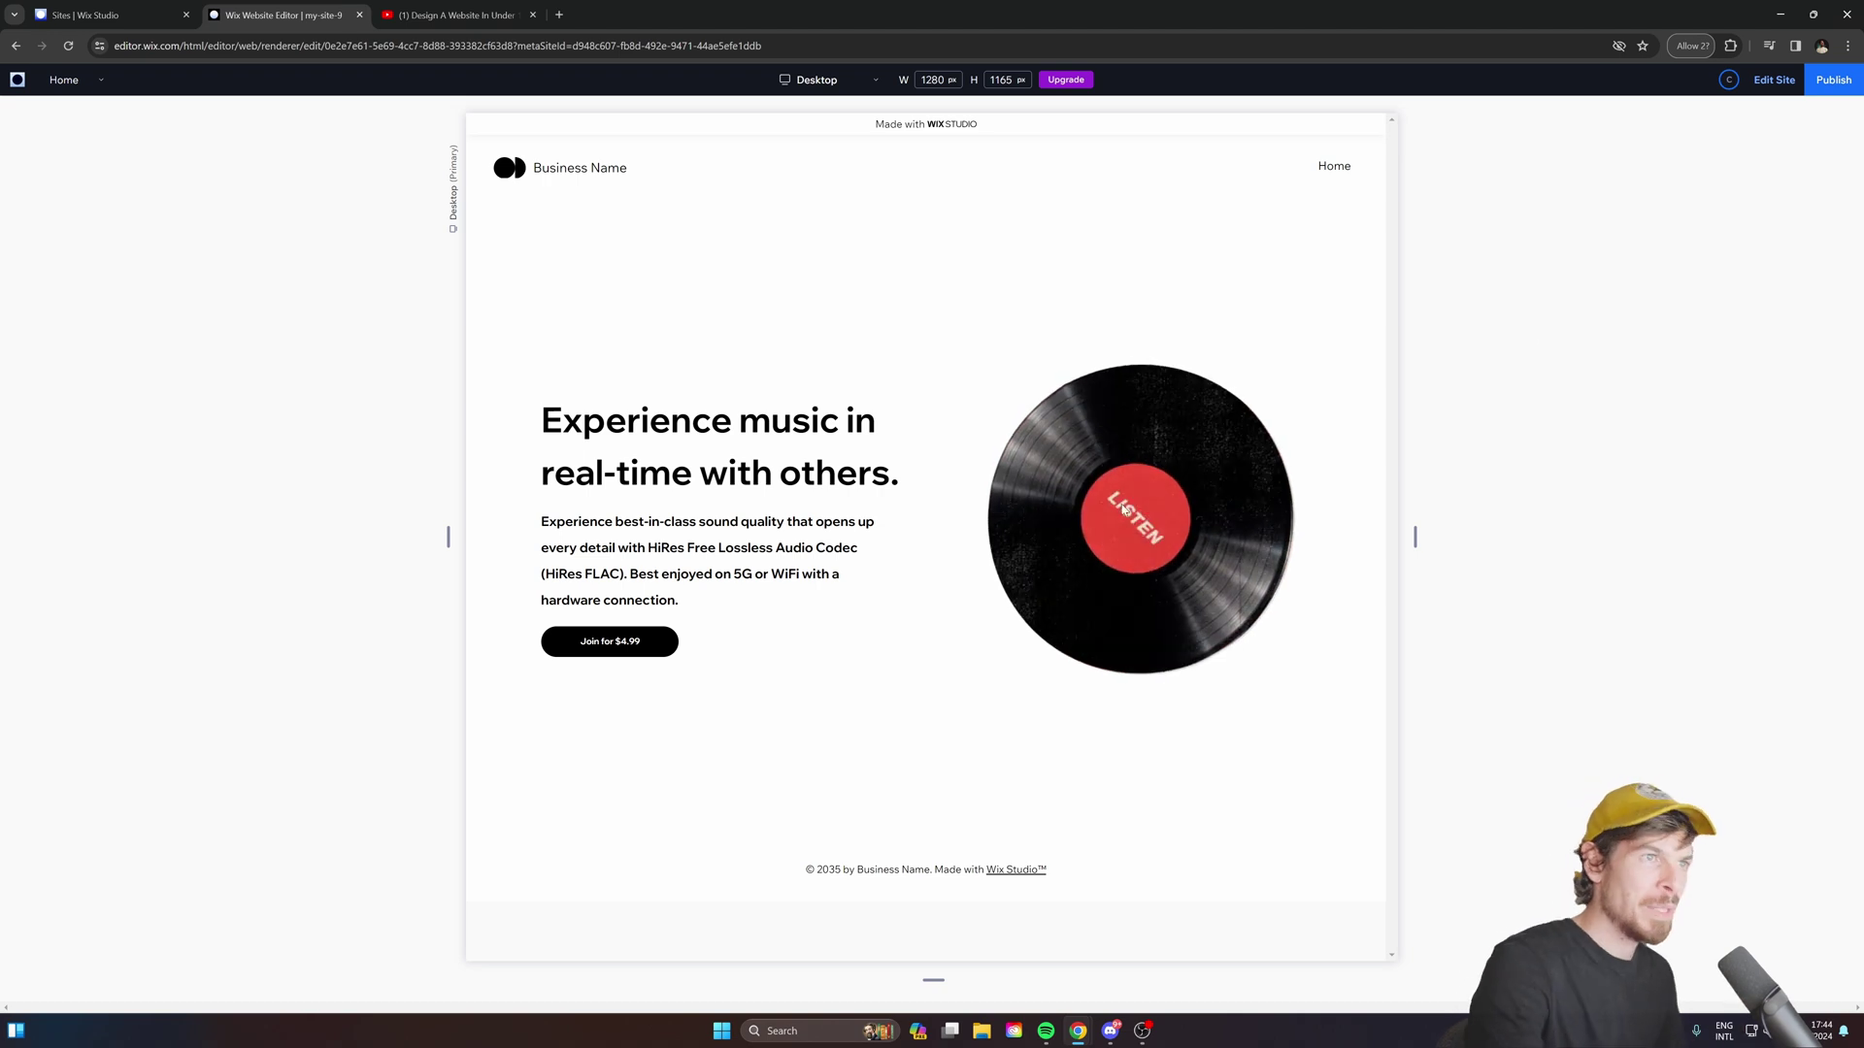
pyautogui.click(1777, 78)
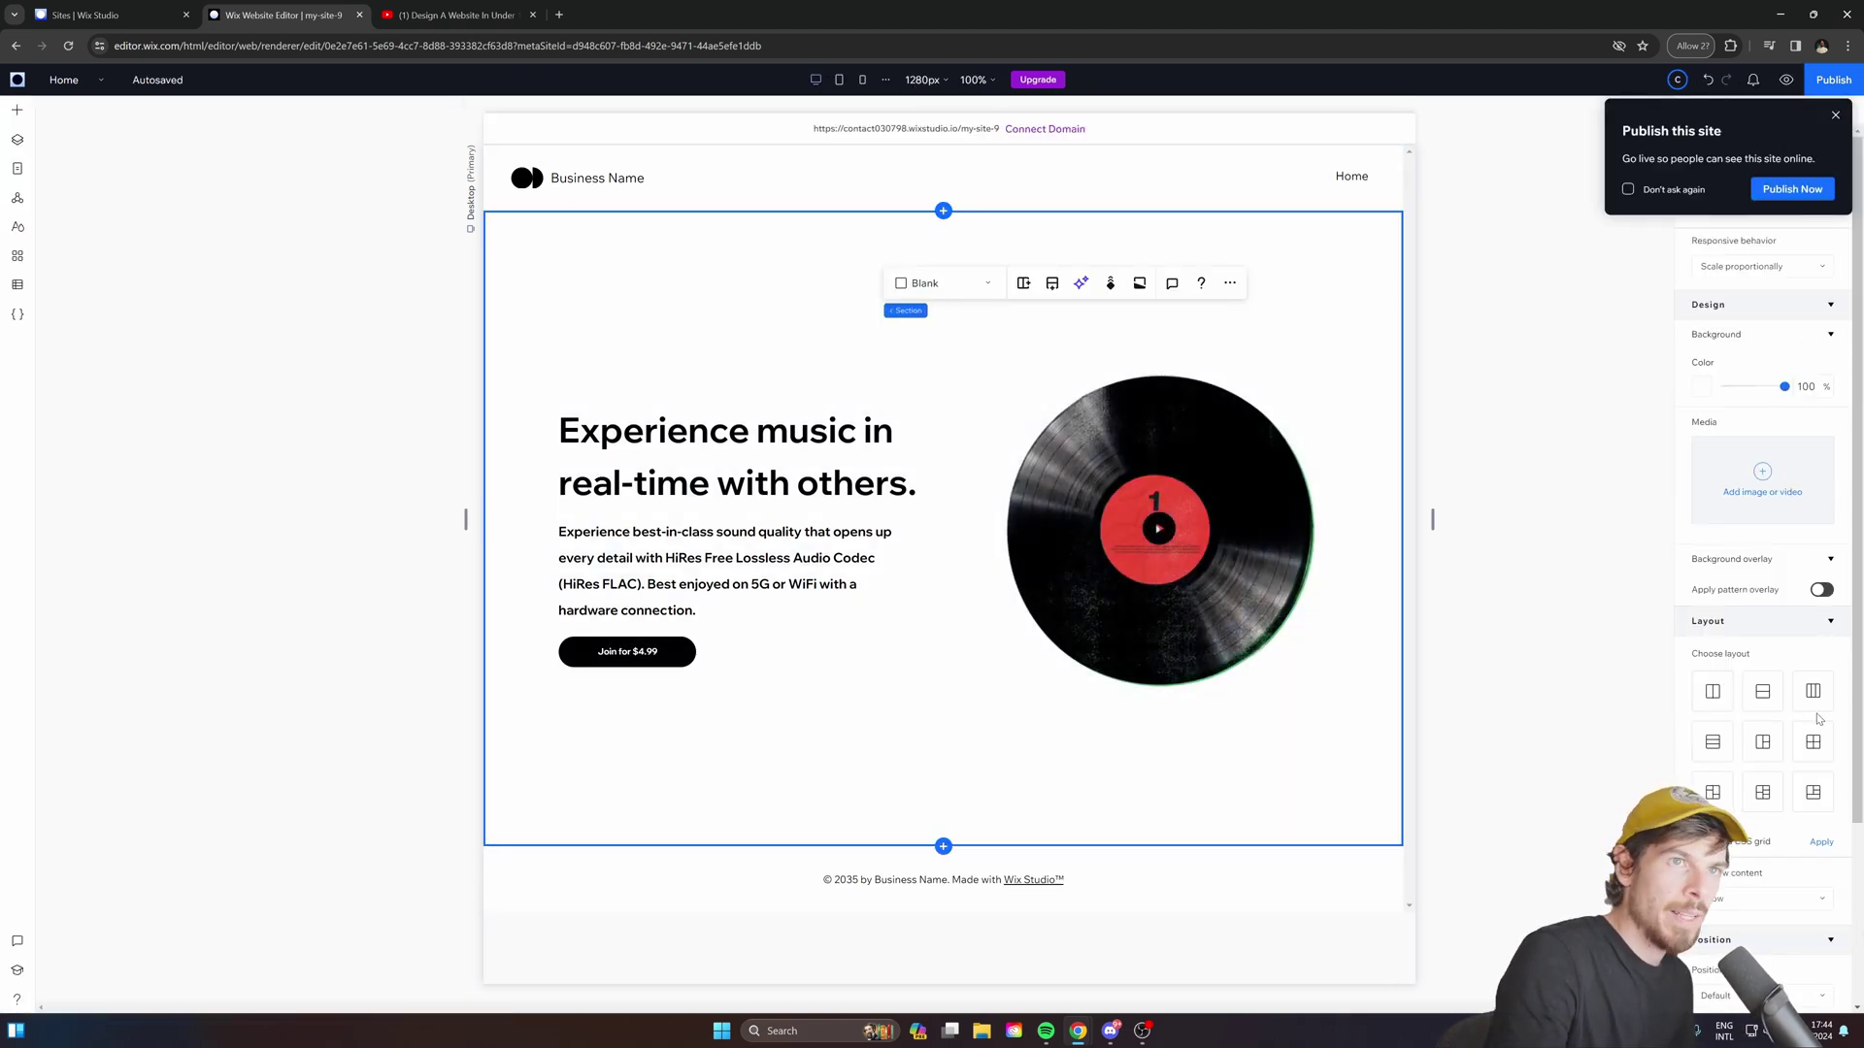
# Search video backgrounds for 'gradient' and apply Gradient Glow to the hero section.
pyautogui.click(1762, 490)
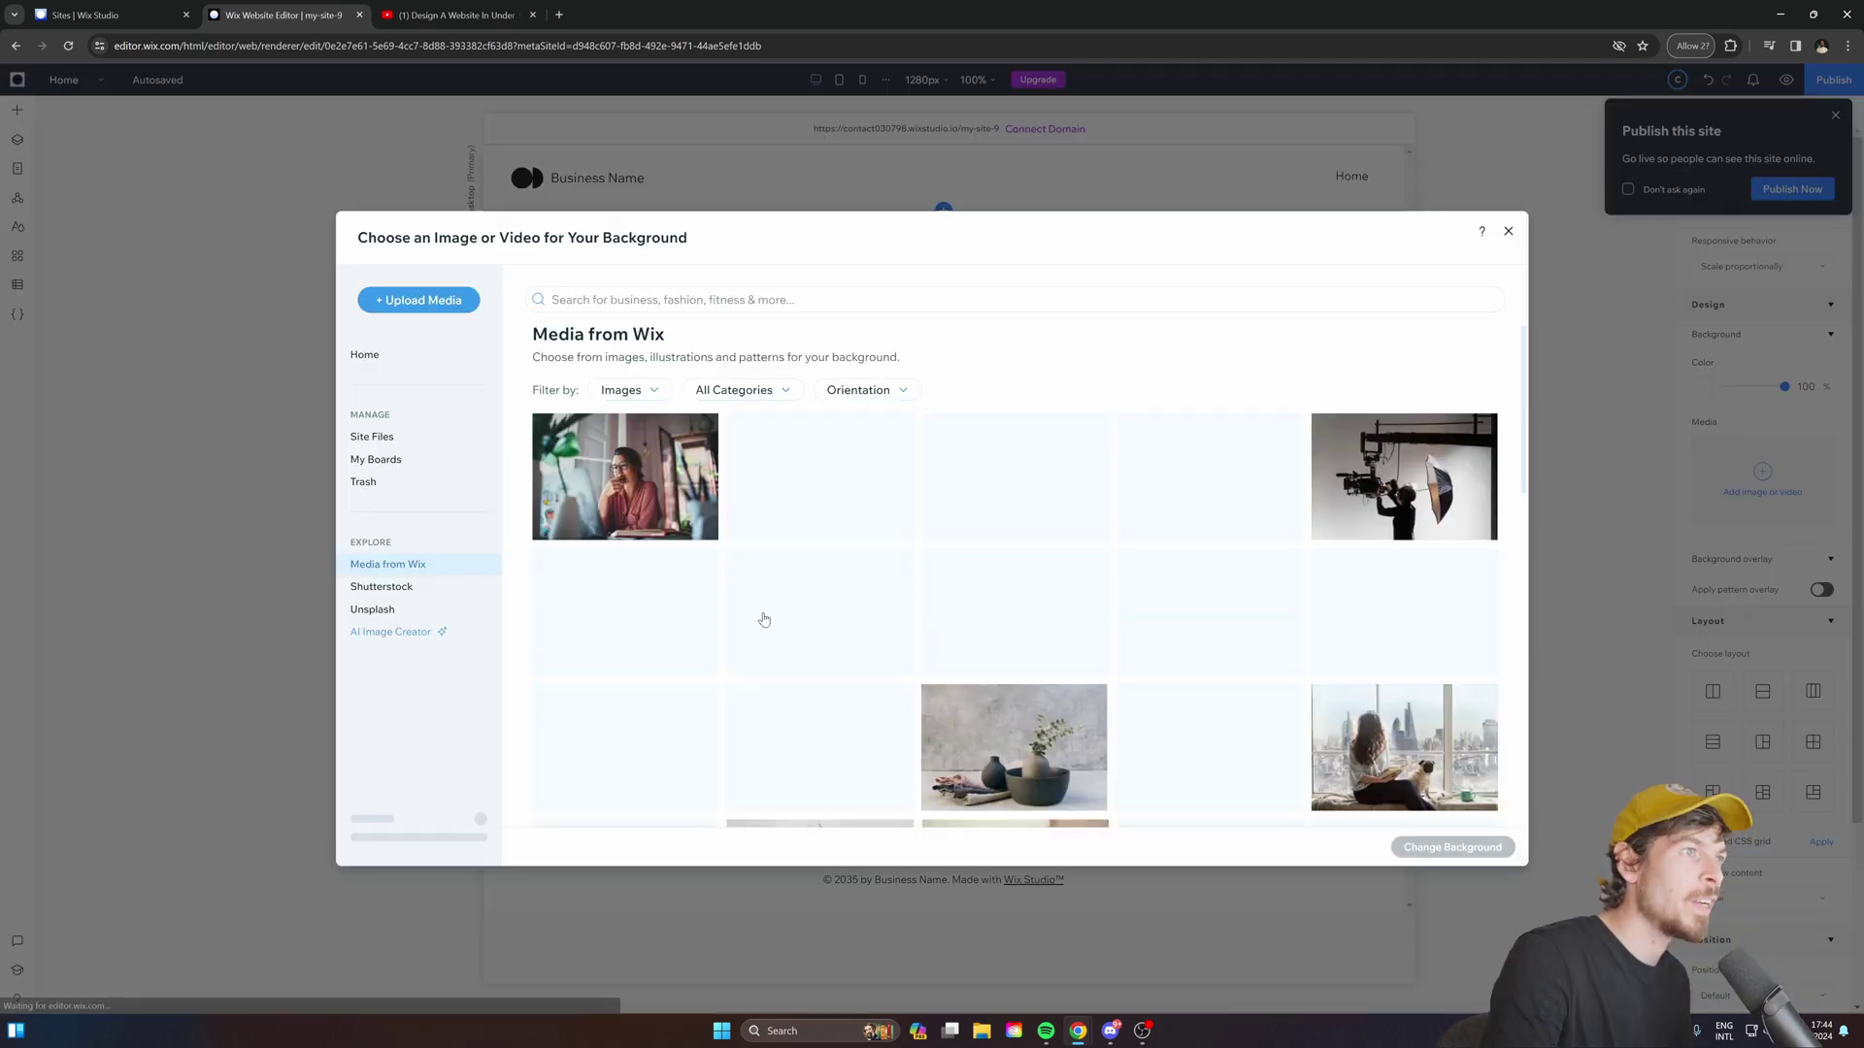
pyautogui.click(661, 301)
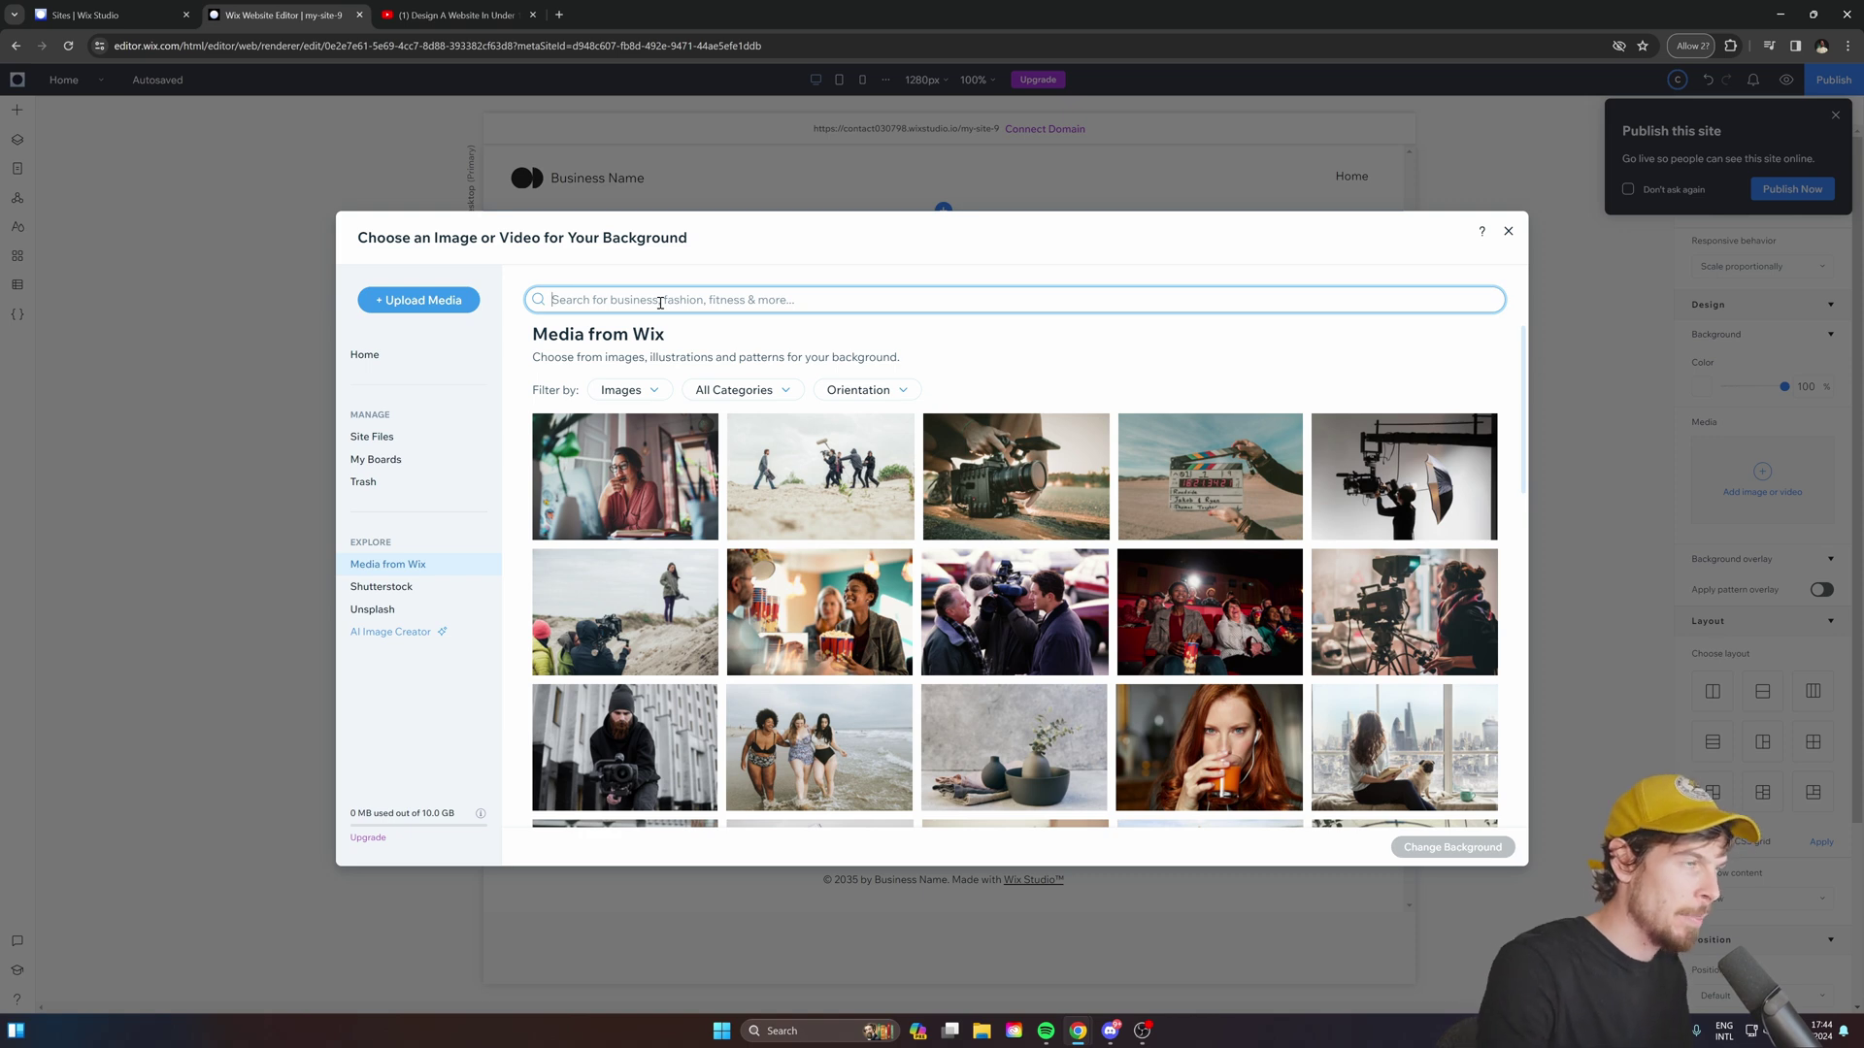
pyautogui.click(648, 391)
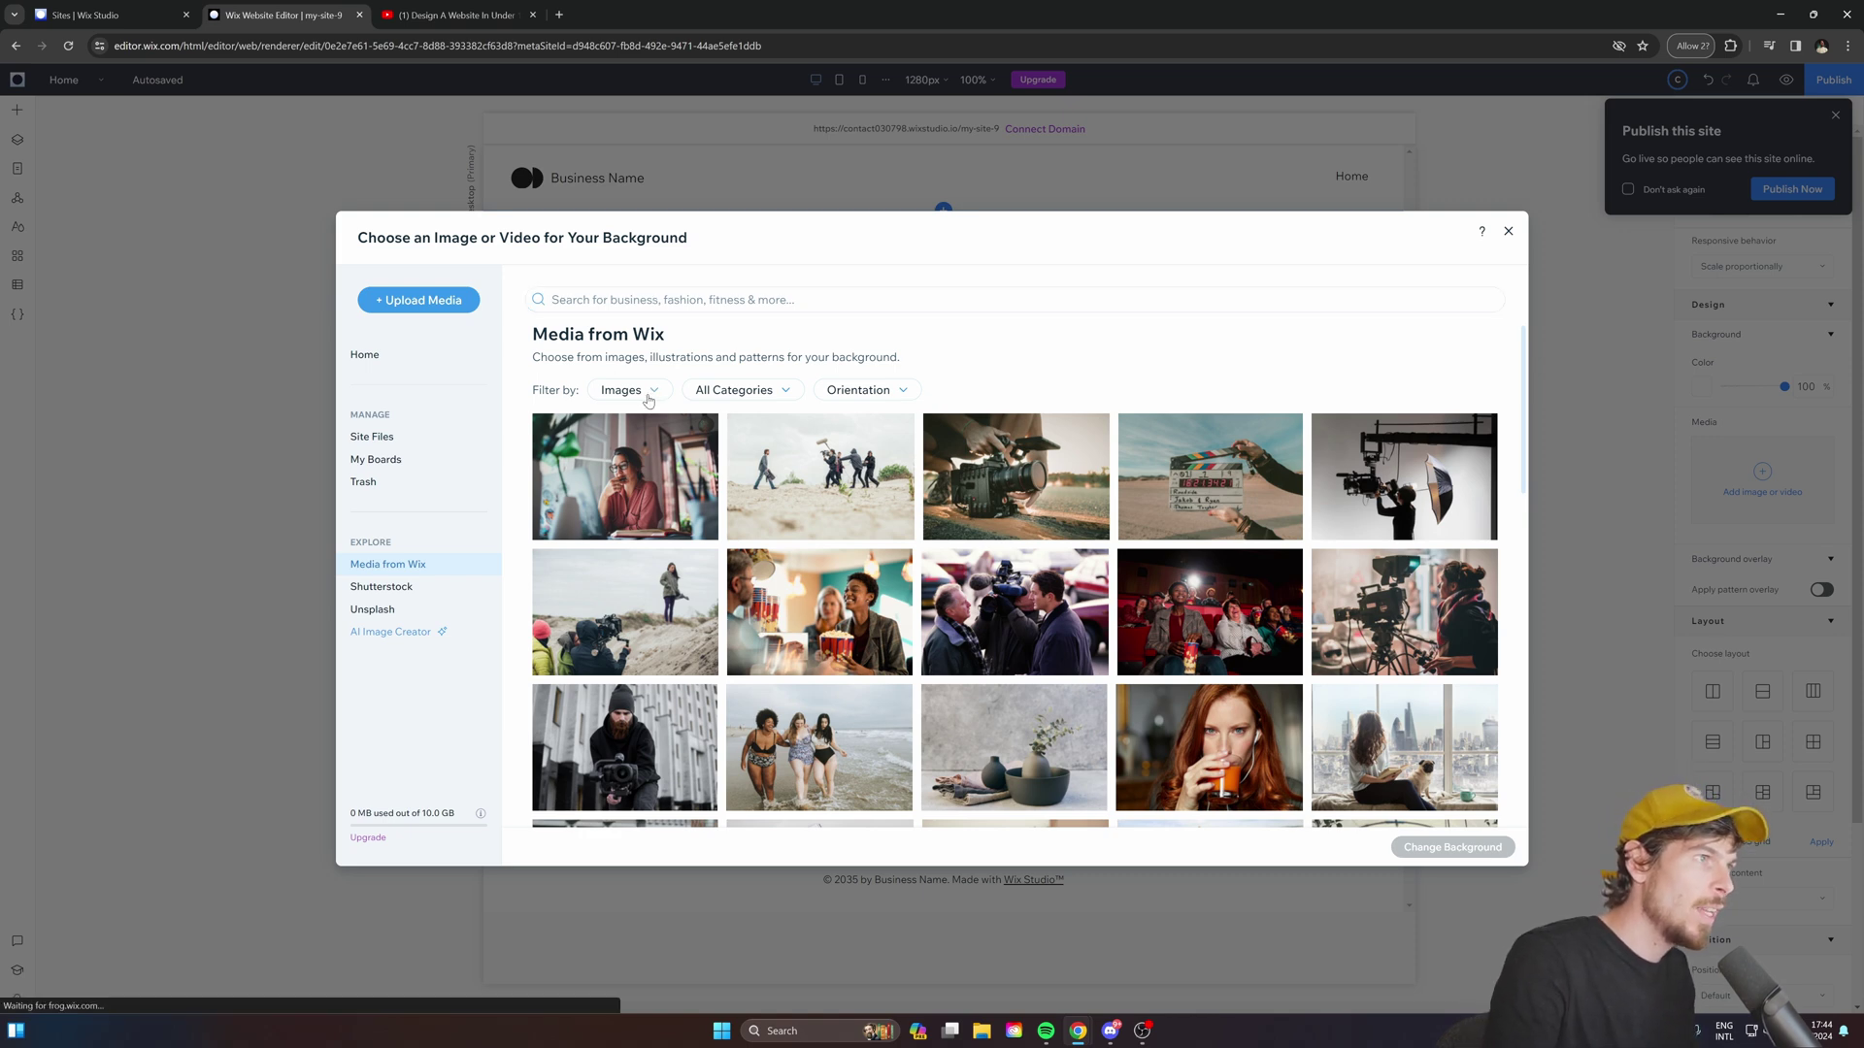
pyautogui.click(609, 469)
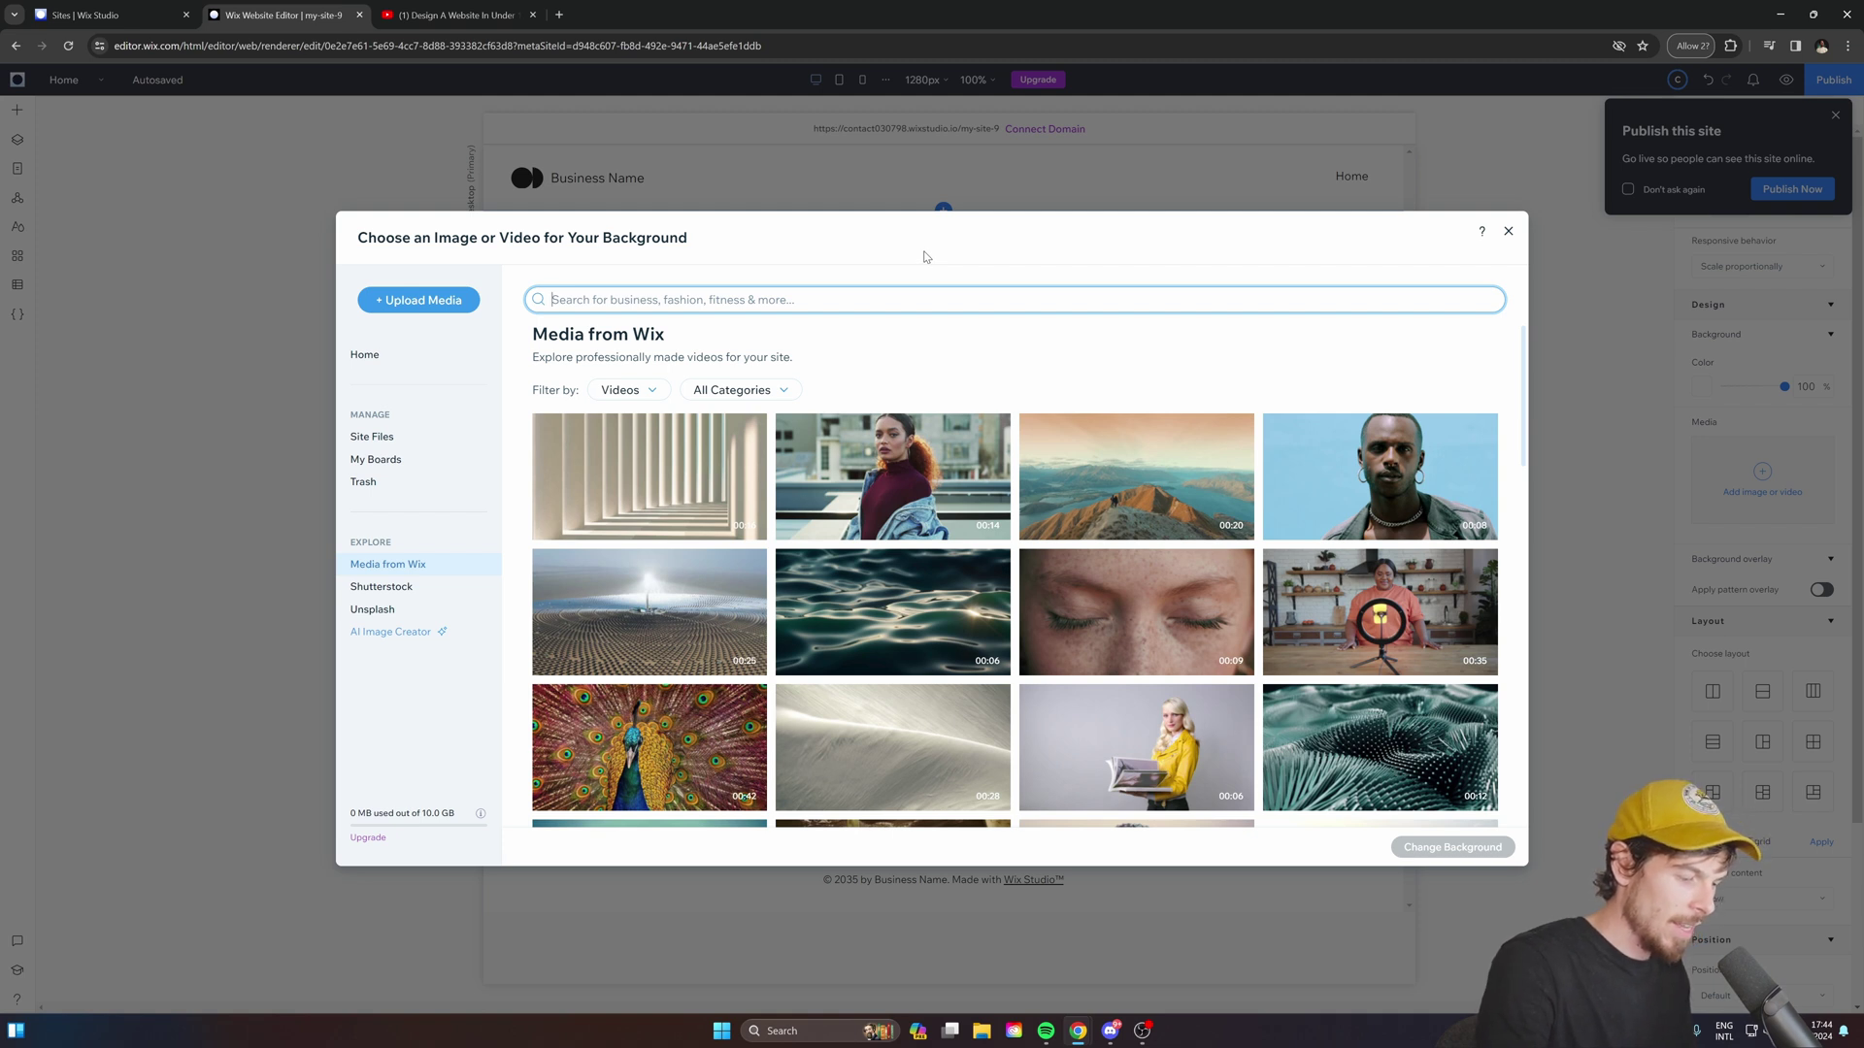
pyautogui.write('grad')
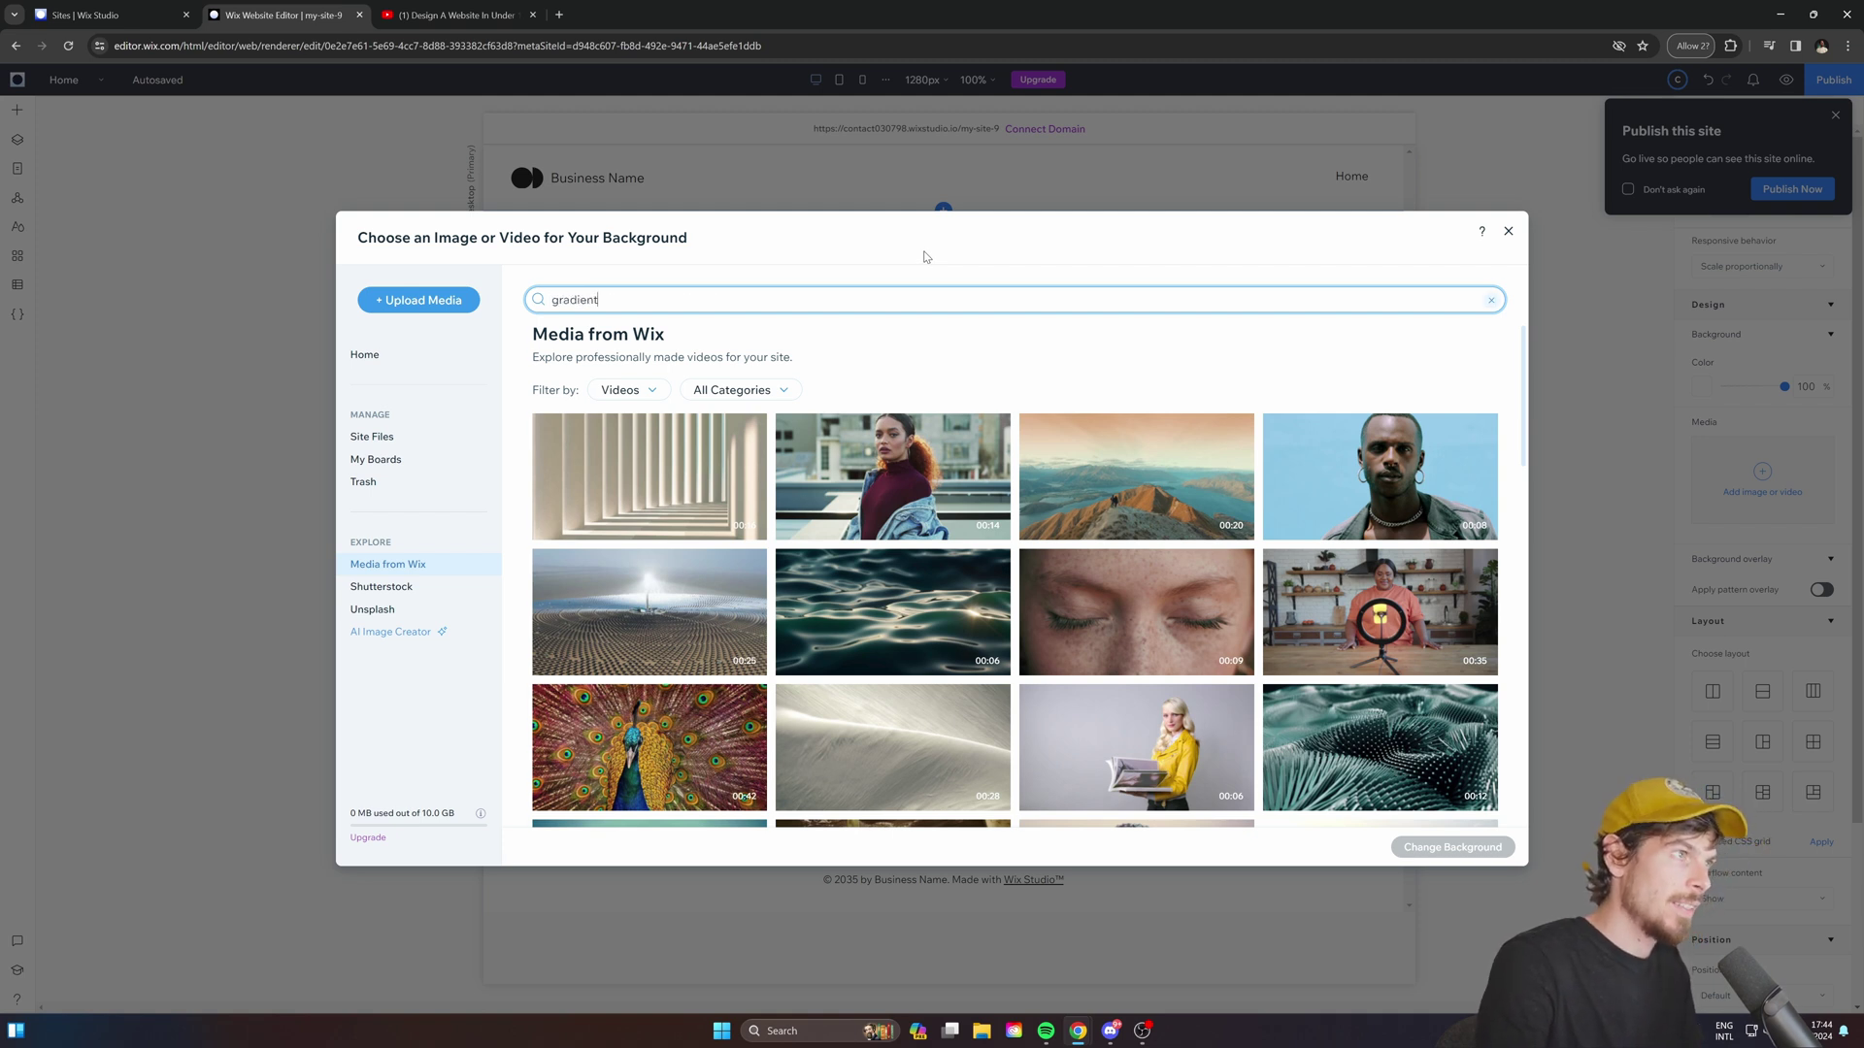
pyautogui.write('ient')
pyautogui.press('Return')
pyautogui.scroll(-1, 1005, 544)
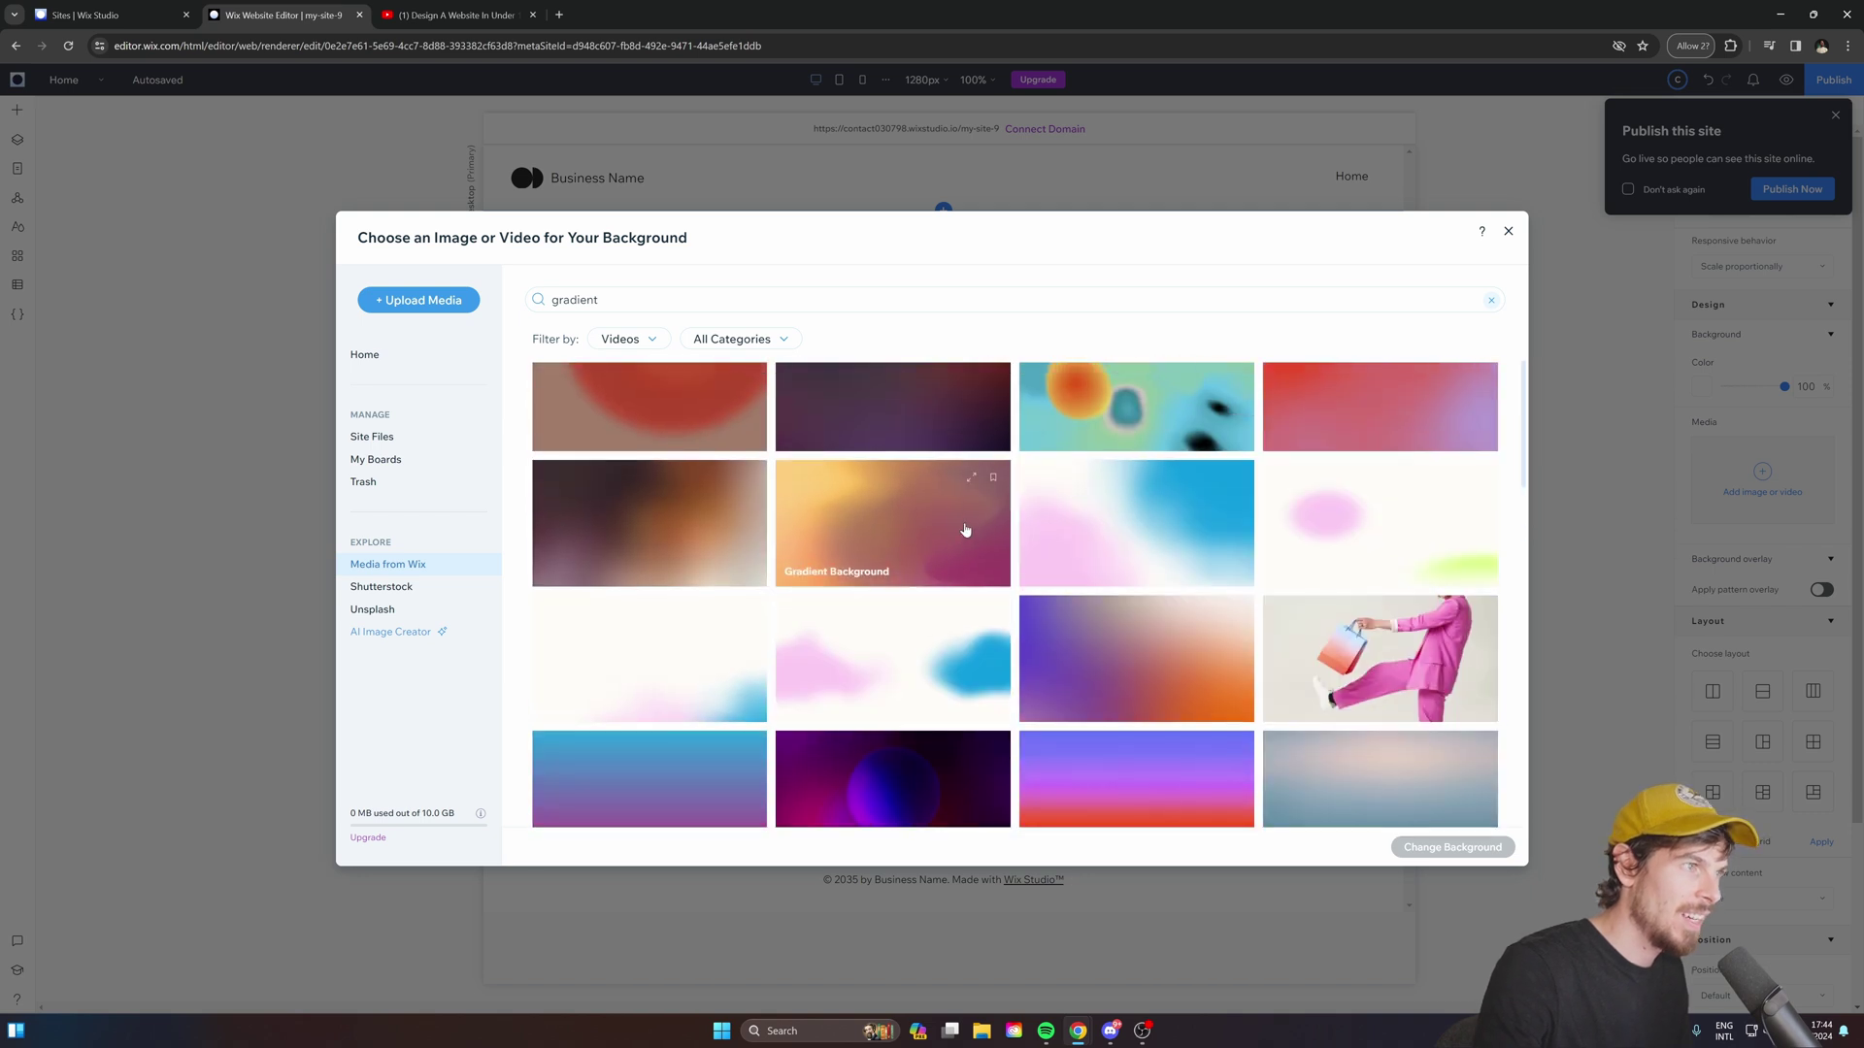
pyautogui.scroll(1, 966, 530)
pyautogui.click(909, 544)
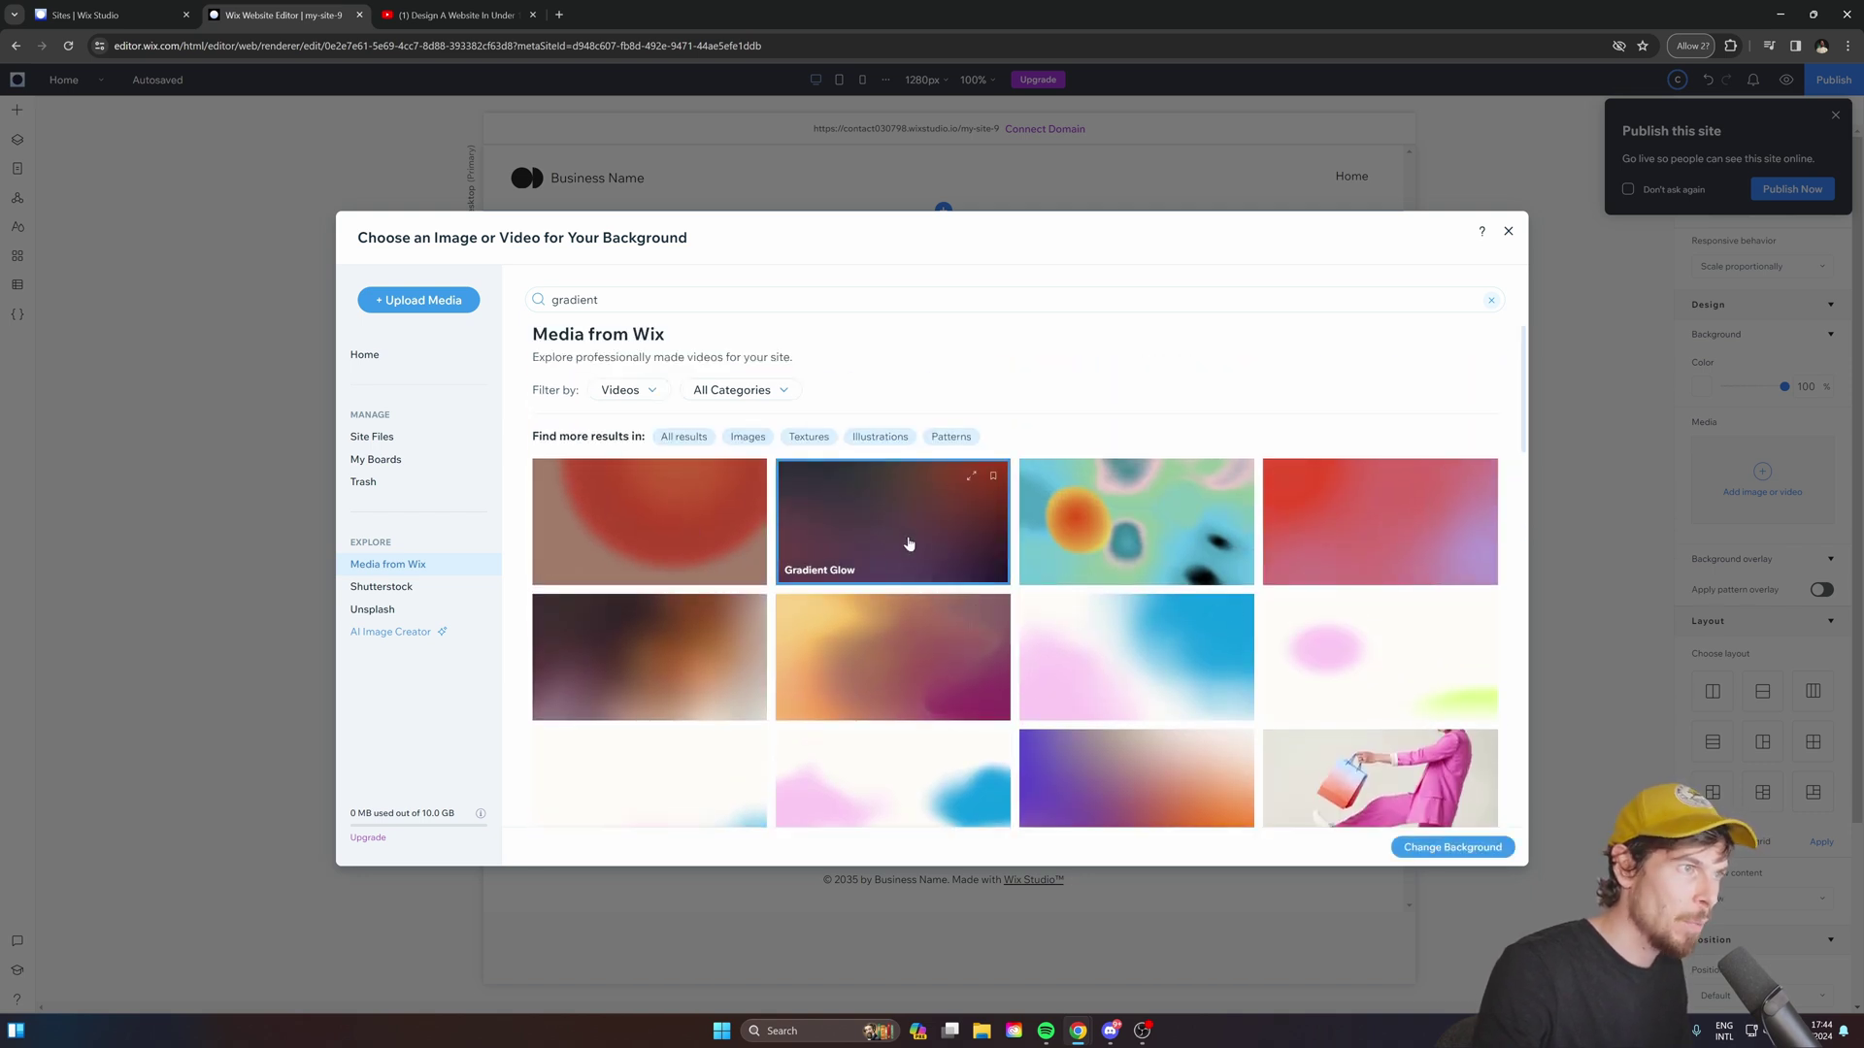
pyautogui.scroll(-5, 909, 544)
pyautogui.press('Return')
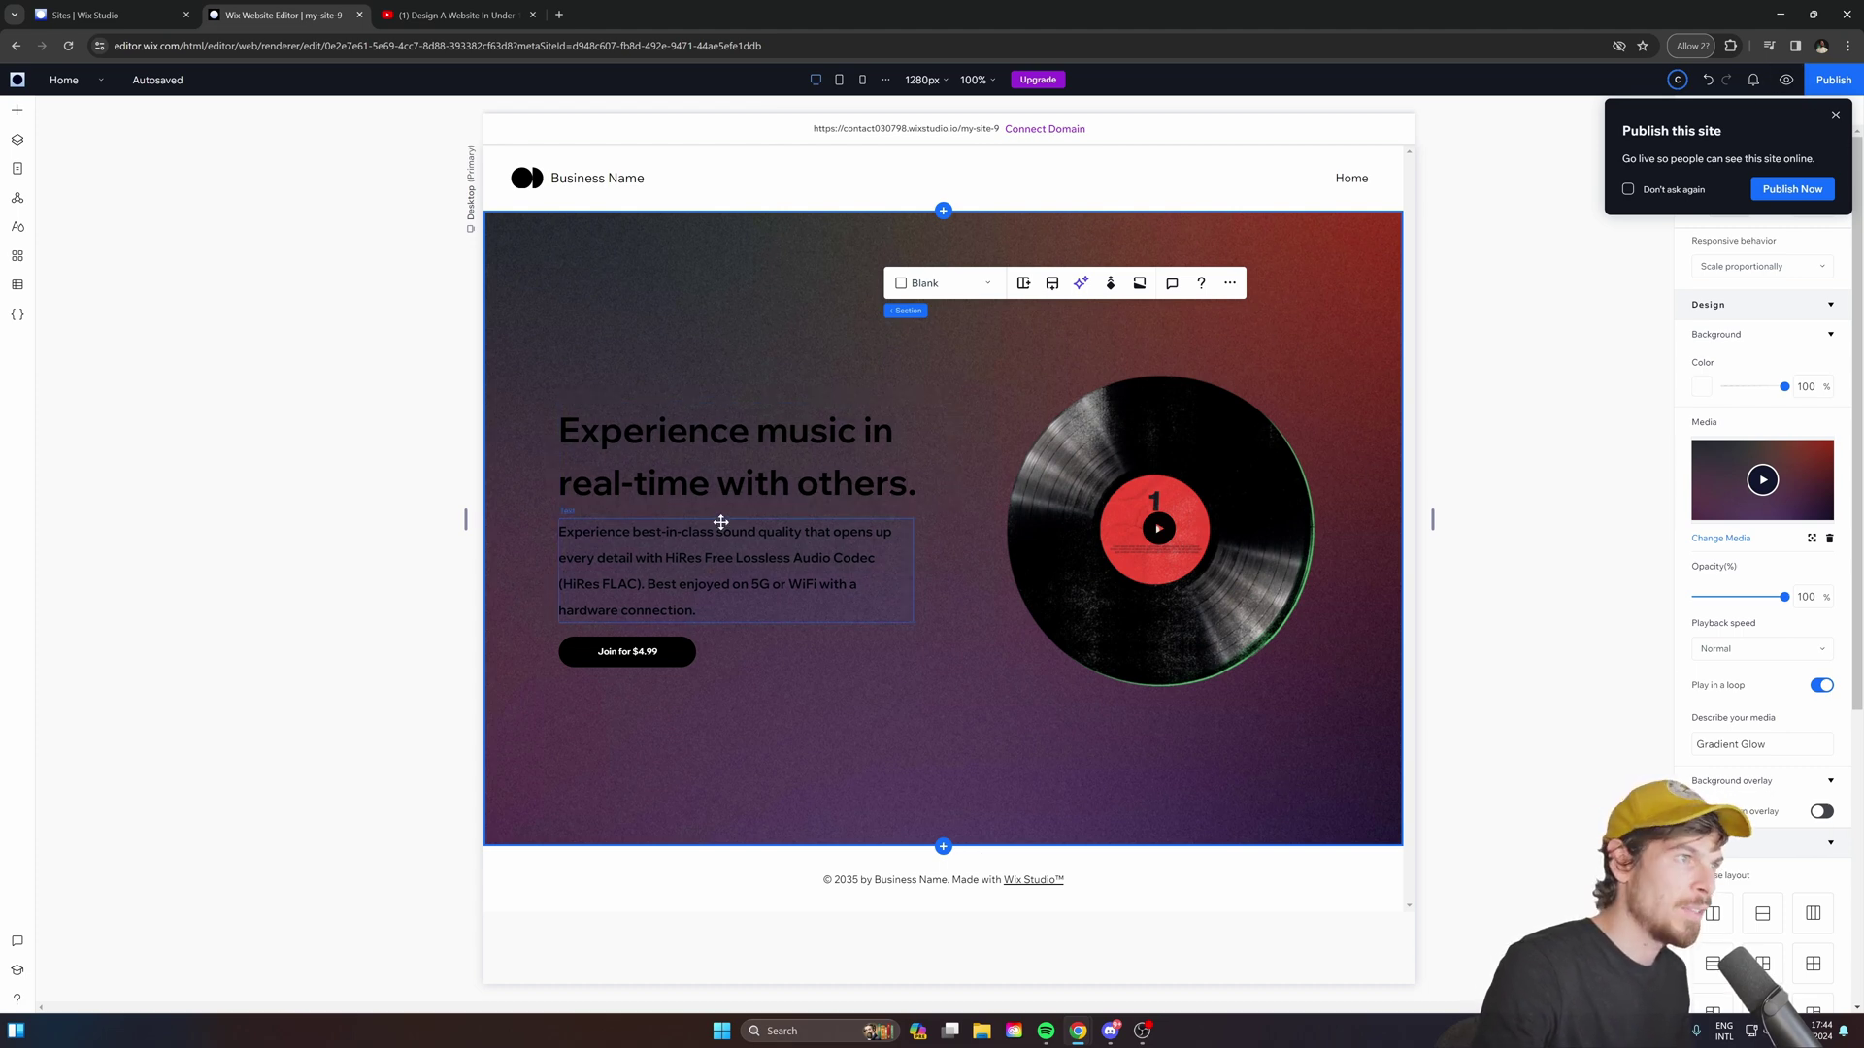
pyautogui.click(722, 455)
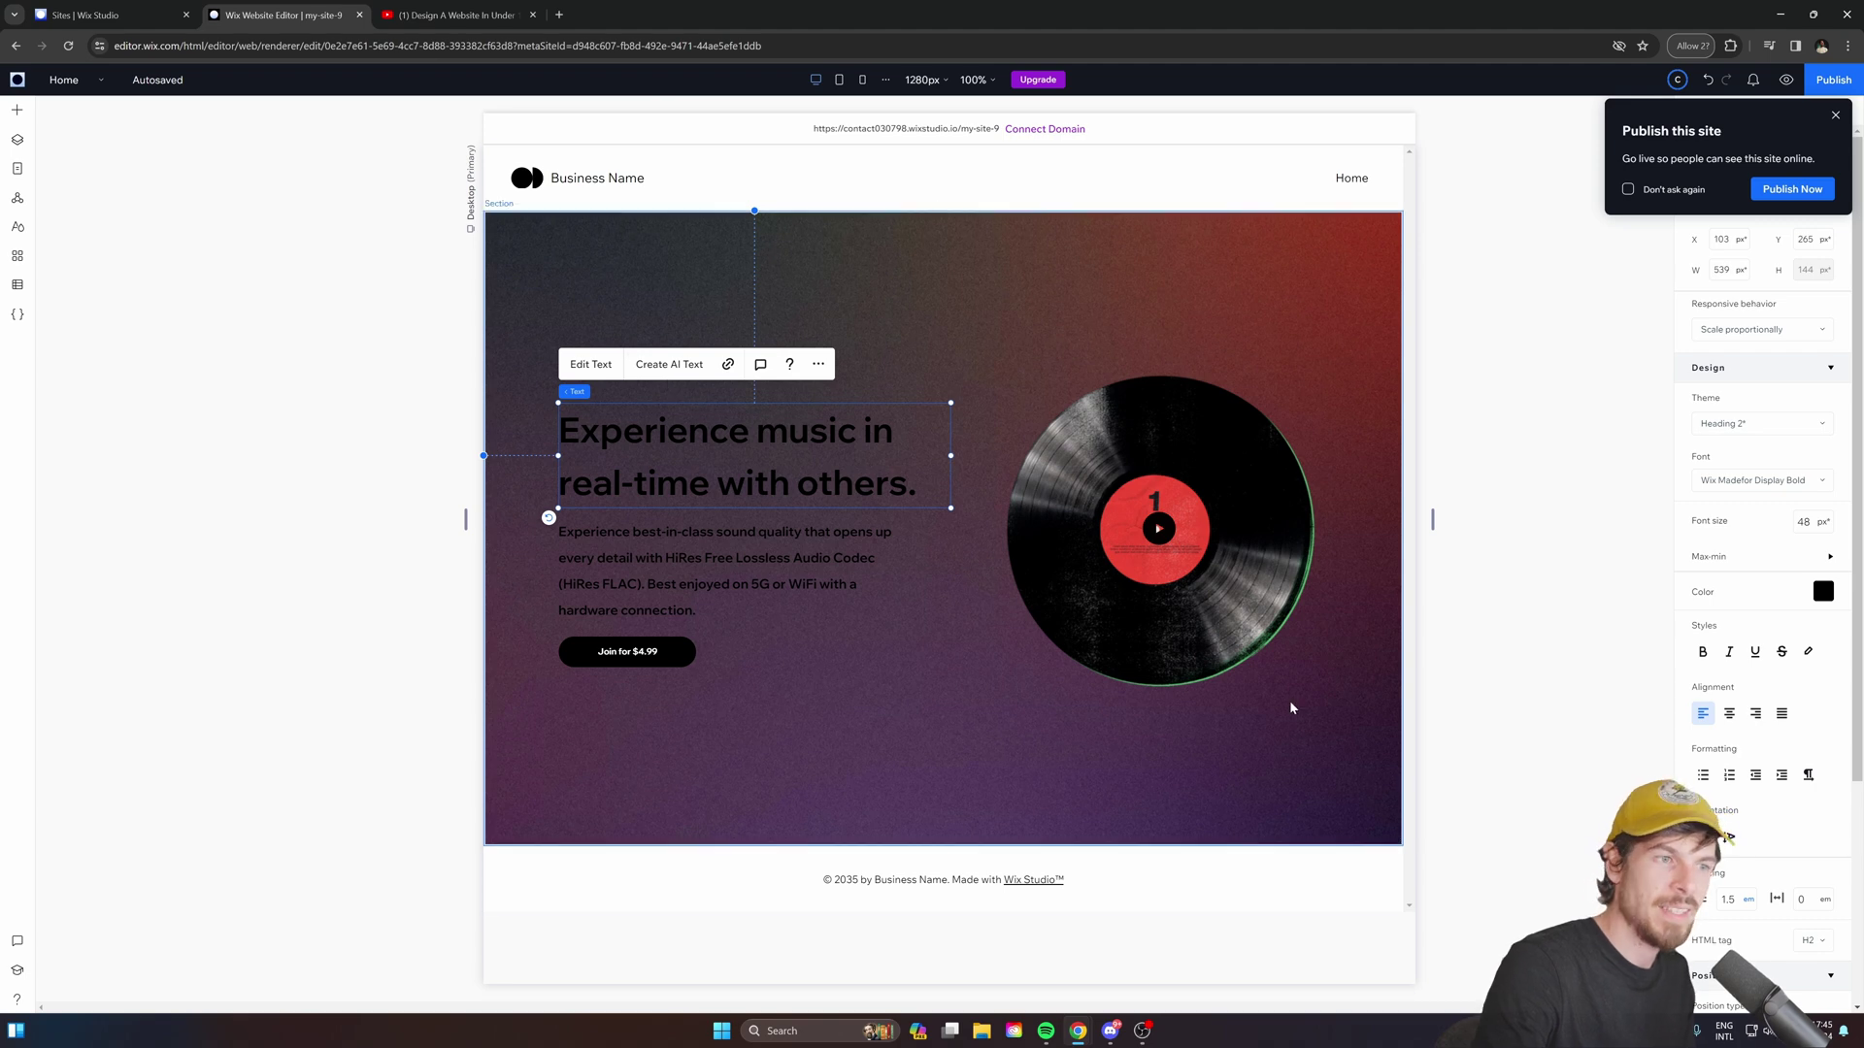
# Enable developer mode and create a global.css file for the site.
pyautogui.click(19, 313)
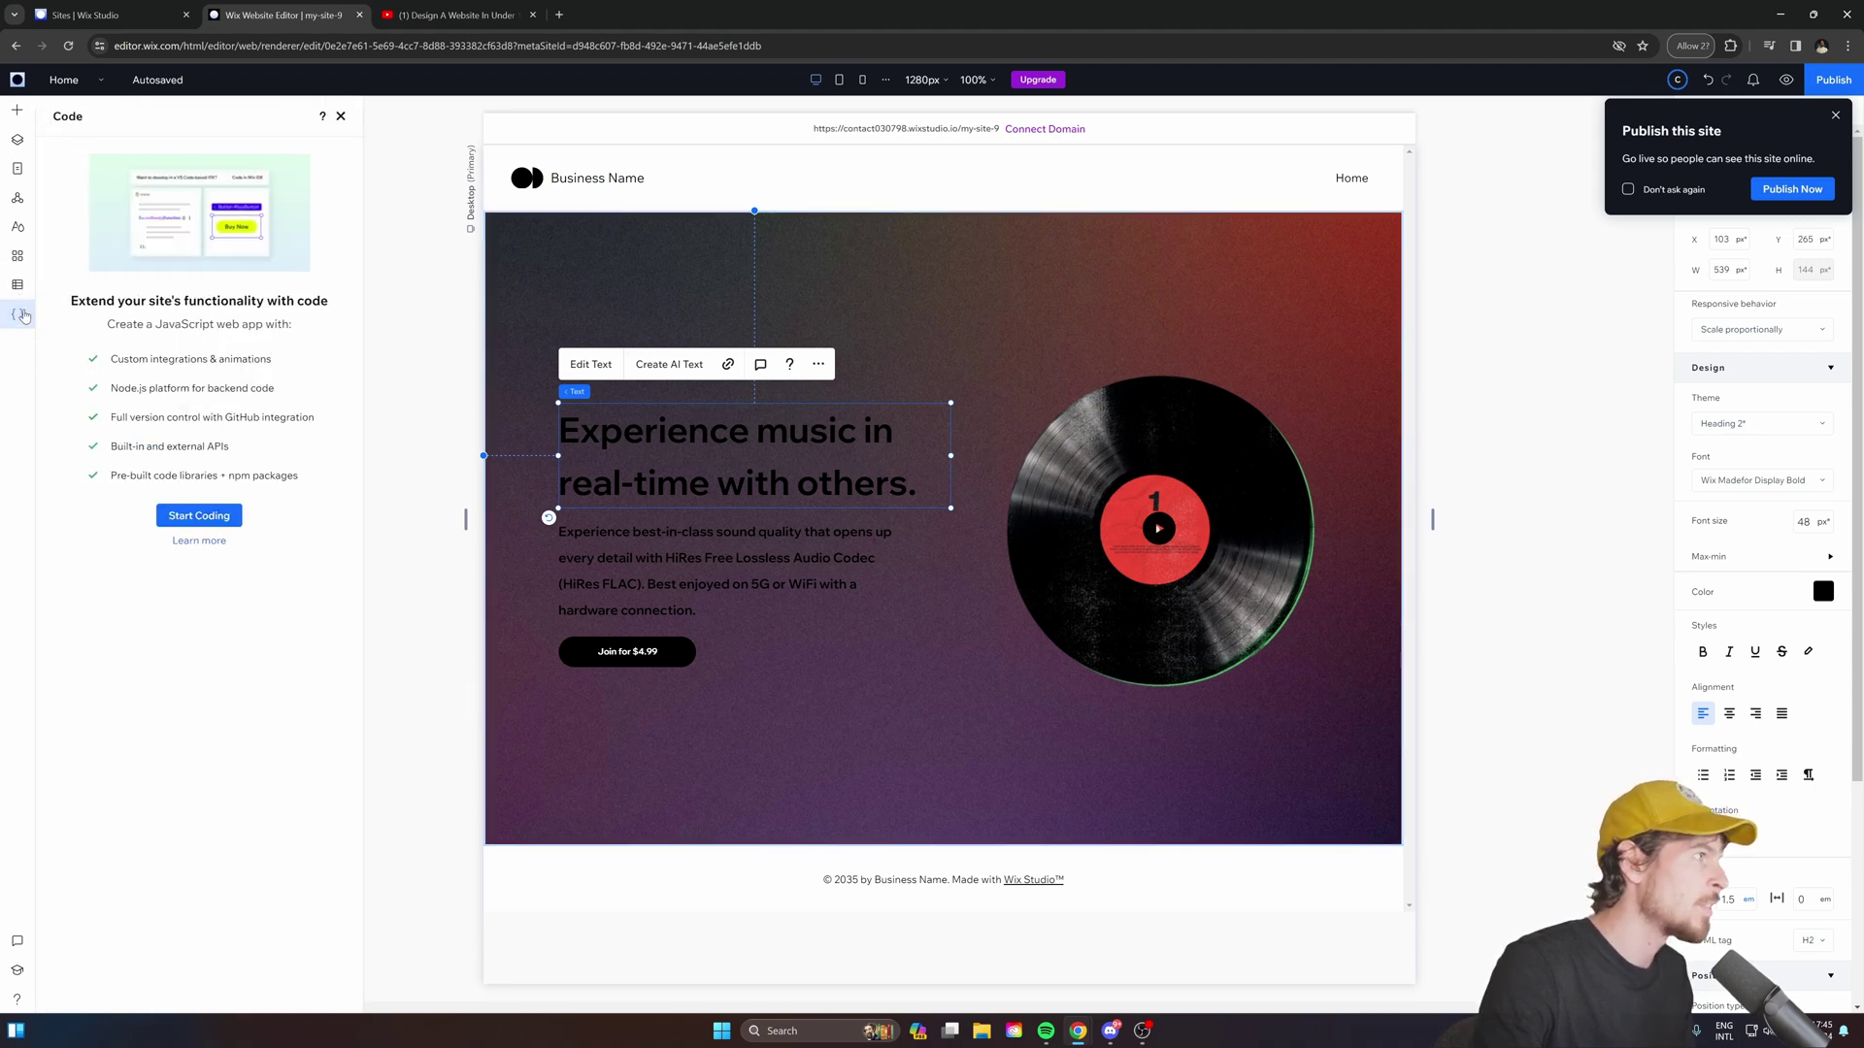
pyautogui.click(221, 516)
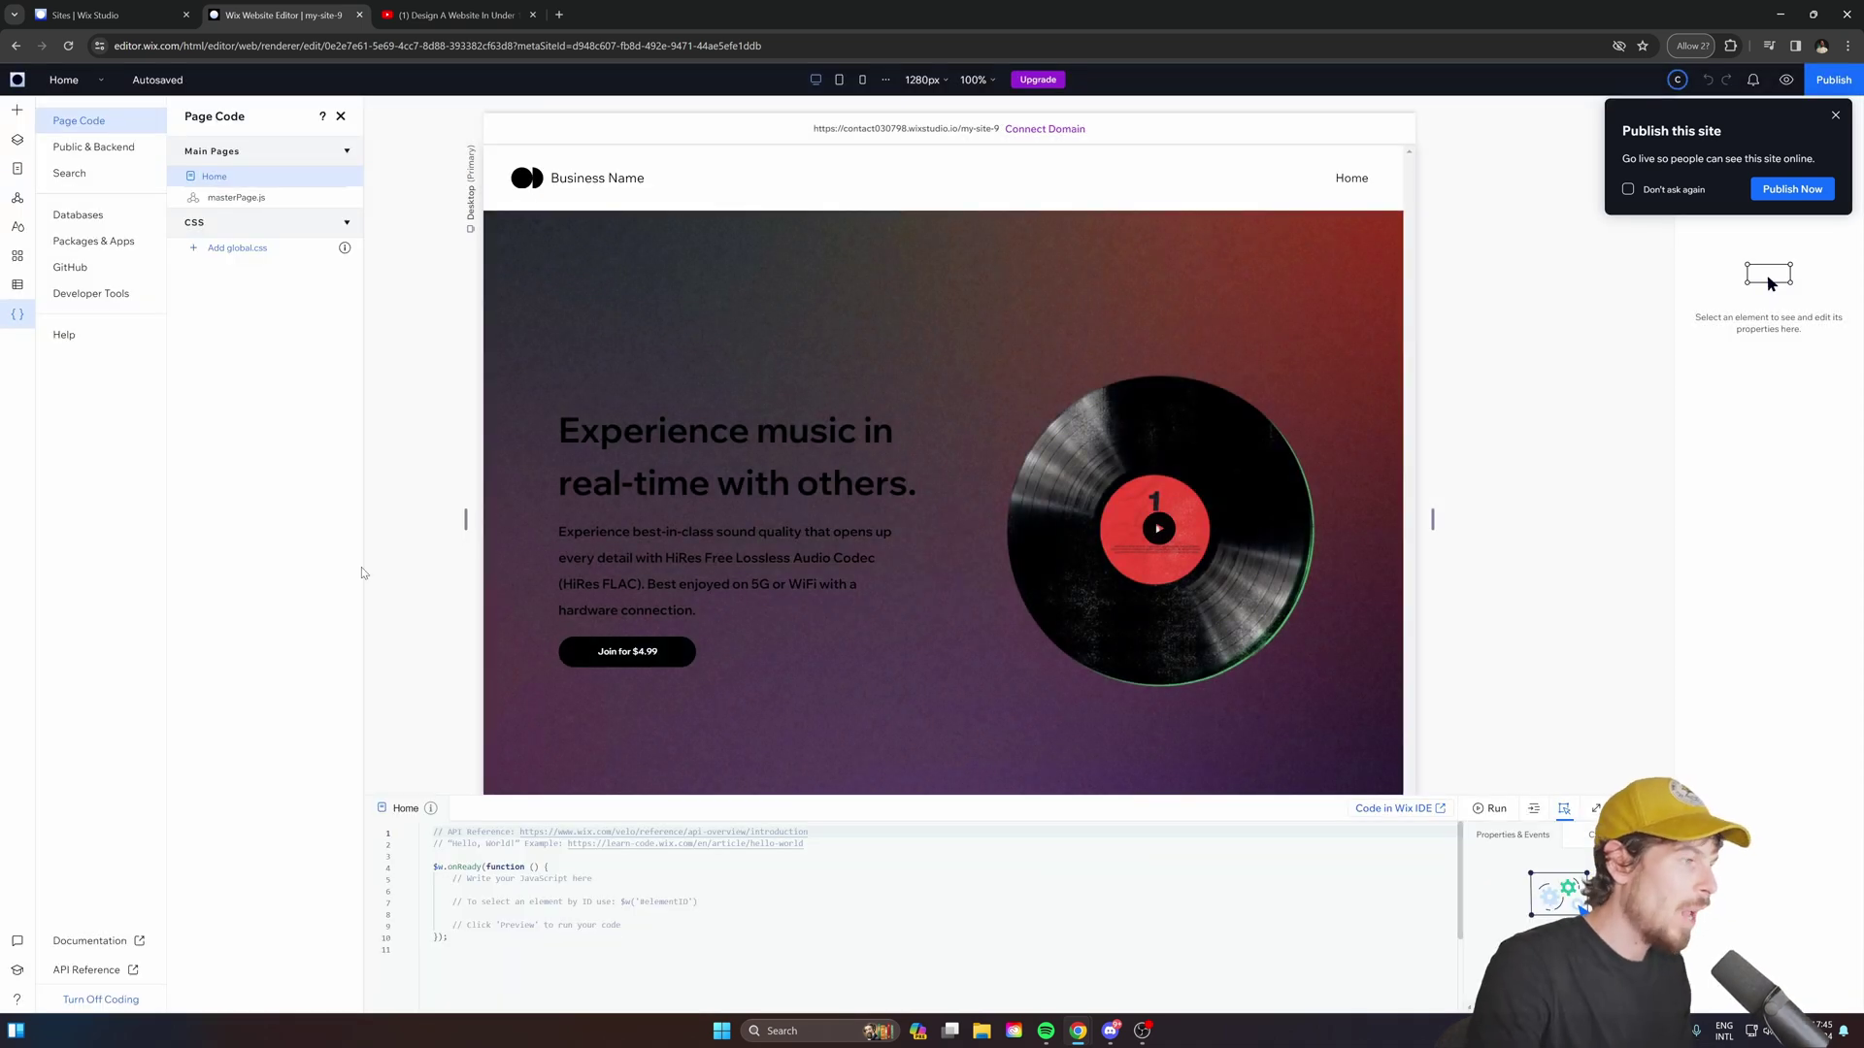
pyautogui.click(229, 249)
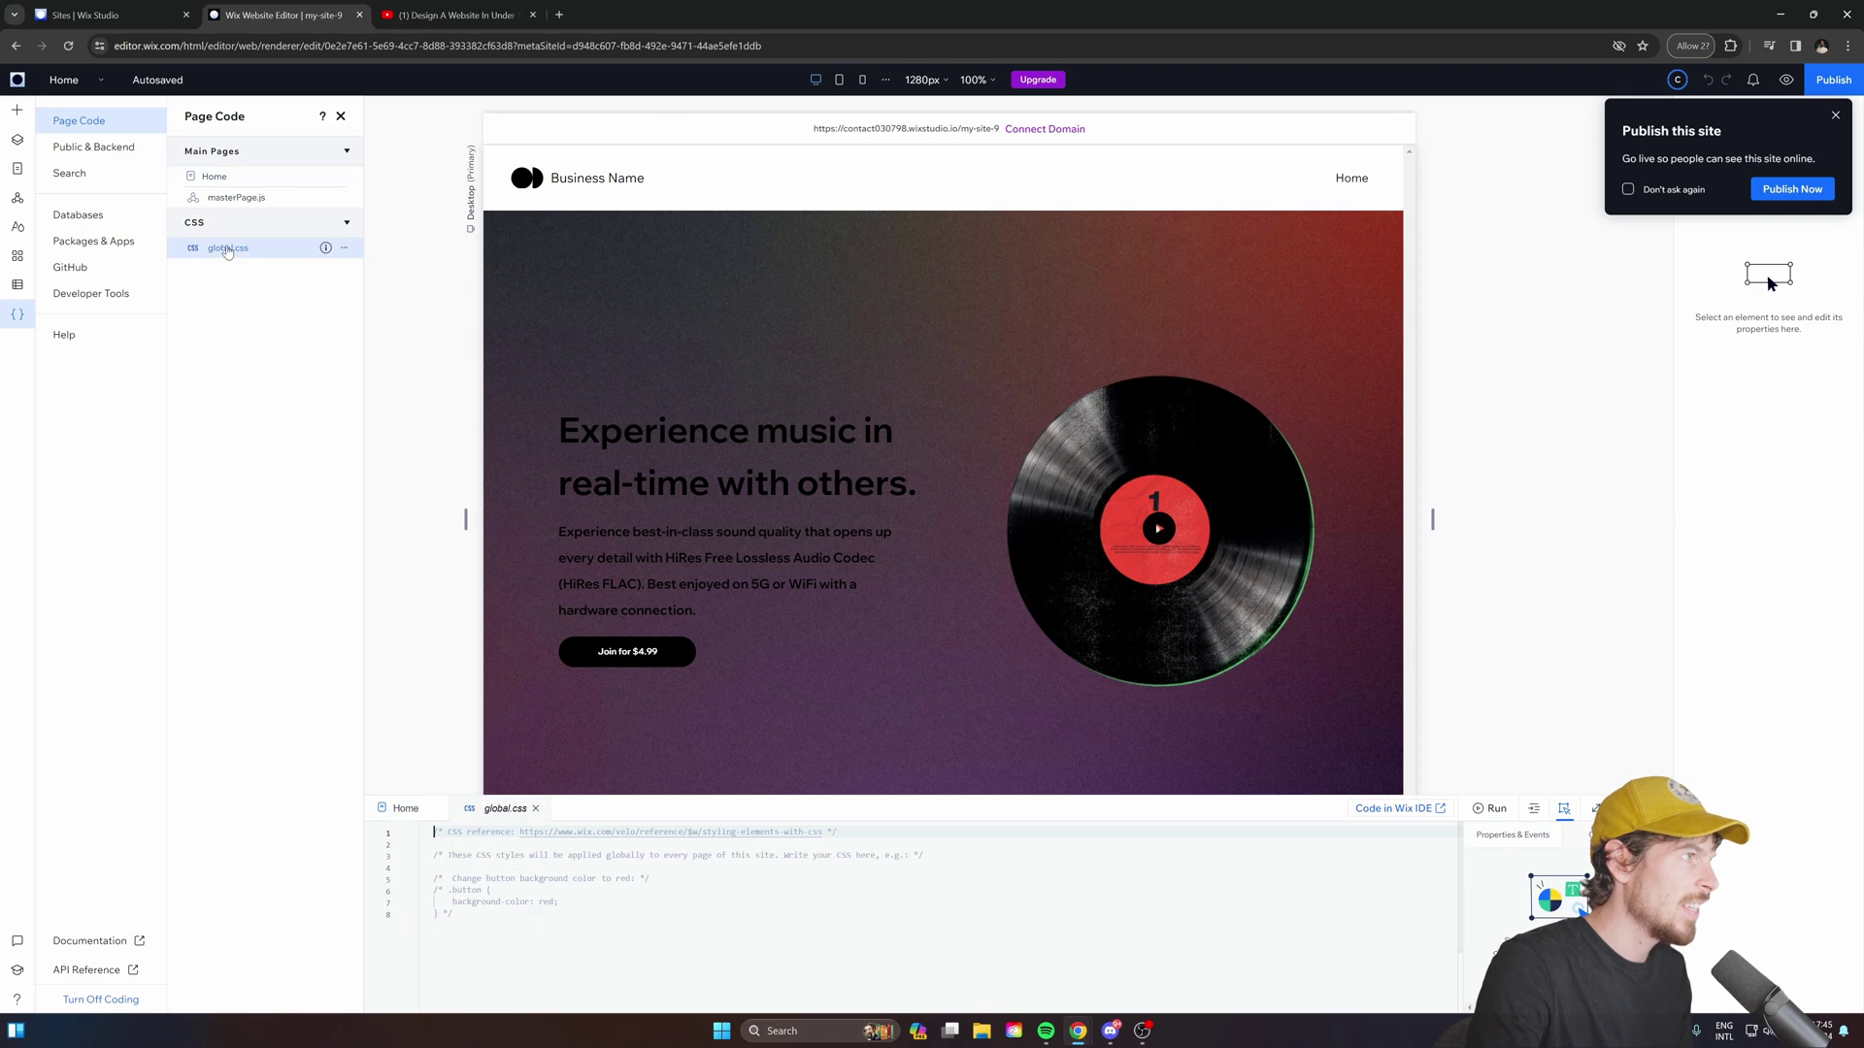
pyautogui.scroll(-3, 584, 932)
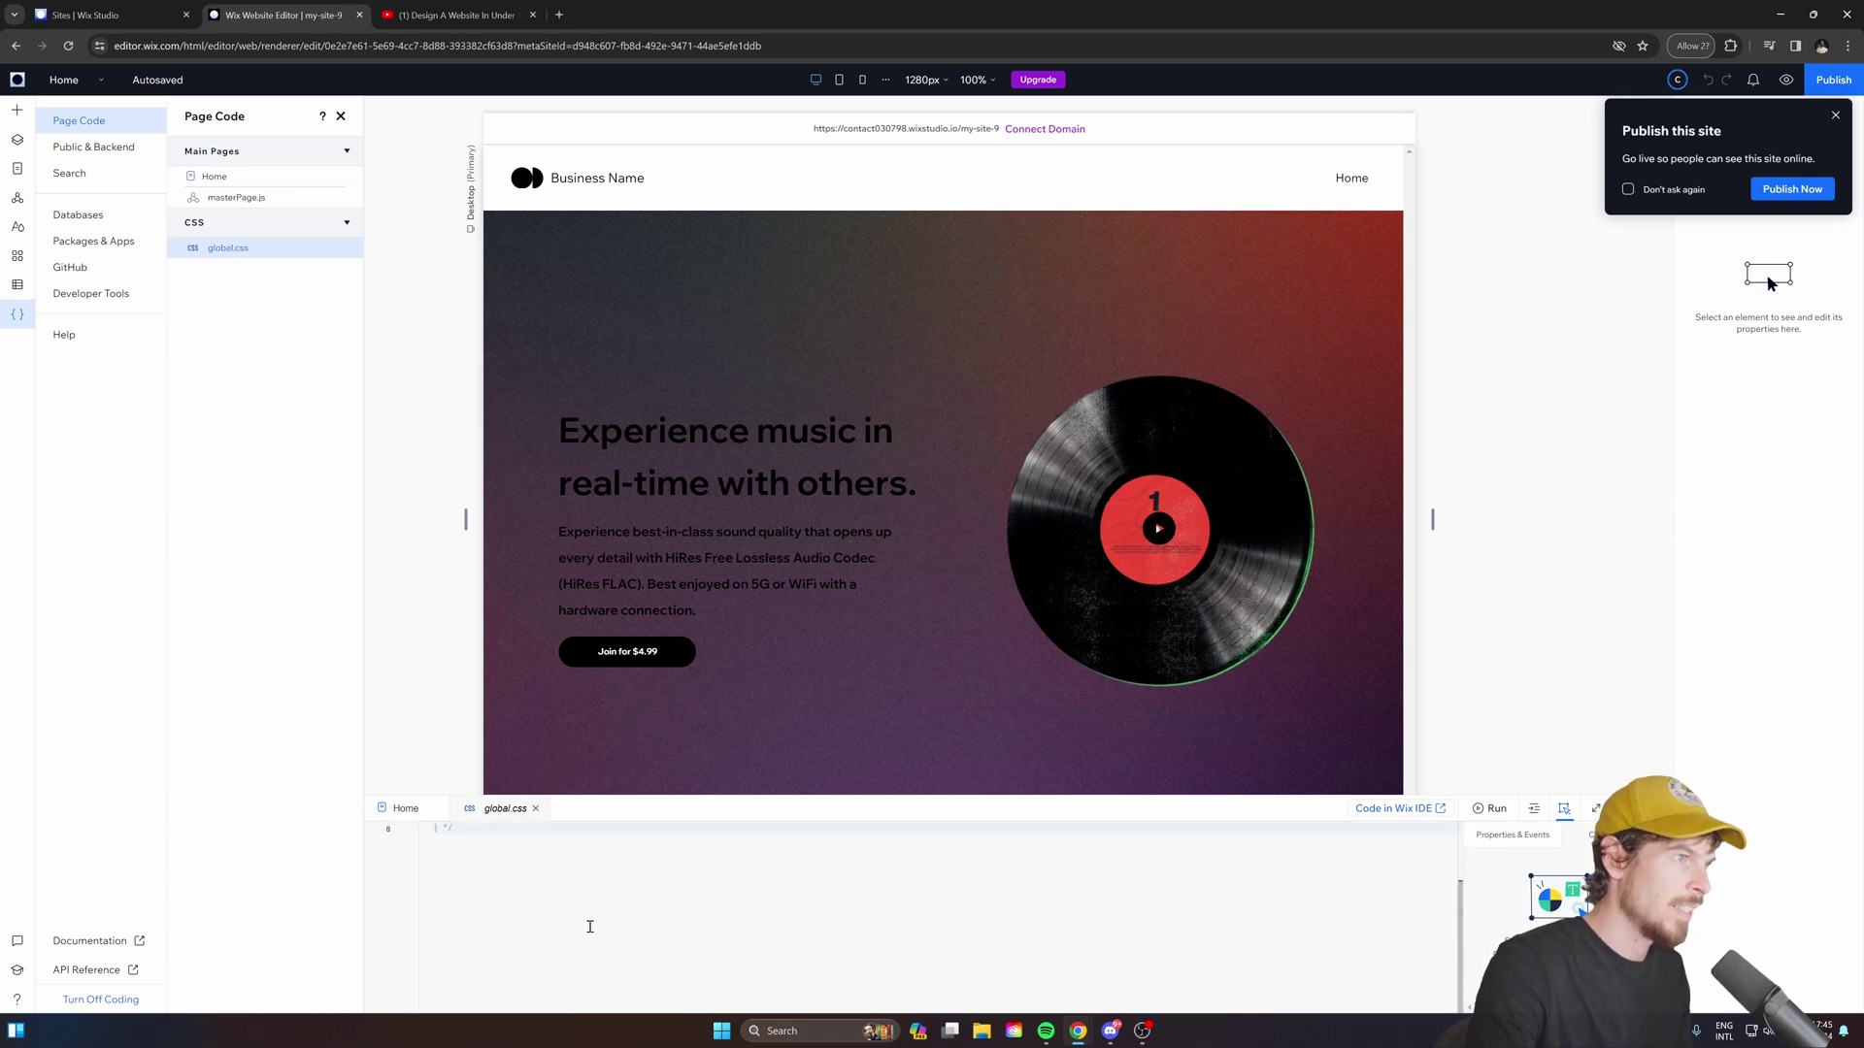
pyautogui.press('Return')
pyautogui.press('Return')
# Add a .rich-text__text rule with mix-blend-mode: color-dodge to global.css.
pyautogui.click(725, 428)
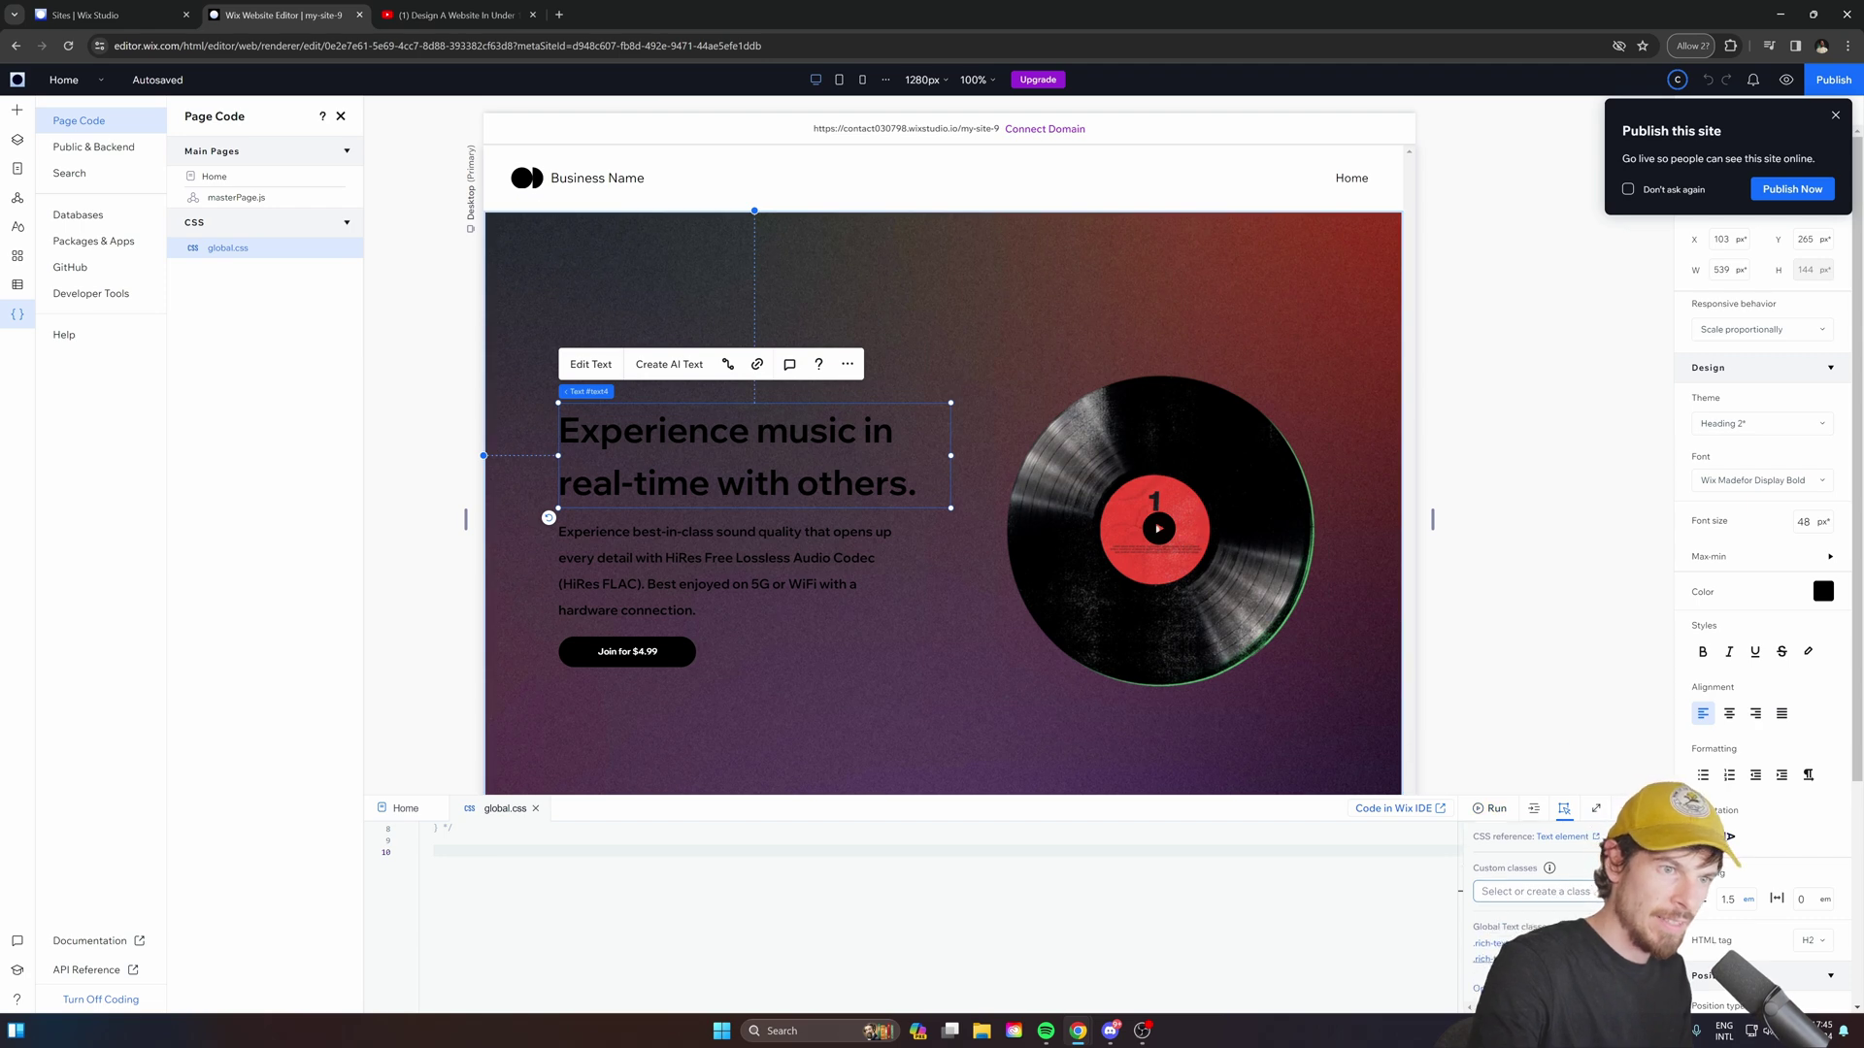
pyautogui.click(1489, 942)
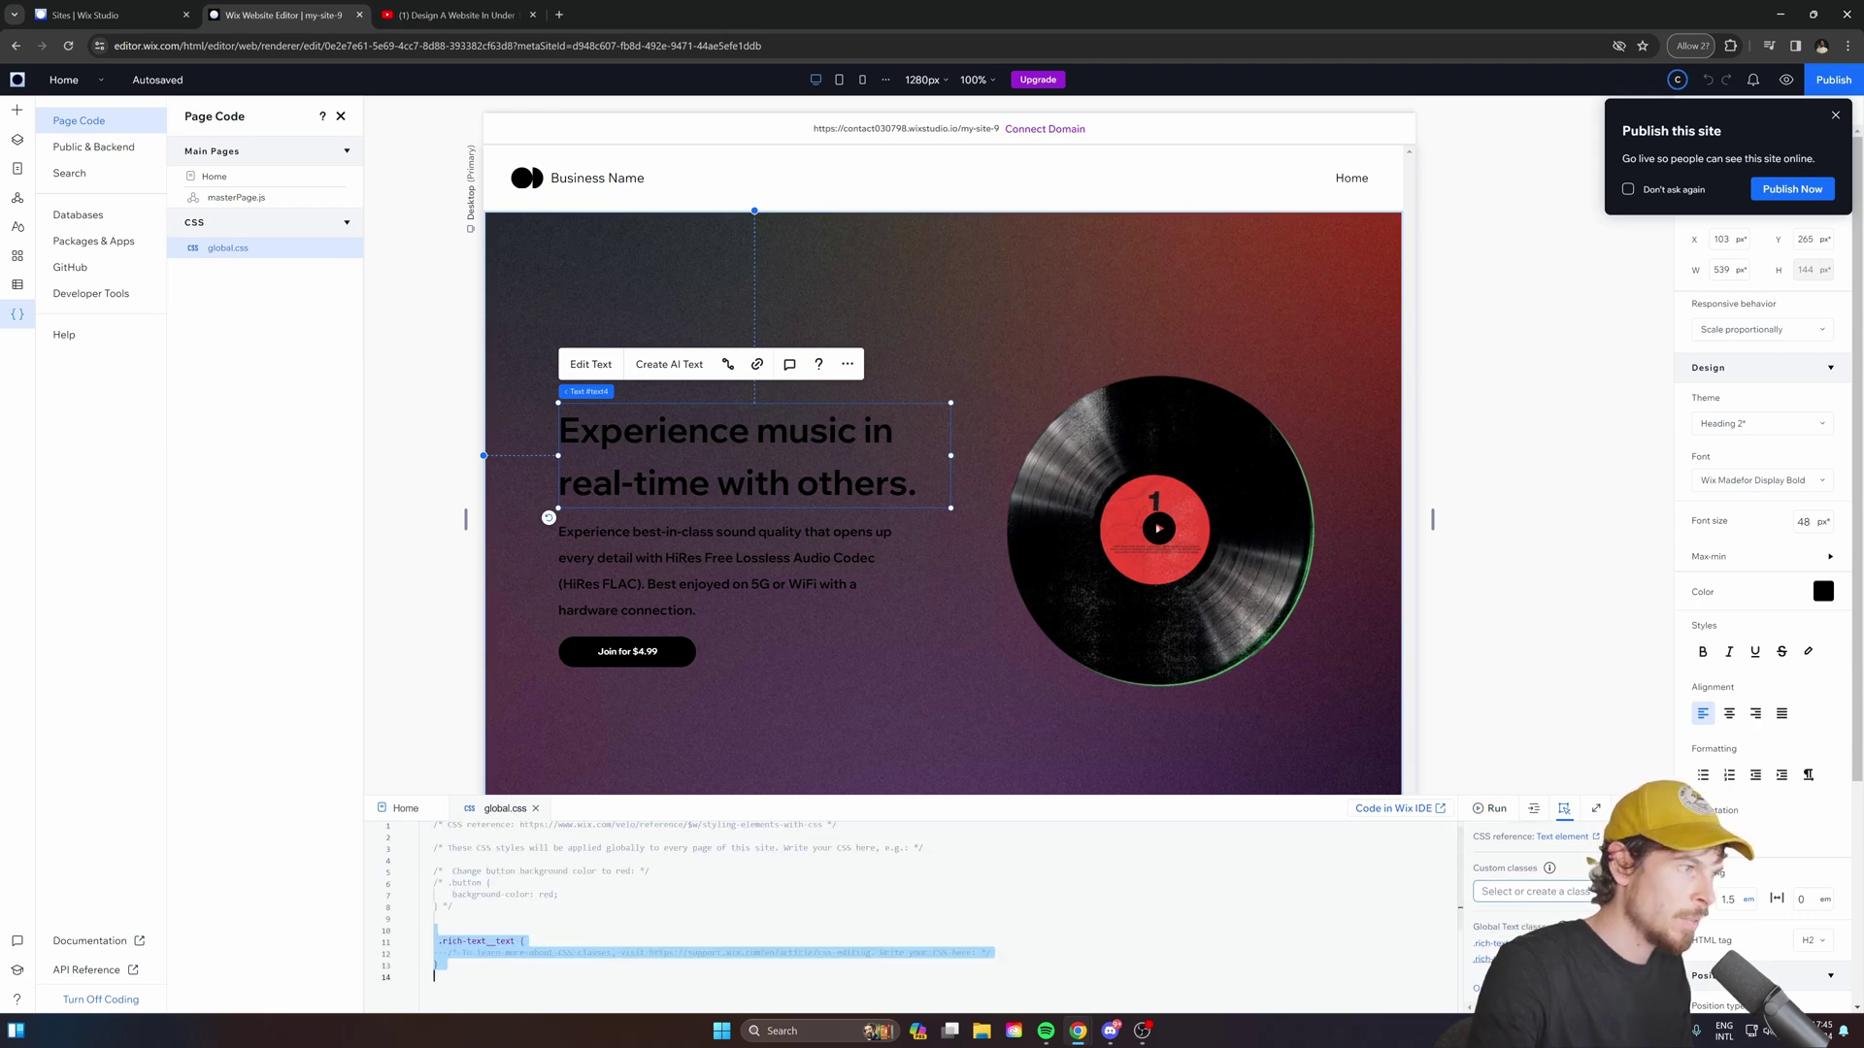
pyautogui.click(661, 541)
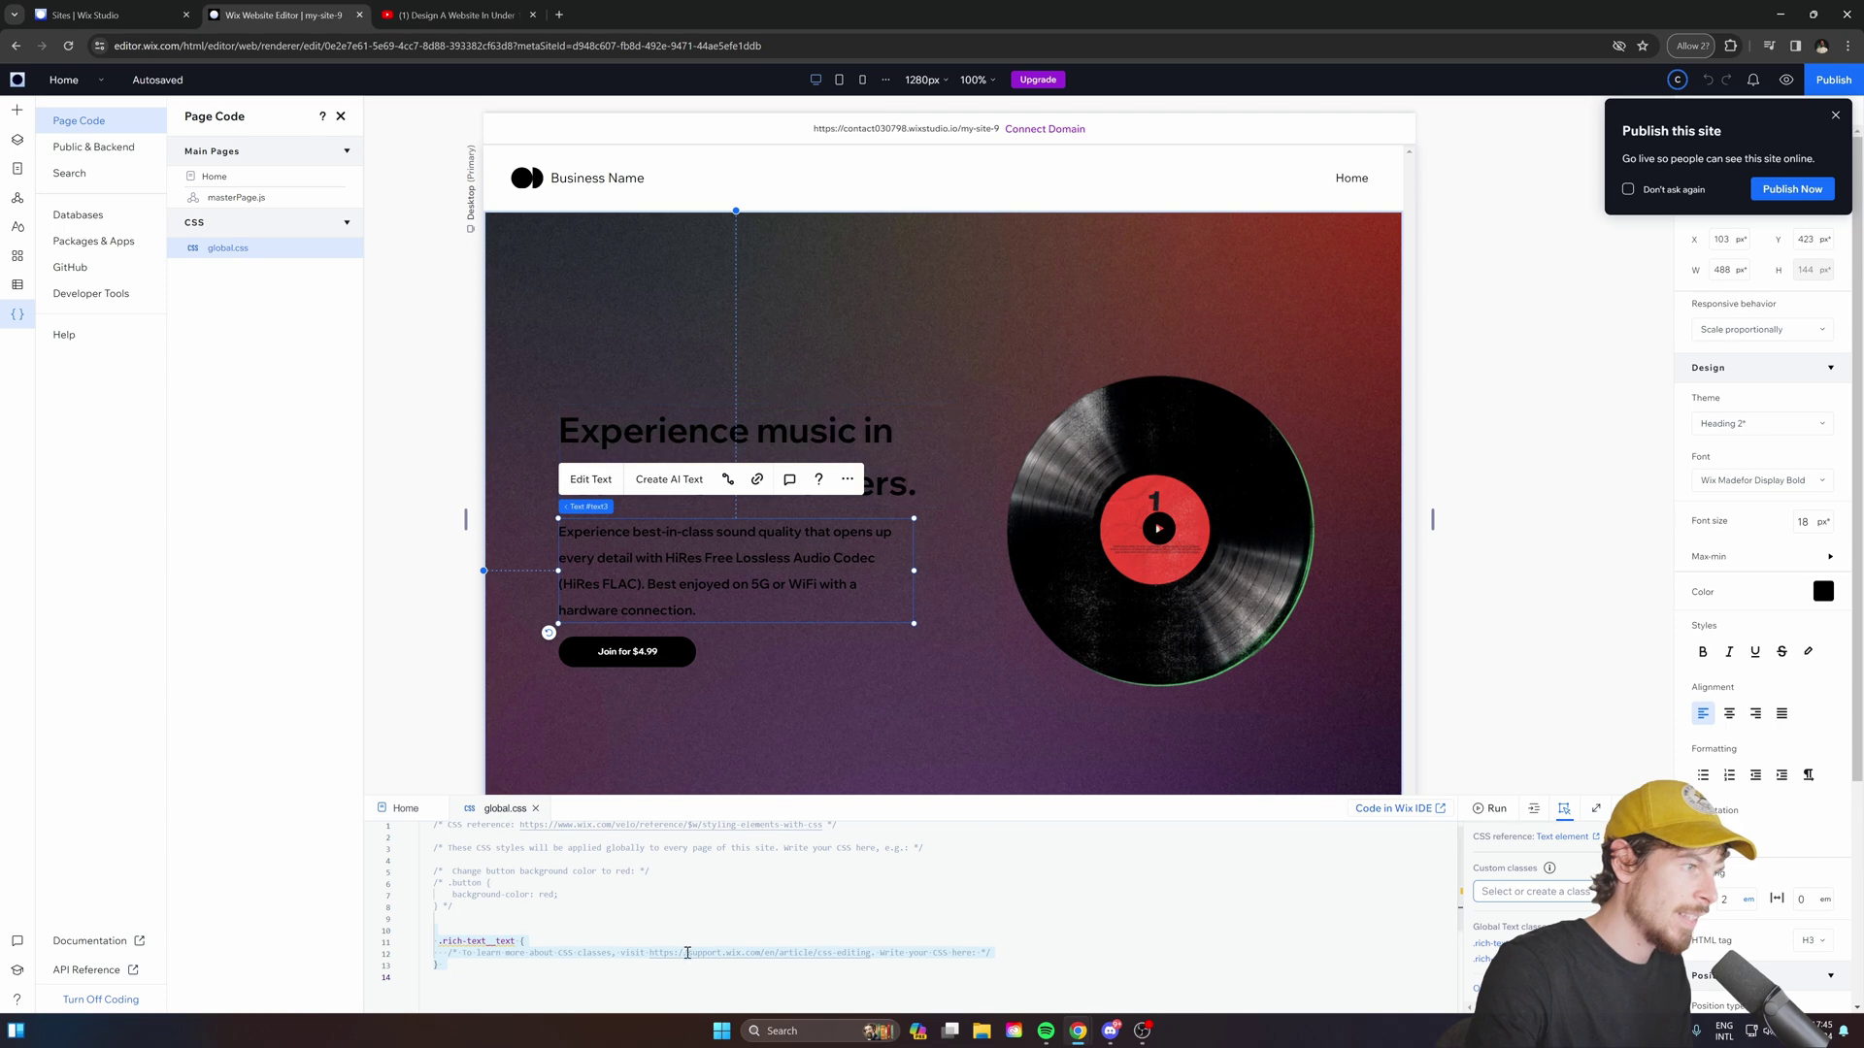
pyautogui.scroll(-1, 680, 947)
pyautogui.click(612, 932)
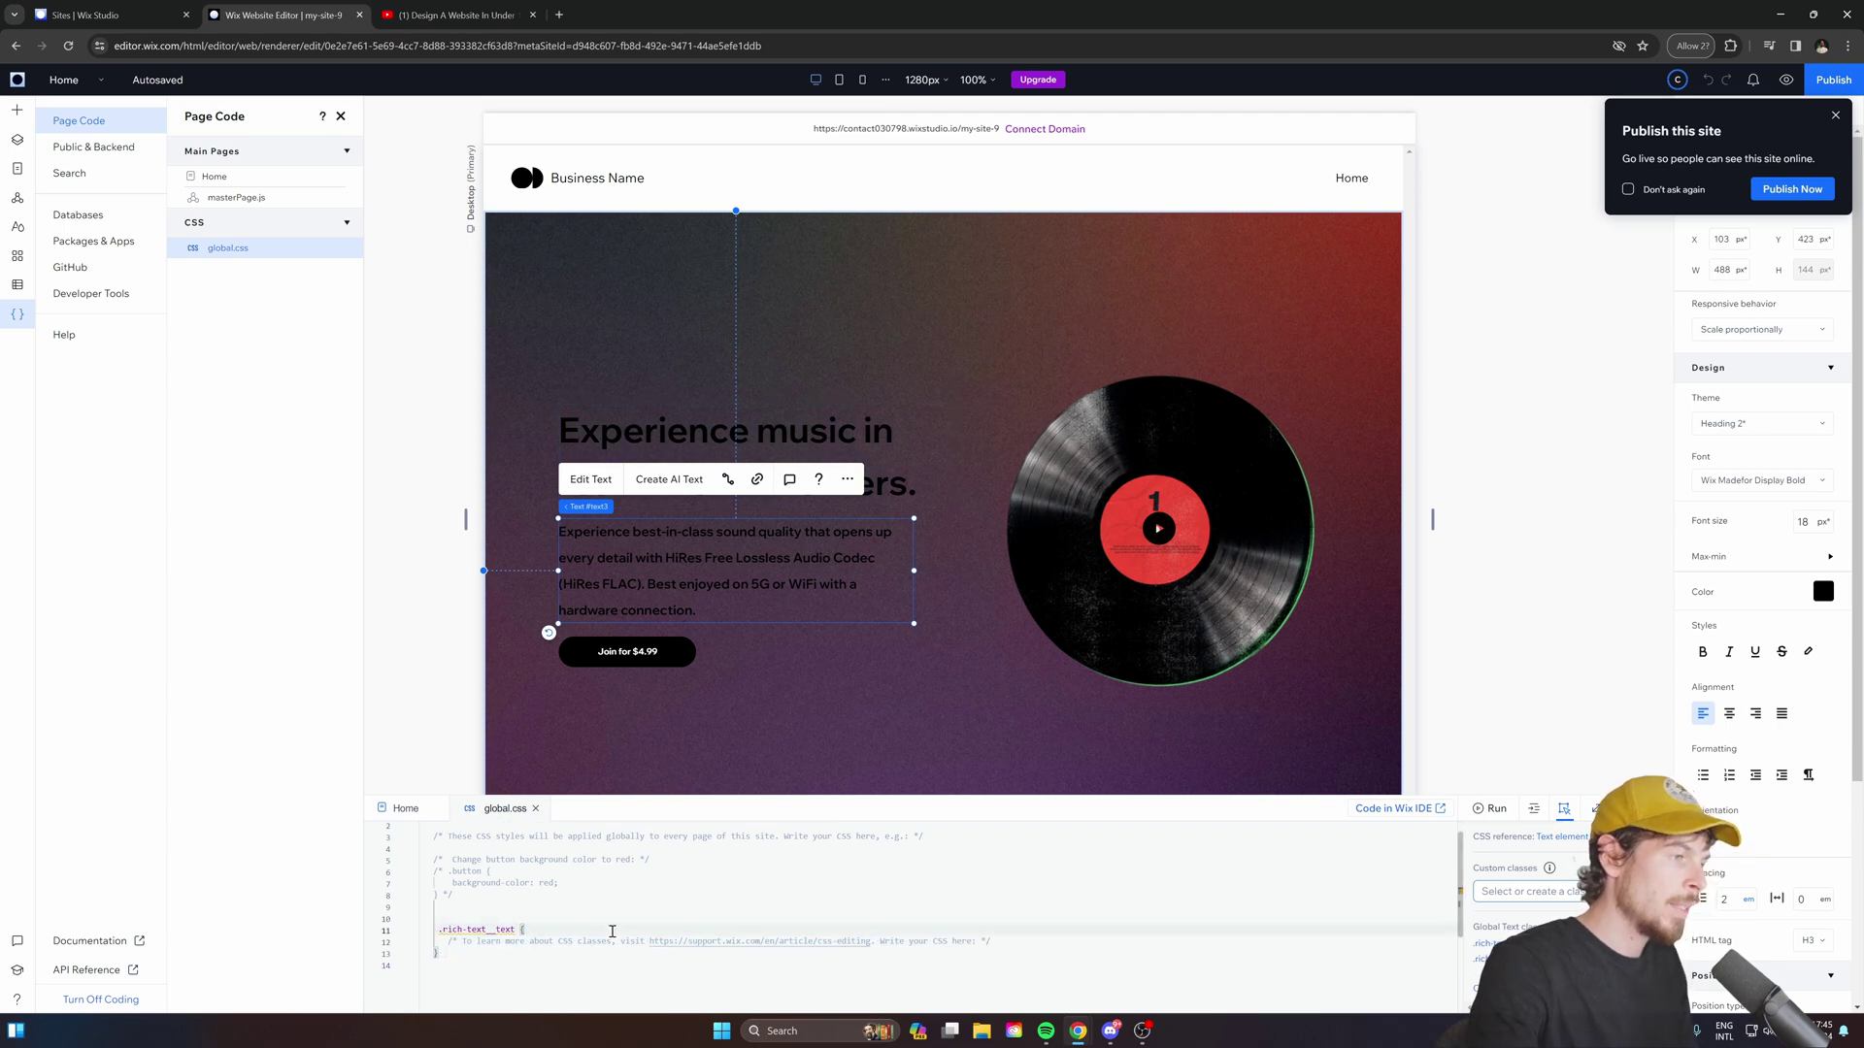
pyautogui.press('Return')
pyautogui.write('mix-')
pyautogui.press('Return')
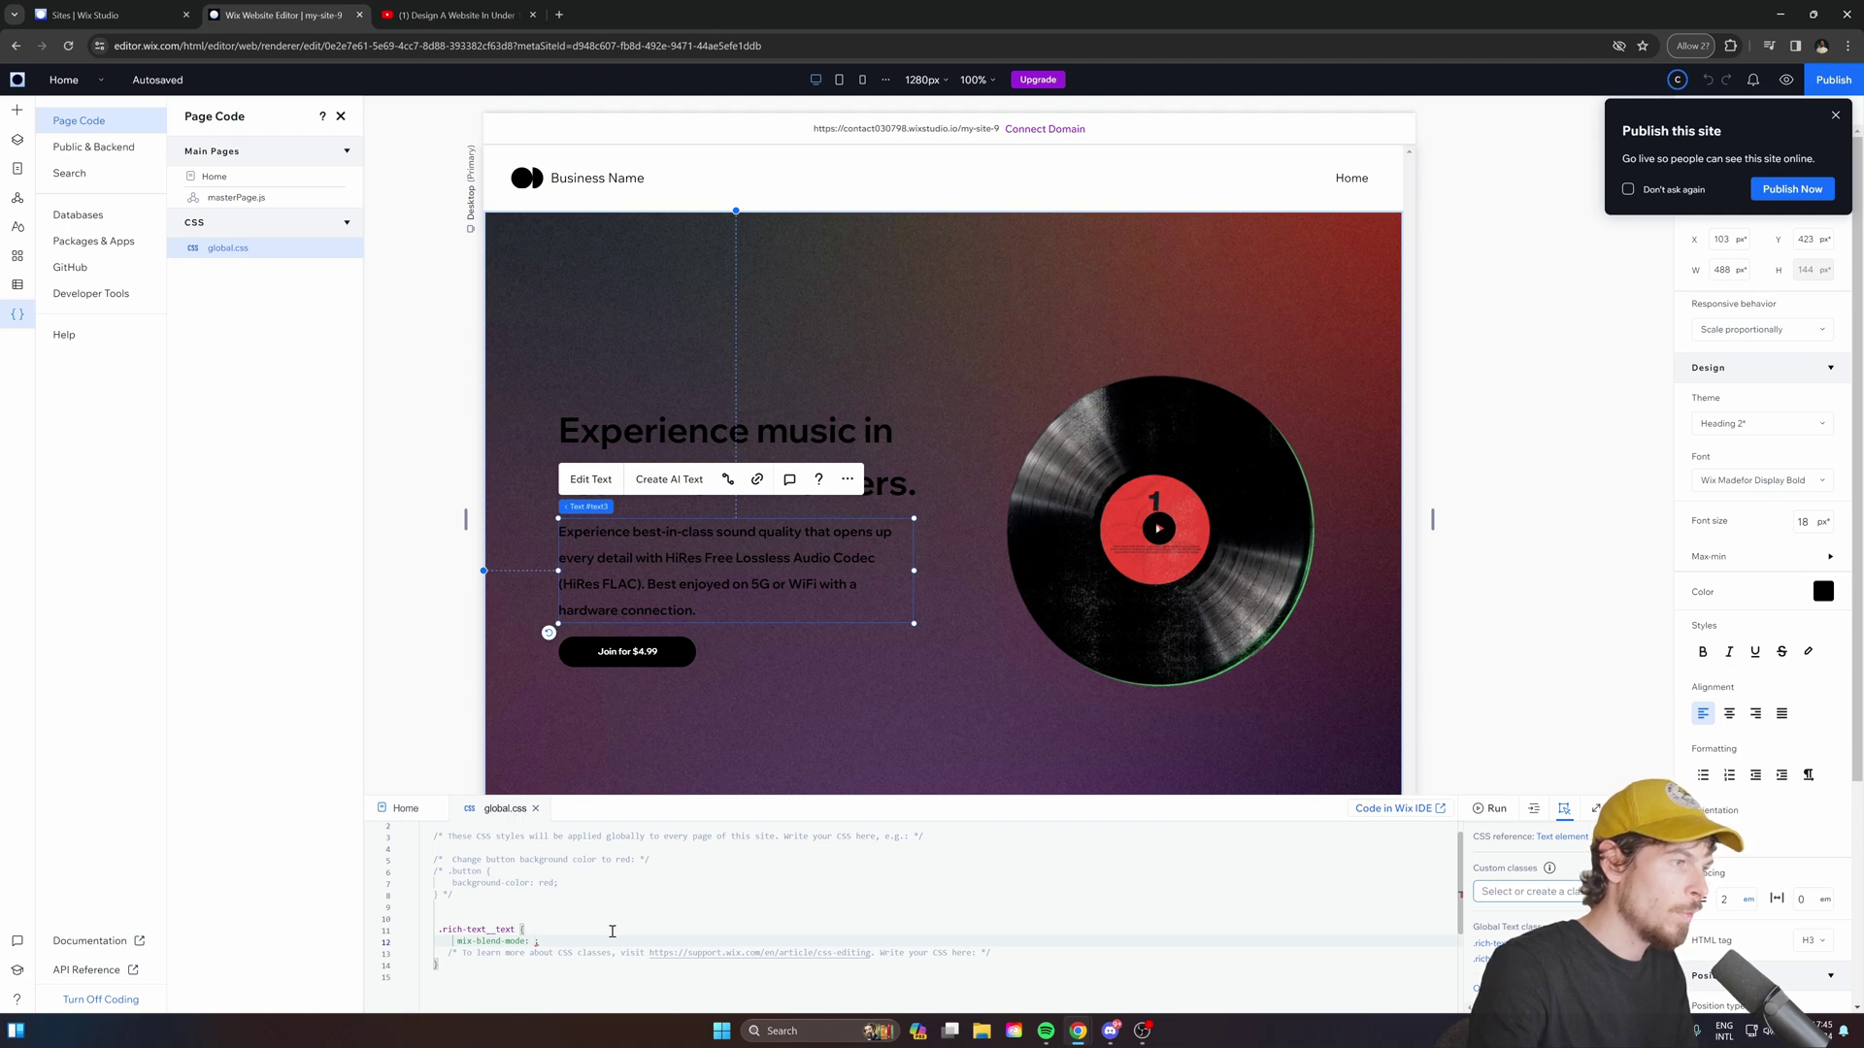
pyautogui.write('colo')
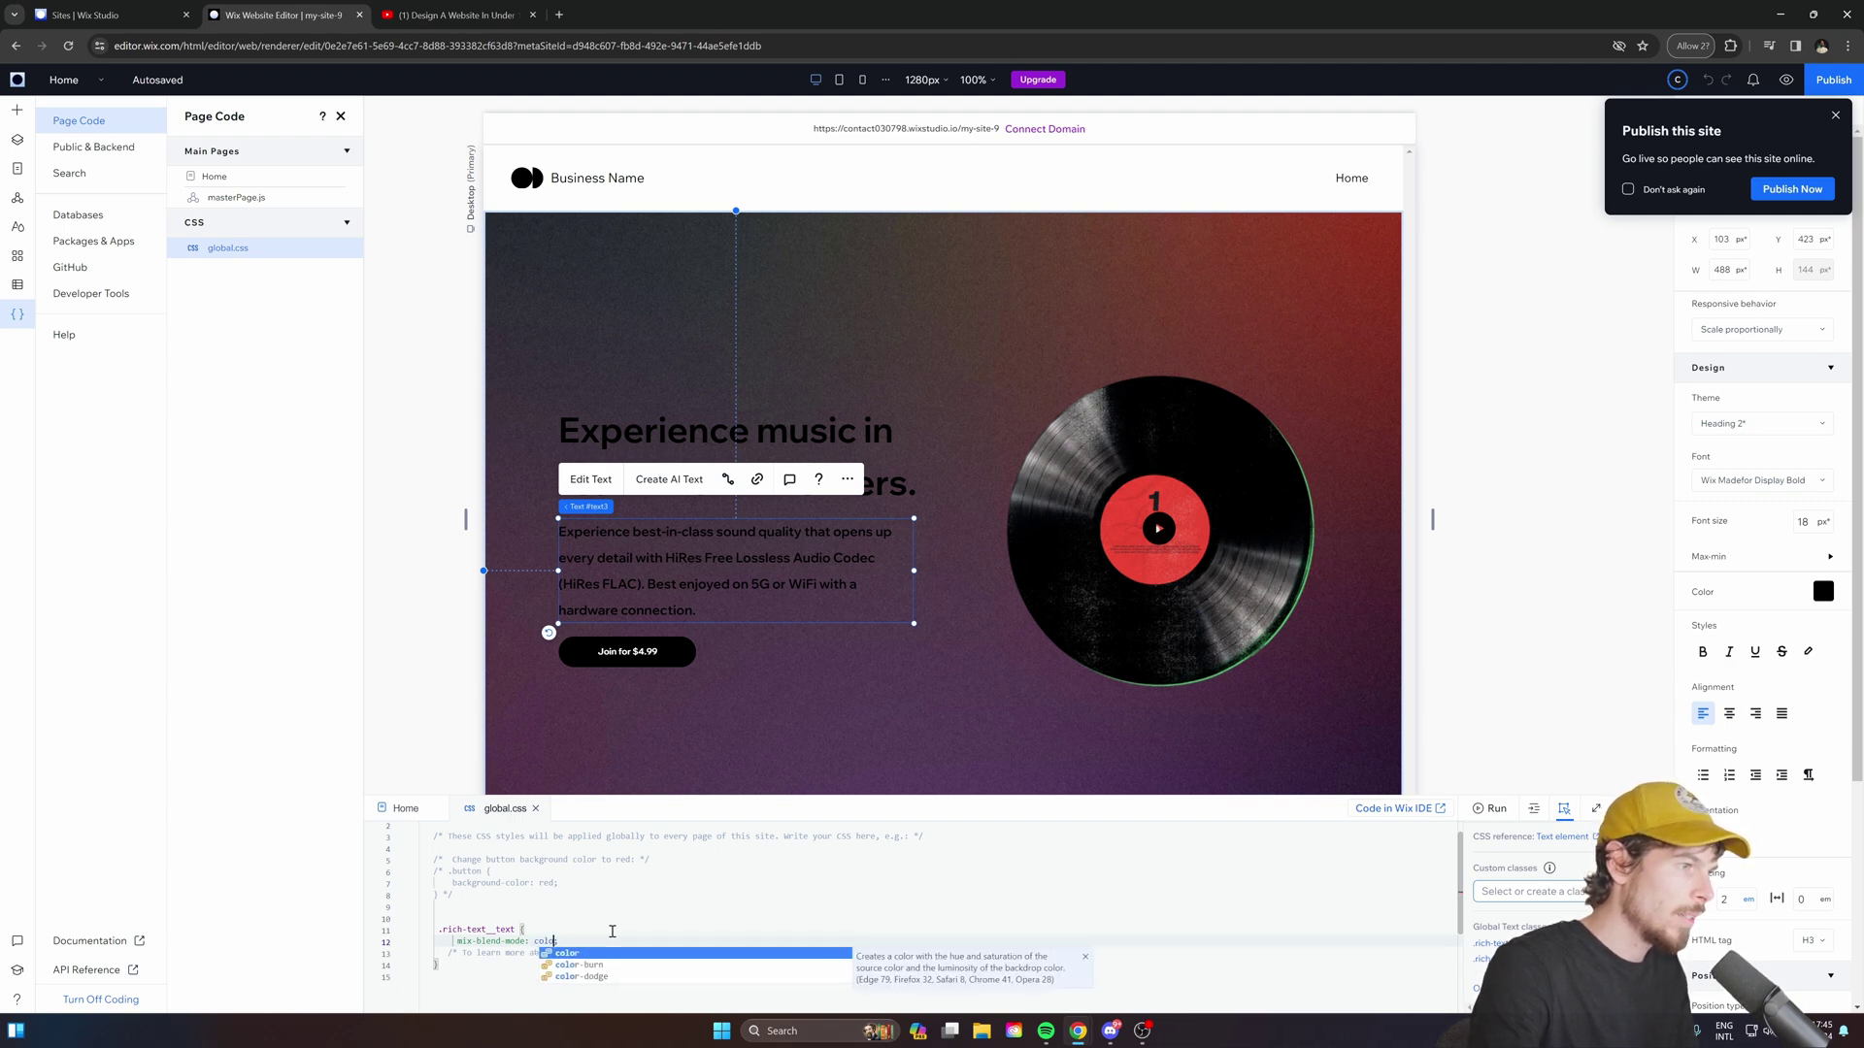
pyautogui.press('Return')
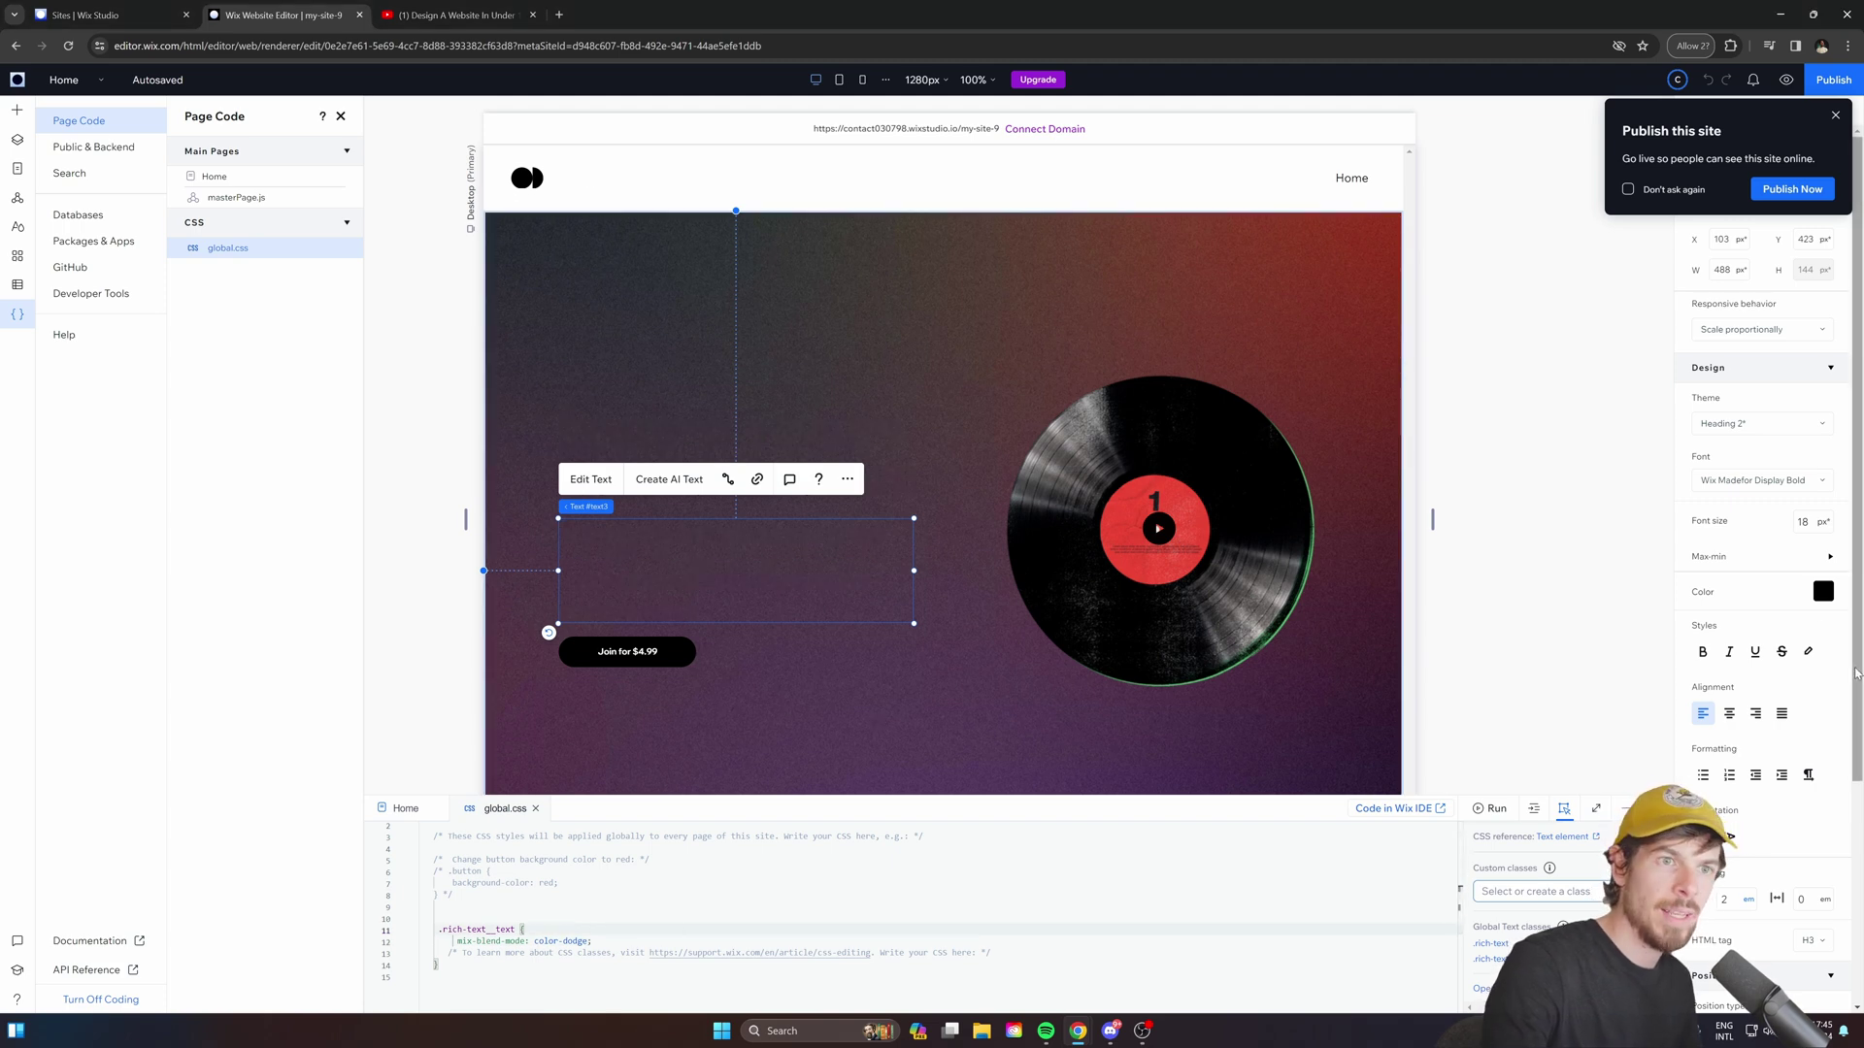
pyautogui.scroll(-2, 1765, 862)
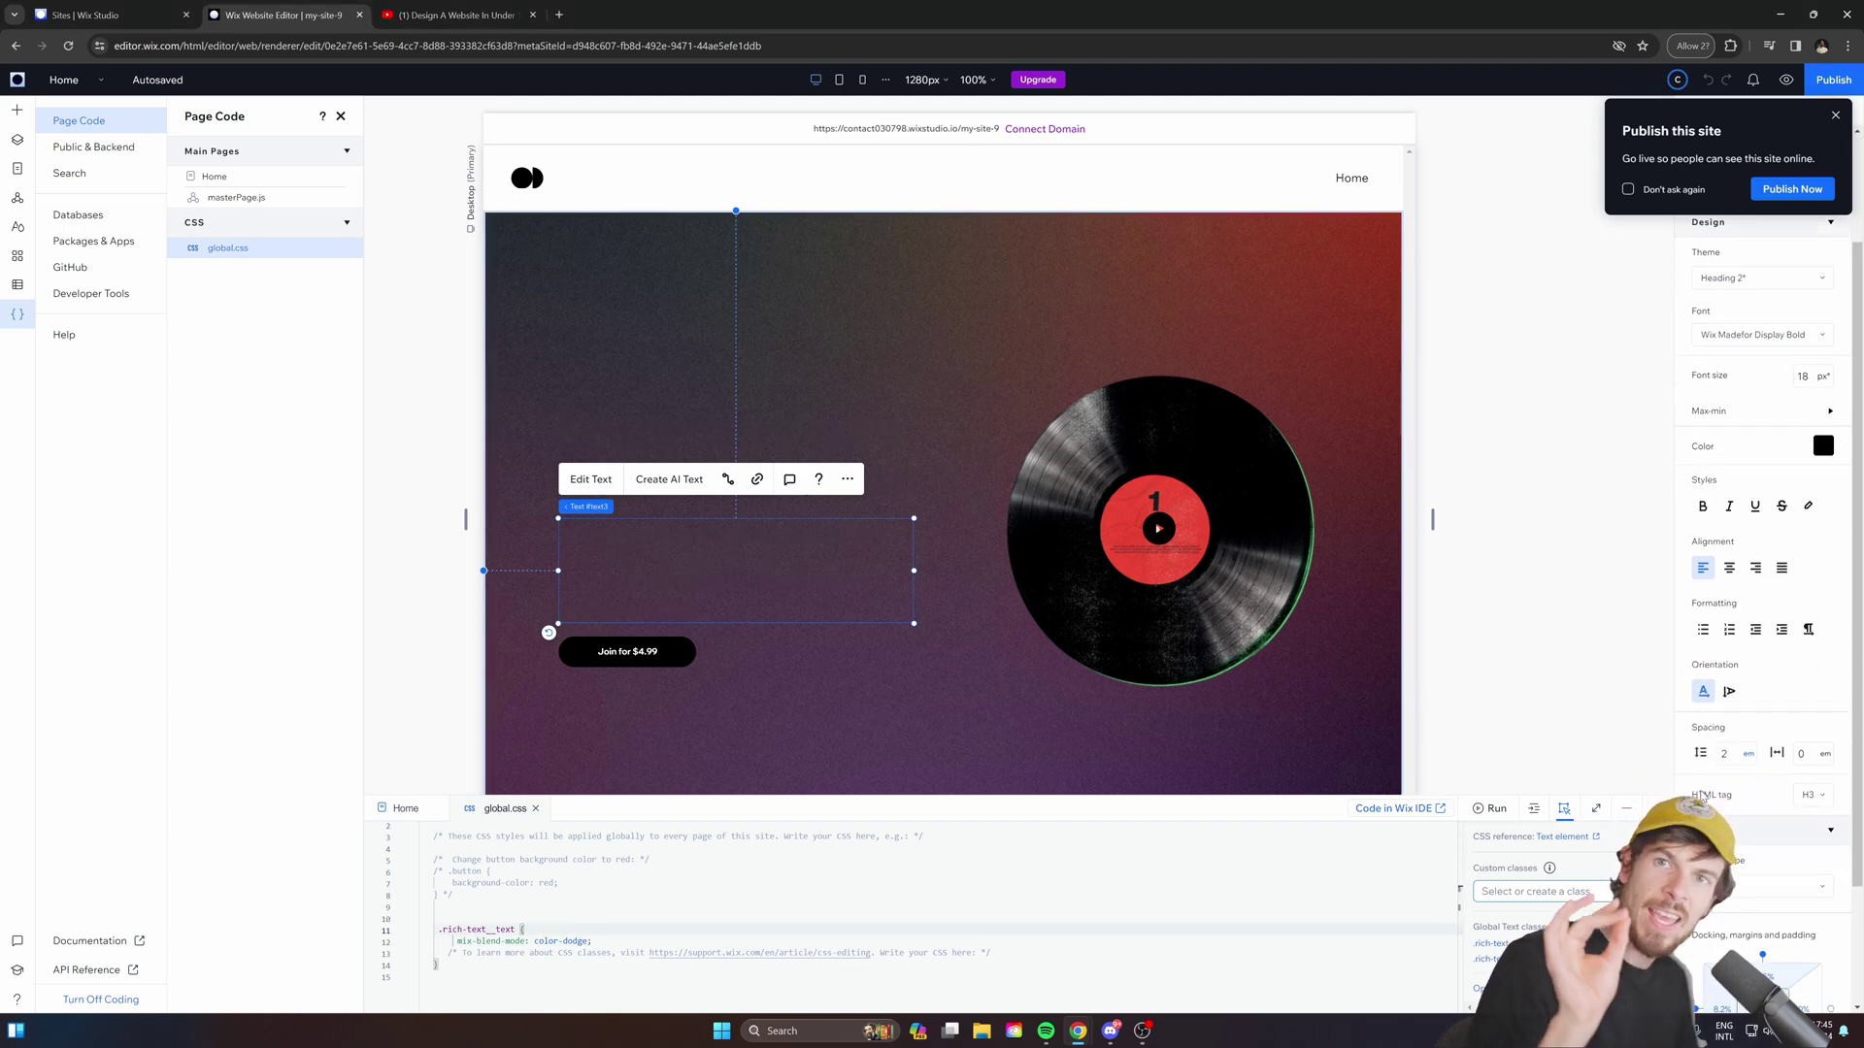
pyautogui.scroll(1, 1792, 505)
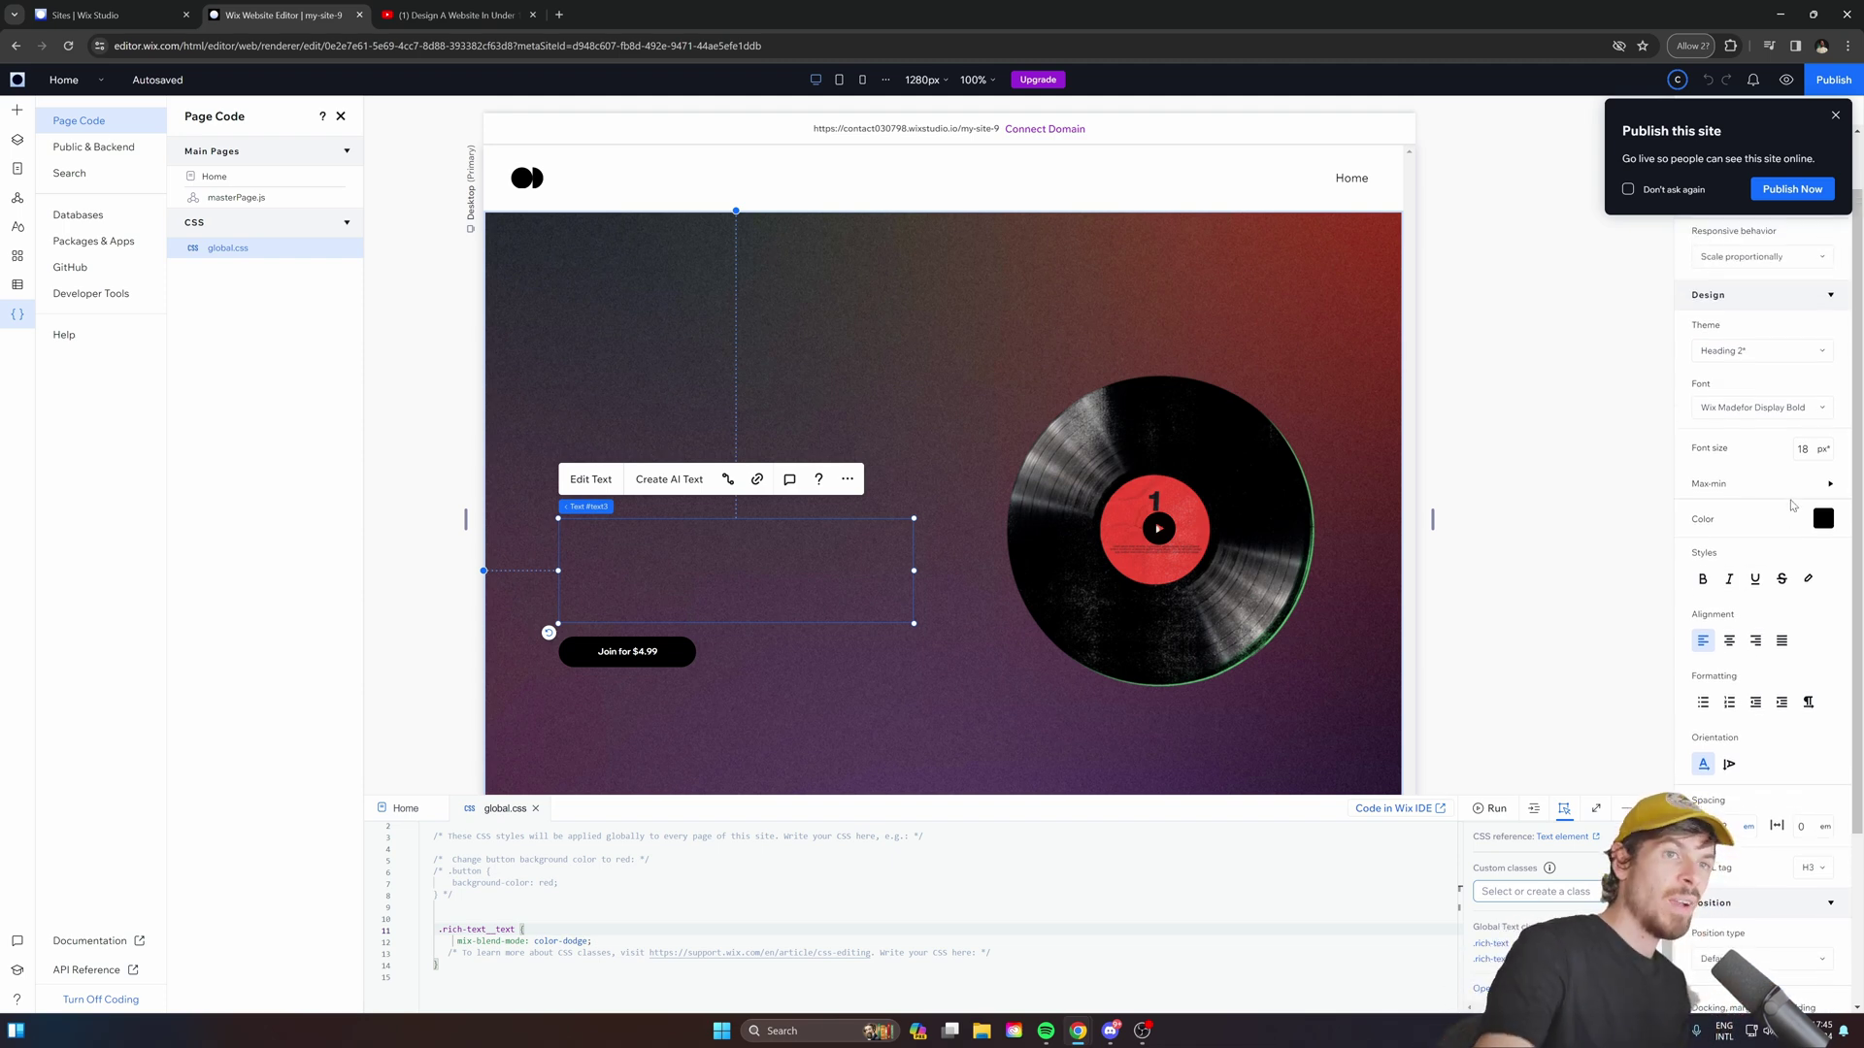
pyautogui.click(1823, 520)
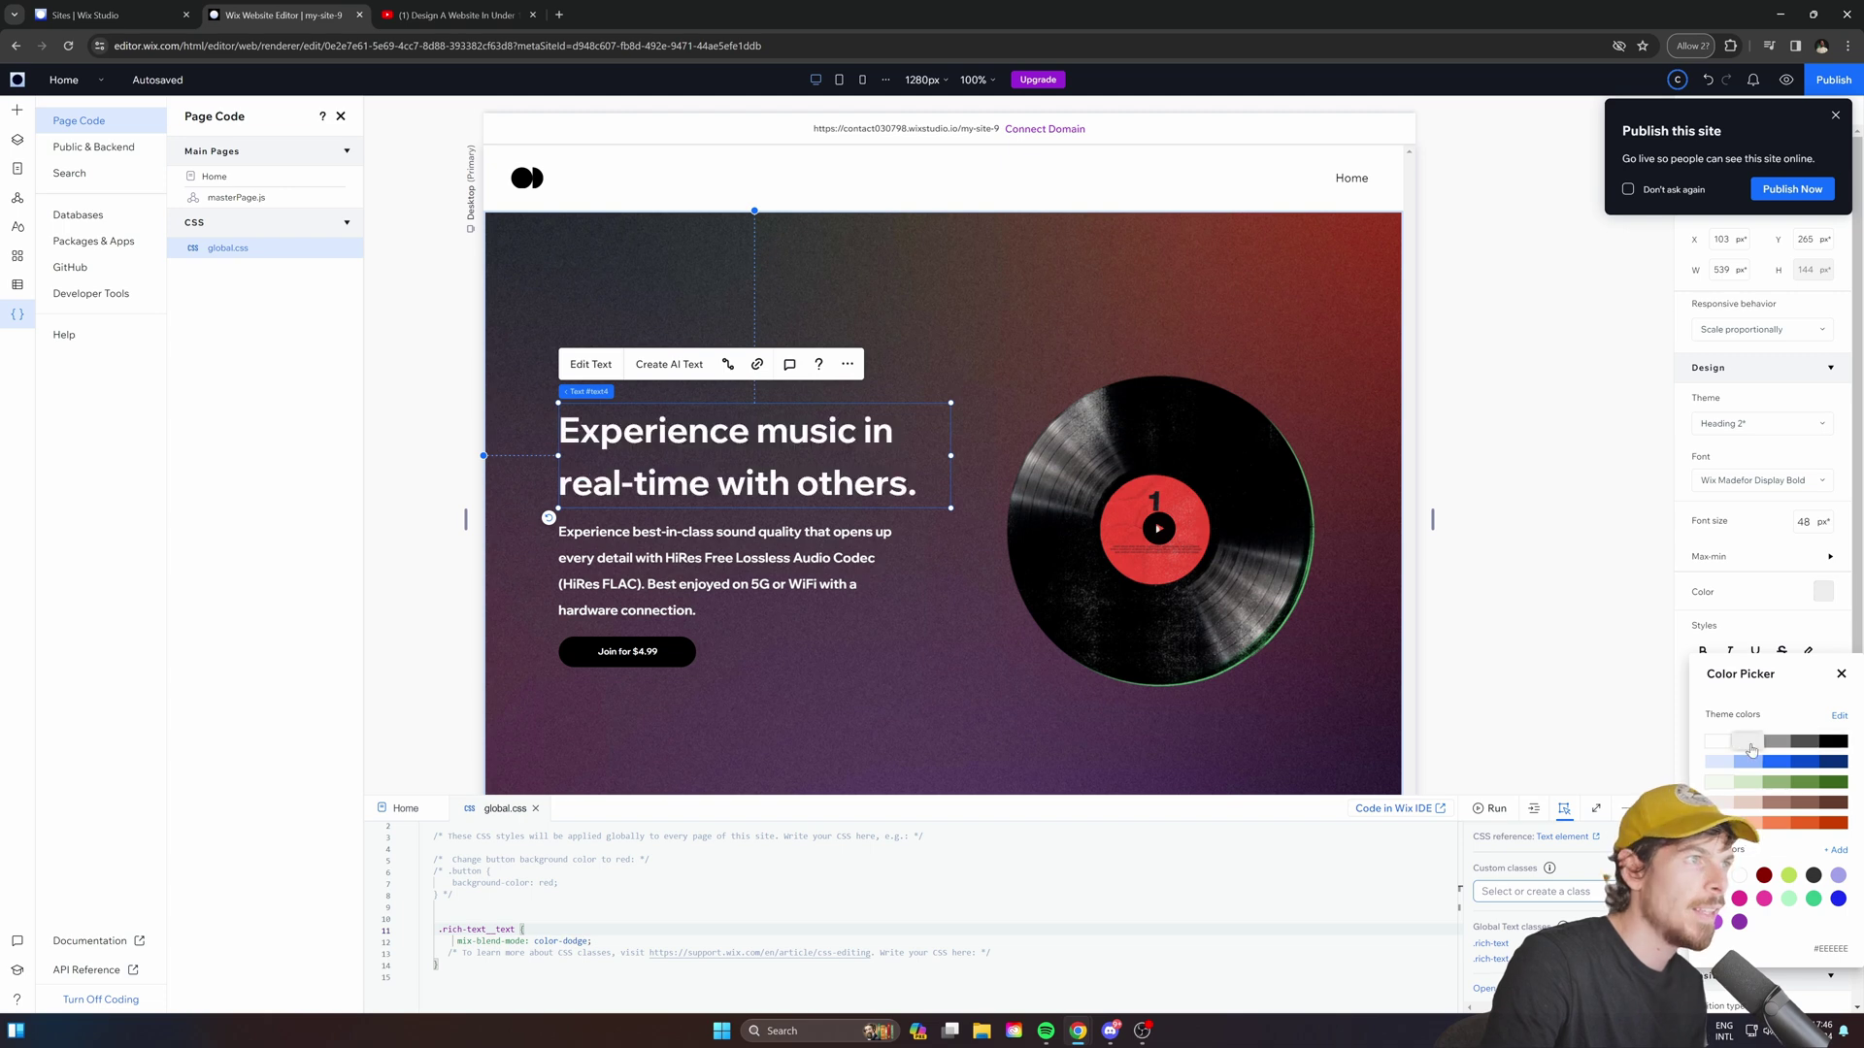
# Make the hero heading grey and preview the color-dodge blend.
pyautogui.click(1780, 745)
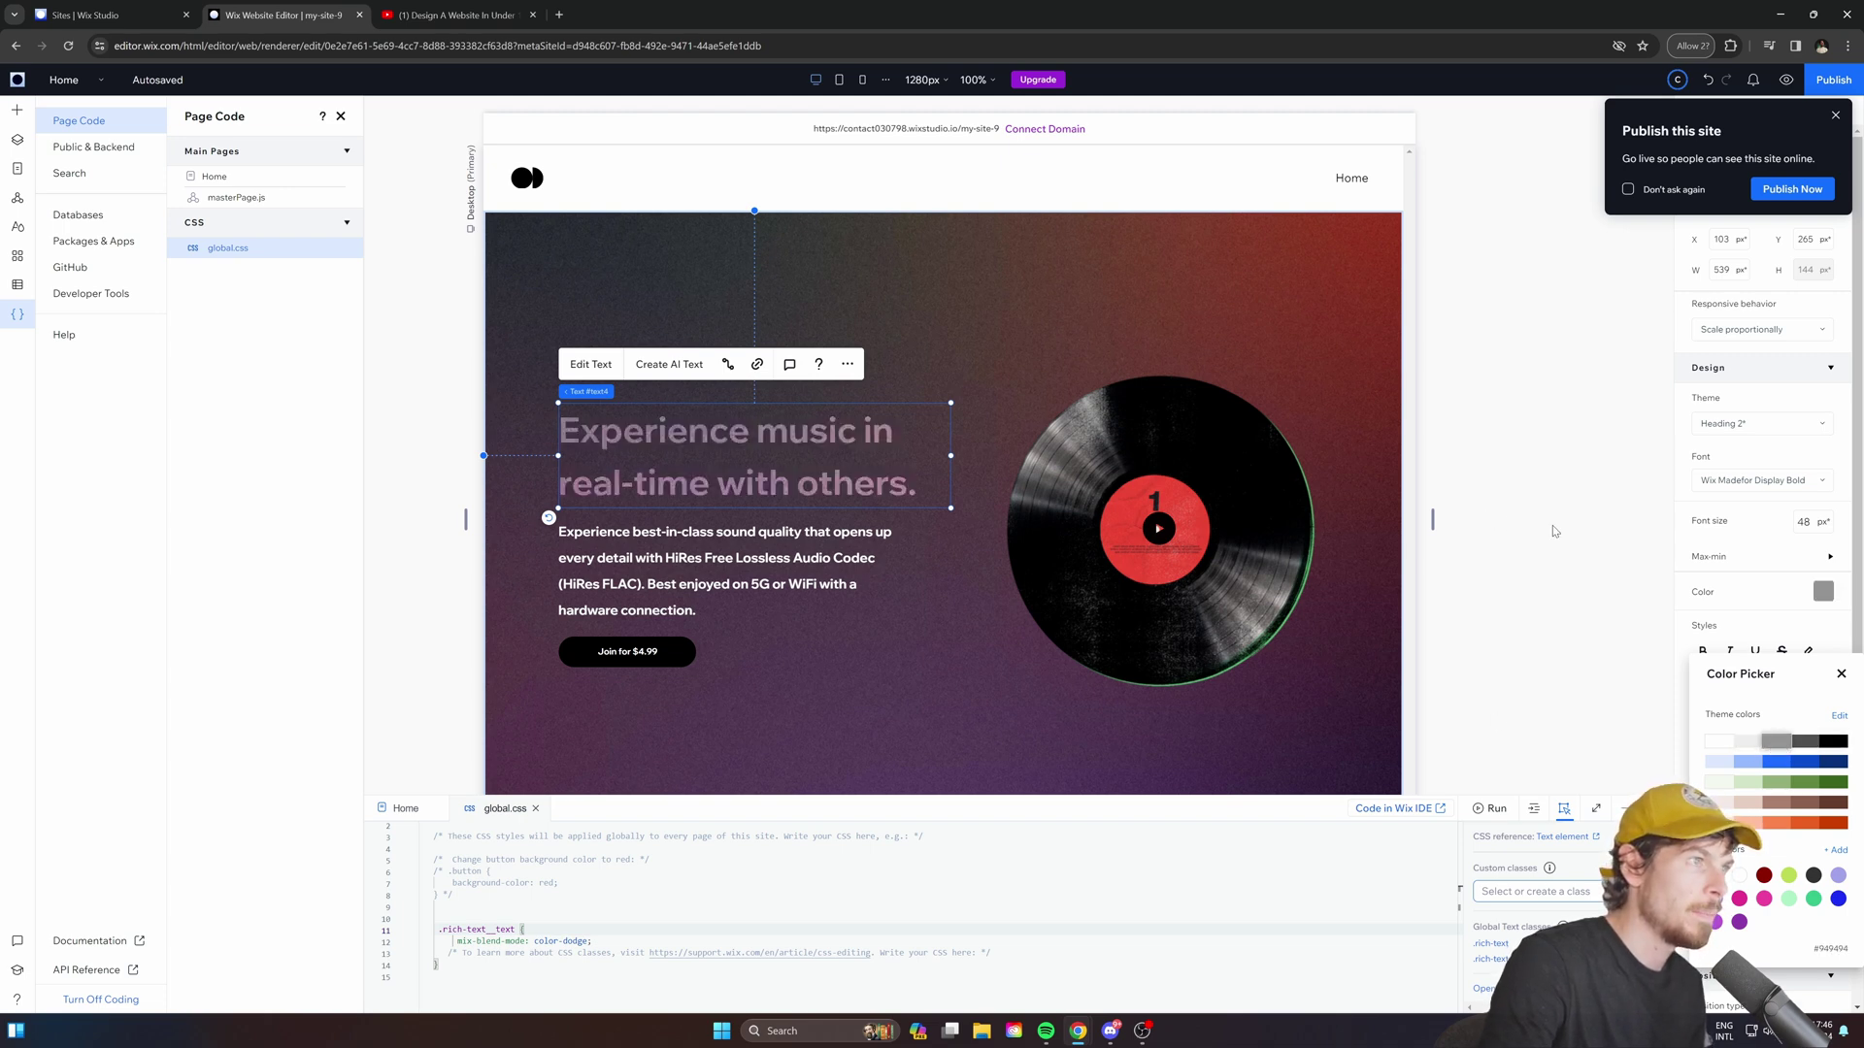
pyautogui.hotkey('ctrl', 'shift', 'p')
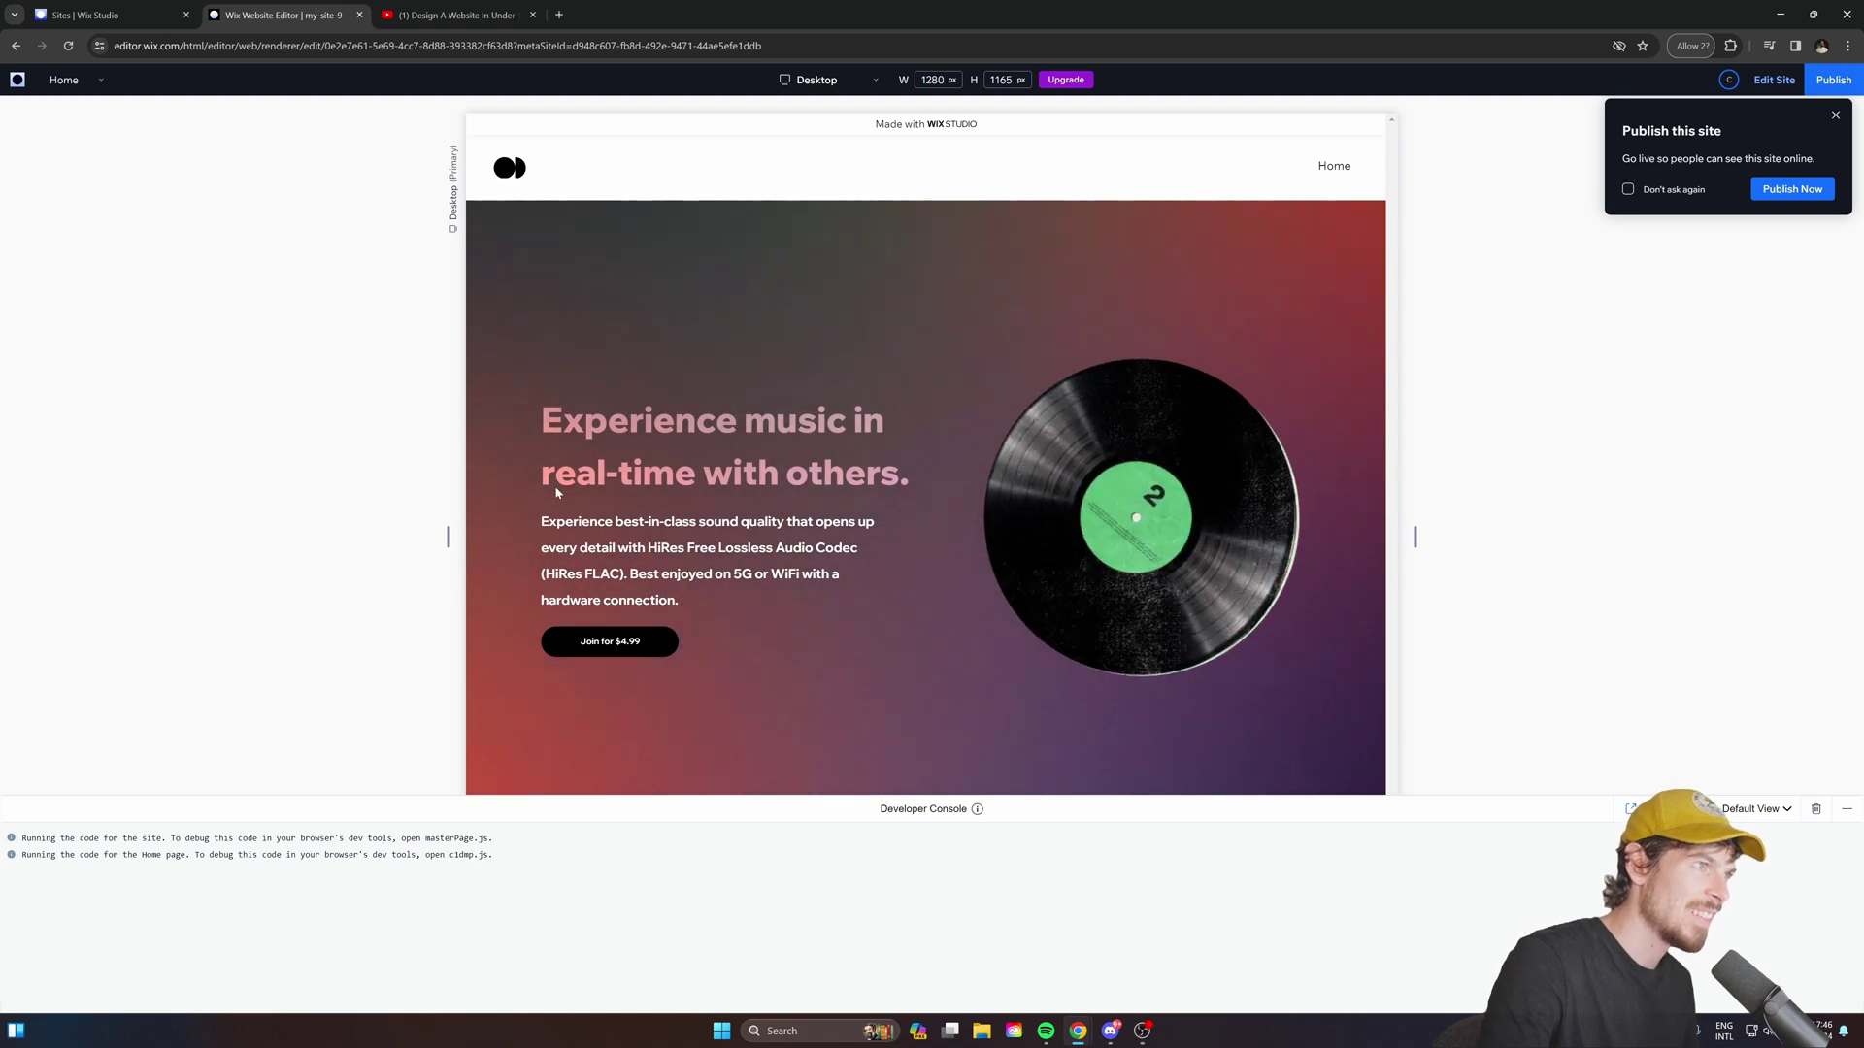
pyautogui.moveTo(556, 492); pyautogui.dragTo(642, 476)
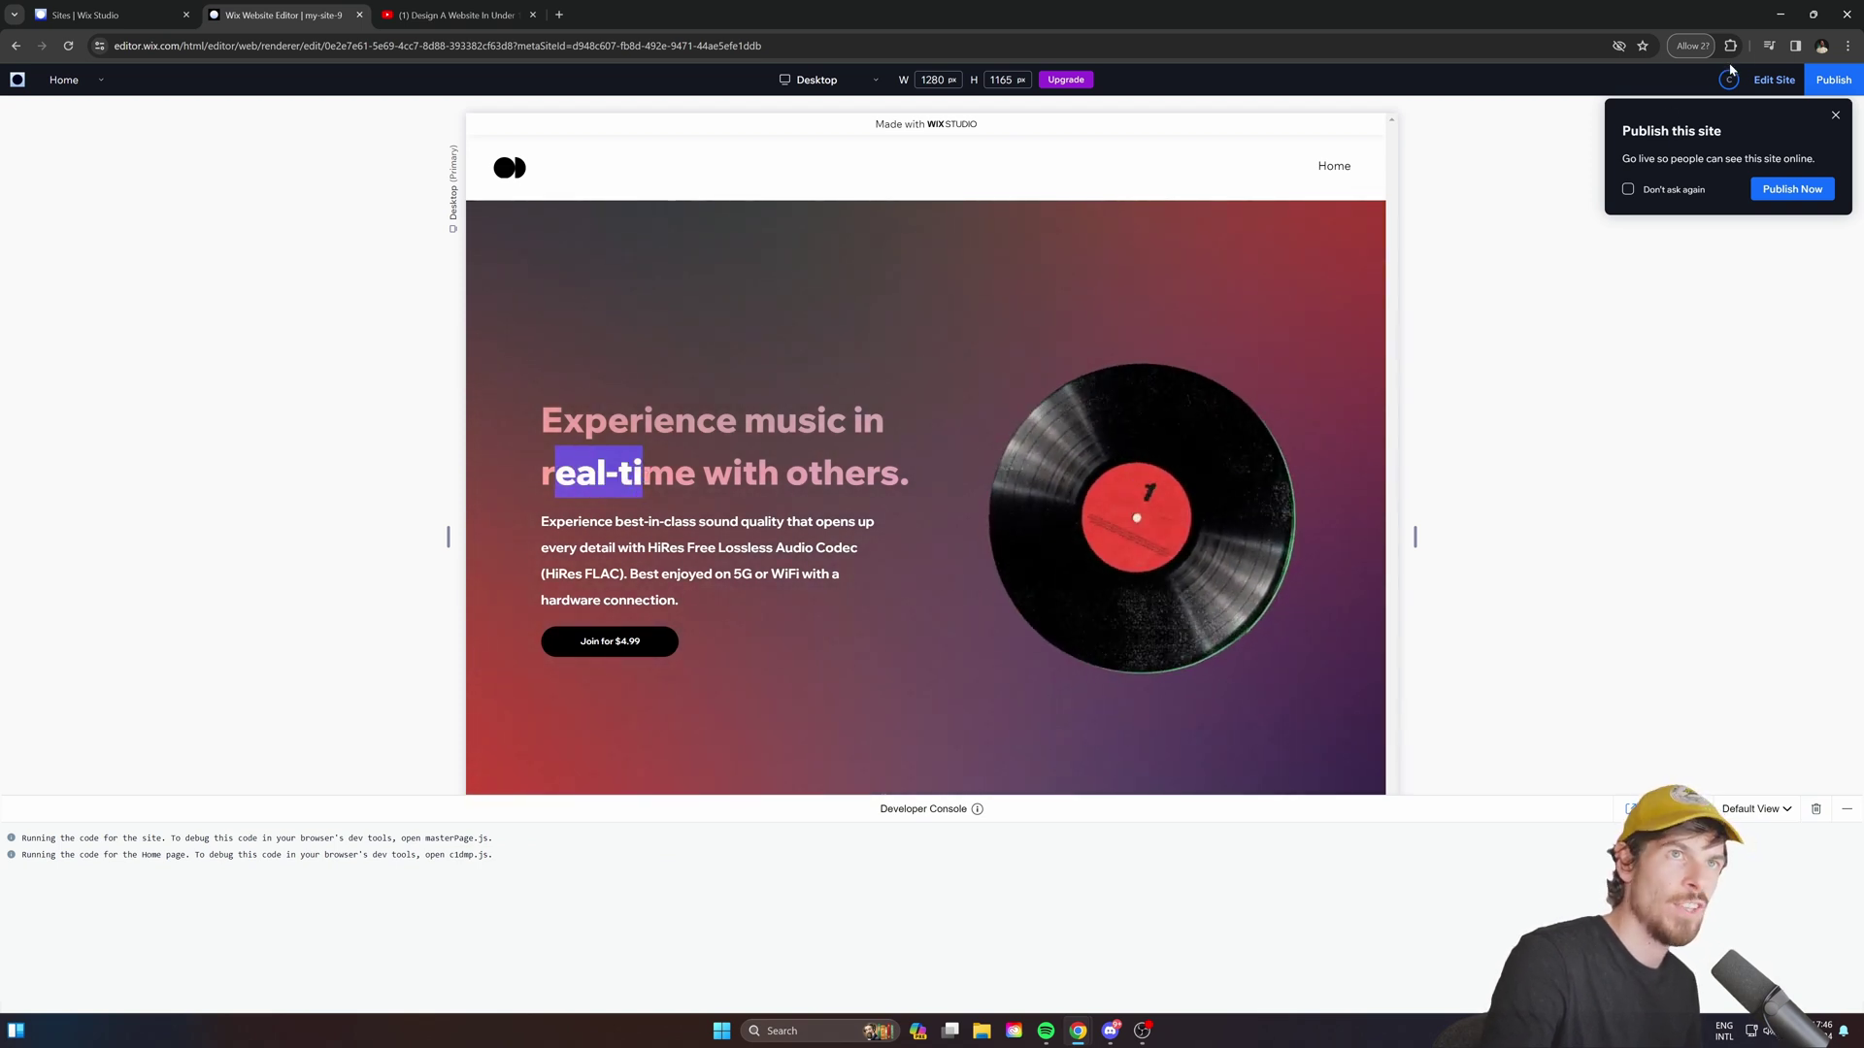
pyautogui.click(1738, 124)
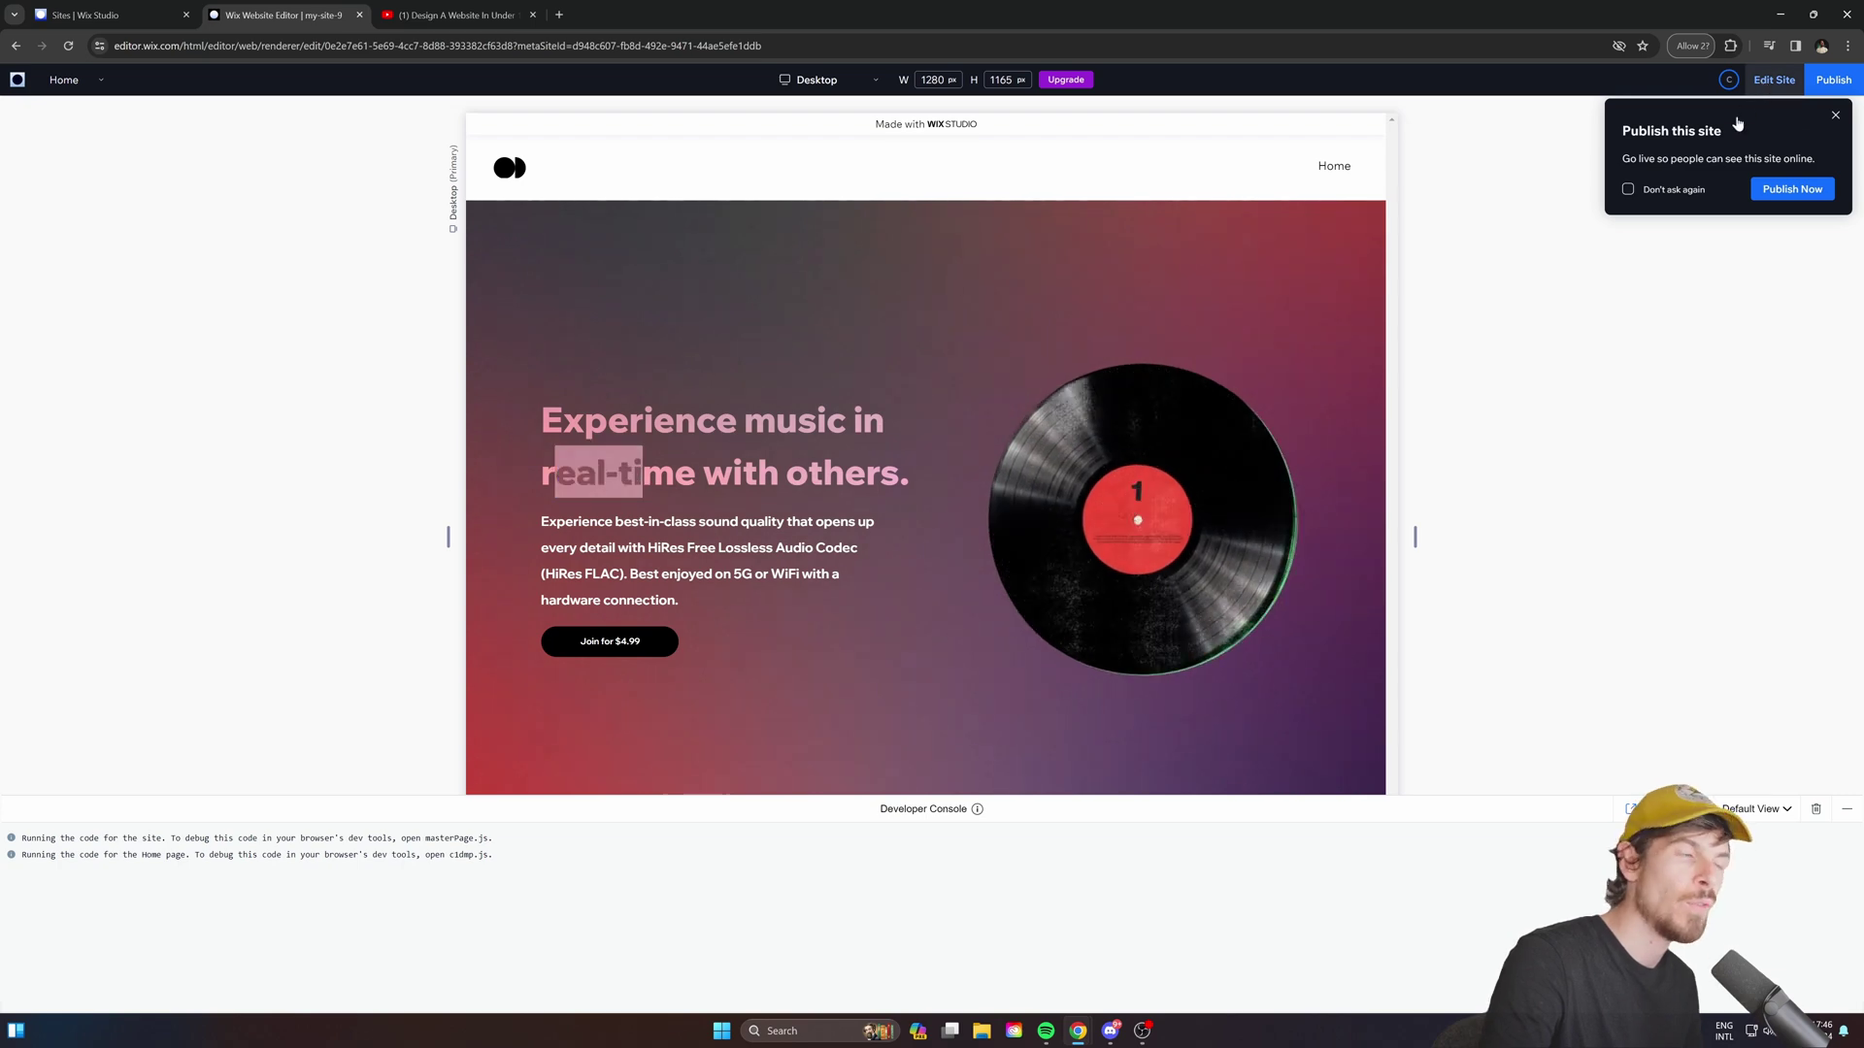
pyautogui.hotkey('ctrl', 'shift', 'p')
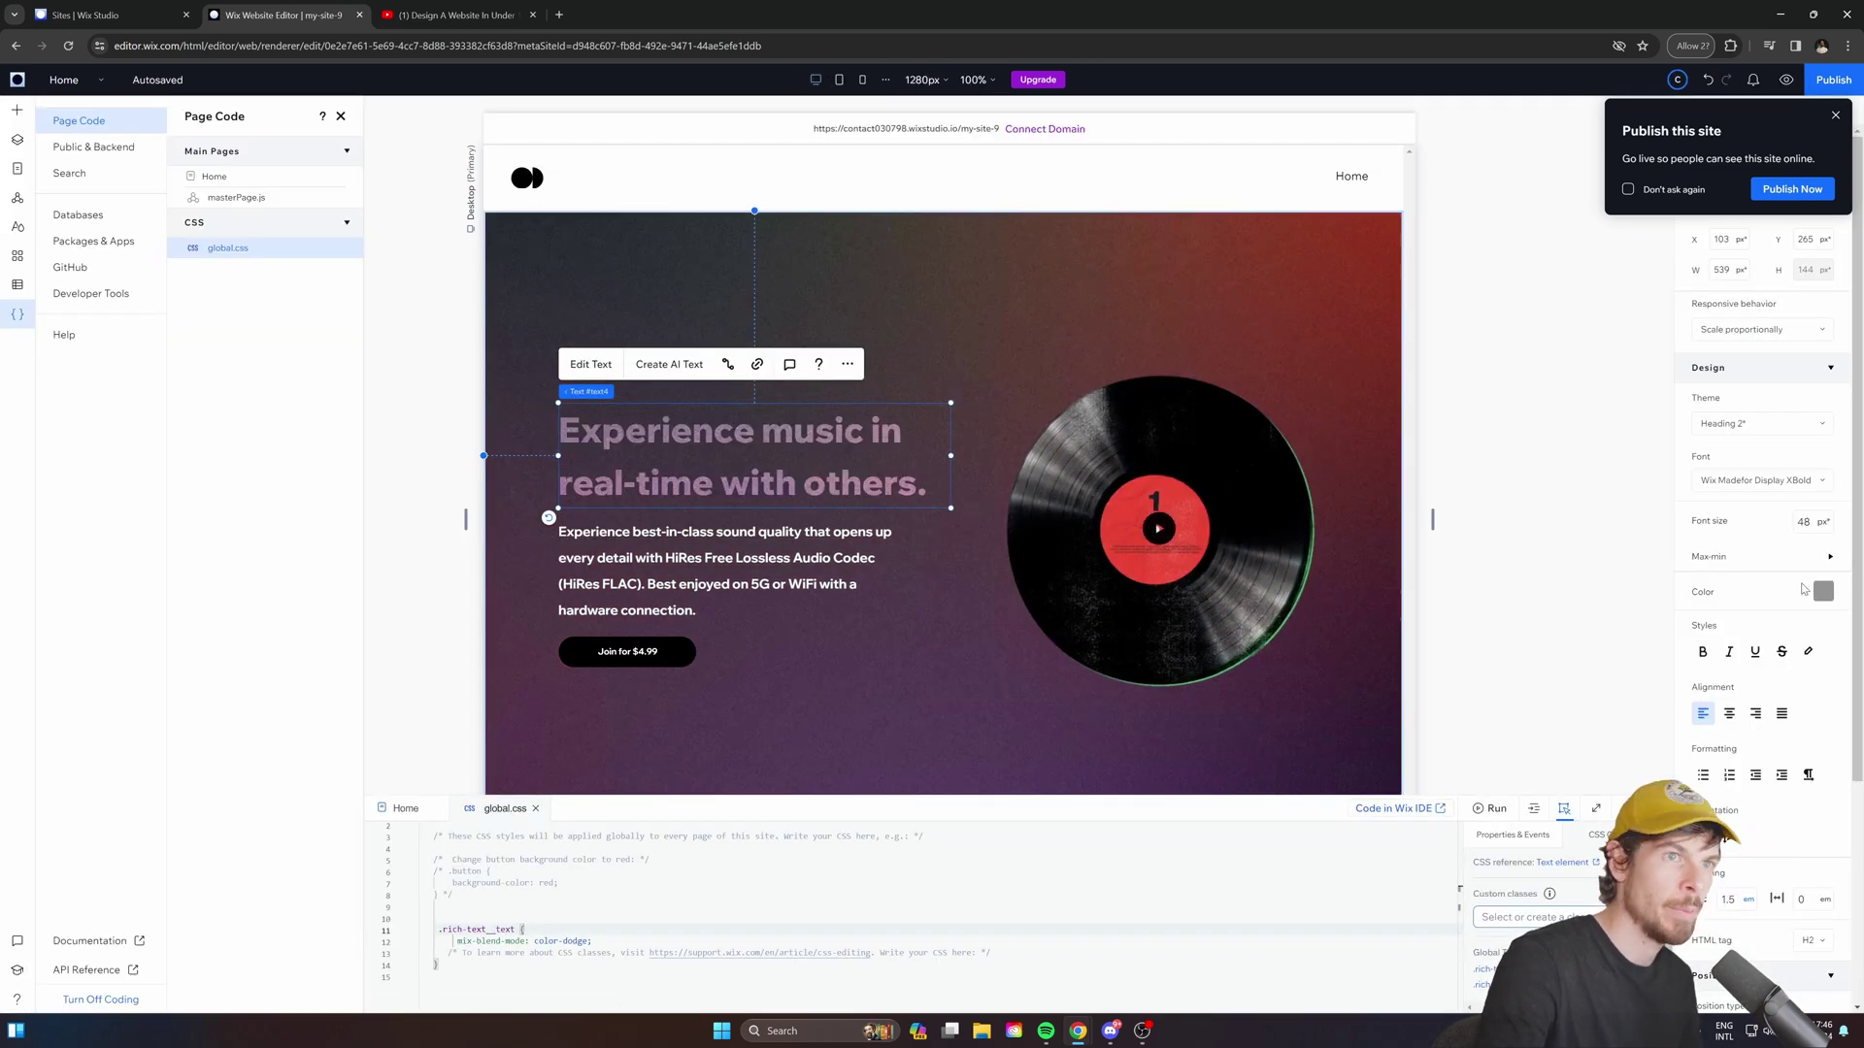
# Switch the hero background to Red and Blue Gradient and preview the result.
pyautogui.click(920, 501)
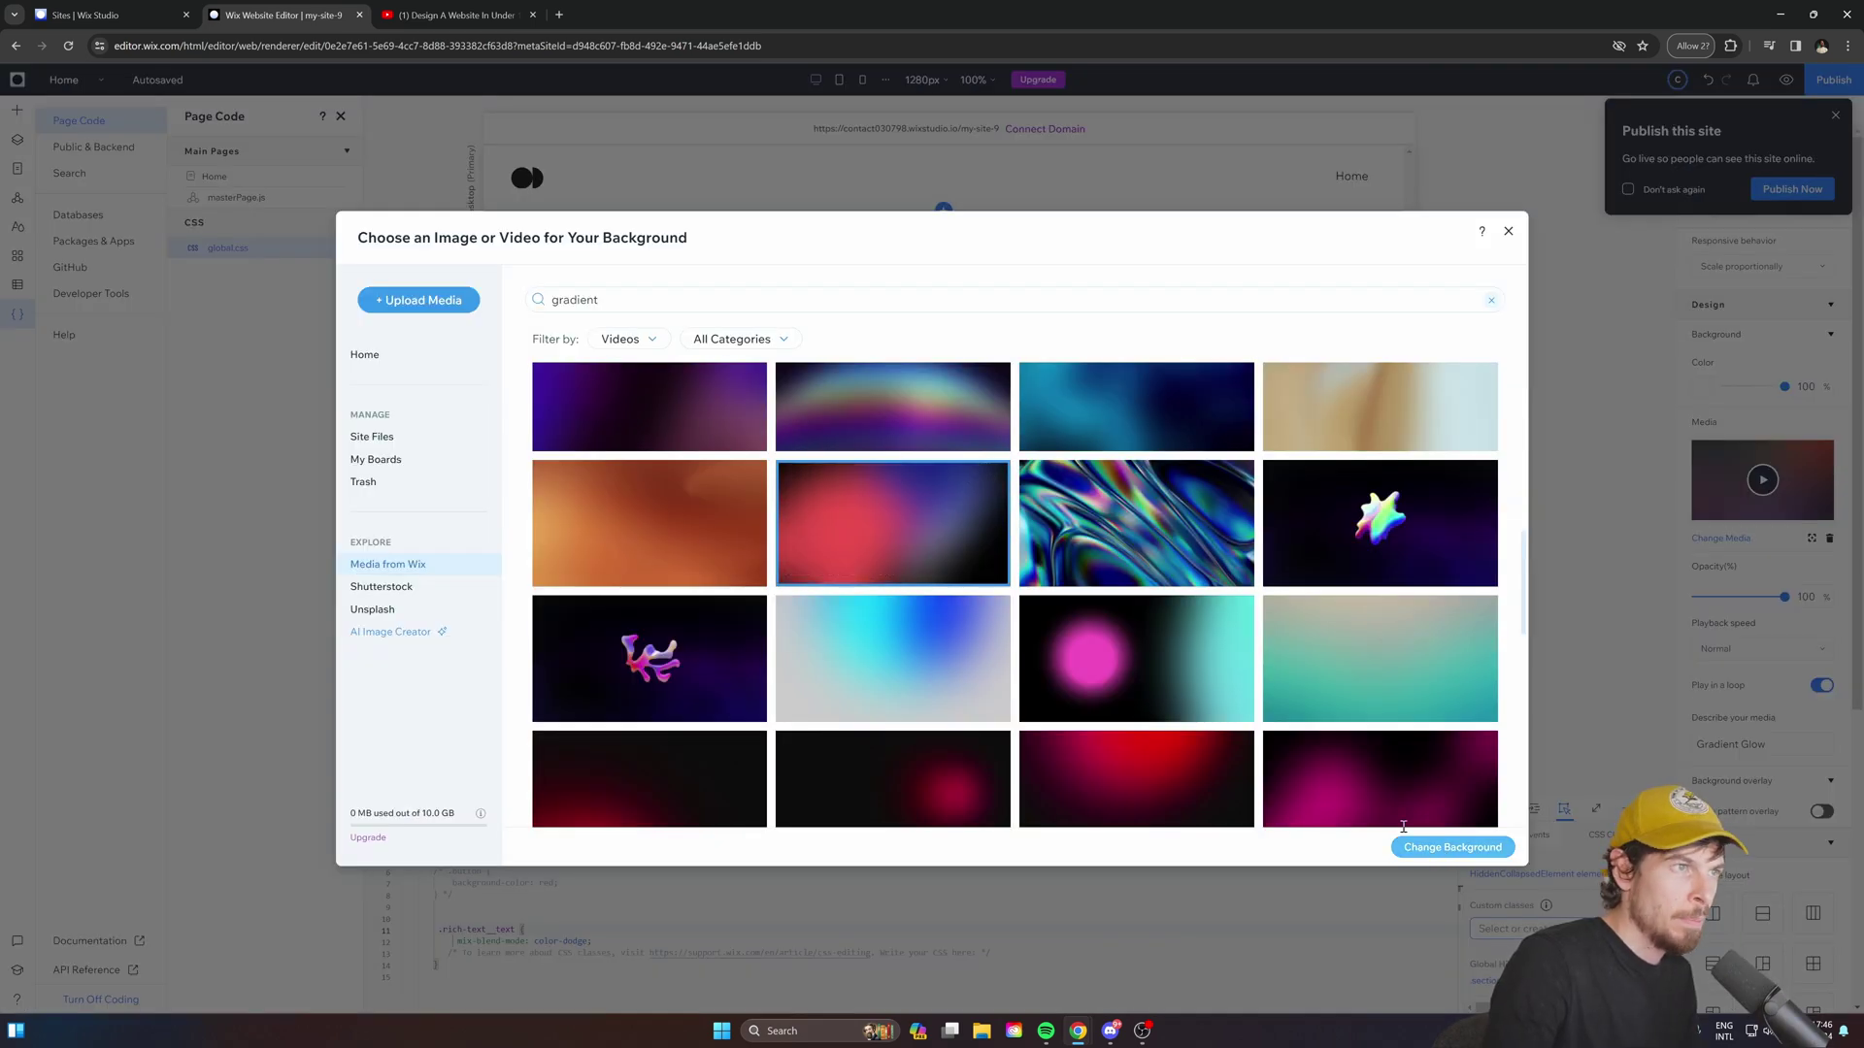
pyautogui.click(1427, 846)
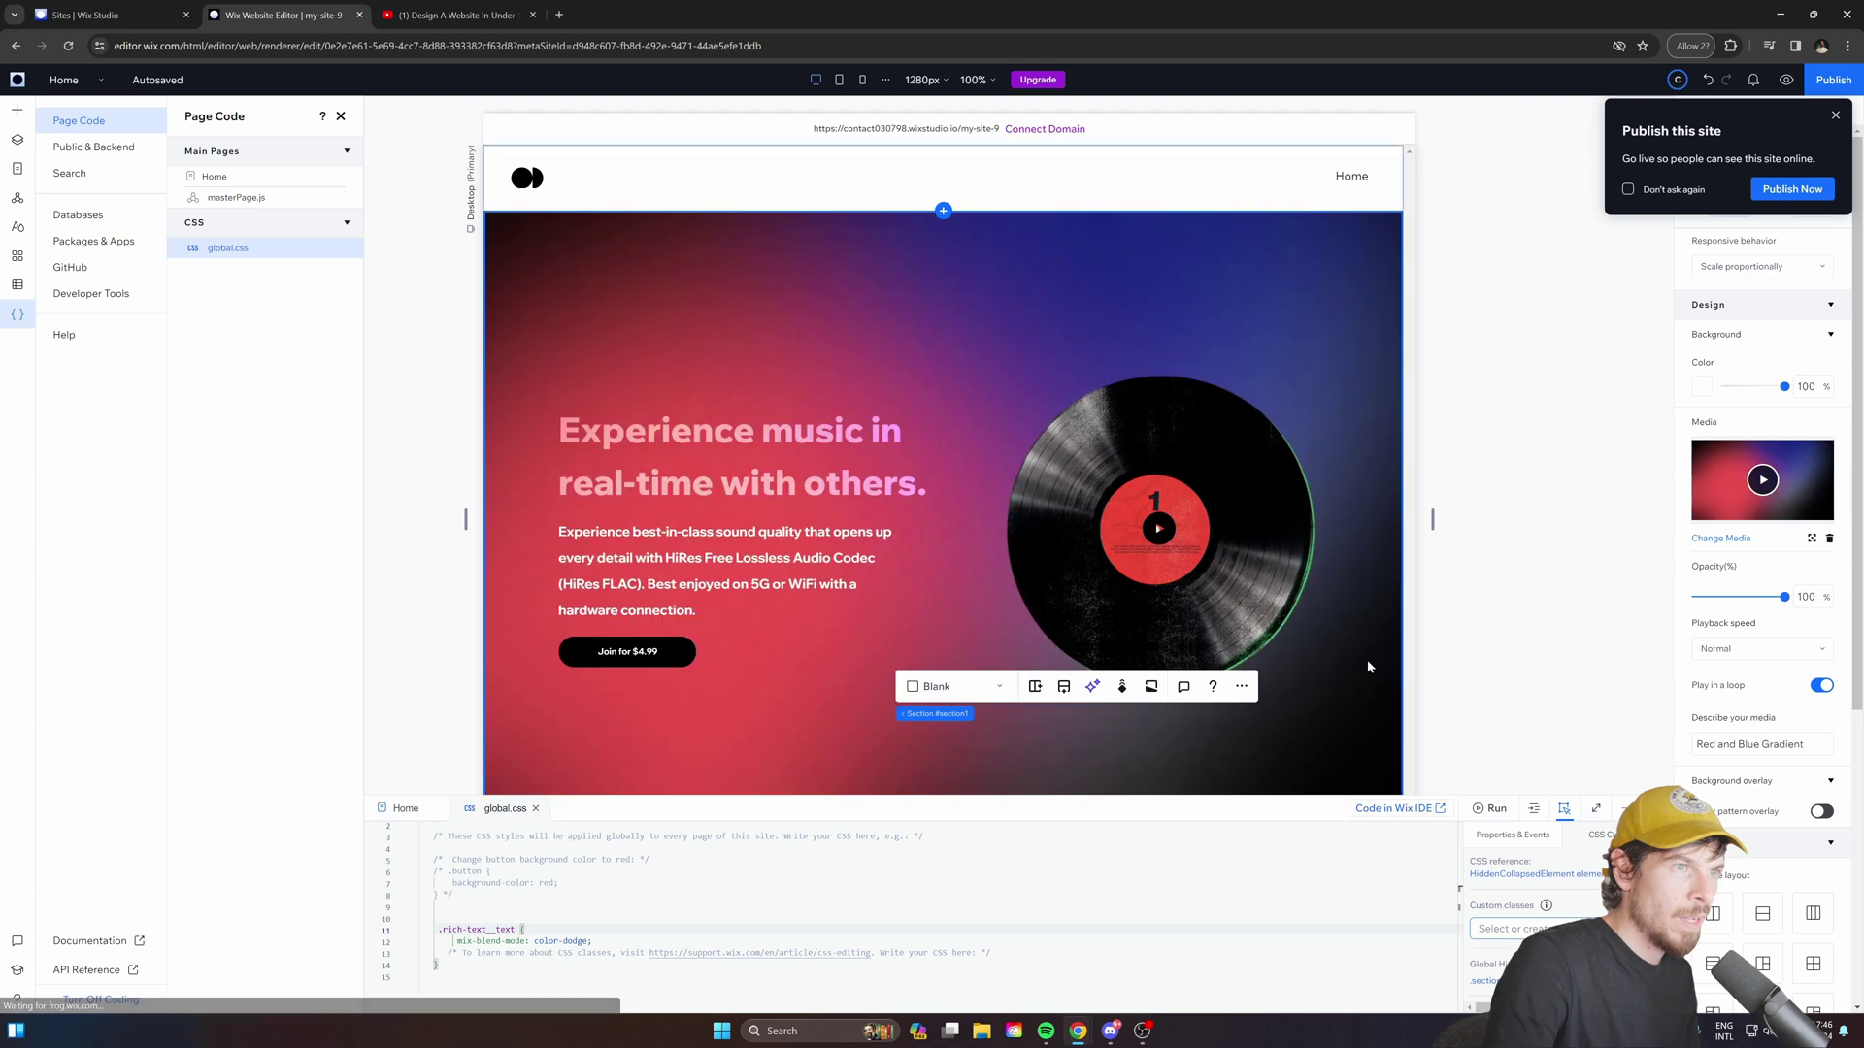
pyautogui.click(1786, 79)
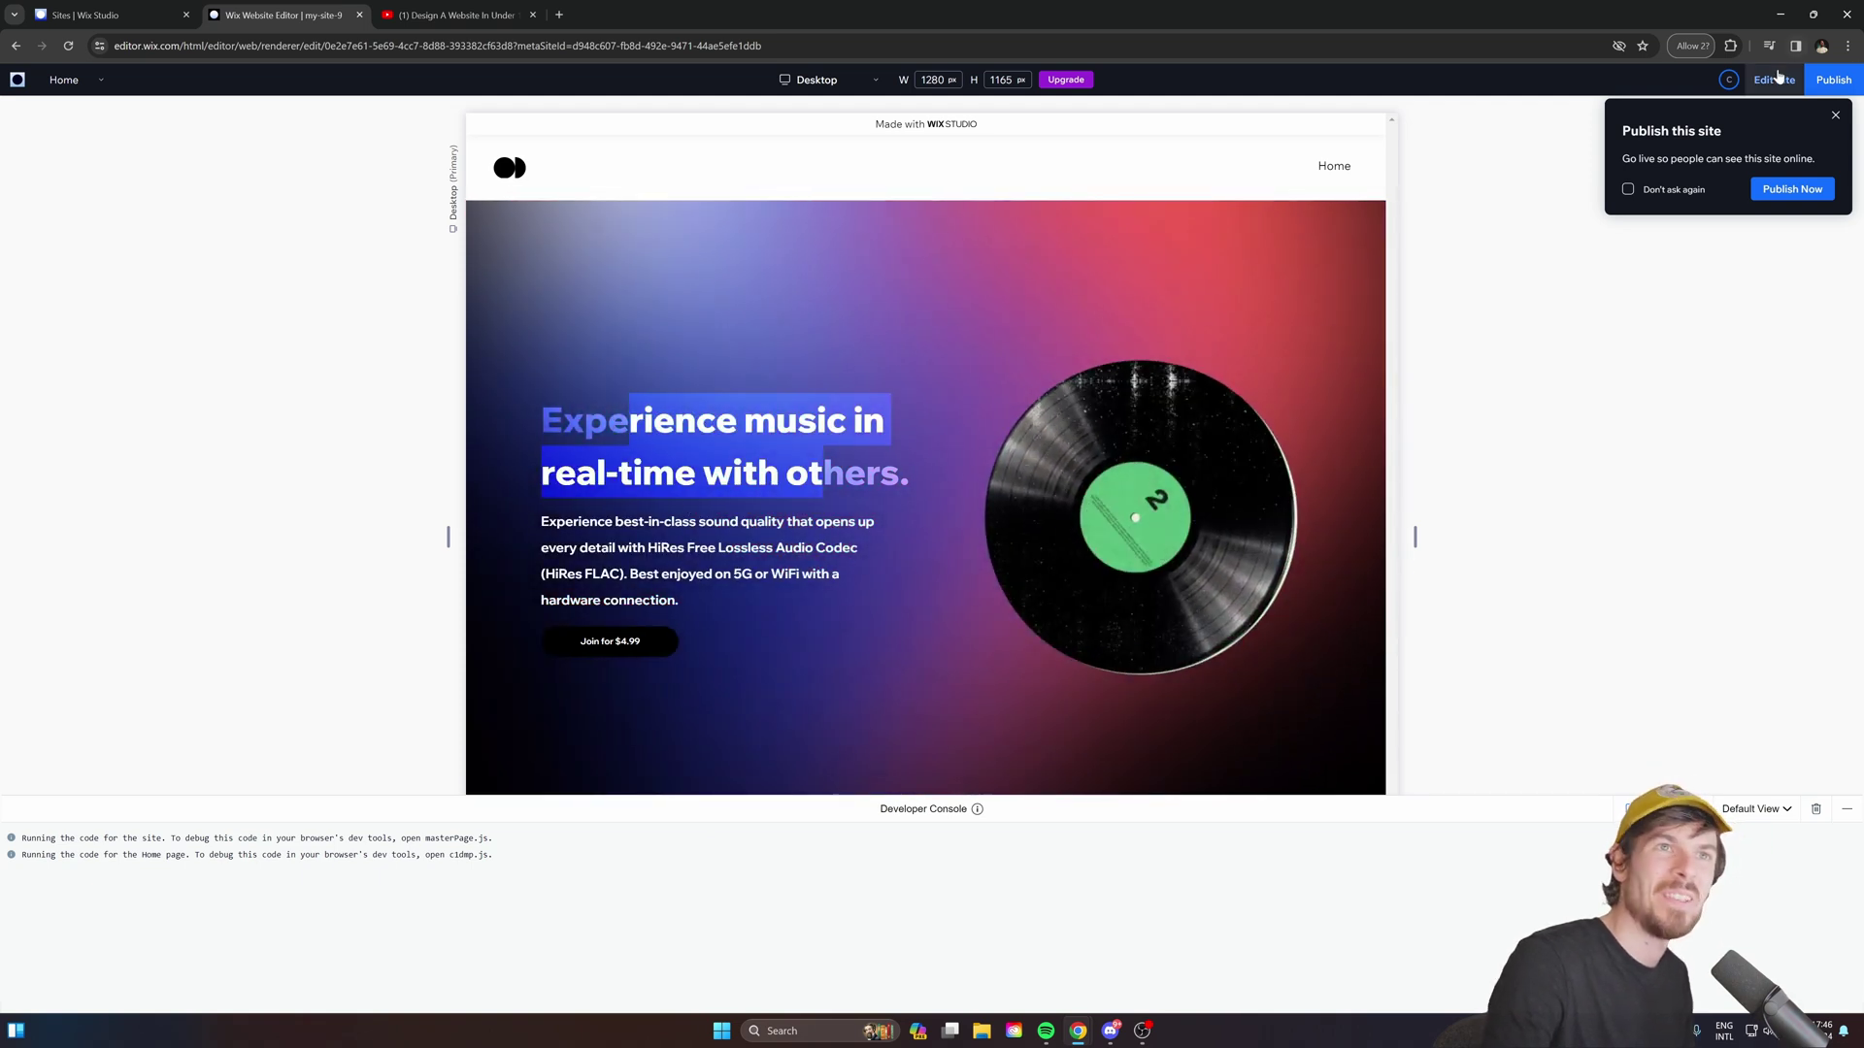
pyautogui.click(1773, 80)
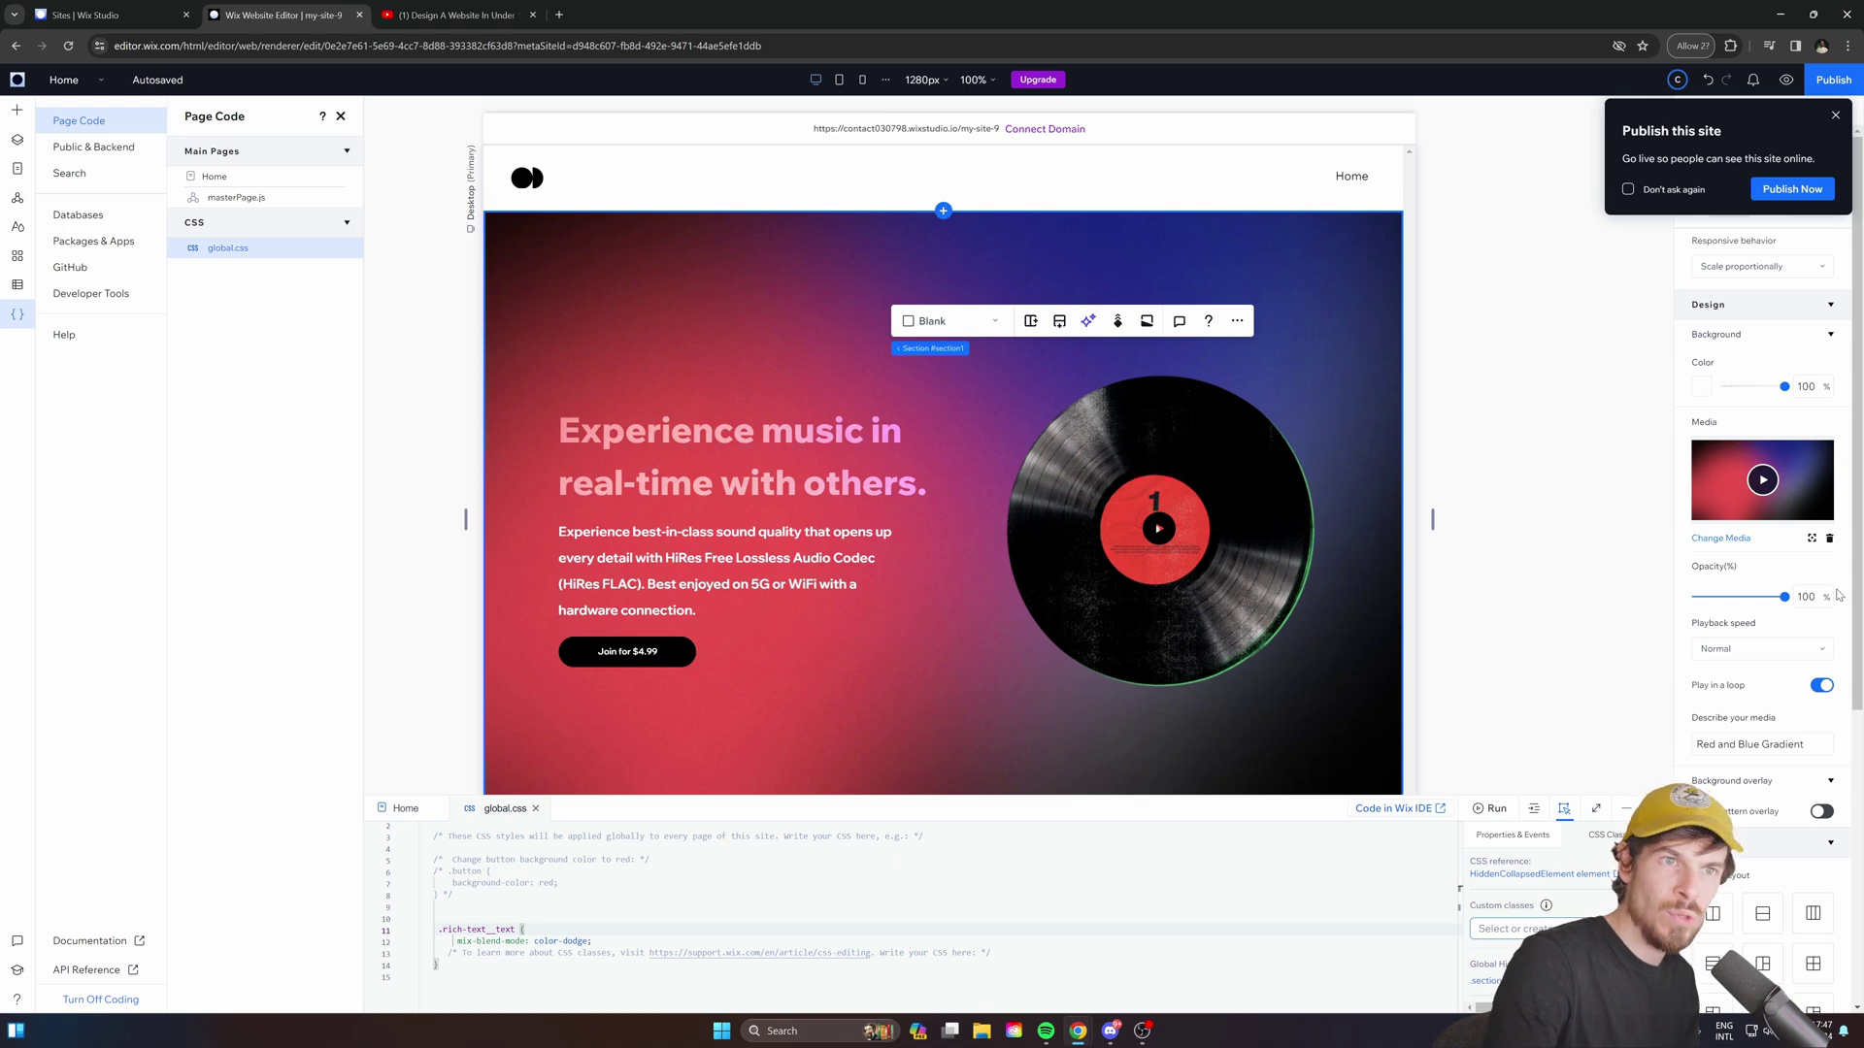
# Apply the second pattern overlay to the hero background and narrow the heading box.
pyautogui.scroll(-2, 1722, 735)
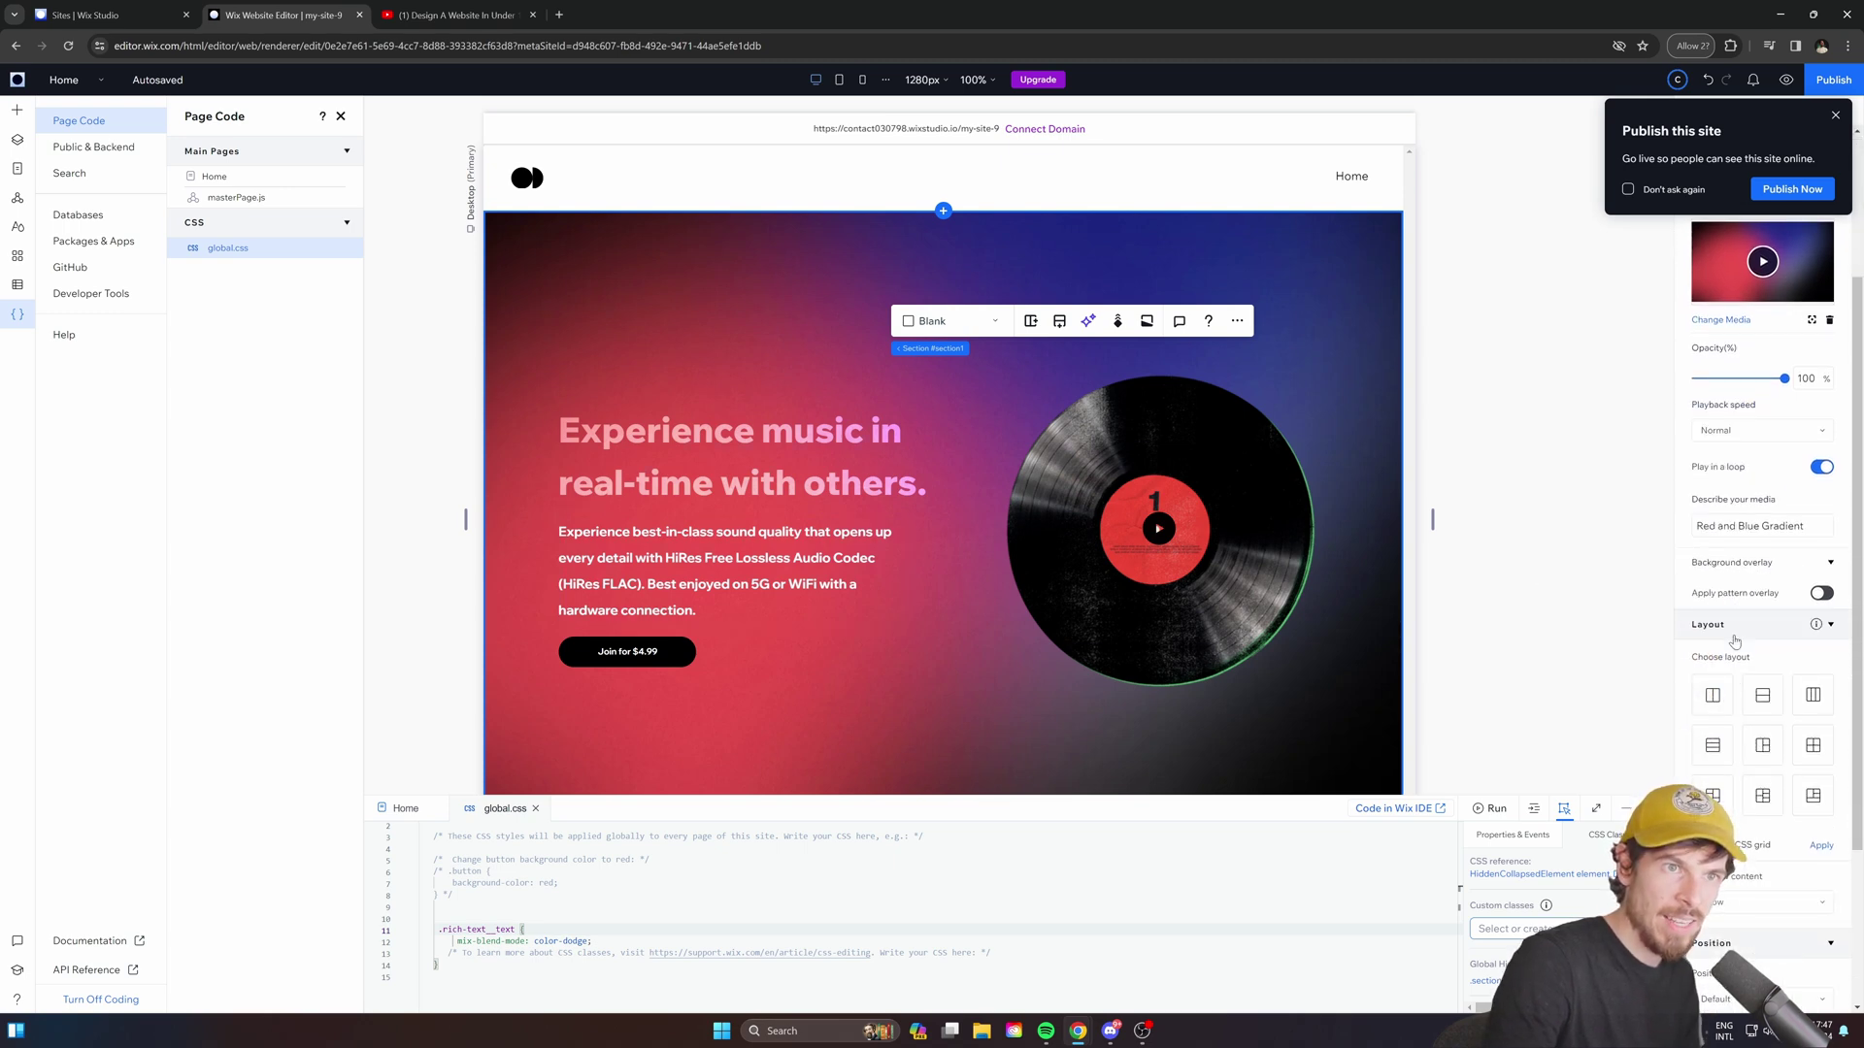
pyautogui.click(1822, 594)
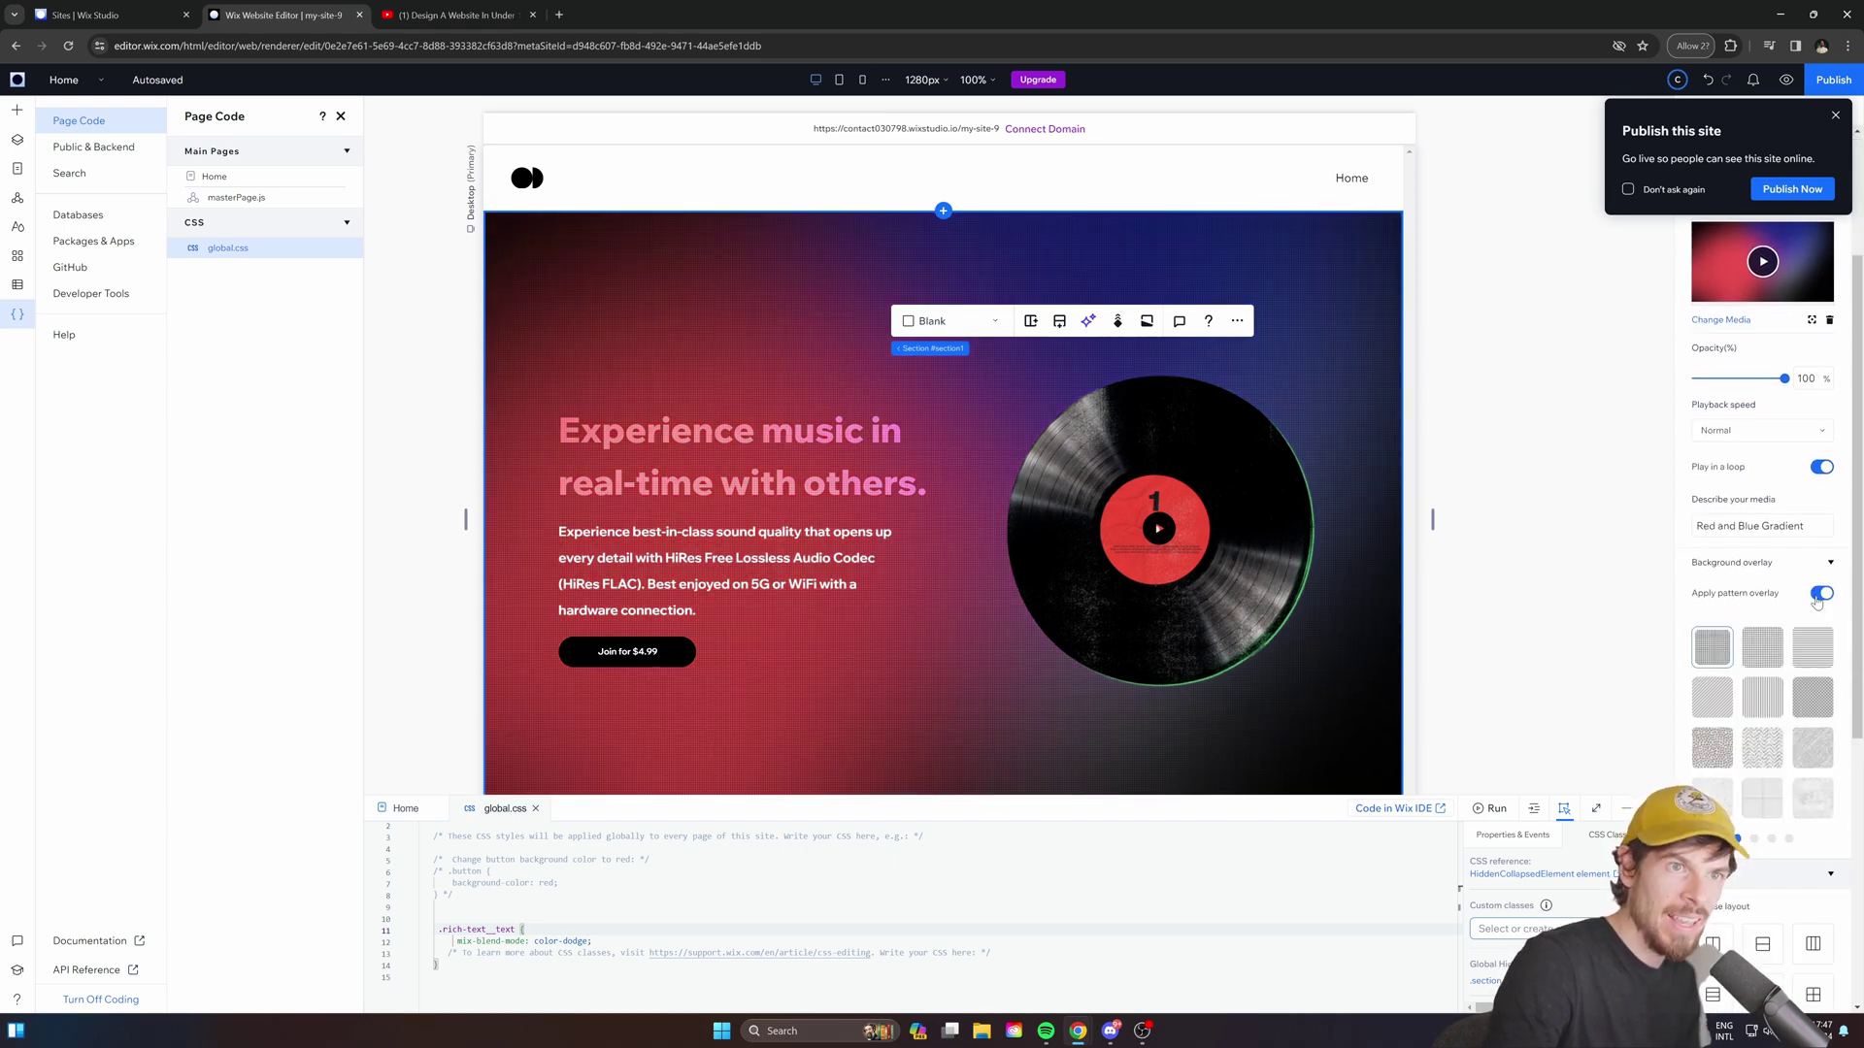
pyautogui.click(1759, 647)
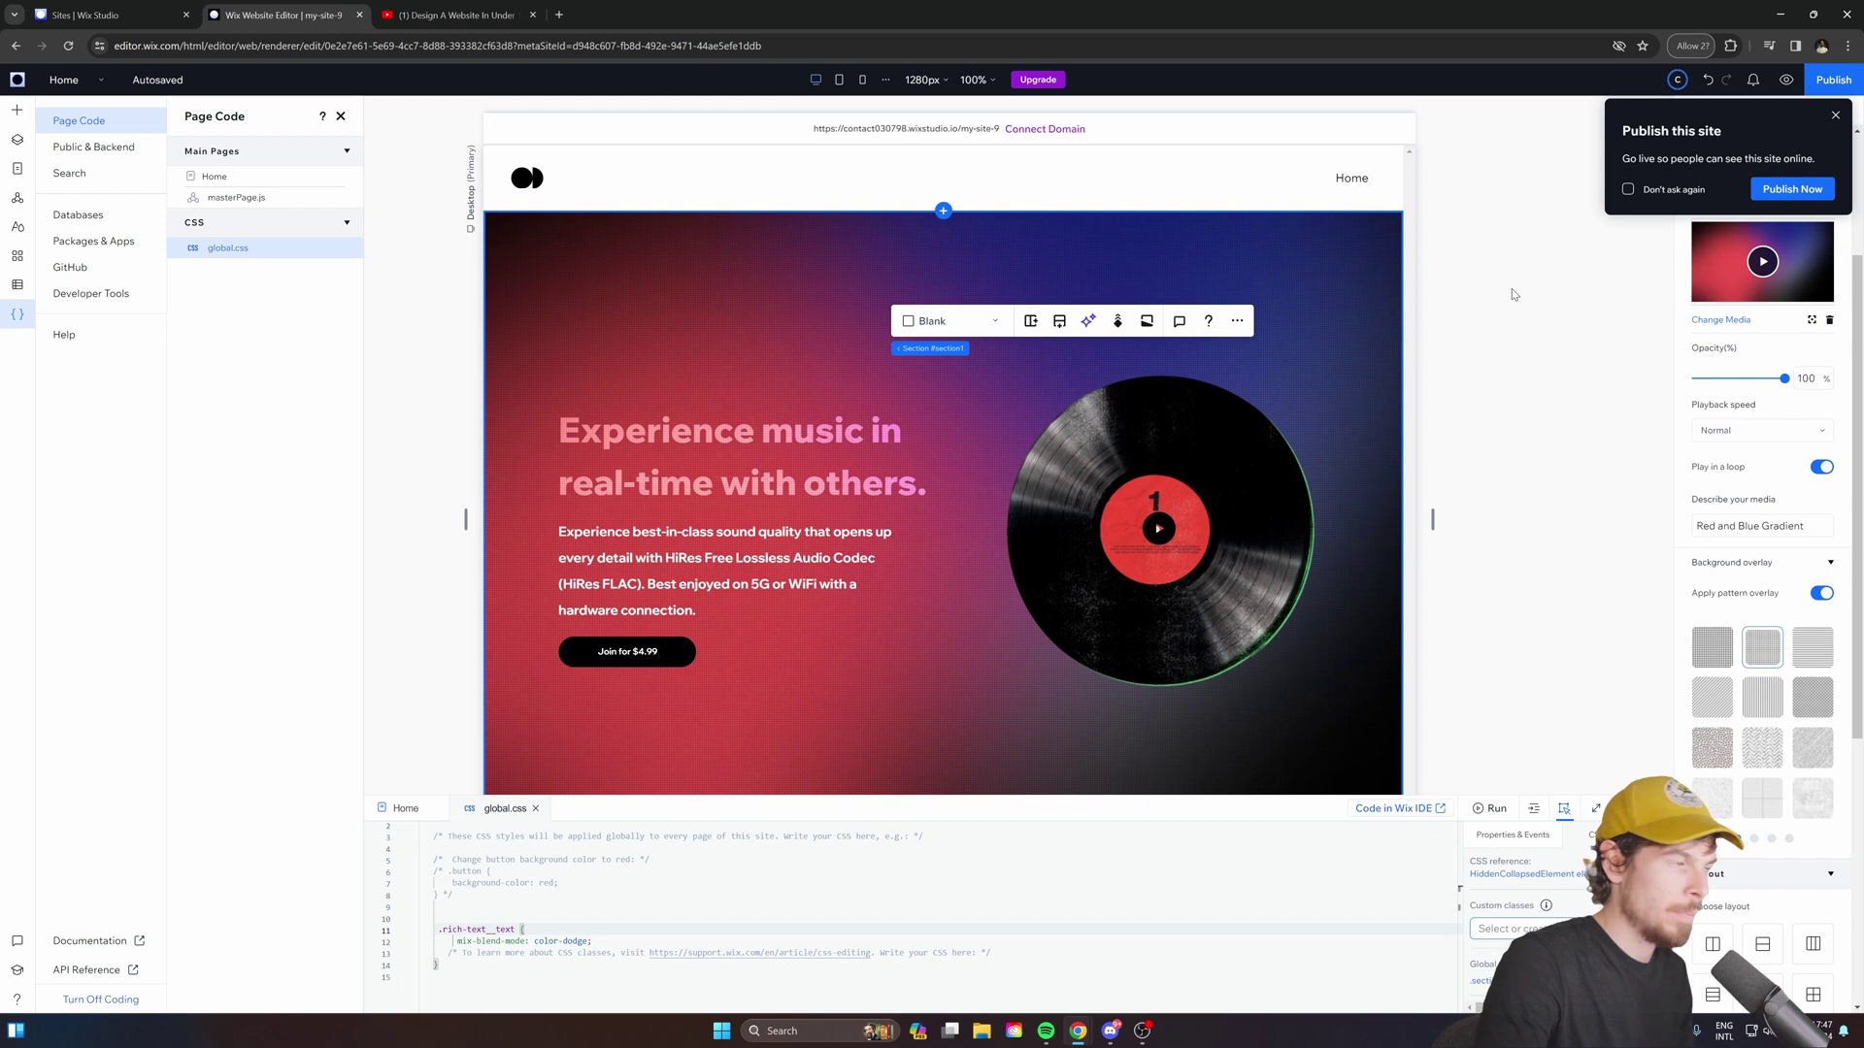
pyautogui.click(923, 457)
pyautogui.moveTo(923, 457)
pyautogui.mouseDown()
pyautogui.moveTo(903, 466)
pyautogui.moveTo(920, 453)
pyautogui.mouseUp()
# Raise the heading, then enlarge the vinyl record video to 517×517 and reposition it.
pyautogui.moveTo(742, 434); pyautogui.dragTo(740, 392)
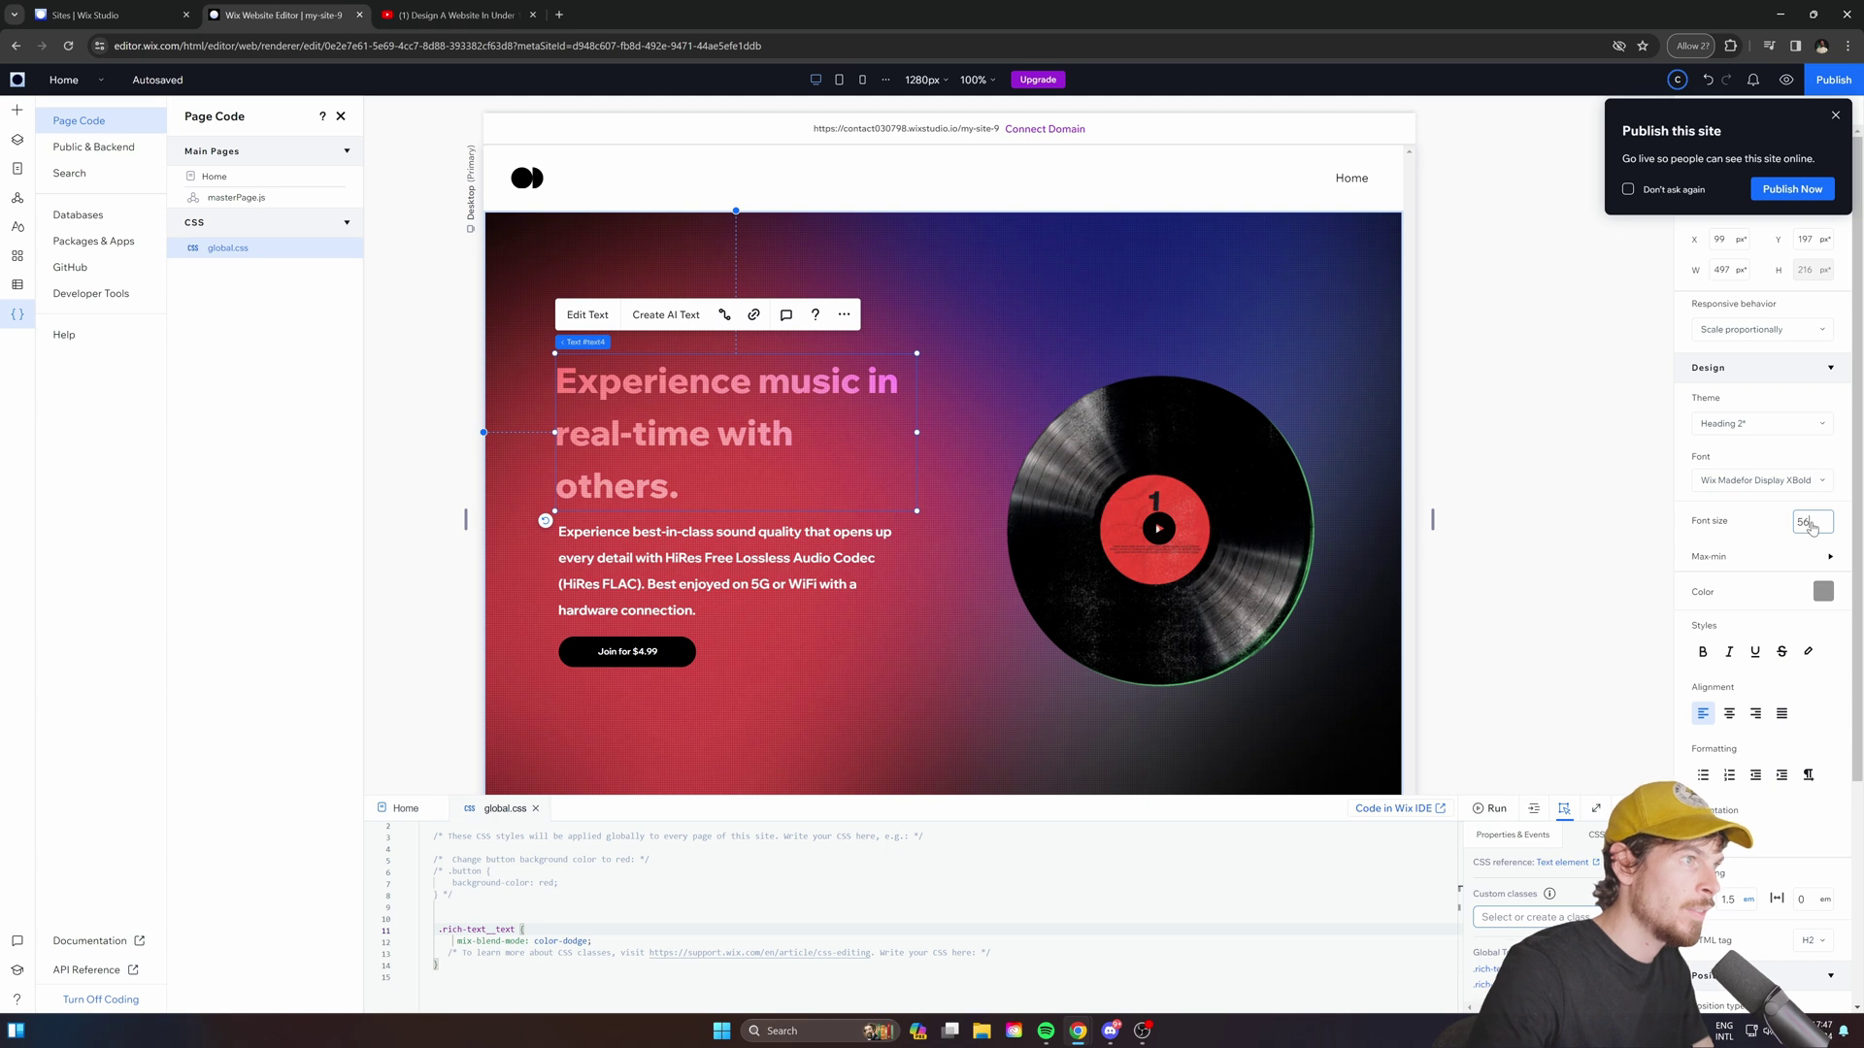
pyautogui.moveTo(659, 395); pyautogui.dragTo(659, 378)
pyautogui.click(1262, 641)
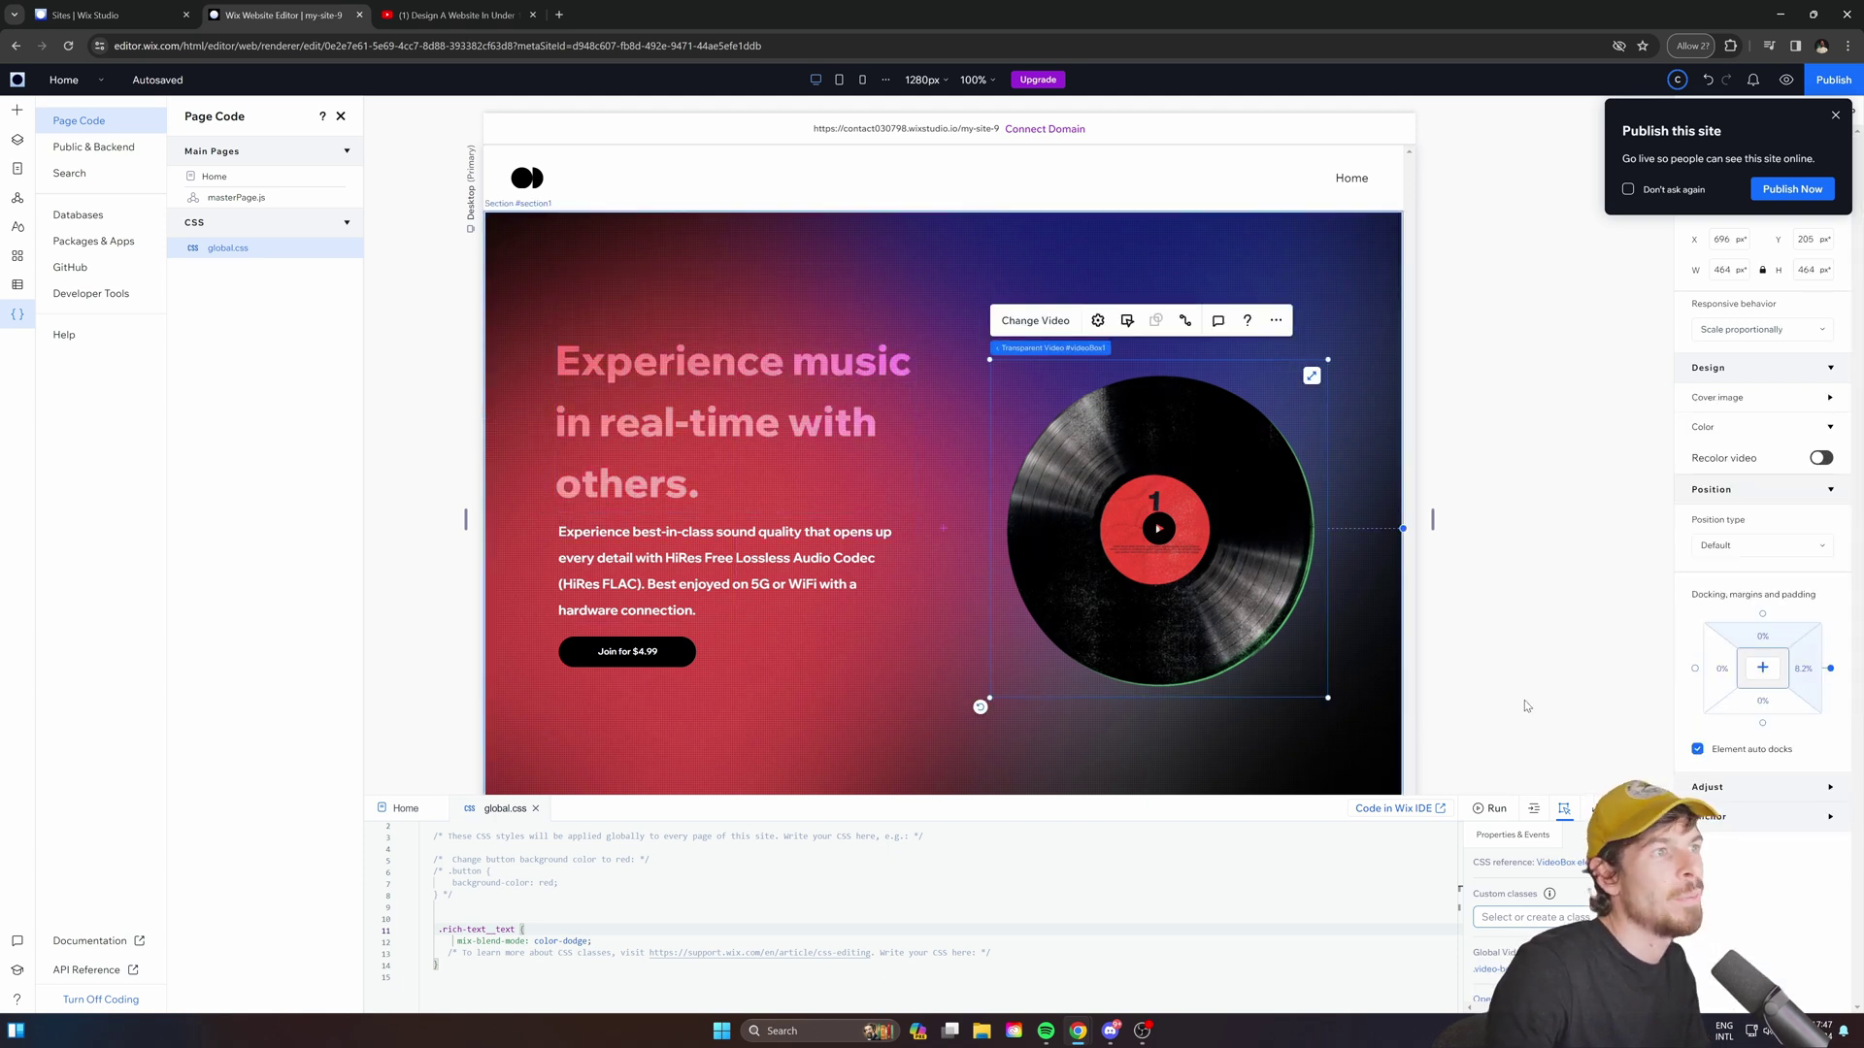
pyautogui.moveTo(1201, 565); pyautogui.dragTo(1161, 567)
pyautogui.moveTo(1288, 361); pyautogui.dragTo(1309, 343)
pyautogui.moveTo(1189, 498); pyautogui.dragTo(1299, 537)
# Inspect the Sound Waves shape's fill colour options without changing them.
pyautogui.moveTo(945, 260); pyautogui.dragTo(939, 259)
pyautogui.click(1701, 451)
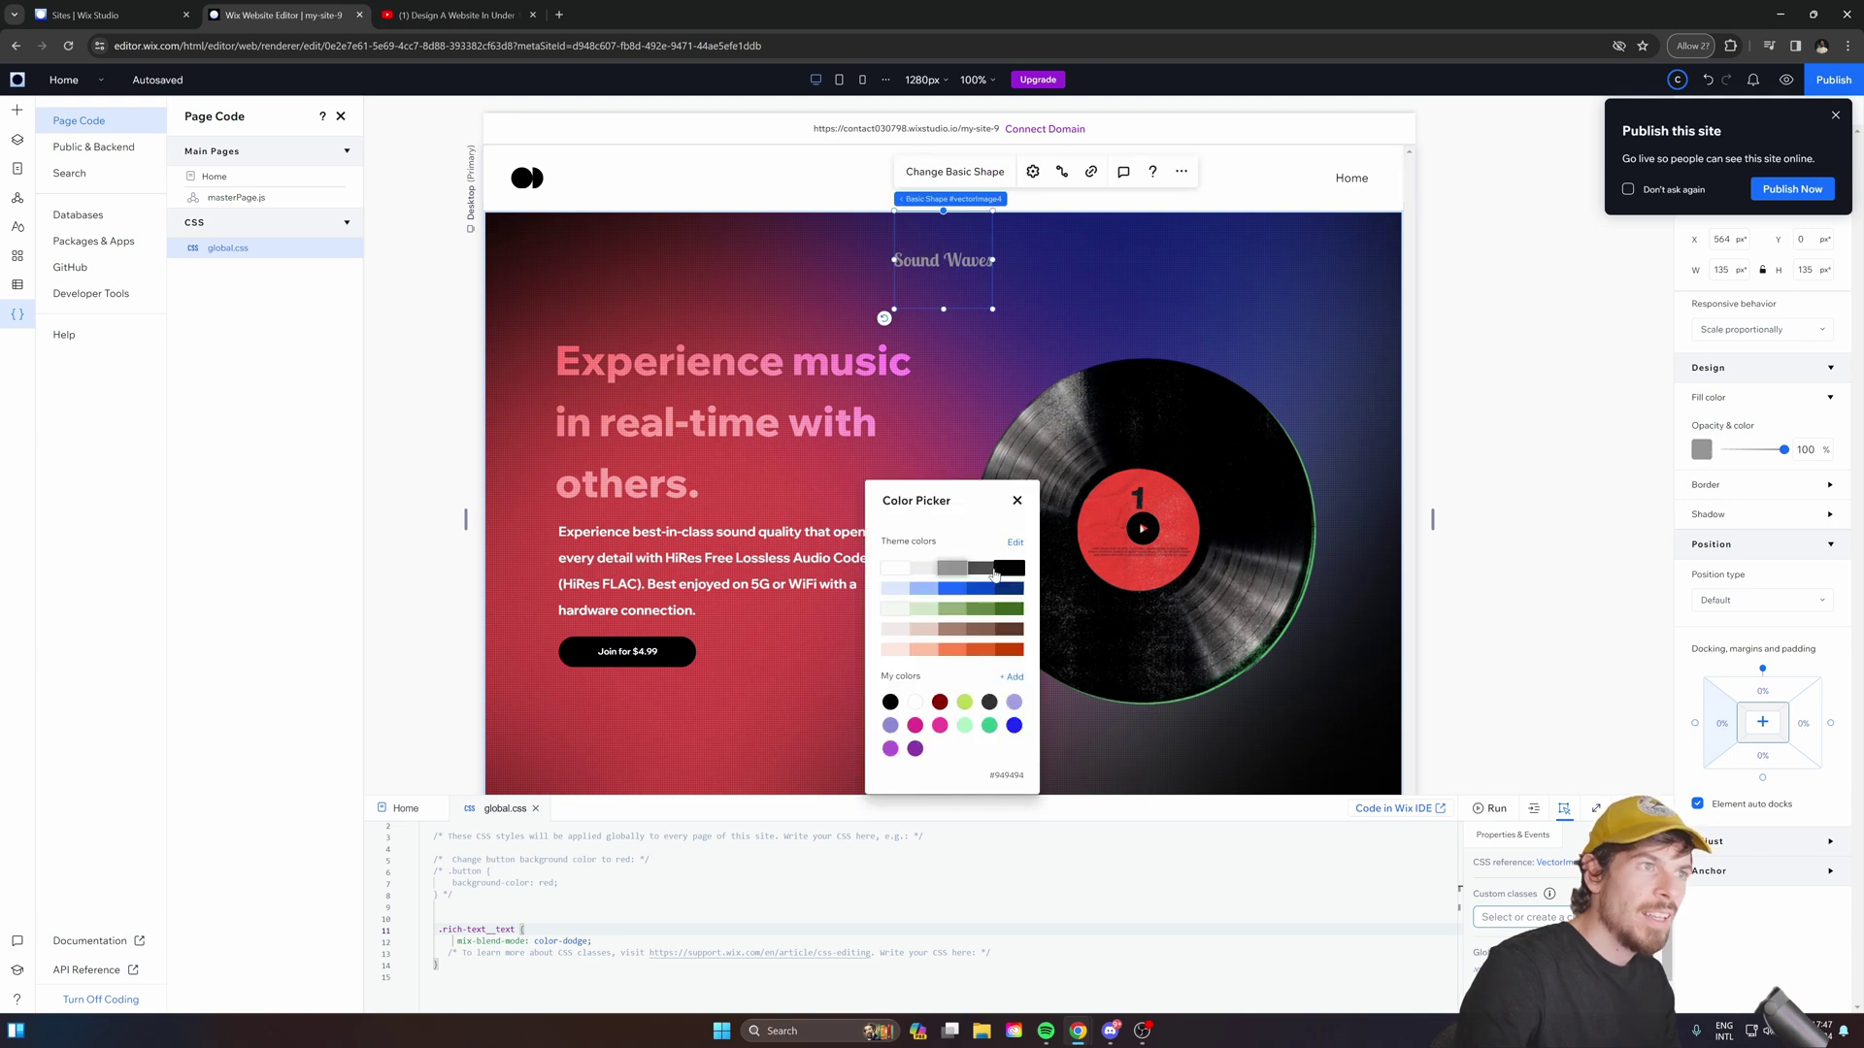
pyautogui.click(951, 257)
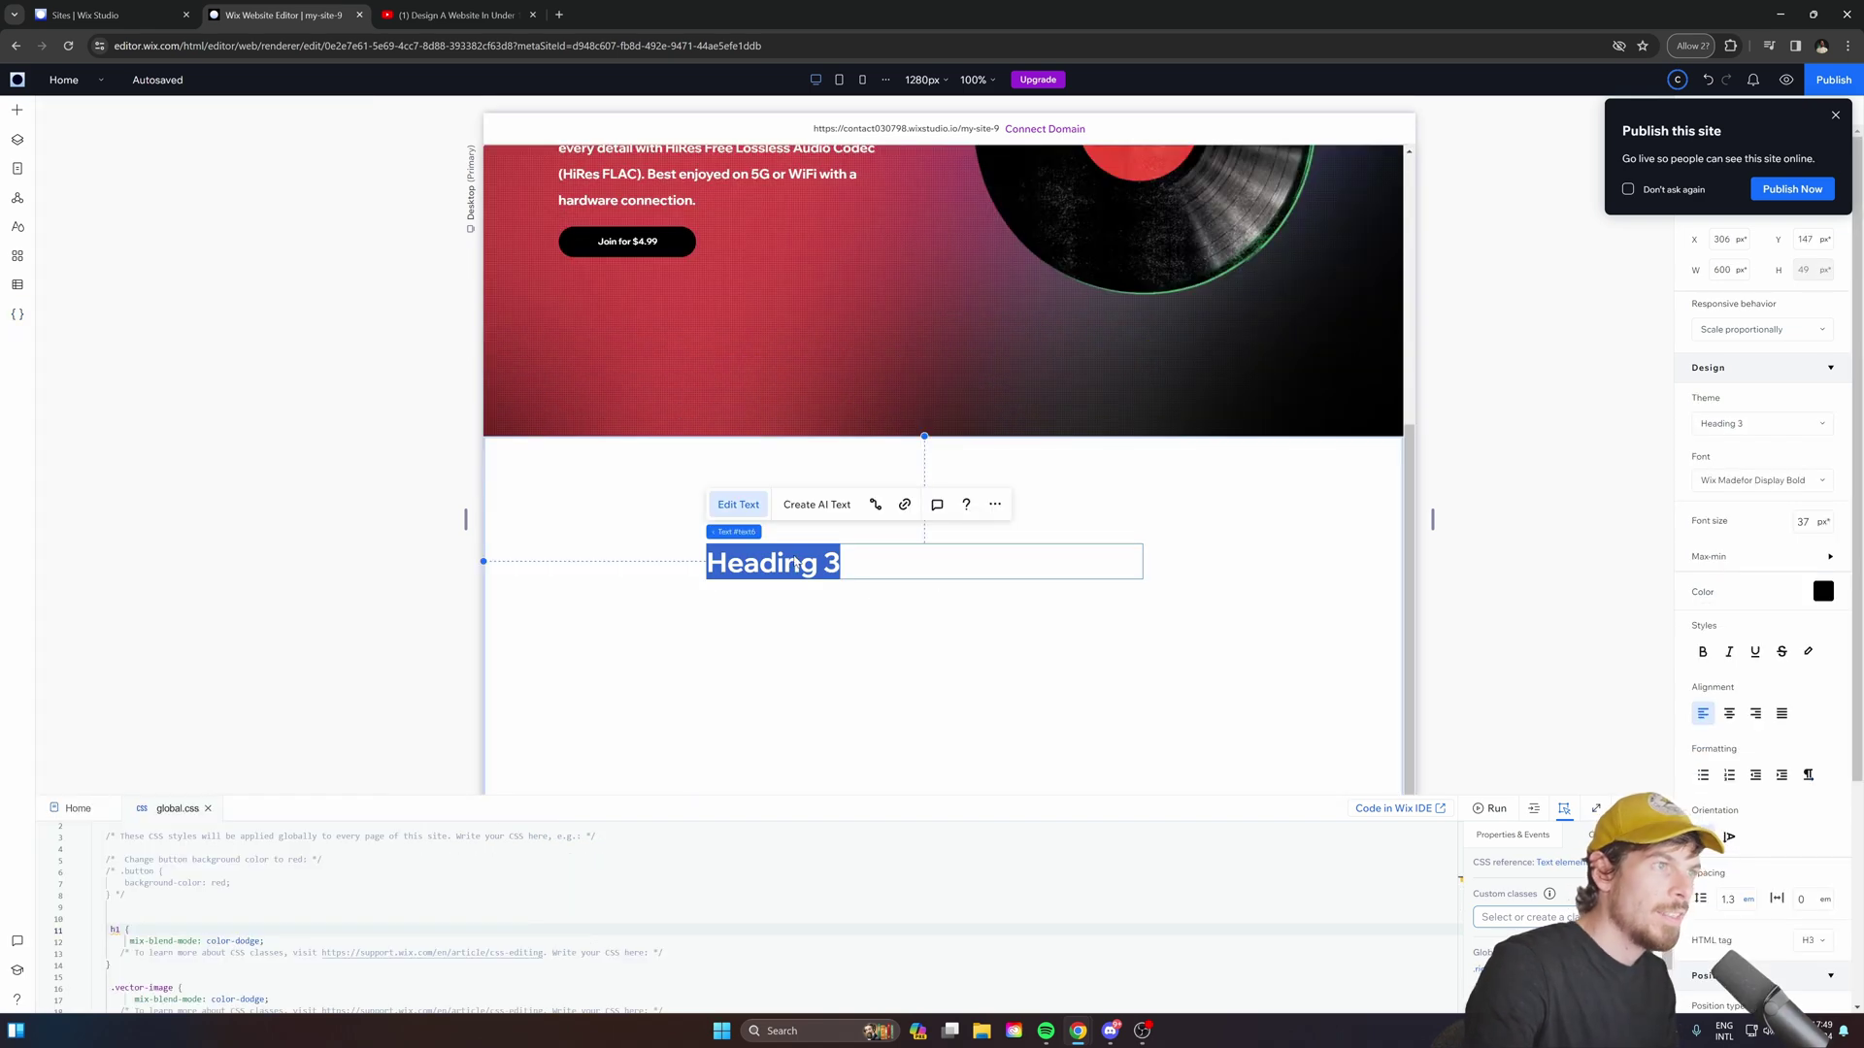
# Paste the paragraph into the new heading, widen it to three centred lines, and move it up.
pyautogui.hotkey('ctrl', 'v')
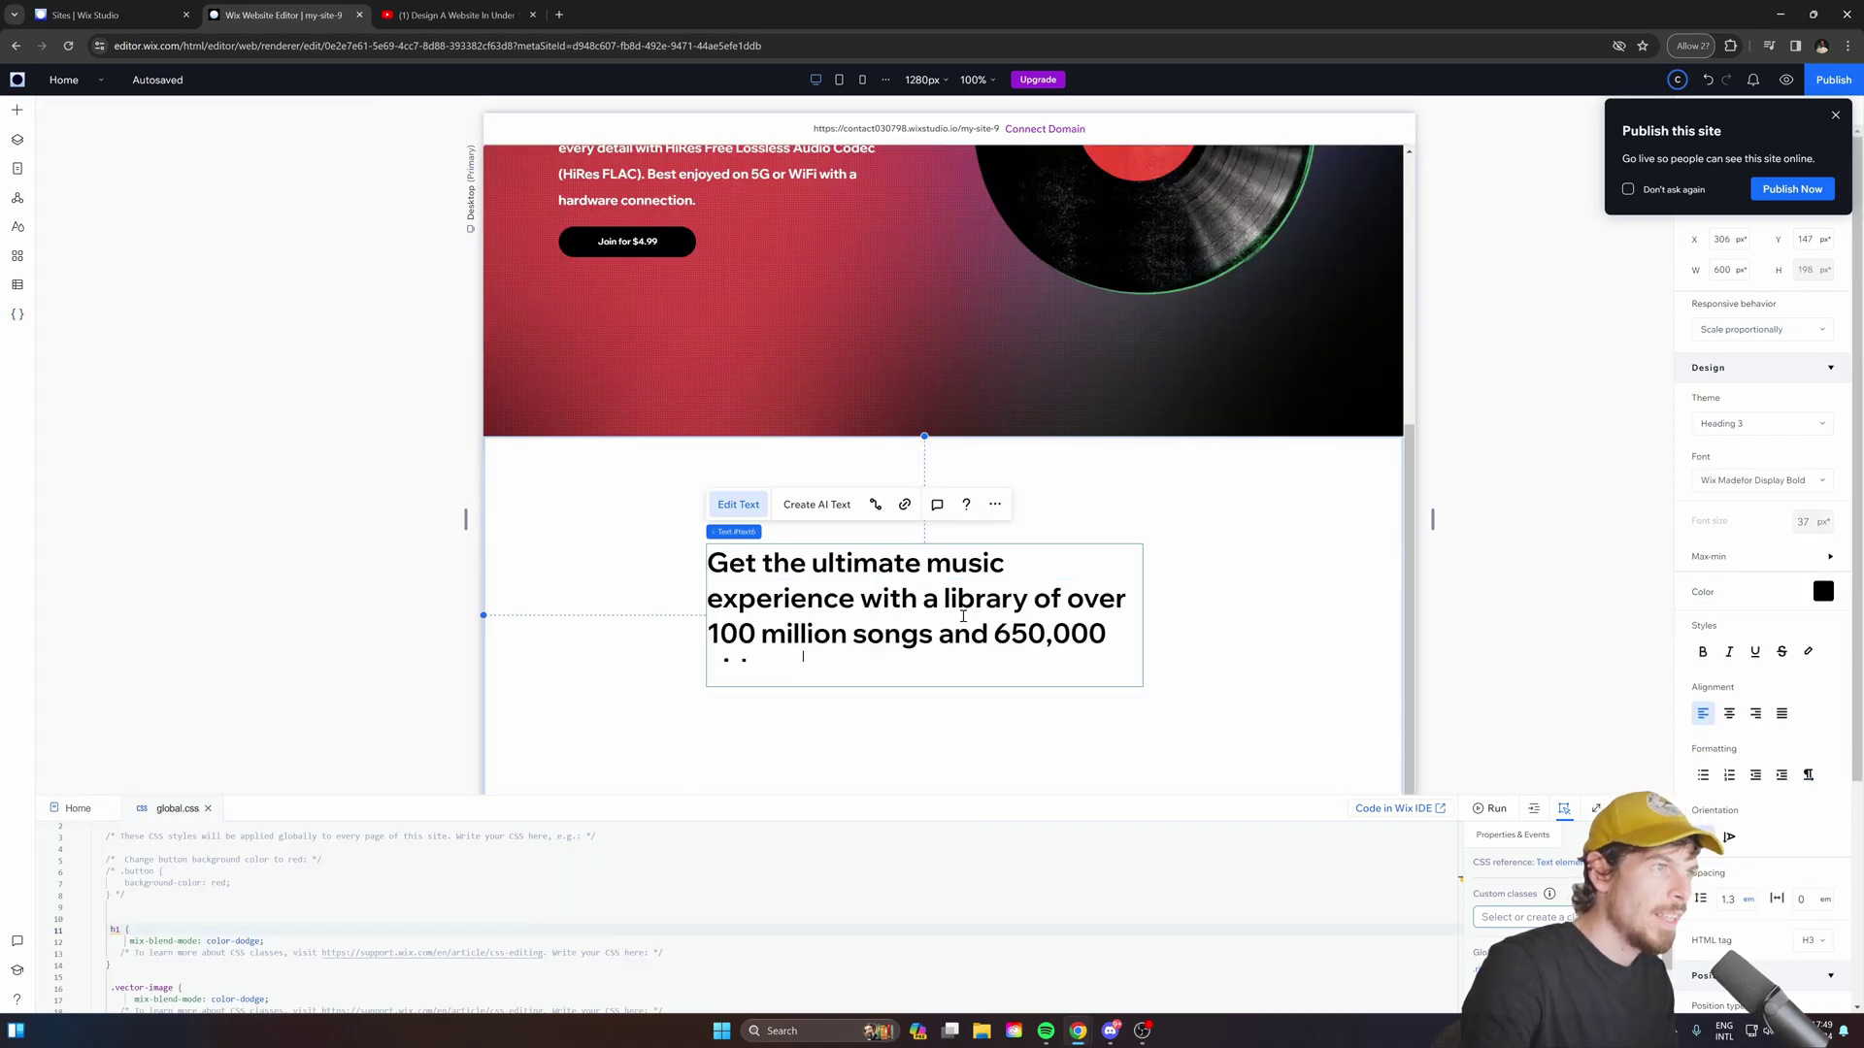
pyautogui.click(940, 615)
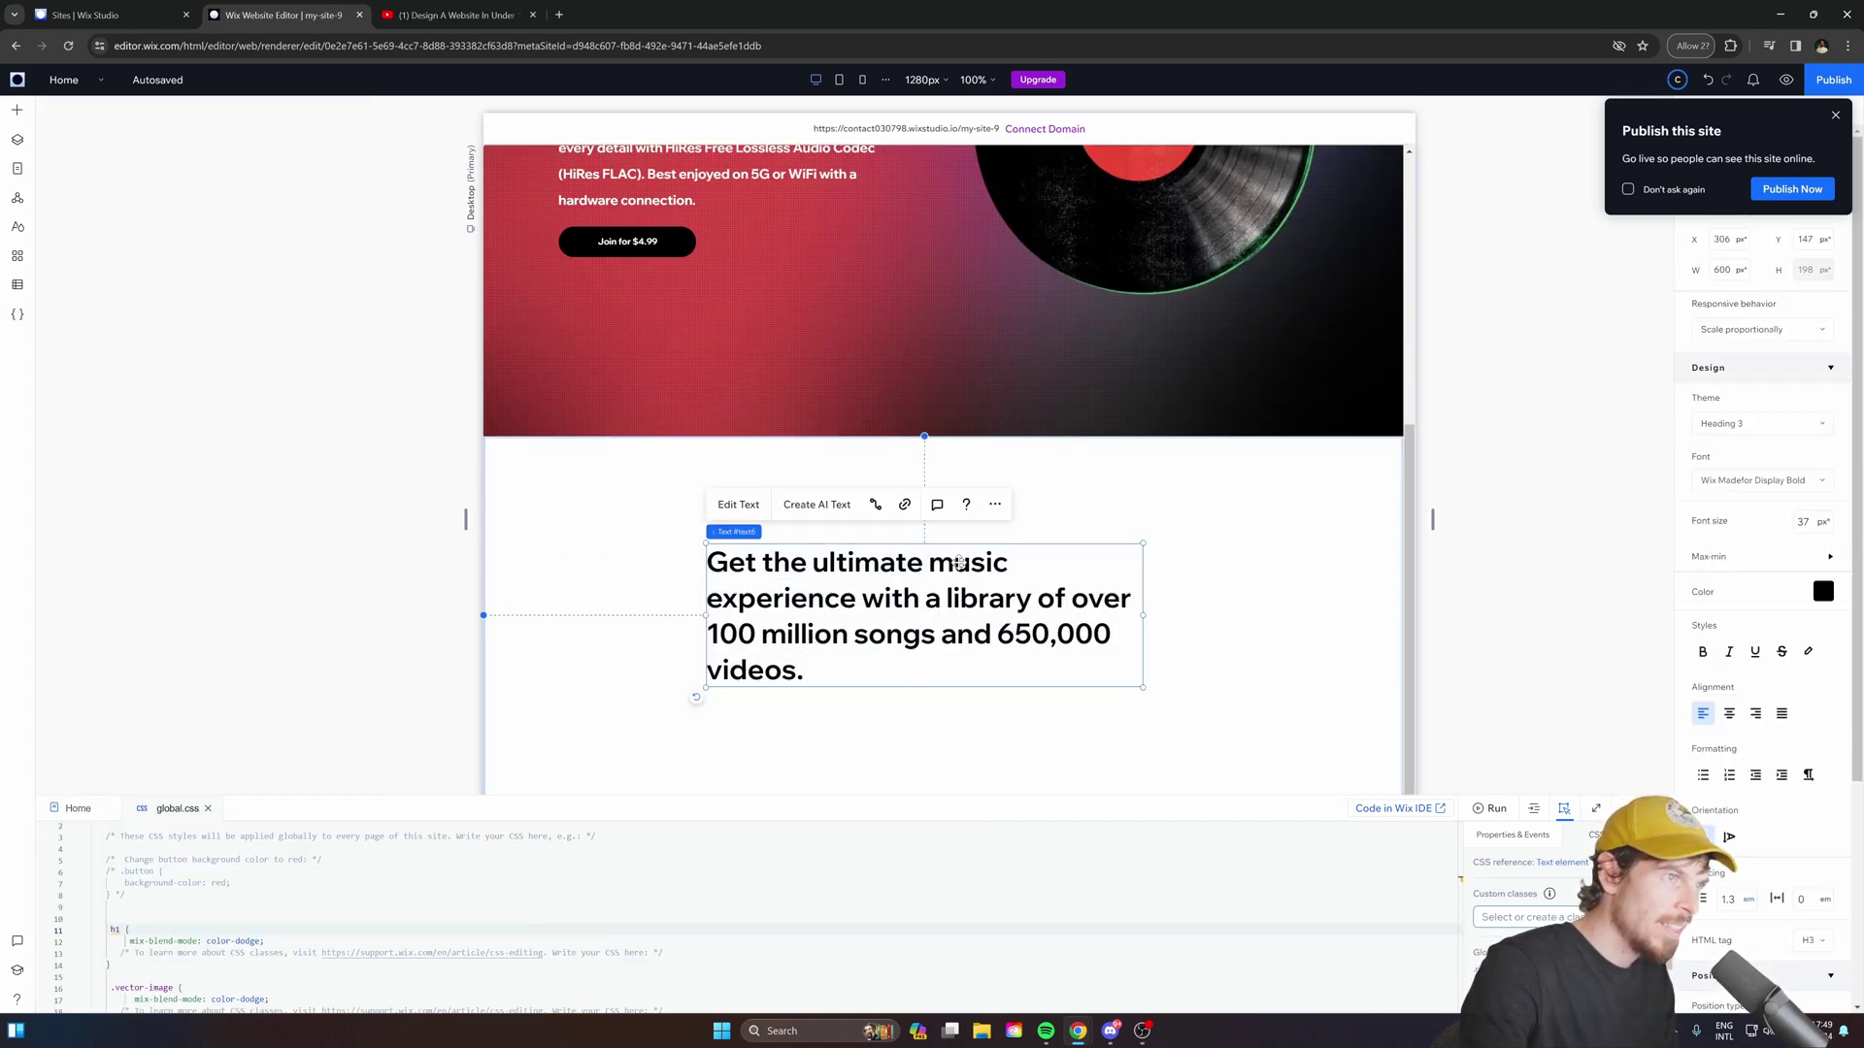
pyautogui.moveTo(1142, 611); pyautogui.dragTo(1256, 608)
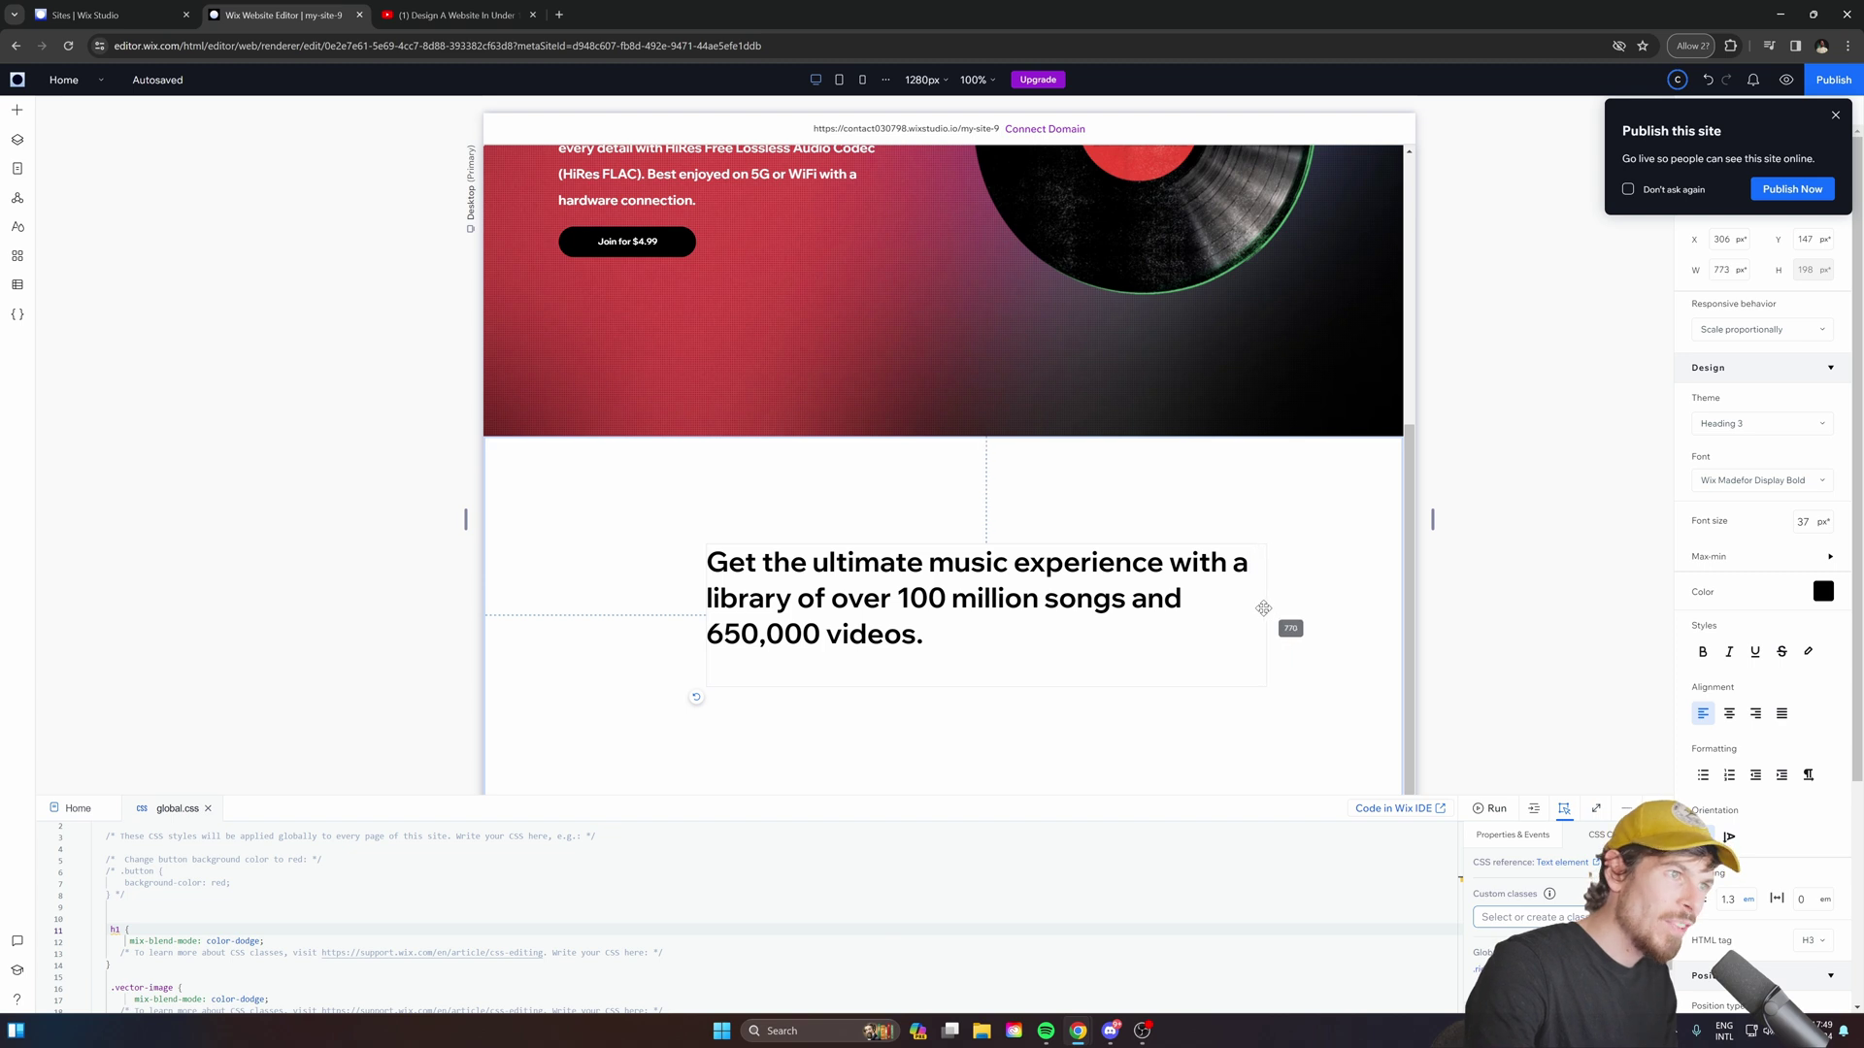
pyautogui.click(1727, 713)
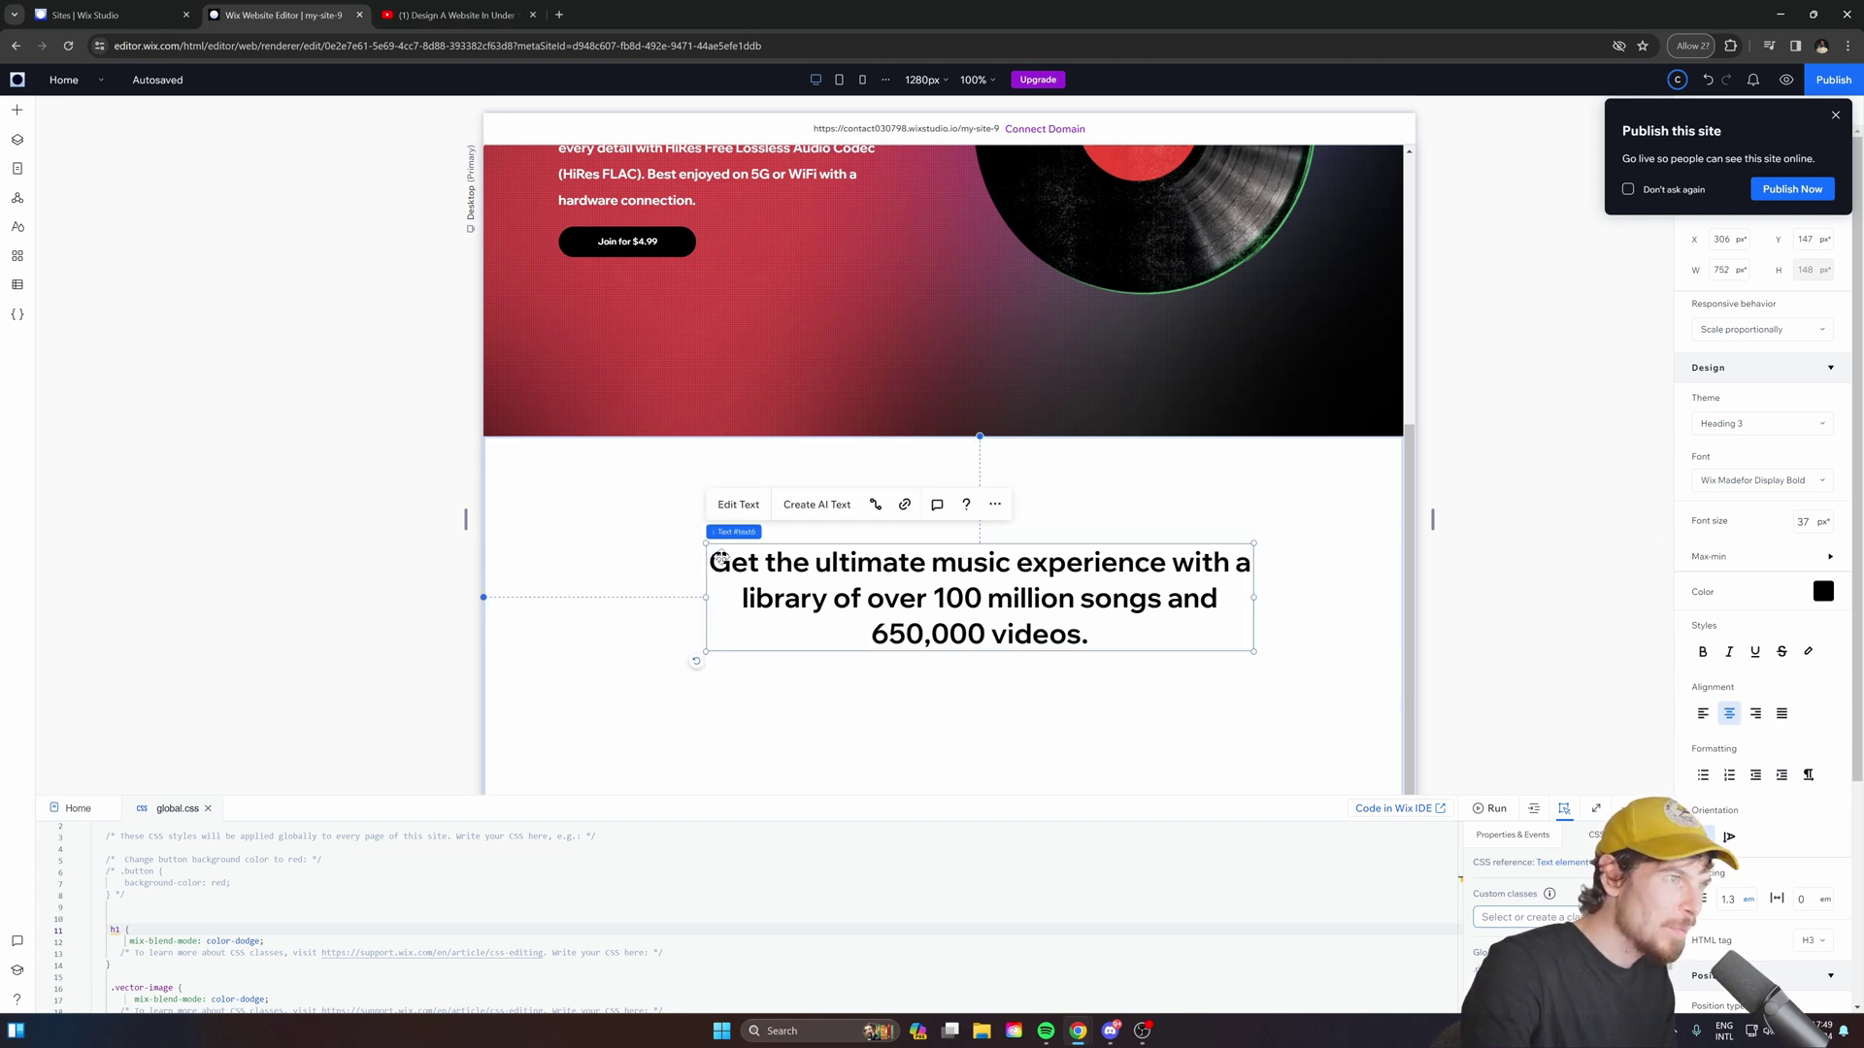
pyautogui.moveTo(1106, 608); pyautogui.dragTo(1065, 591)
pyautogui.click(451, 15)
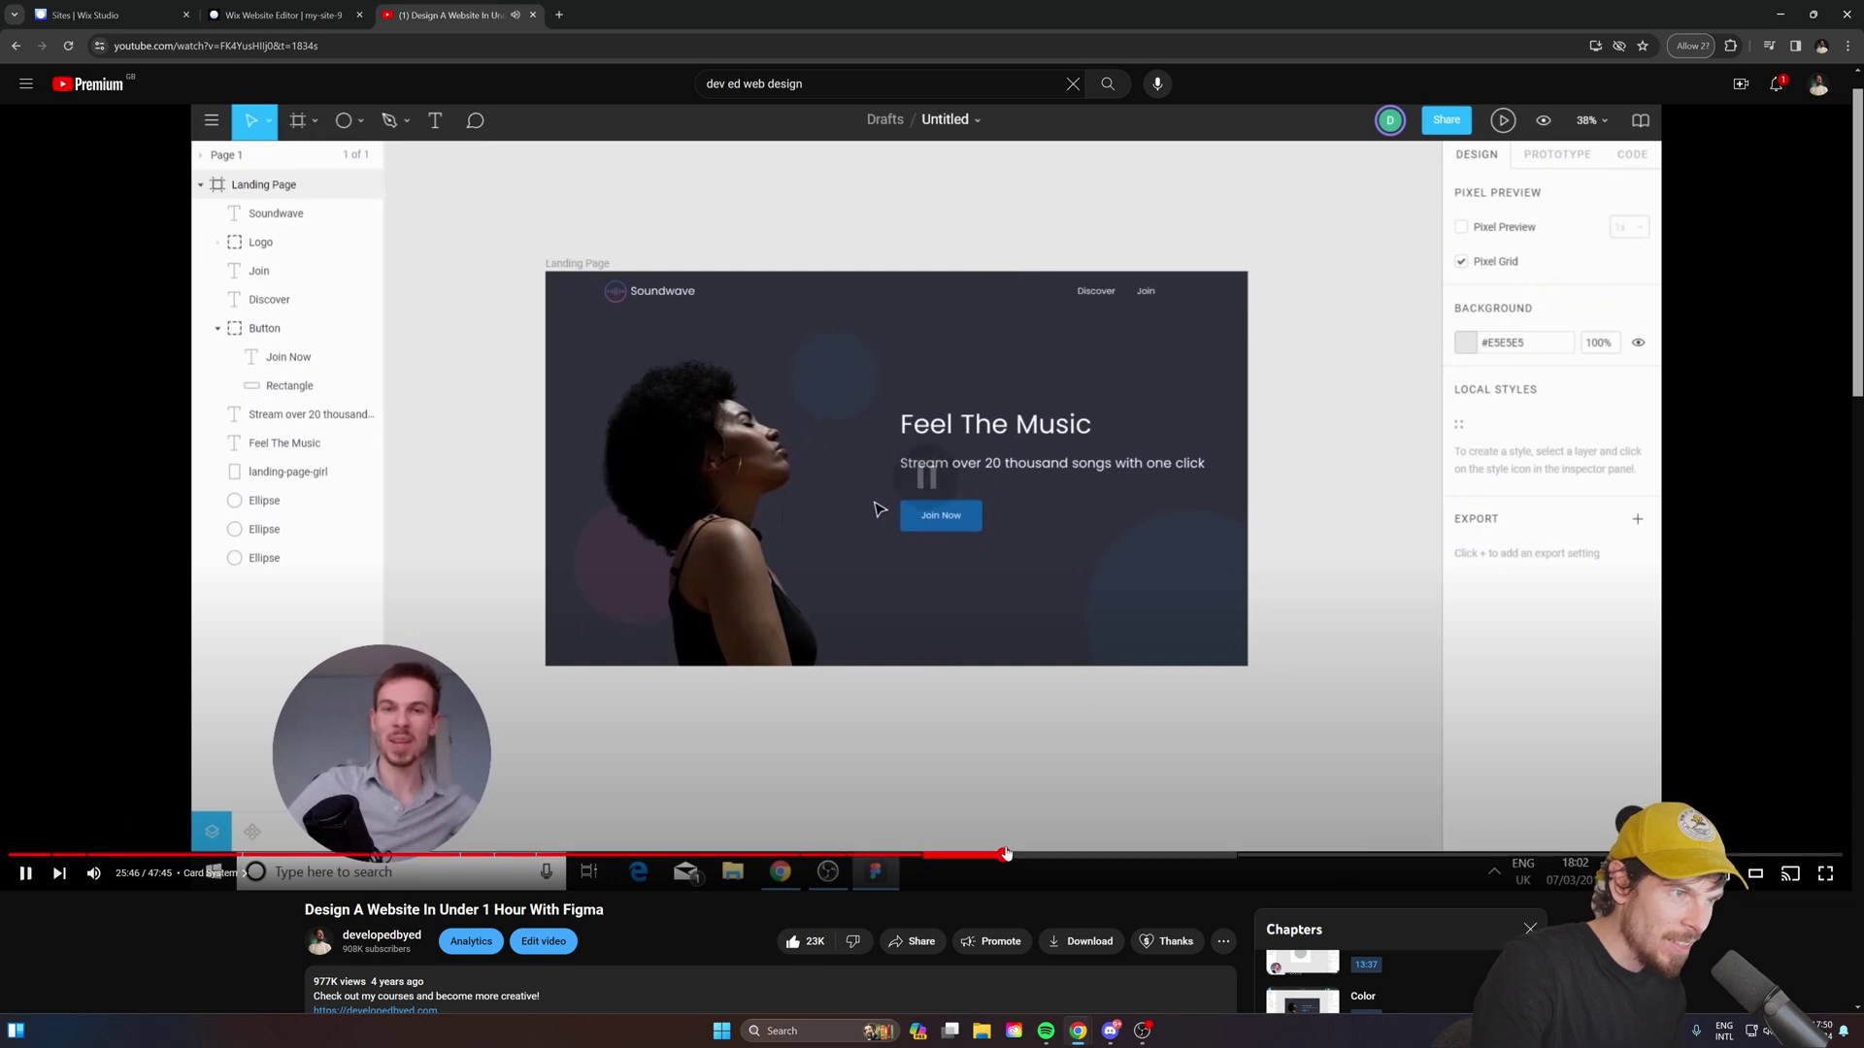
# Skip the Figma tutorial ahead to its Discover new music feature section.
pyautogui.moveTo(997, 851); pyautogui.dragTo(1214, 855)
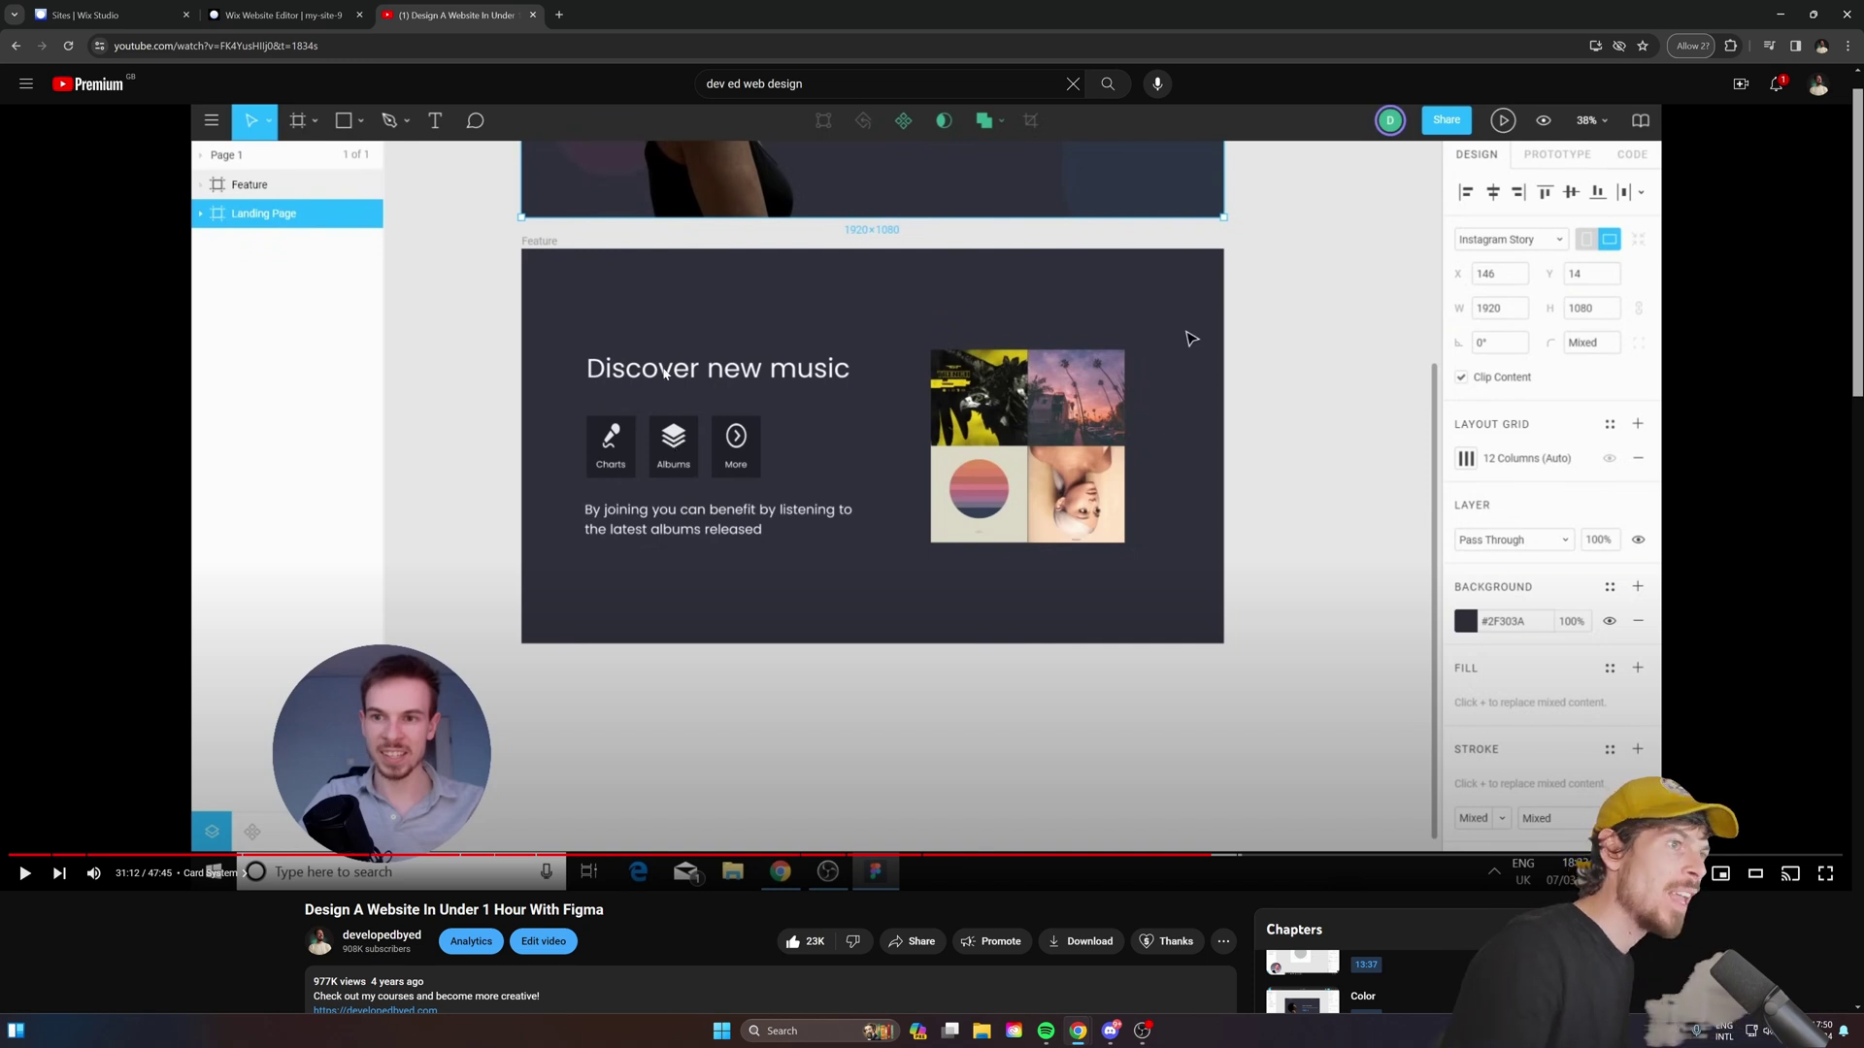
pyautogui.click(146, 14)
# Search Google for 'phone png iphone' and preview a blank iPhone frame image.
pyautogui.hotkey('ctrl', 't')
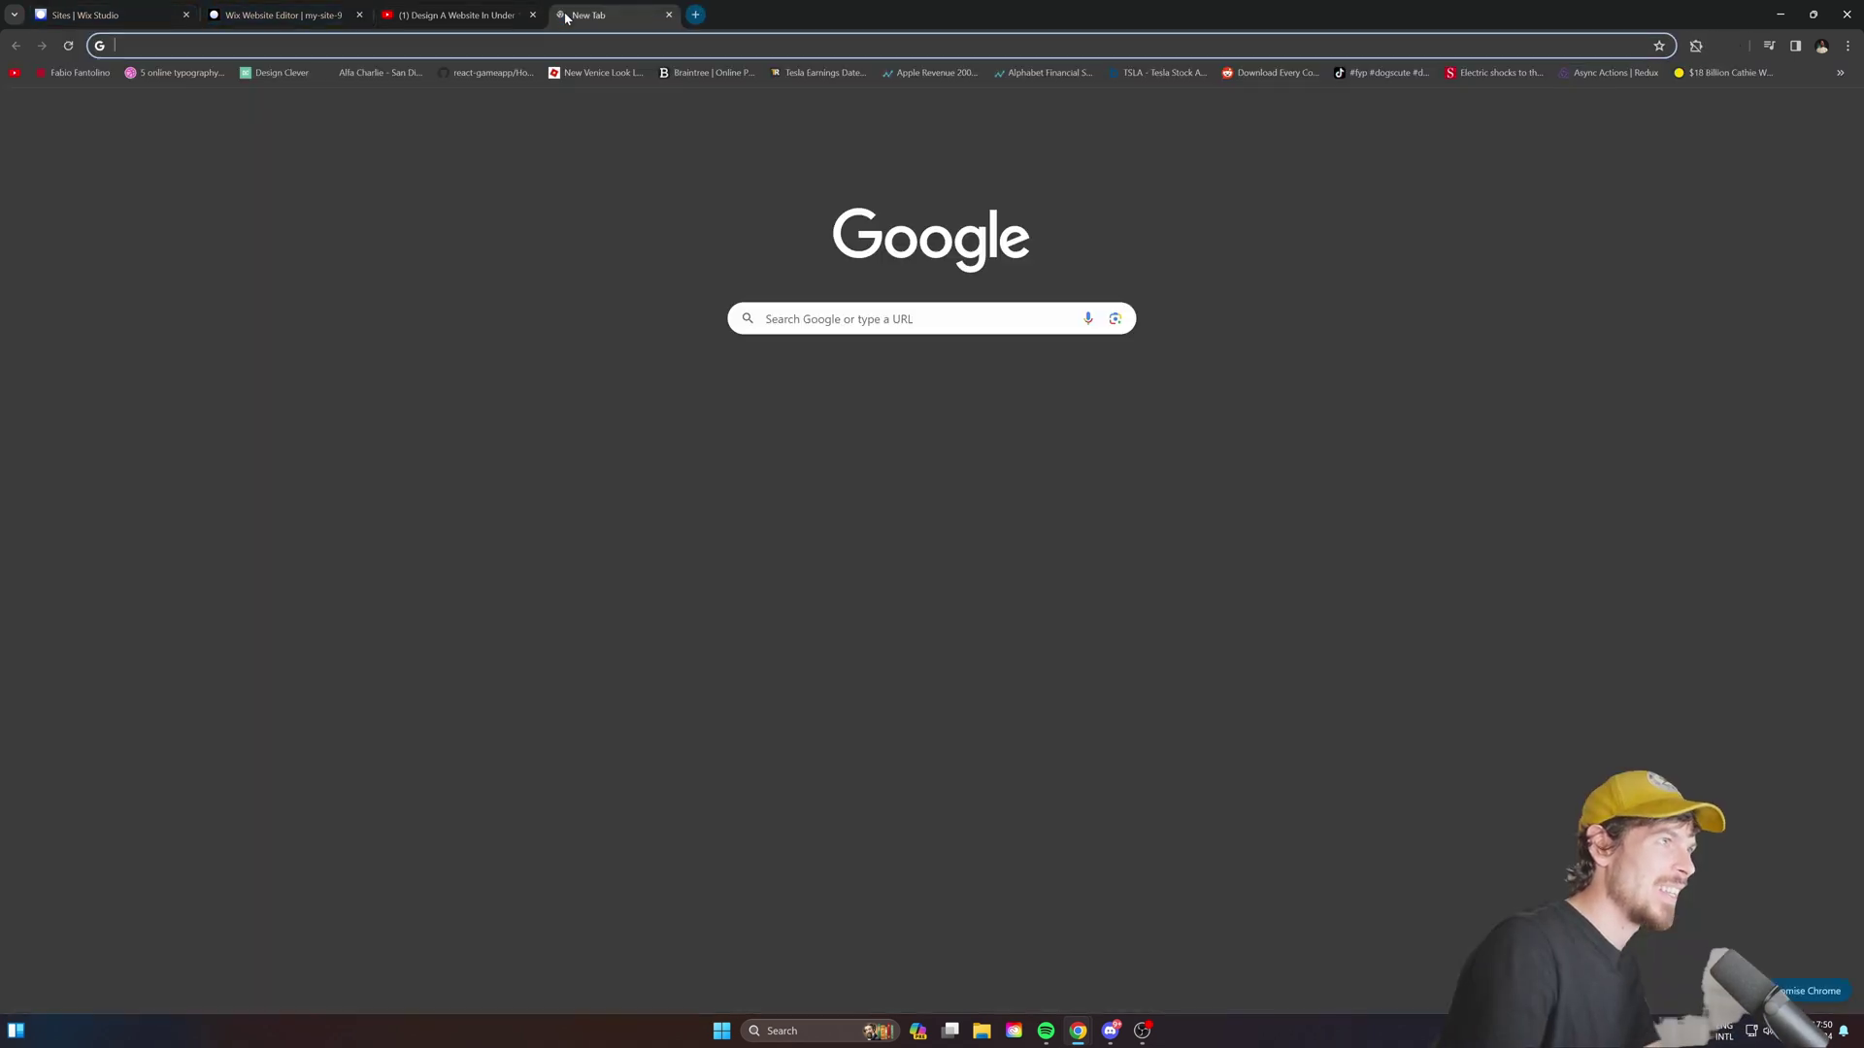
pyautogui.write('g')
pyautogui.click(218, 140)
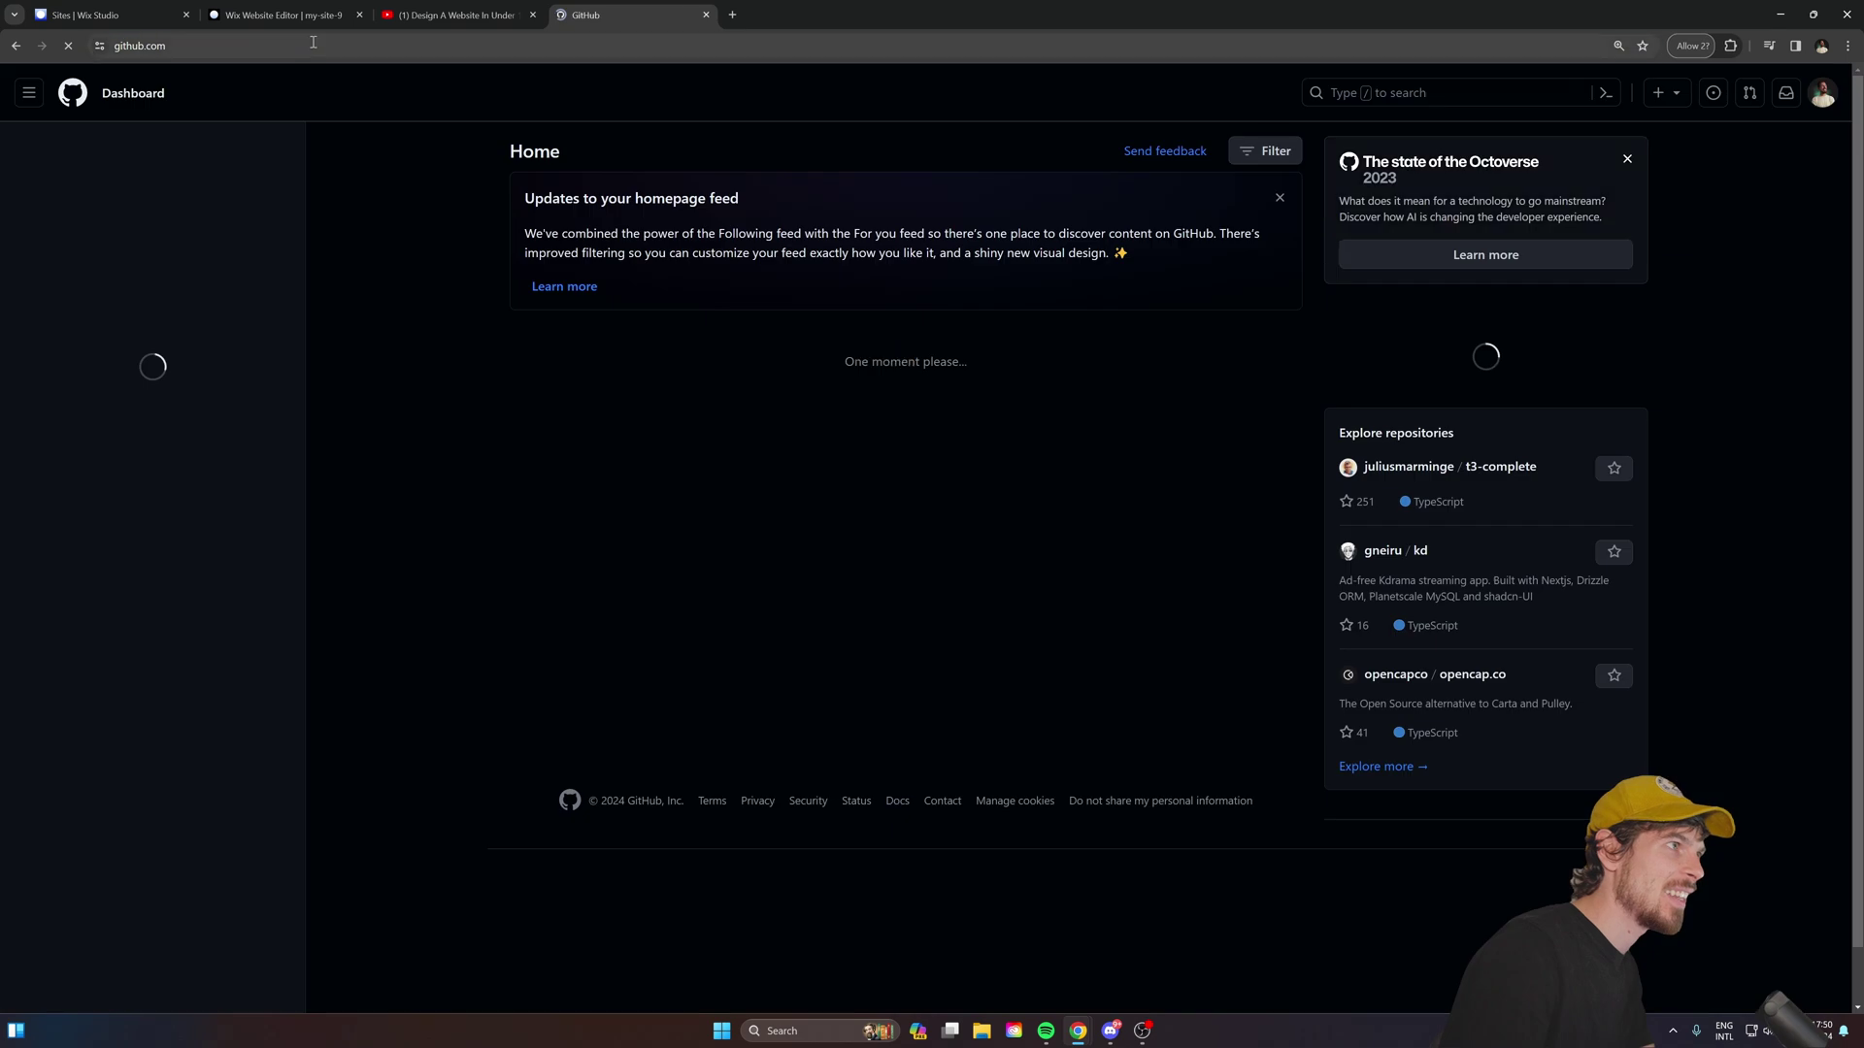
pyautogui.click(320, 49)
pyautogui.write('phone png iphone')
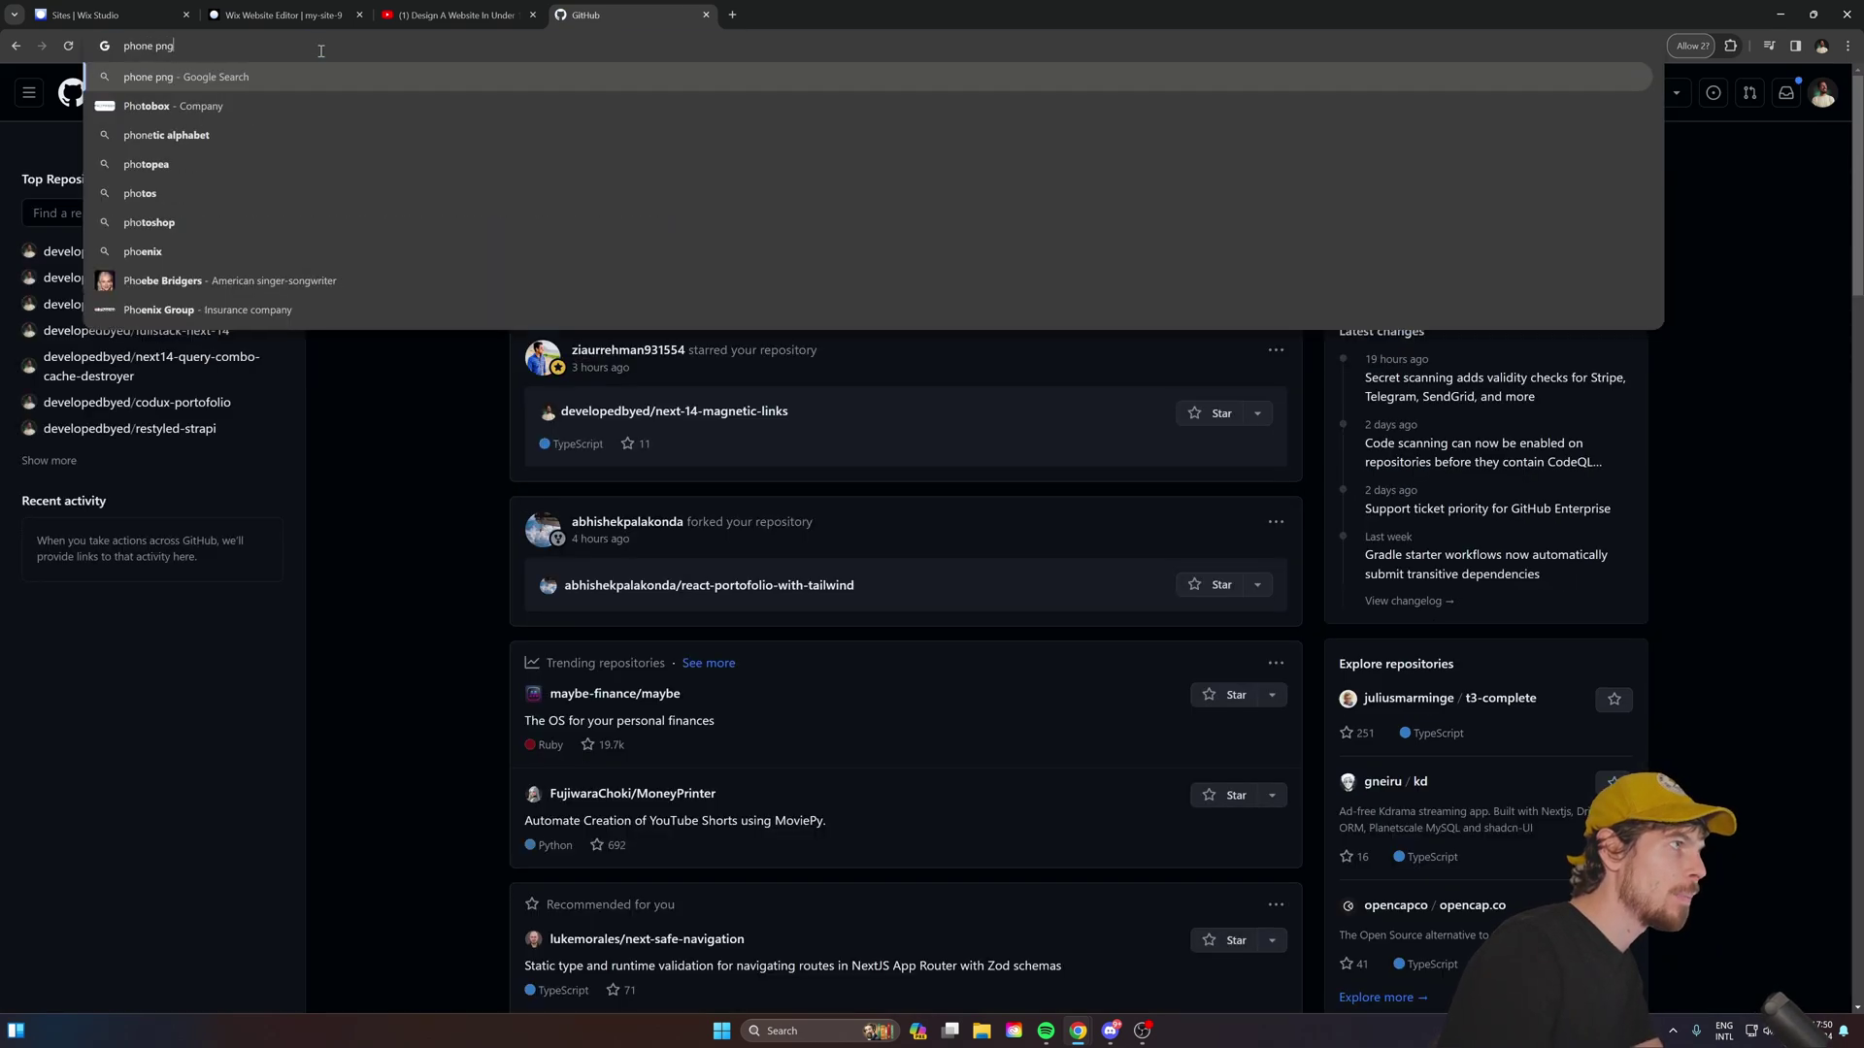
pyautogui.press('Return')
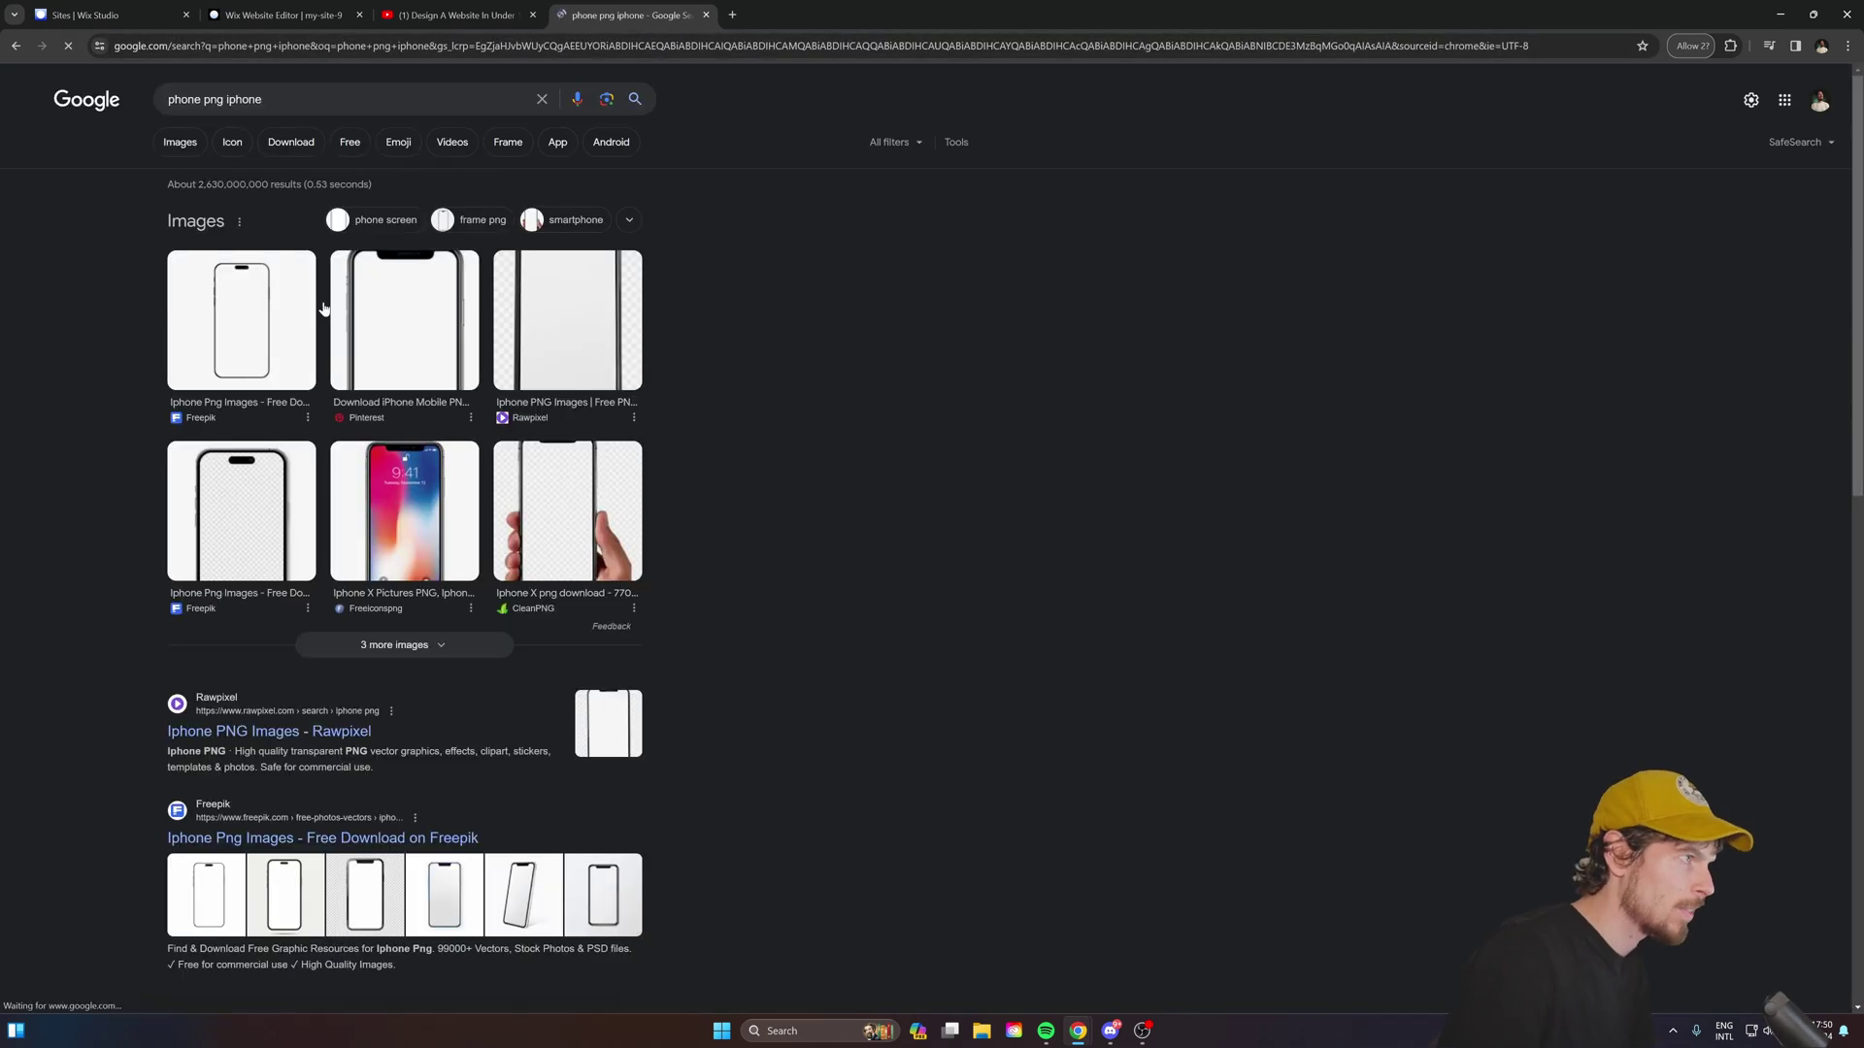
pyautogui.click(404, 321)
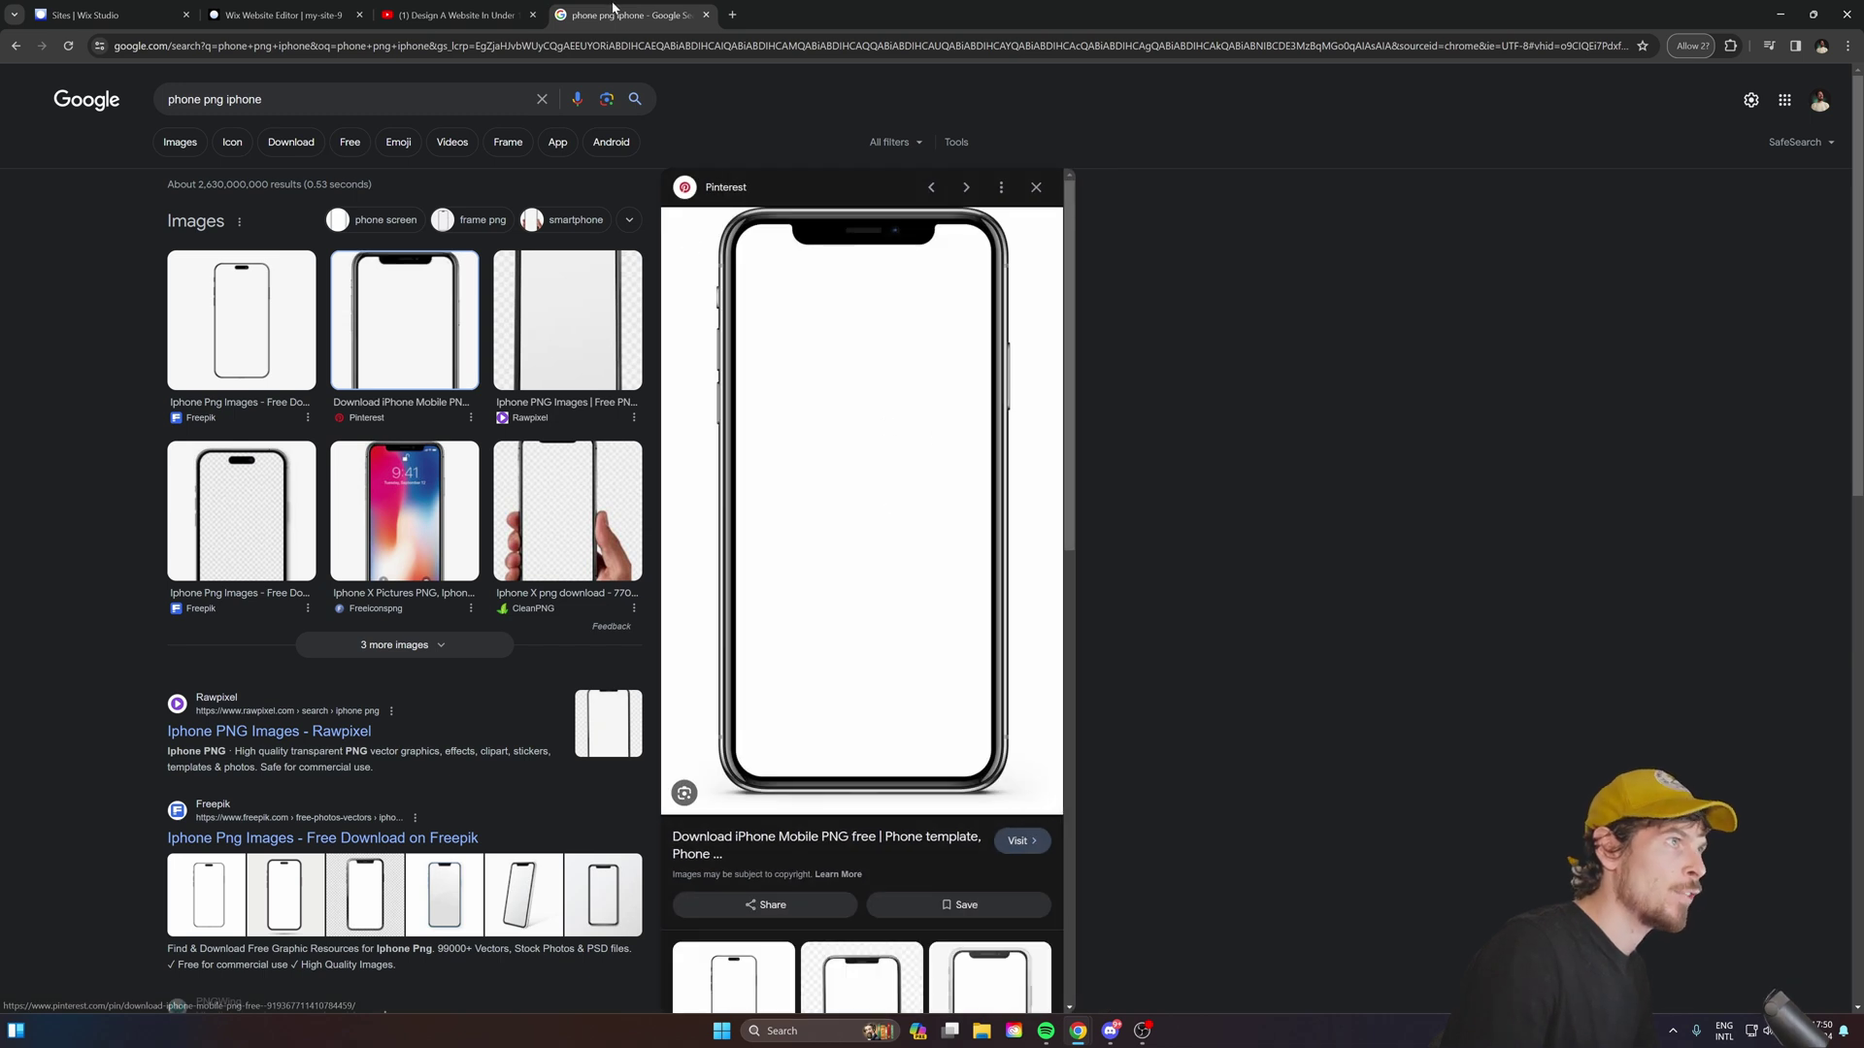
pyautogui.click(706, 14)
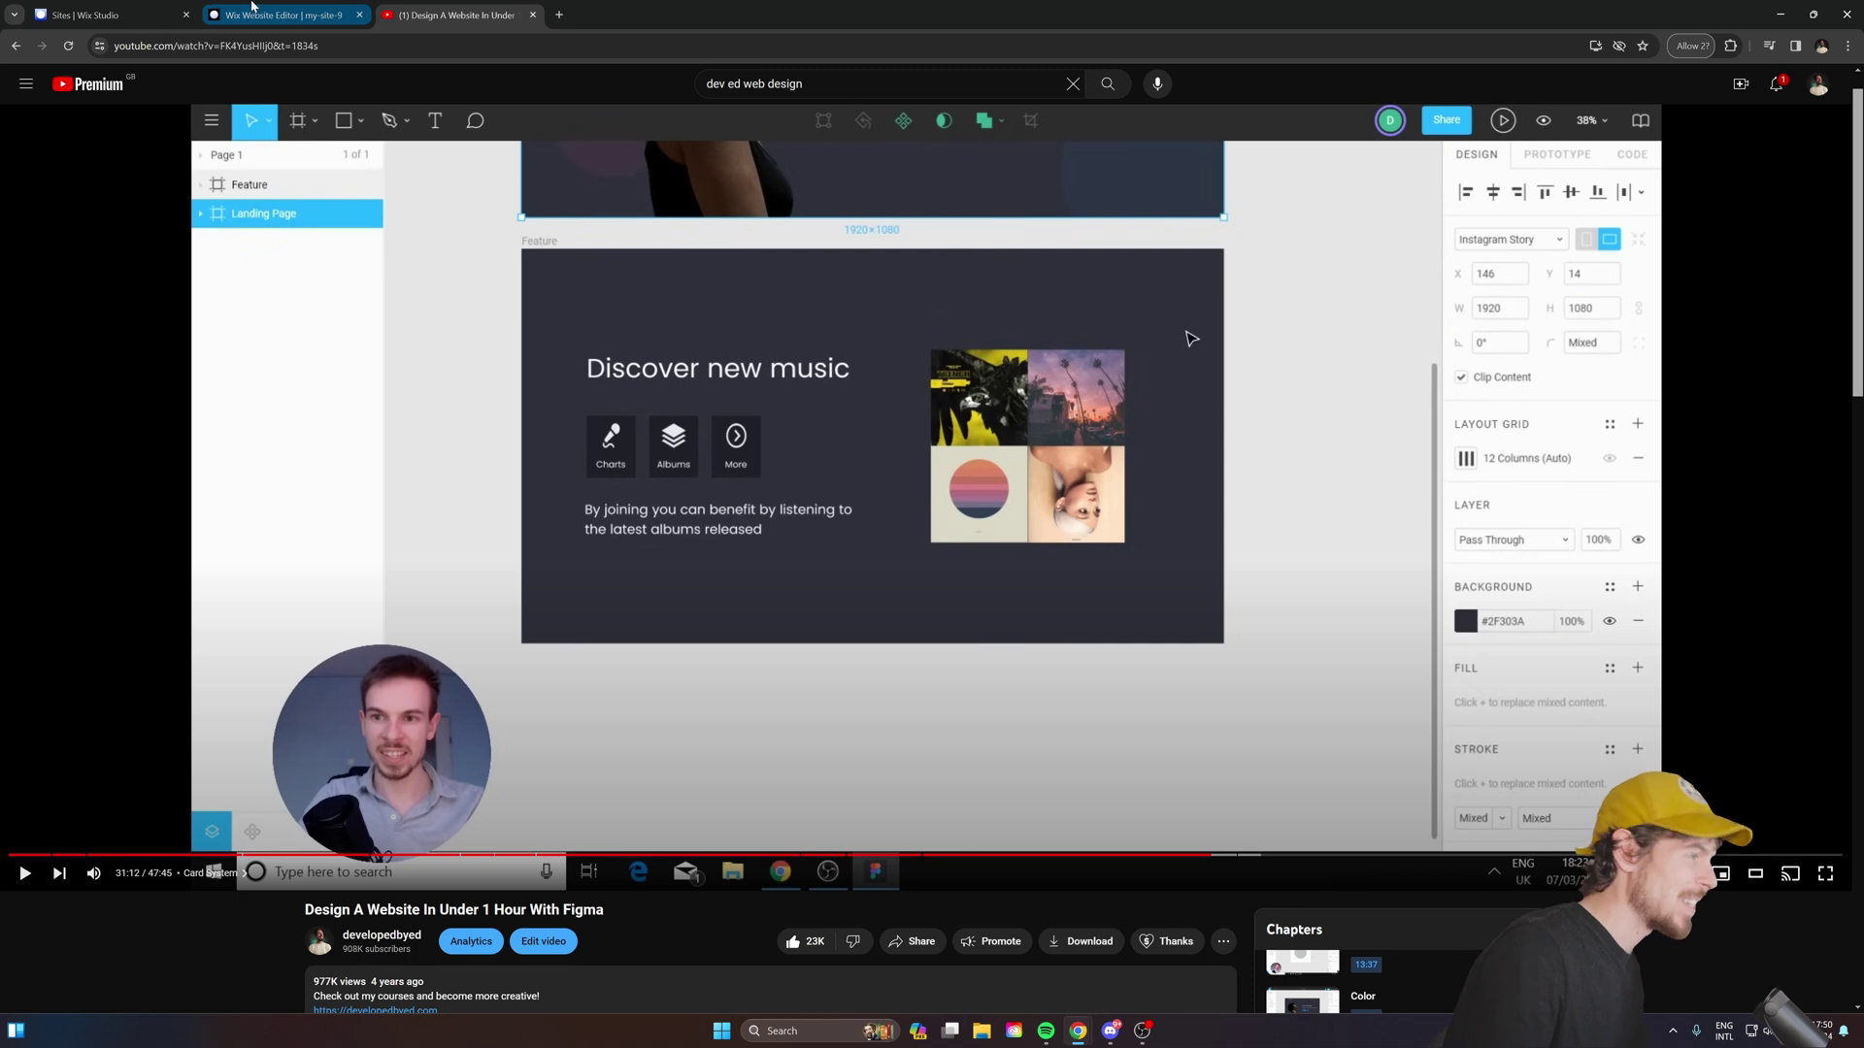
pyautogui.click(255, 11)
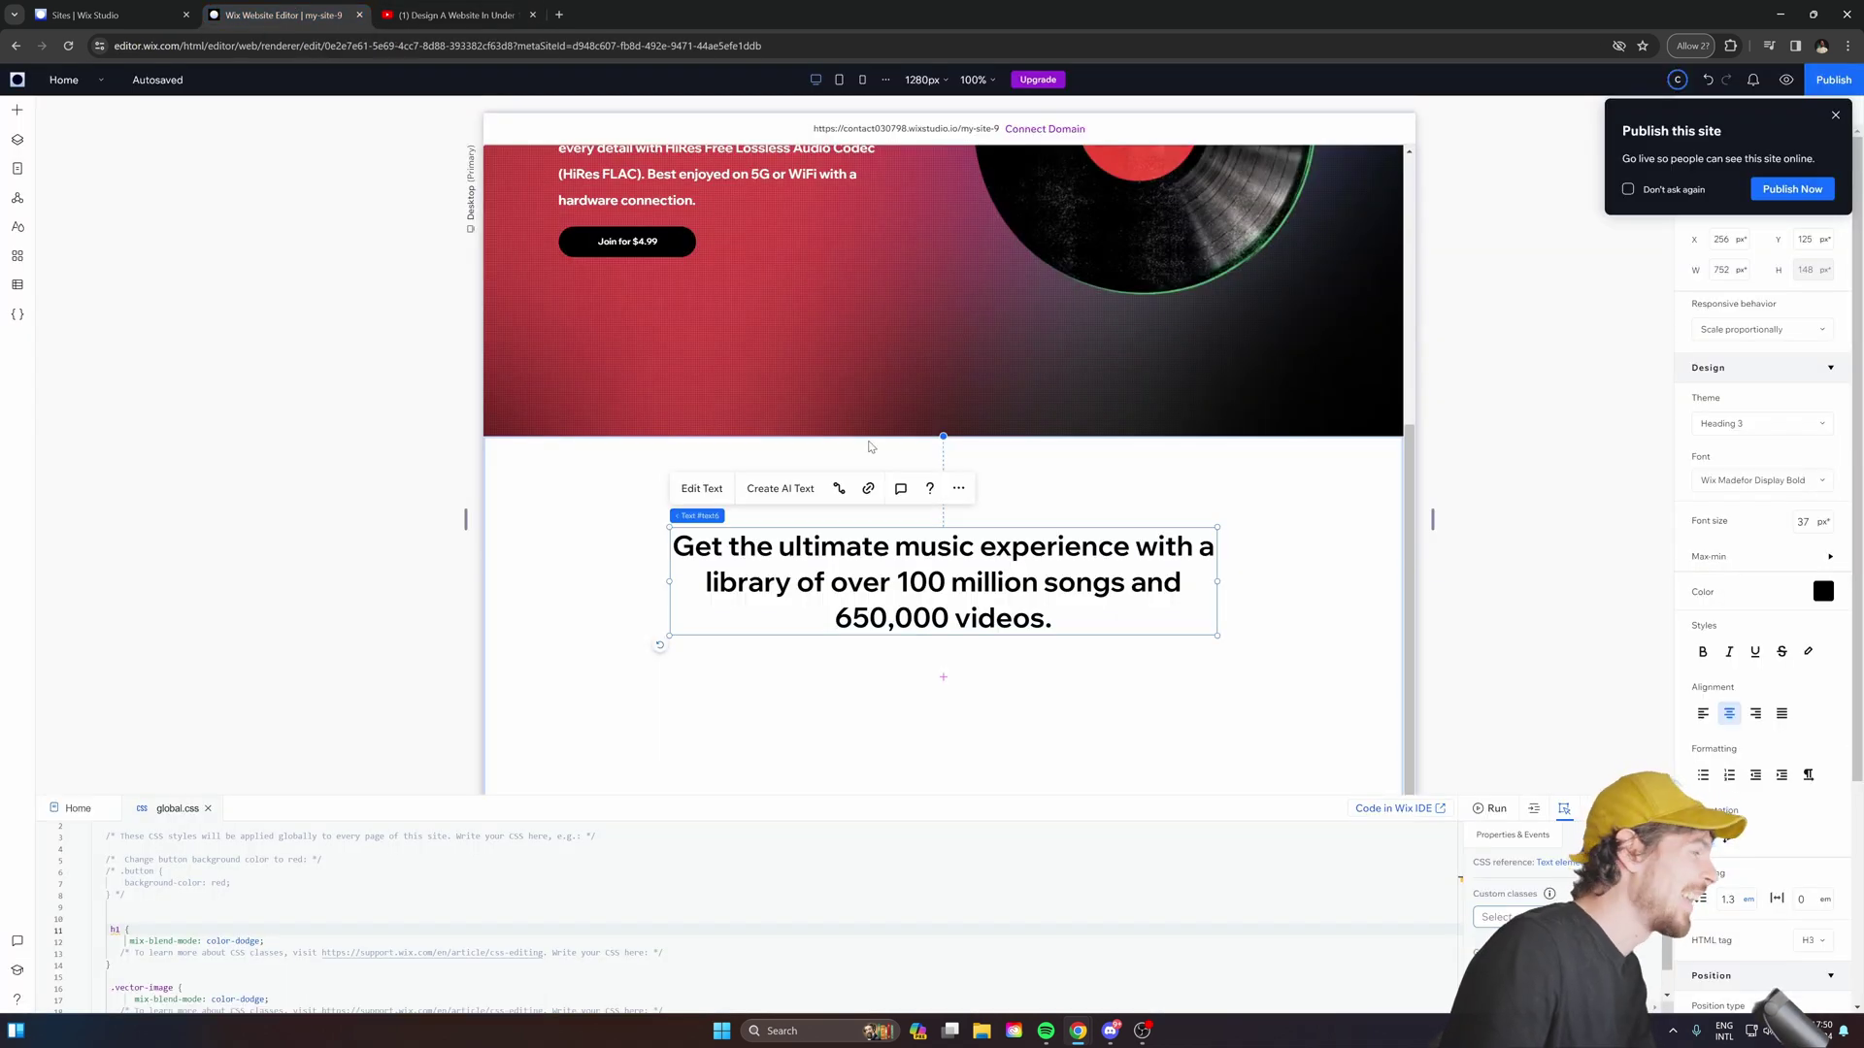
# Add a single placeholder image to the empty section below the music-library heading.
pyautogui.click(947, 752)
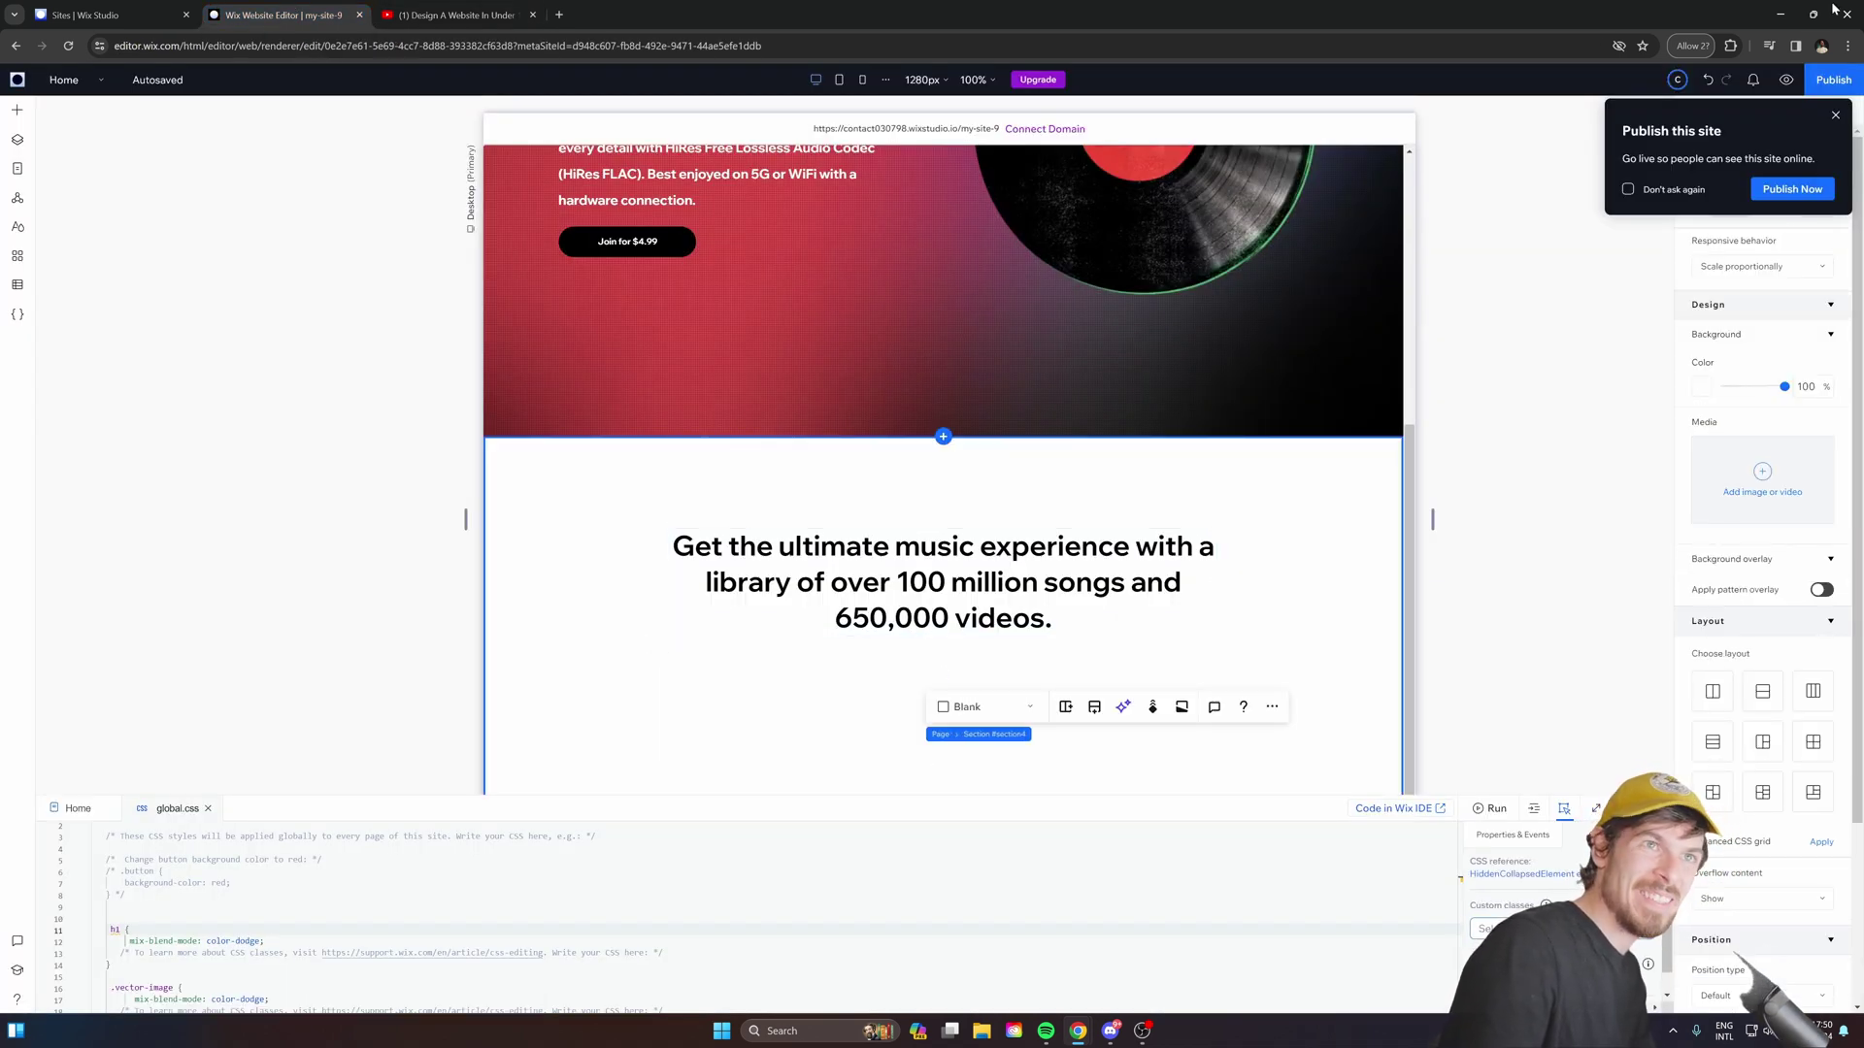
pyautogui.click(1535, 586)
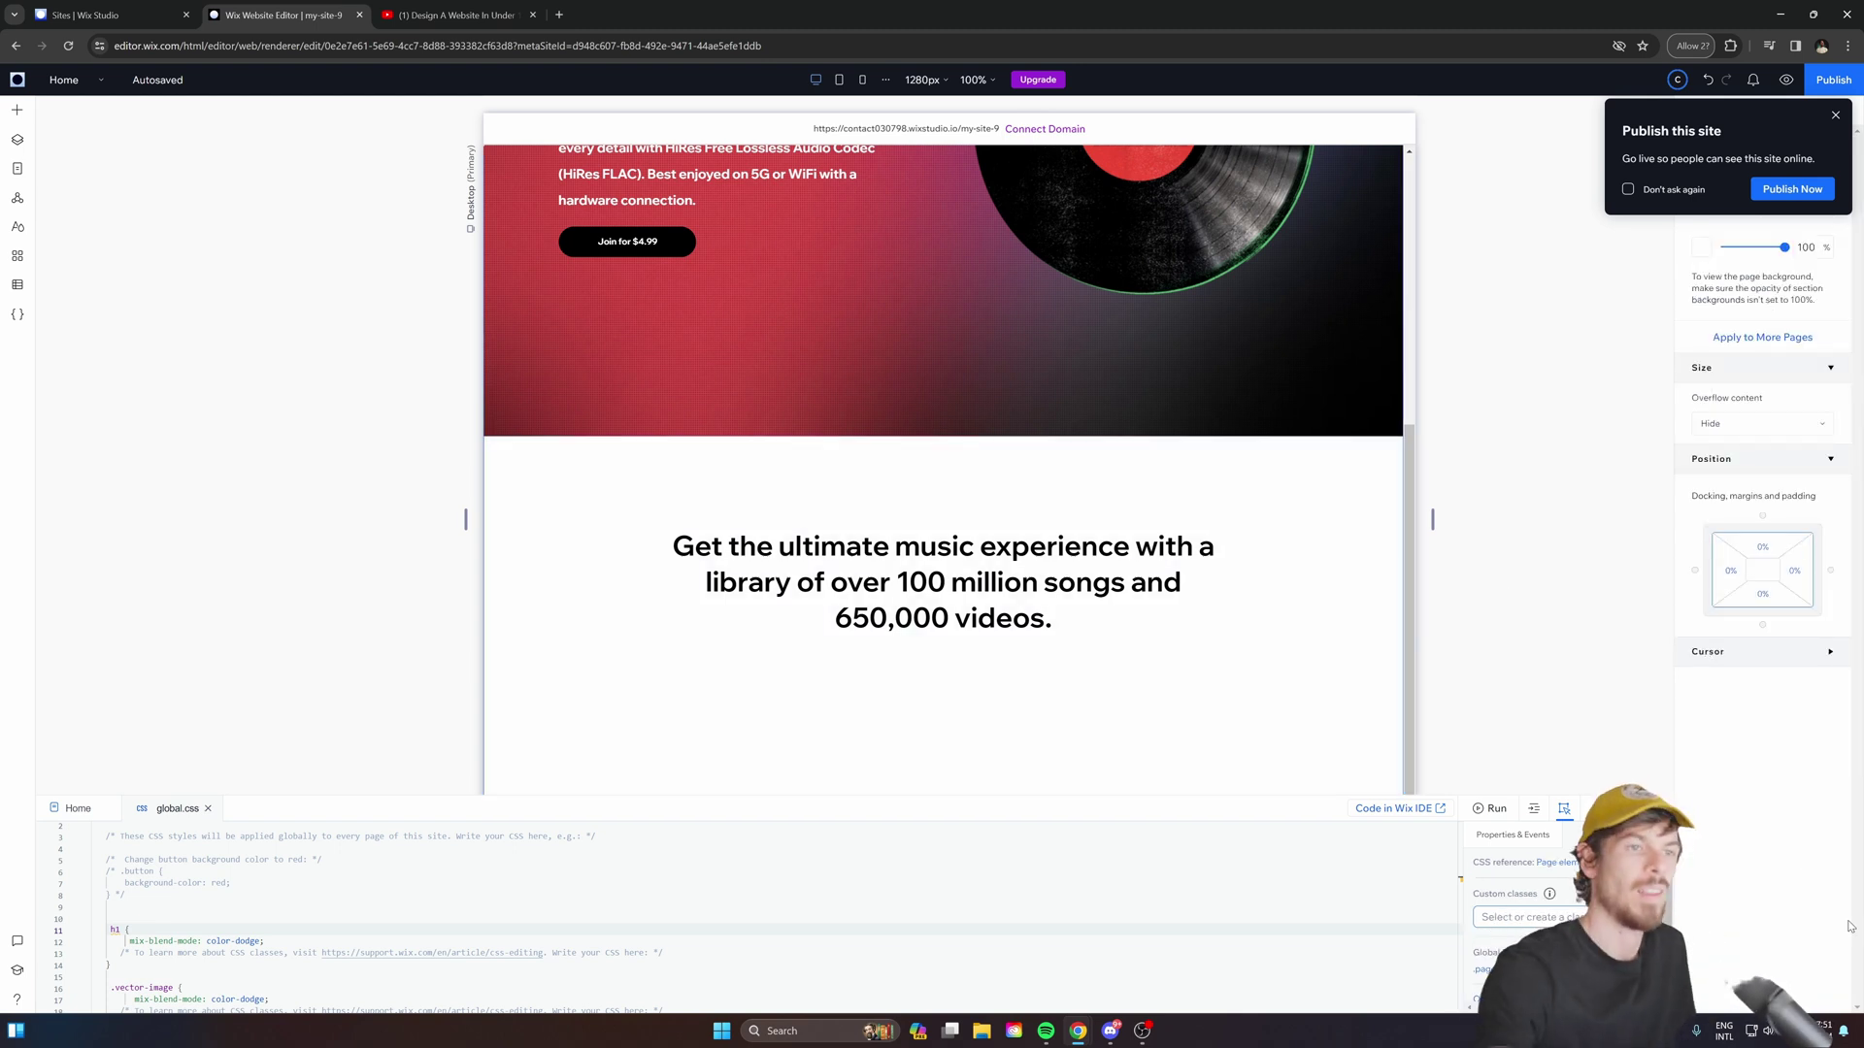
pyautogui.click(1625, 808)
pyautogui.click(928, 798)
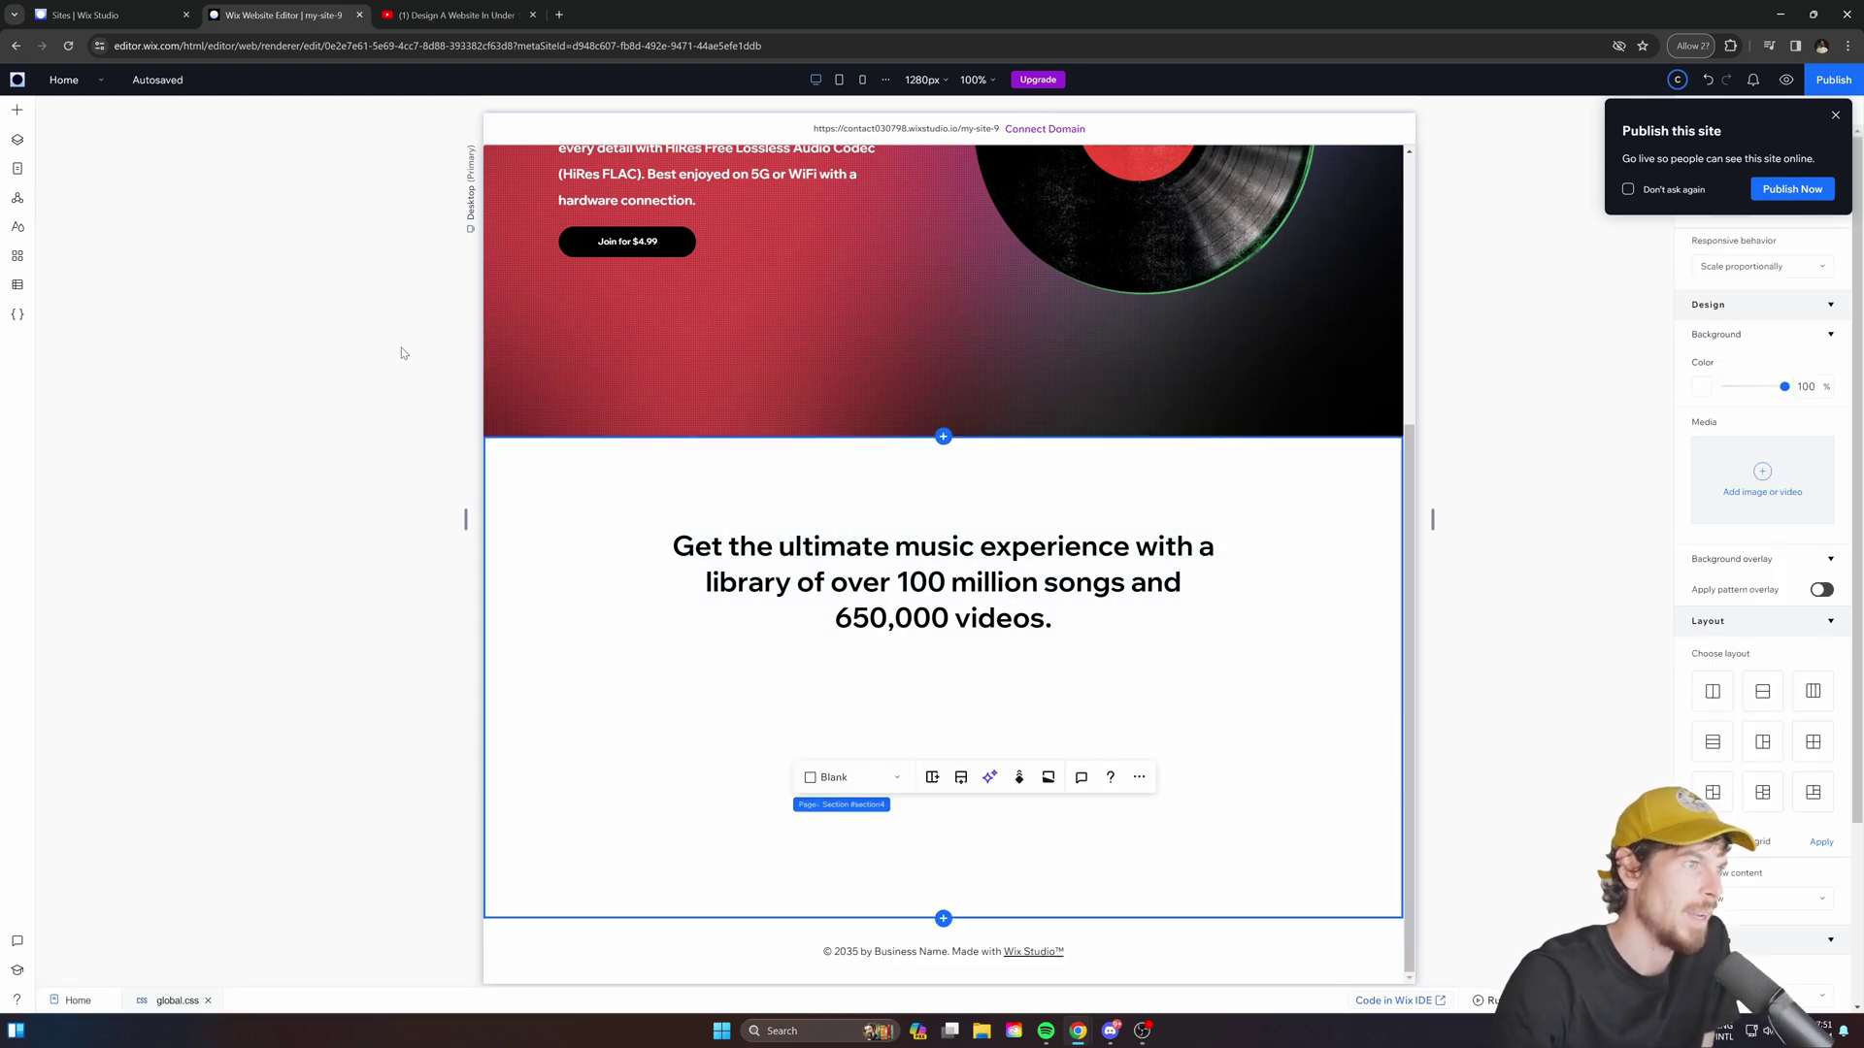
pyautogui.click(17, 110)
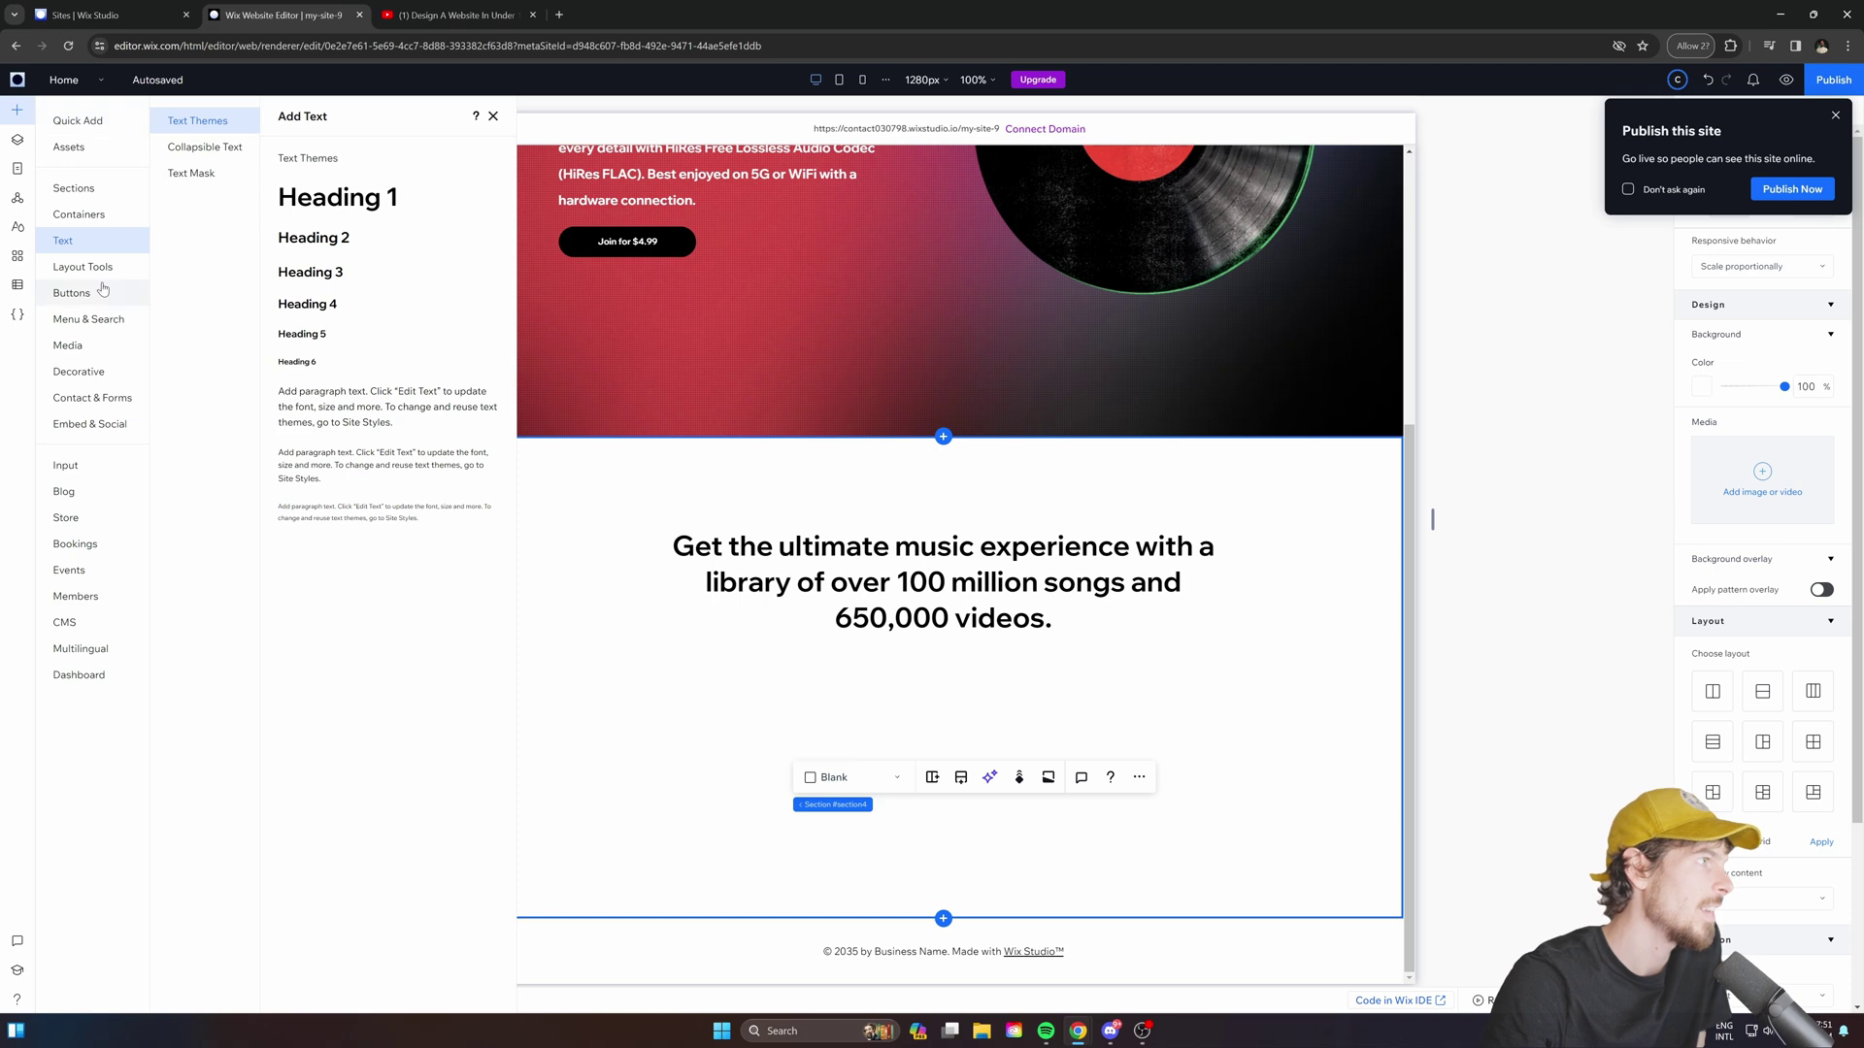
pyautogui.click(95, 352)
pyautogui.scroll(5, 370, 378)
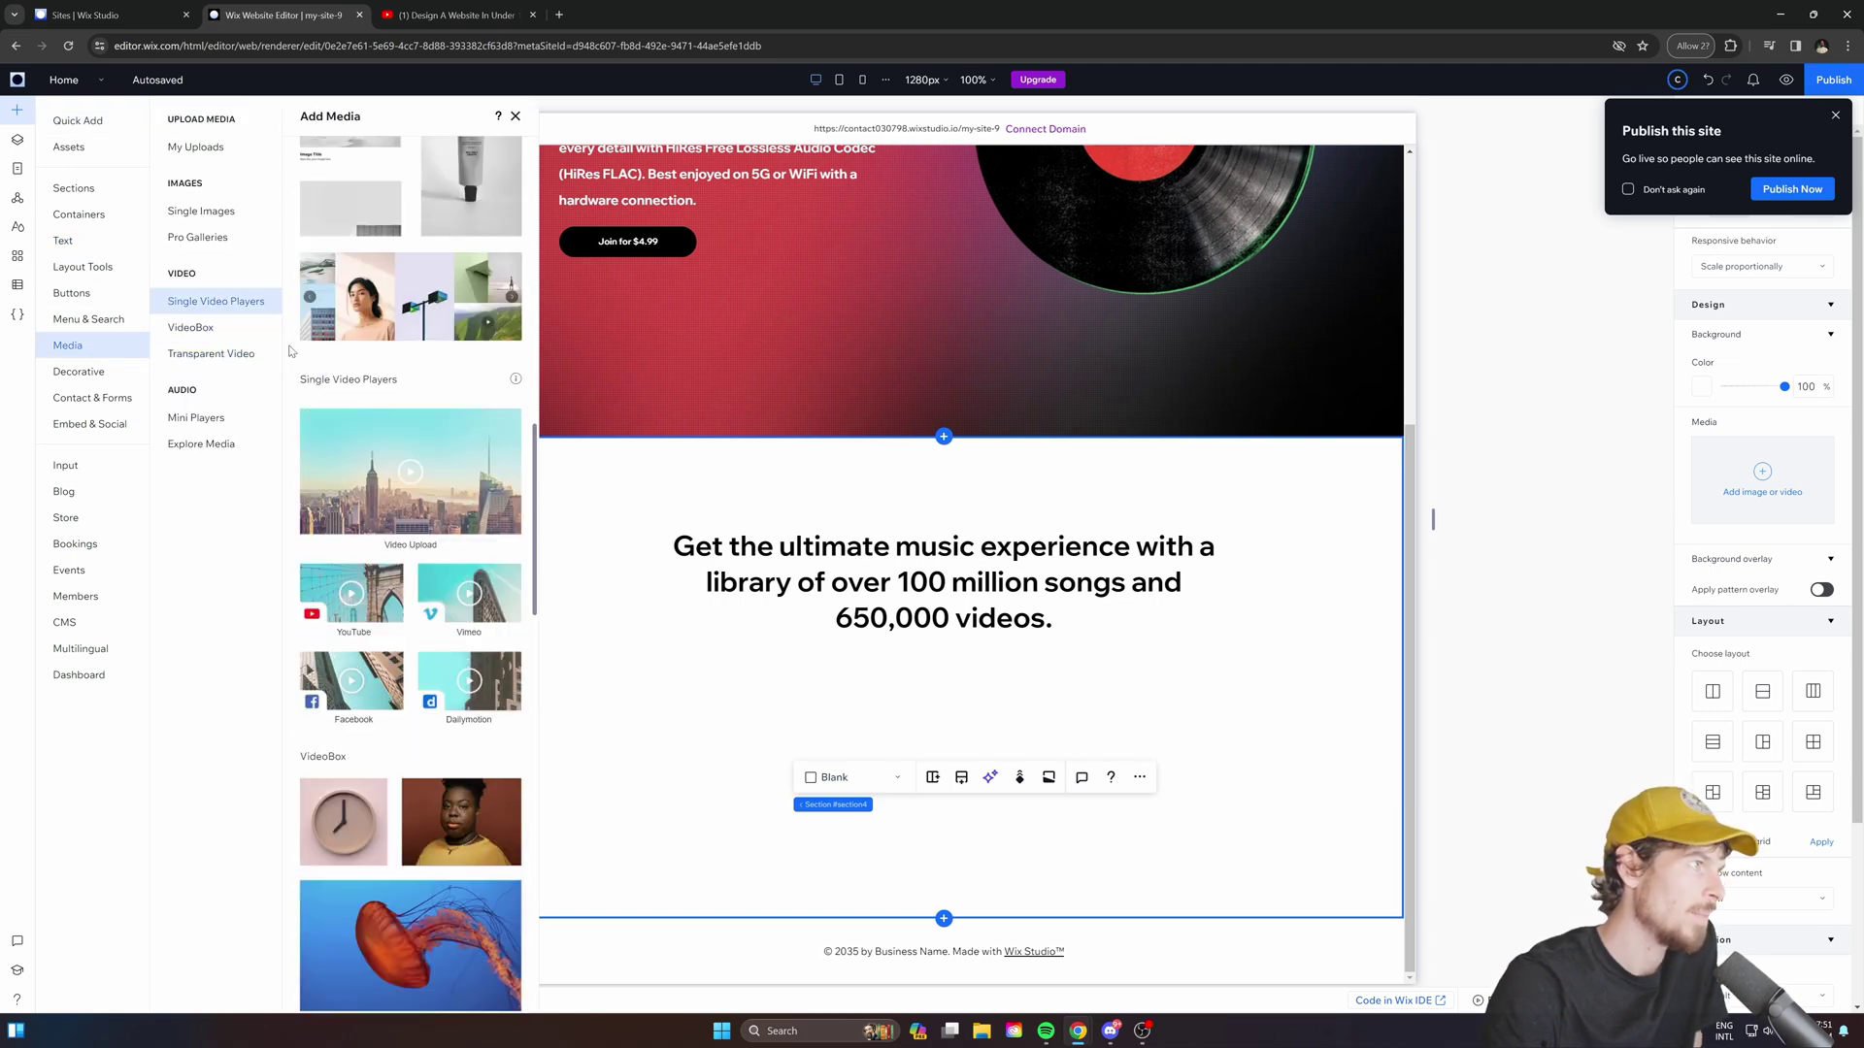
pyautogui.click(226, 225)
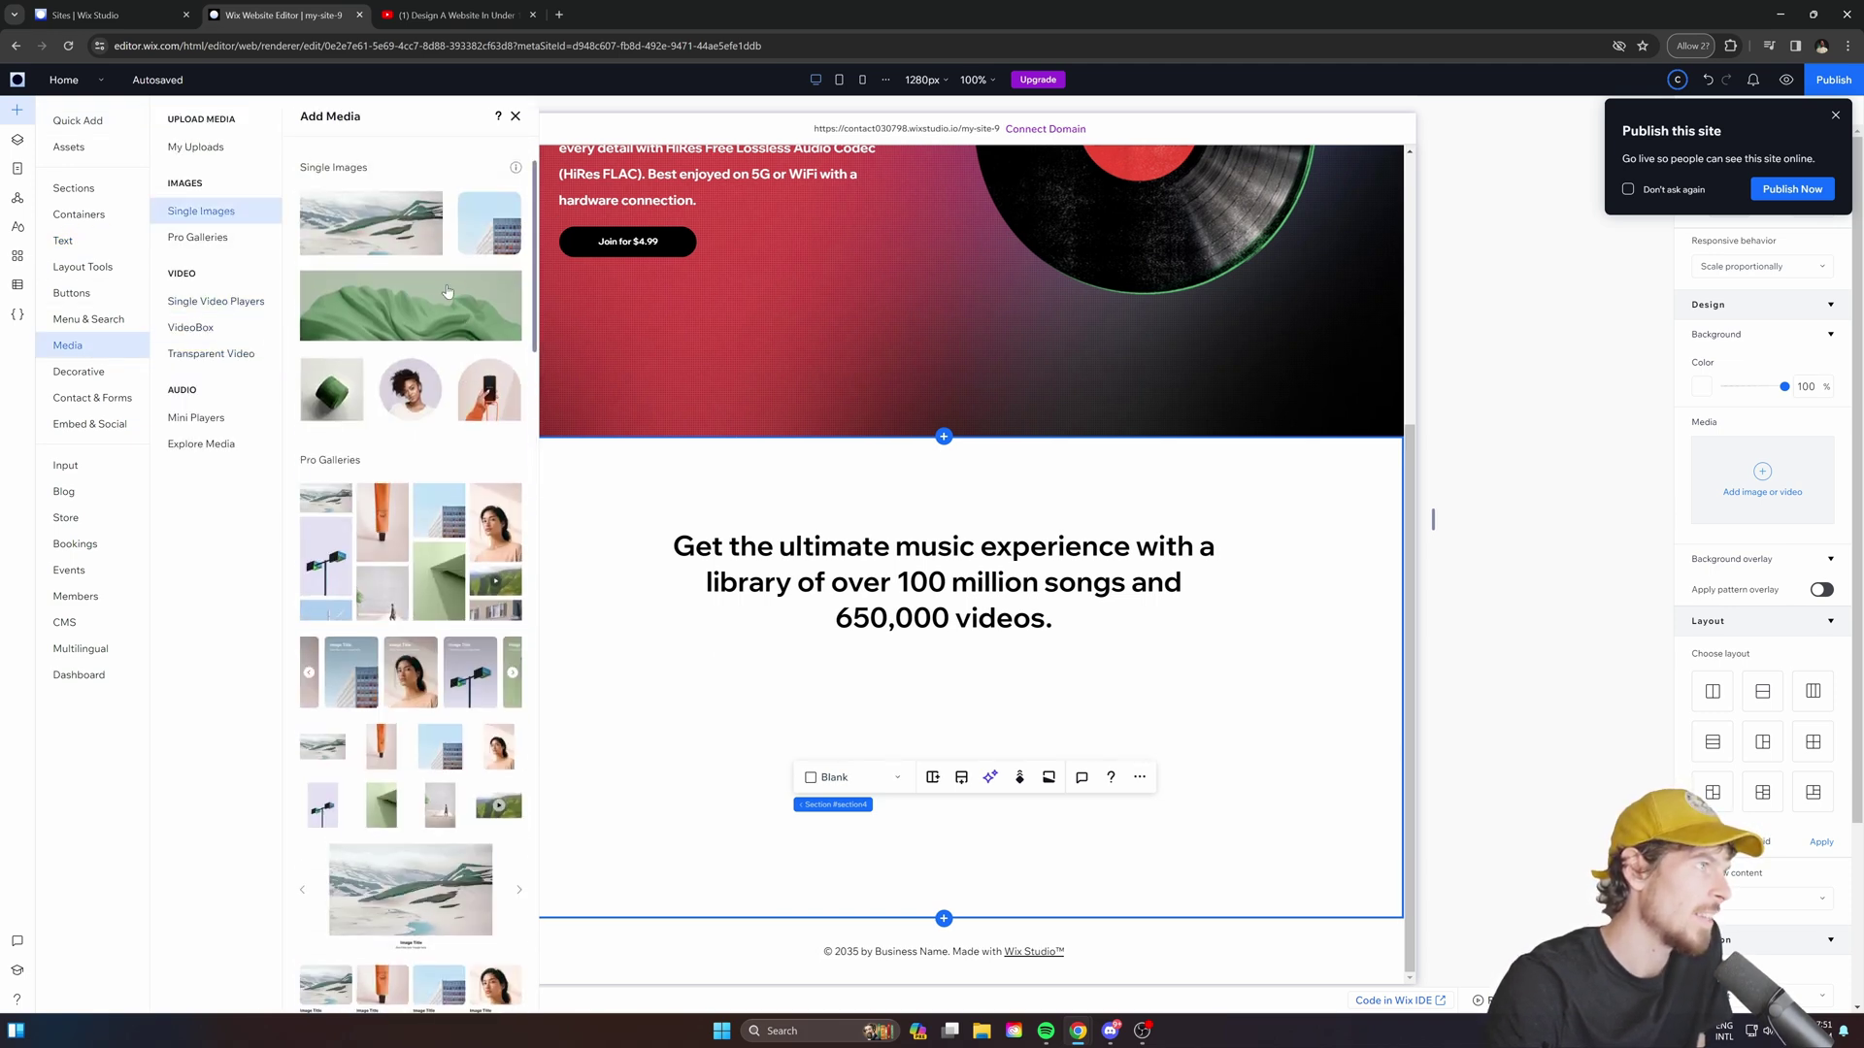
pyautogui.moveTo(372, 213); pyautogui.dragTo(818, 792)
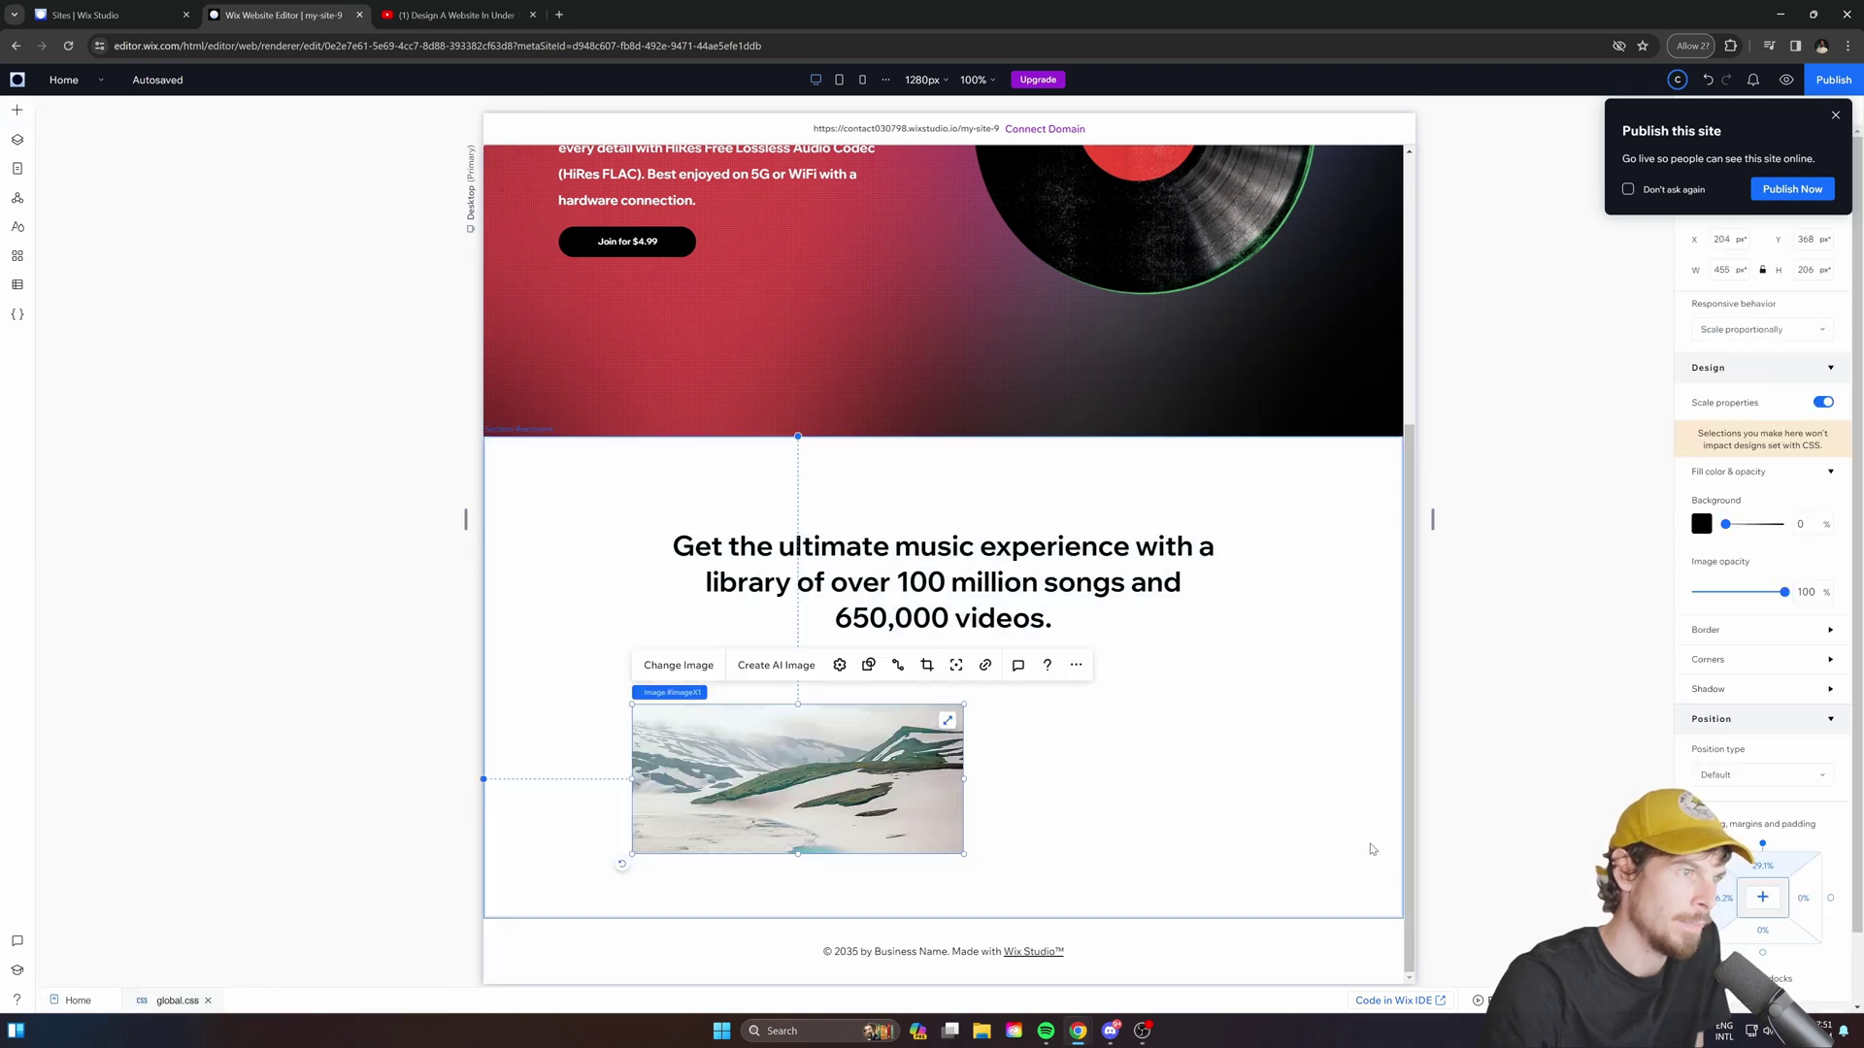
# Make the section taller and move the image down and left under the heading.
pyautogui.click(1109, 912)
pyautogui.click(1152, 770)
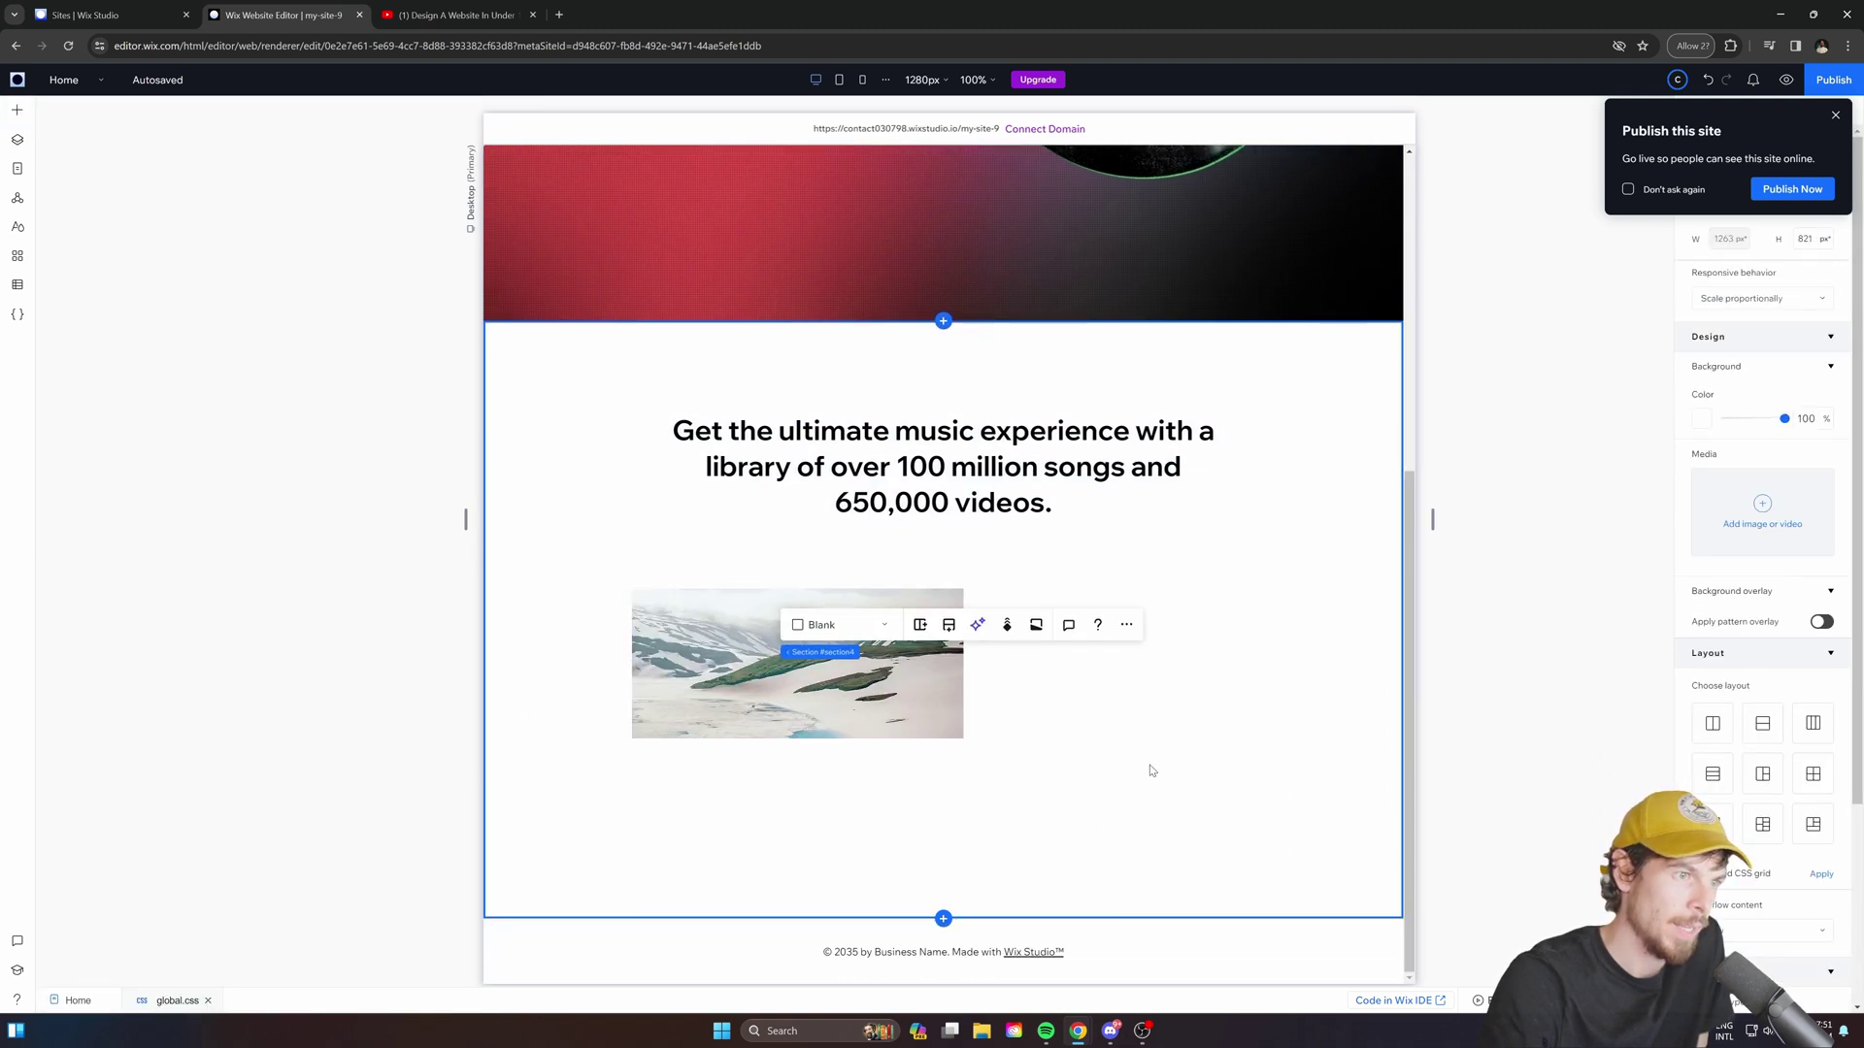
pyautogui.moveTo(1107, 922)
pyautogui.mouseDown()
pyautogui.moveTo(1107, 980)
pyautogui.moveTo(1081, 918)
pyautogui.moveTo(1077, 936)
pyautogui.mouseUp()
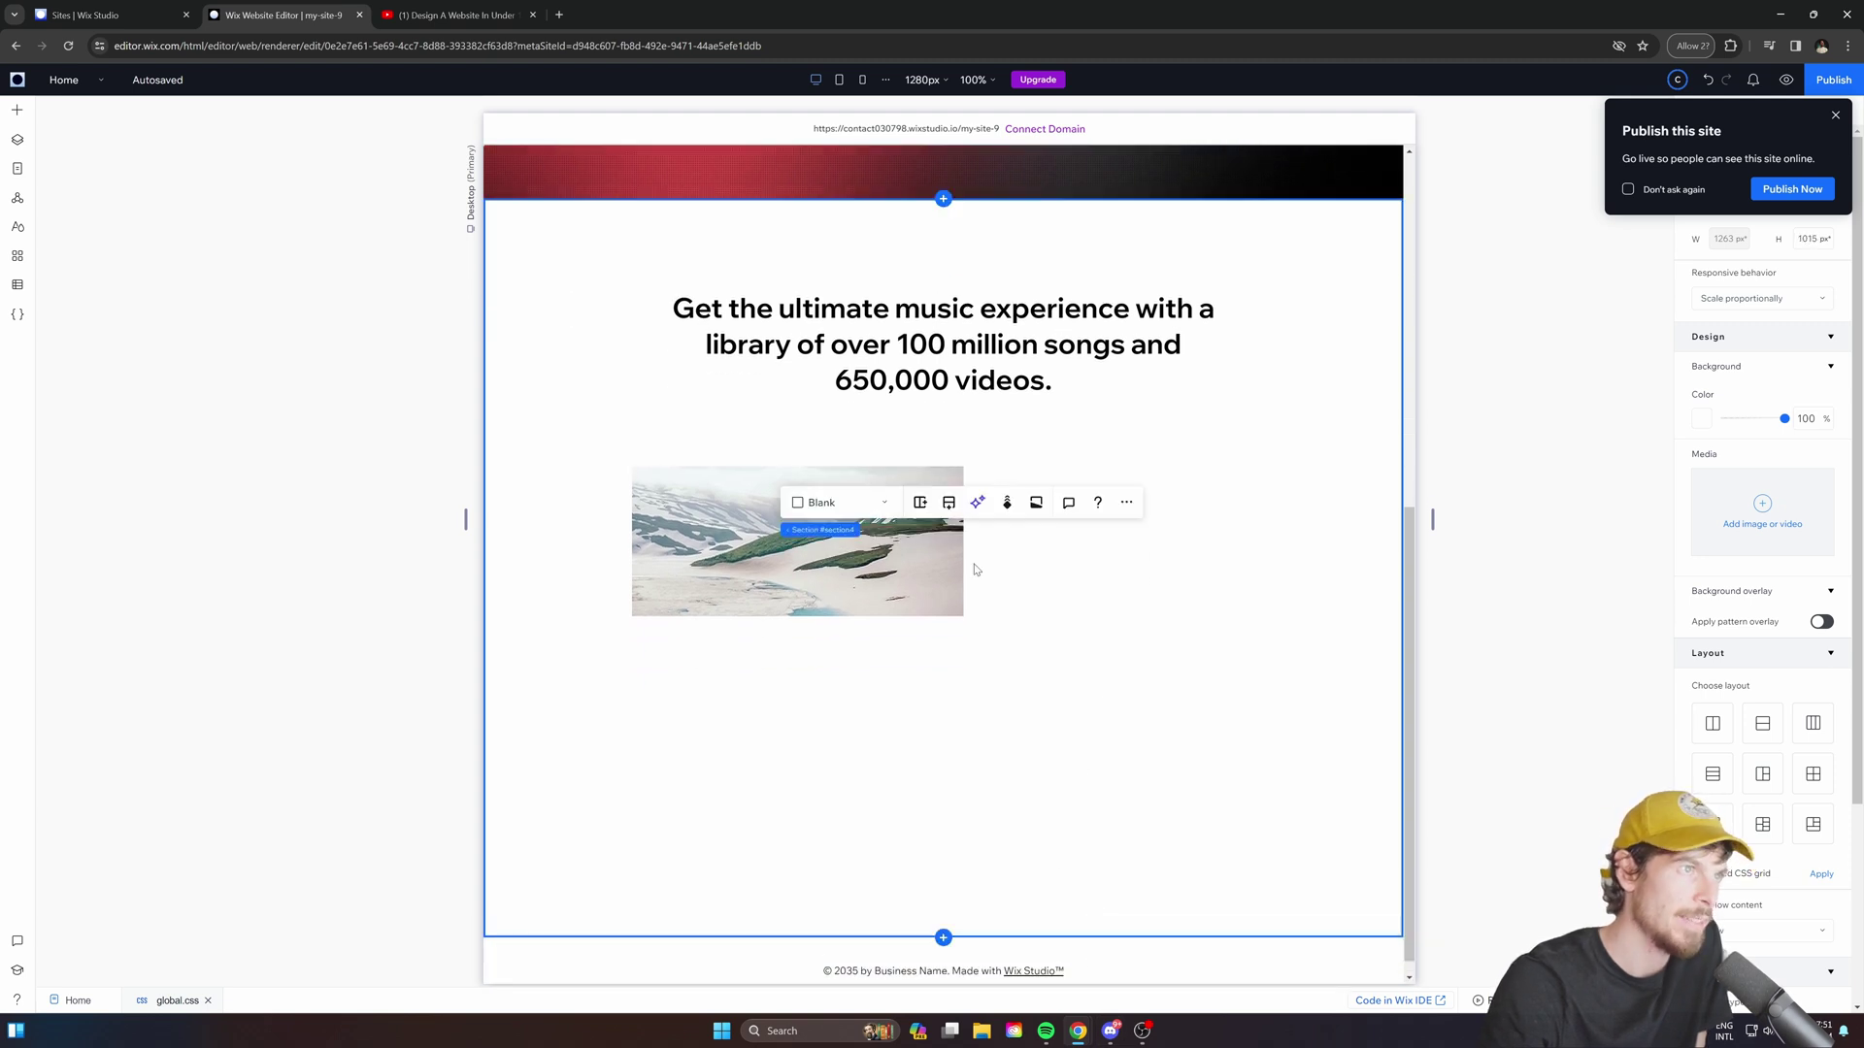
pyautogui.click(857, 550)
pyautogui.moveTo(857, 549); pyautogui.dragTo(830, 605)
# Upload the blank phone mockup plus three more images, and swap the placeholder for the iPhone mockup.
pyautogui.click(651, 483)
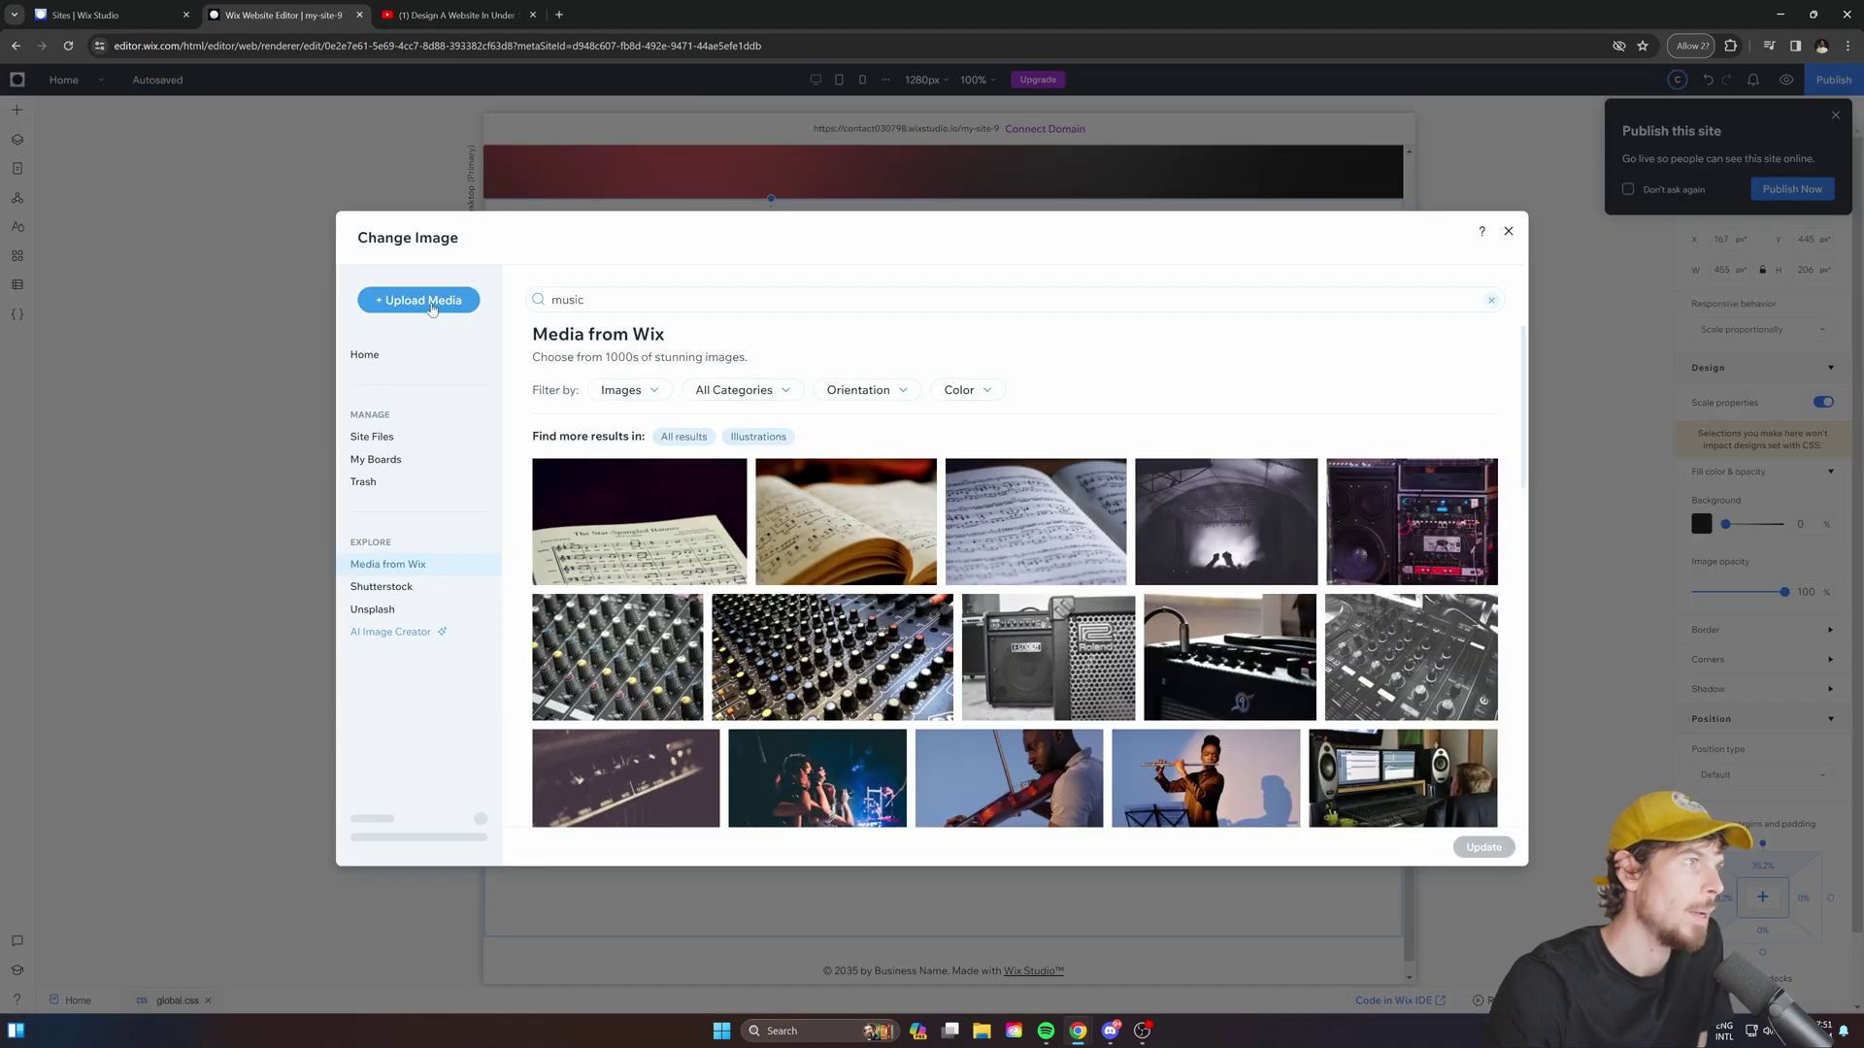
pyautogui.click(419, 300)
pyautogui.click(990, 569)
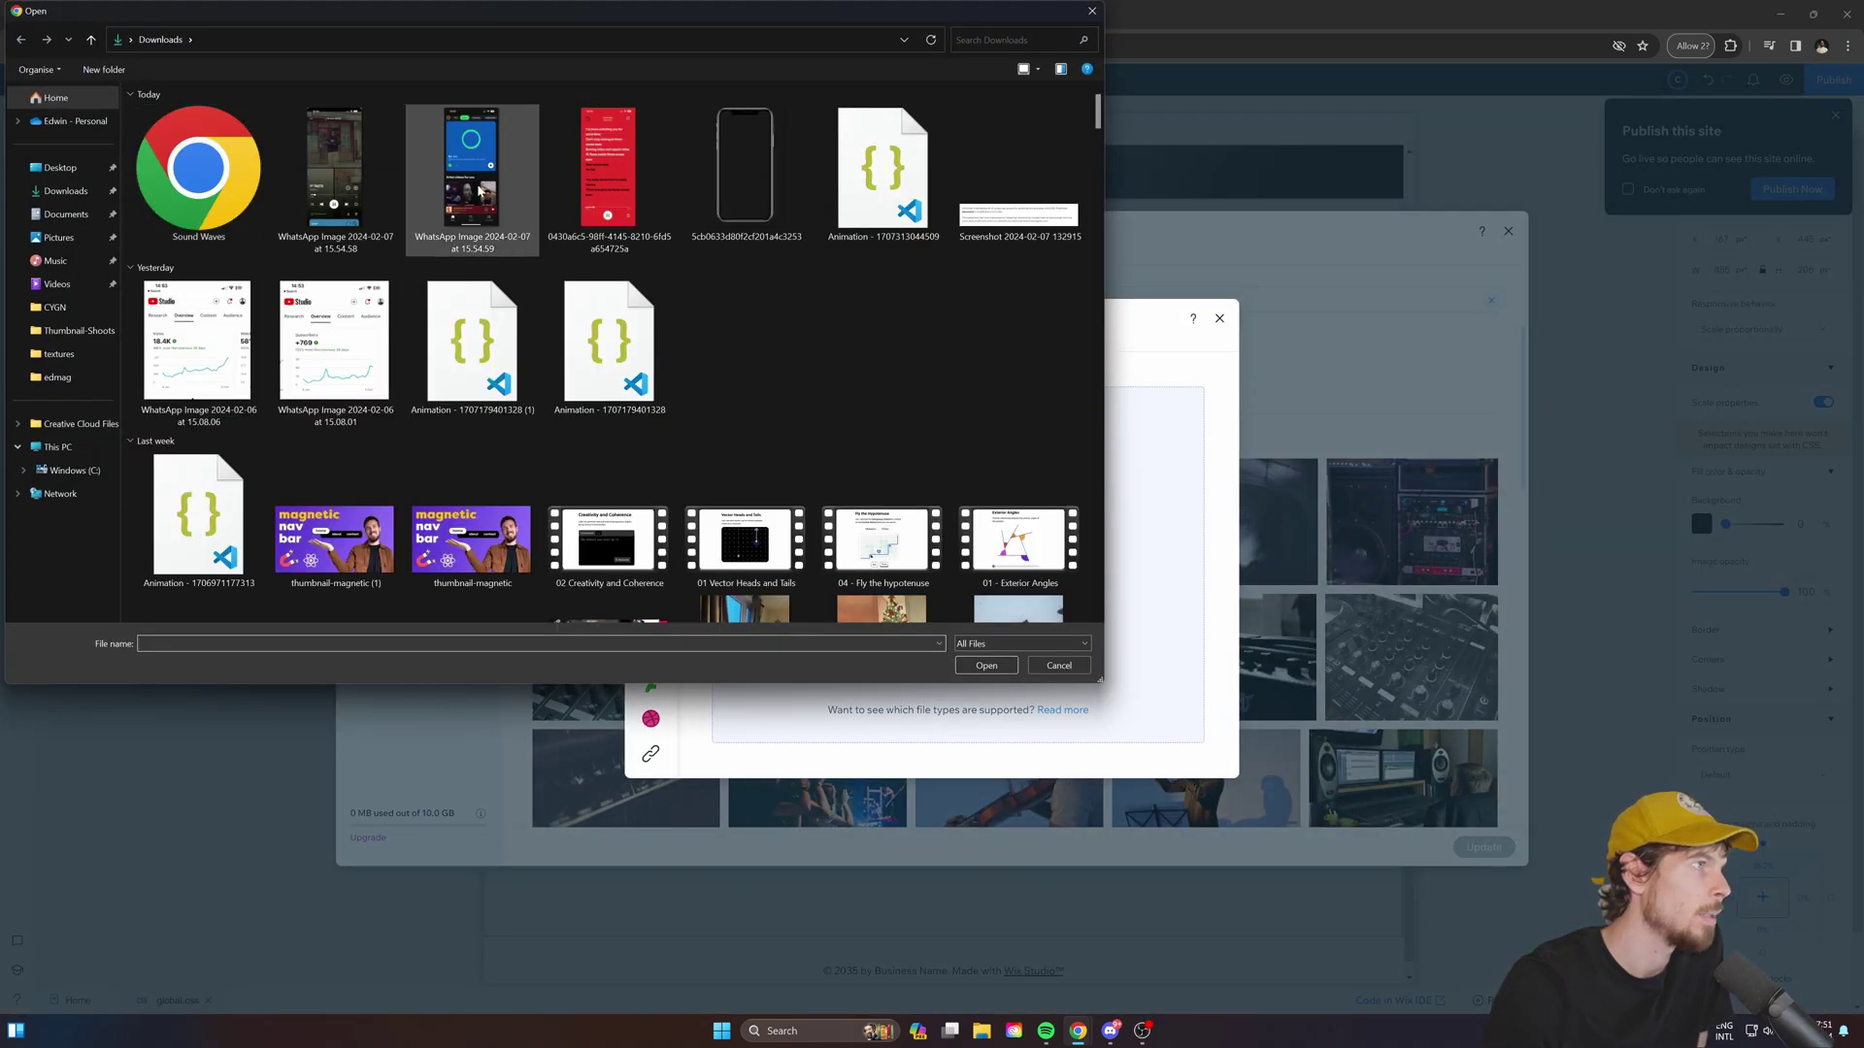
pyautogui.doubleClick(741, 175)
pyautogui.click(442, 303)
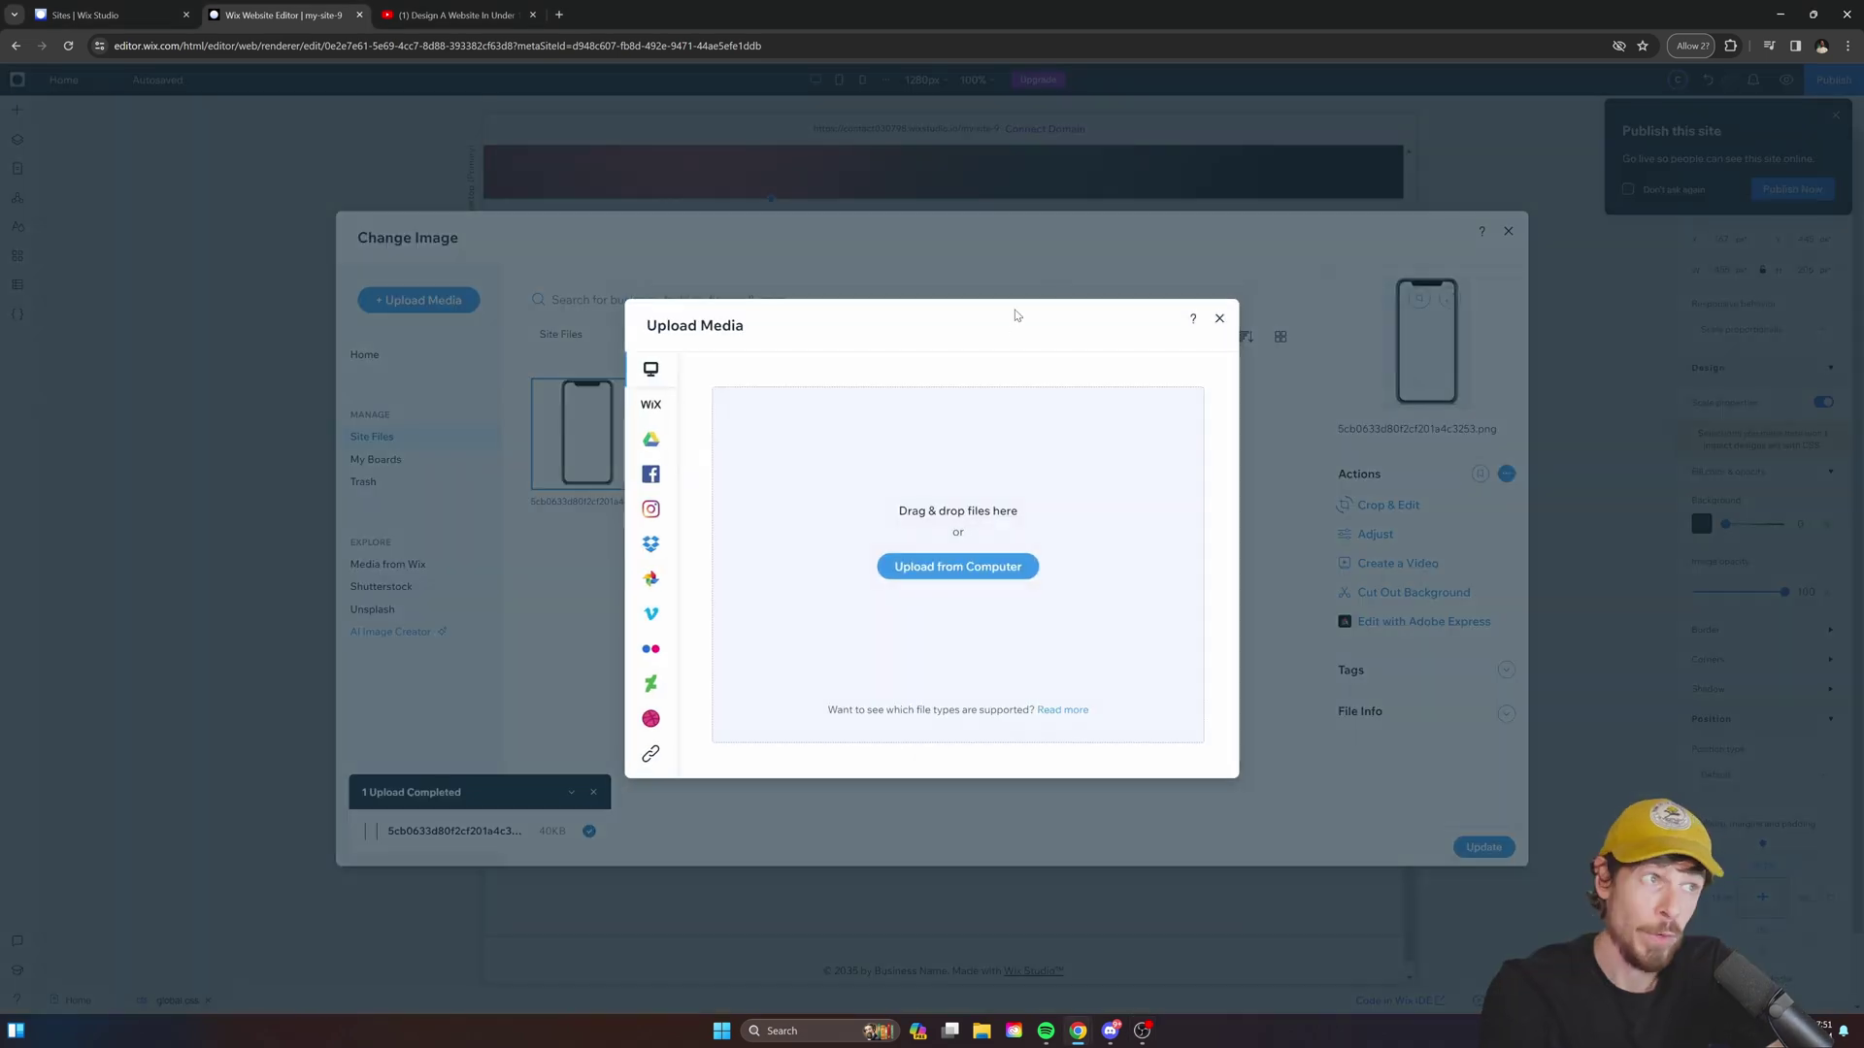
pyautogui.click(971, 577)
pyautogui.click(472, 179)
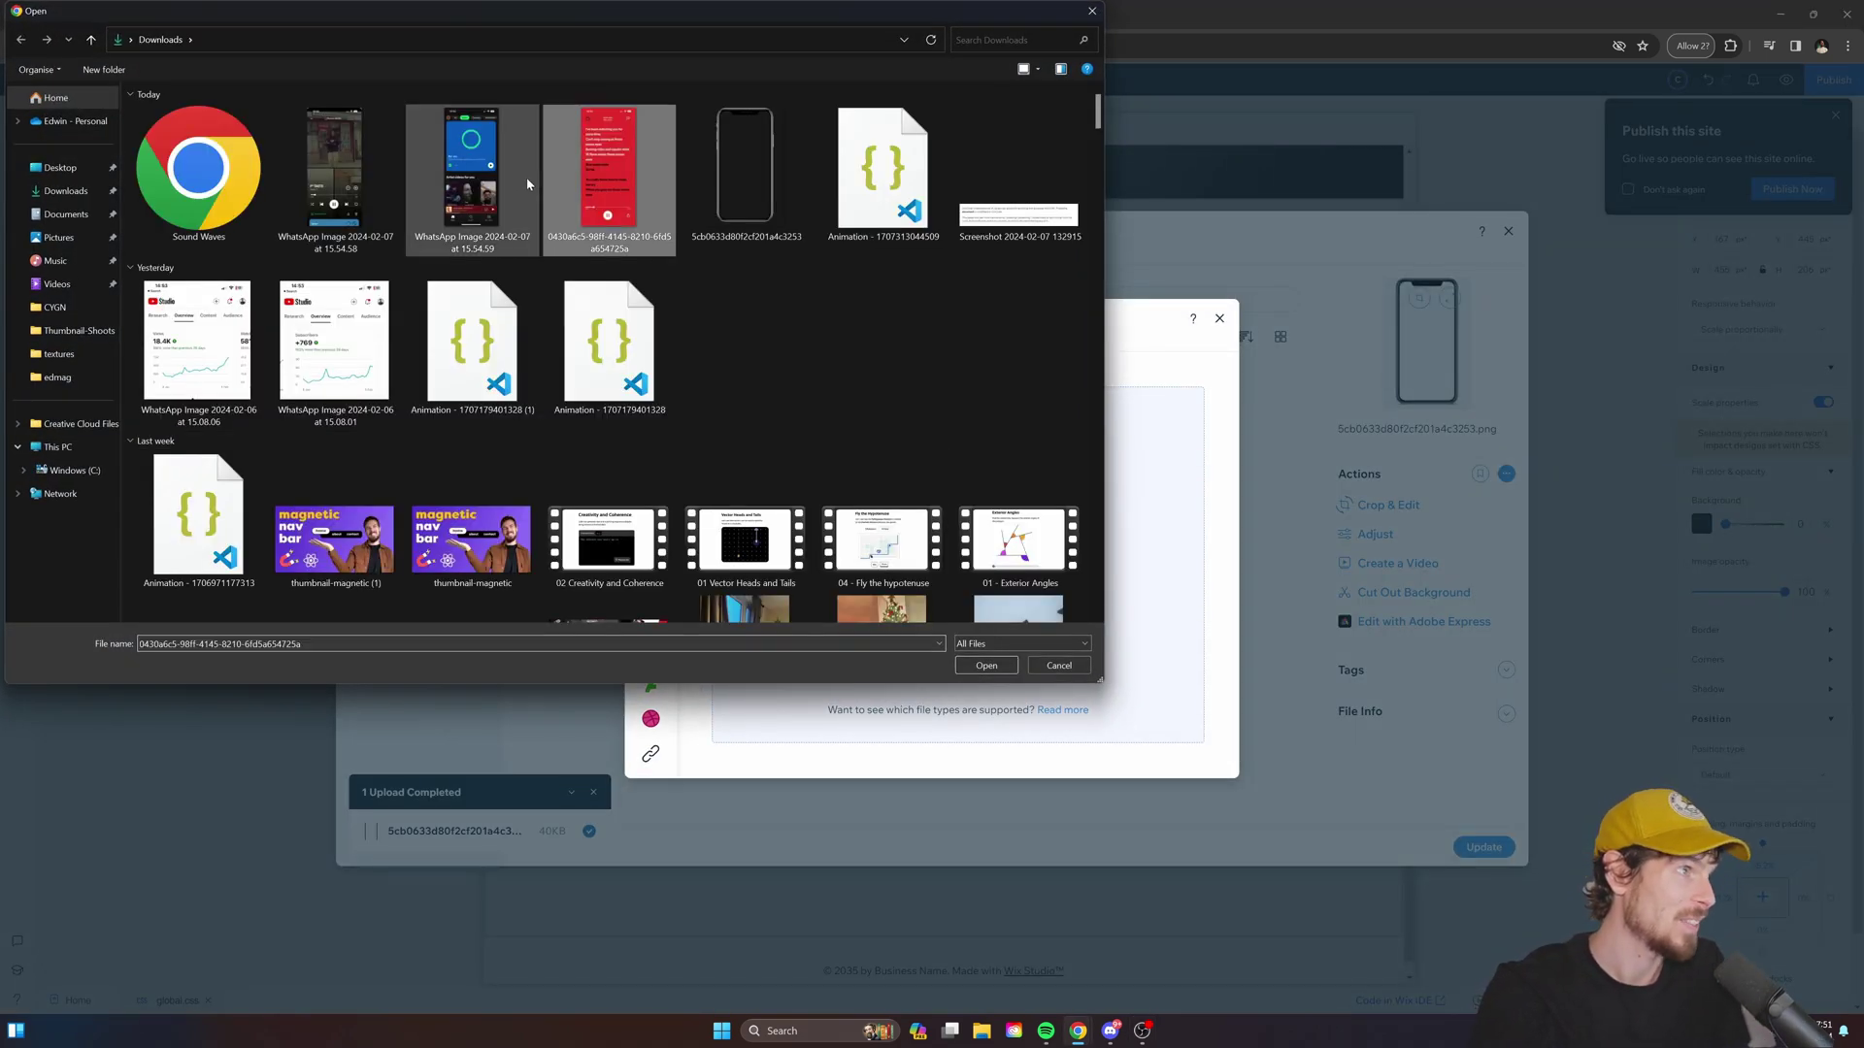
pyautogui.keyDown('ctrl'); pyautogui.click(610, 180); pyautogui.keyUp('ctrl')
pyautogui.keyDown('ctrl'); pyautogui.click(335, 179); pyautogui.keyUp('ctrl')
pyautogui.click(987, 665)
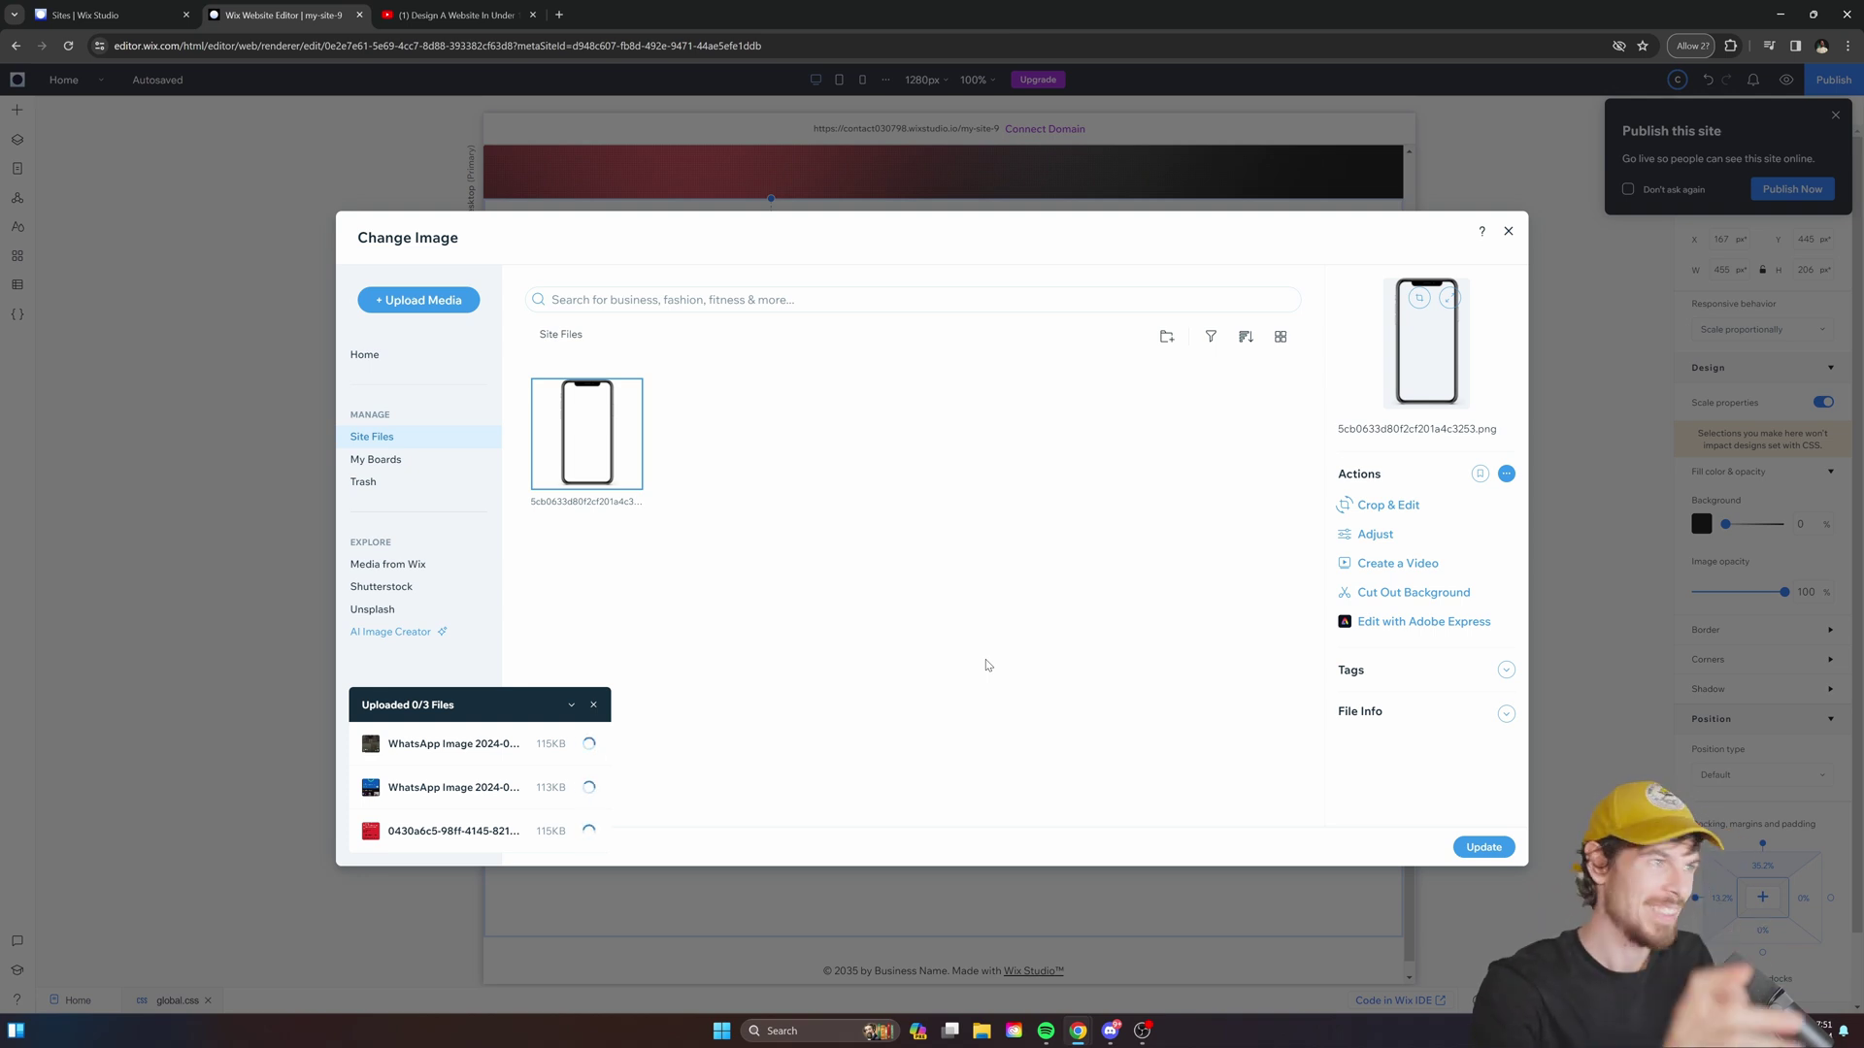
pyautogui.click(1484, 846)
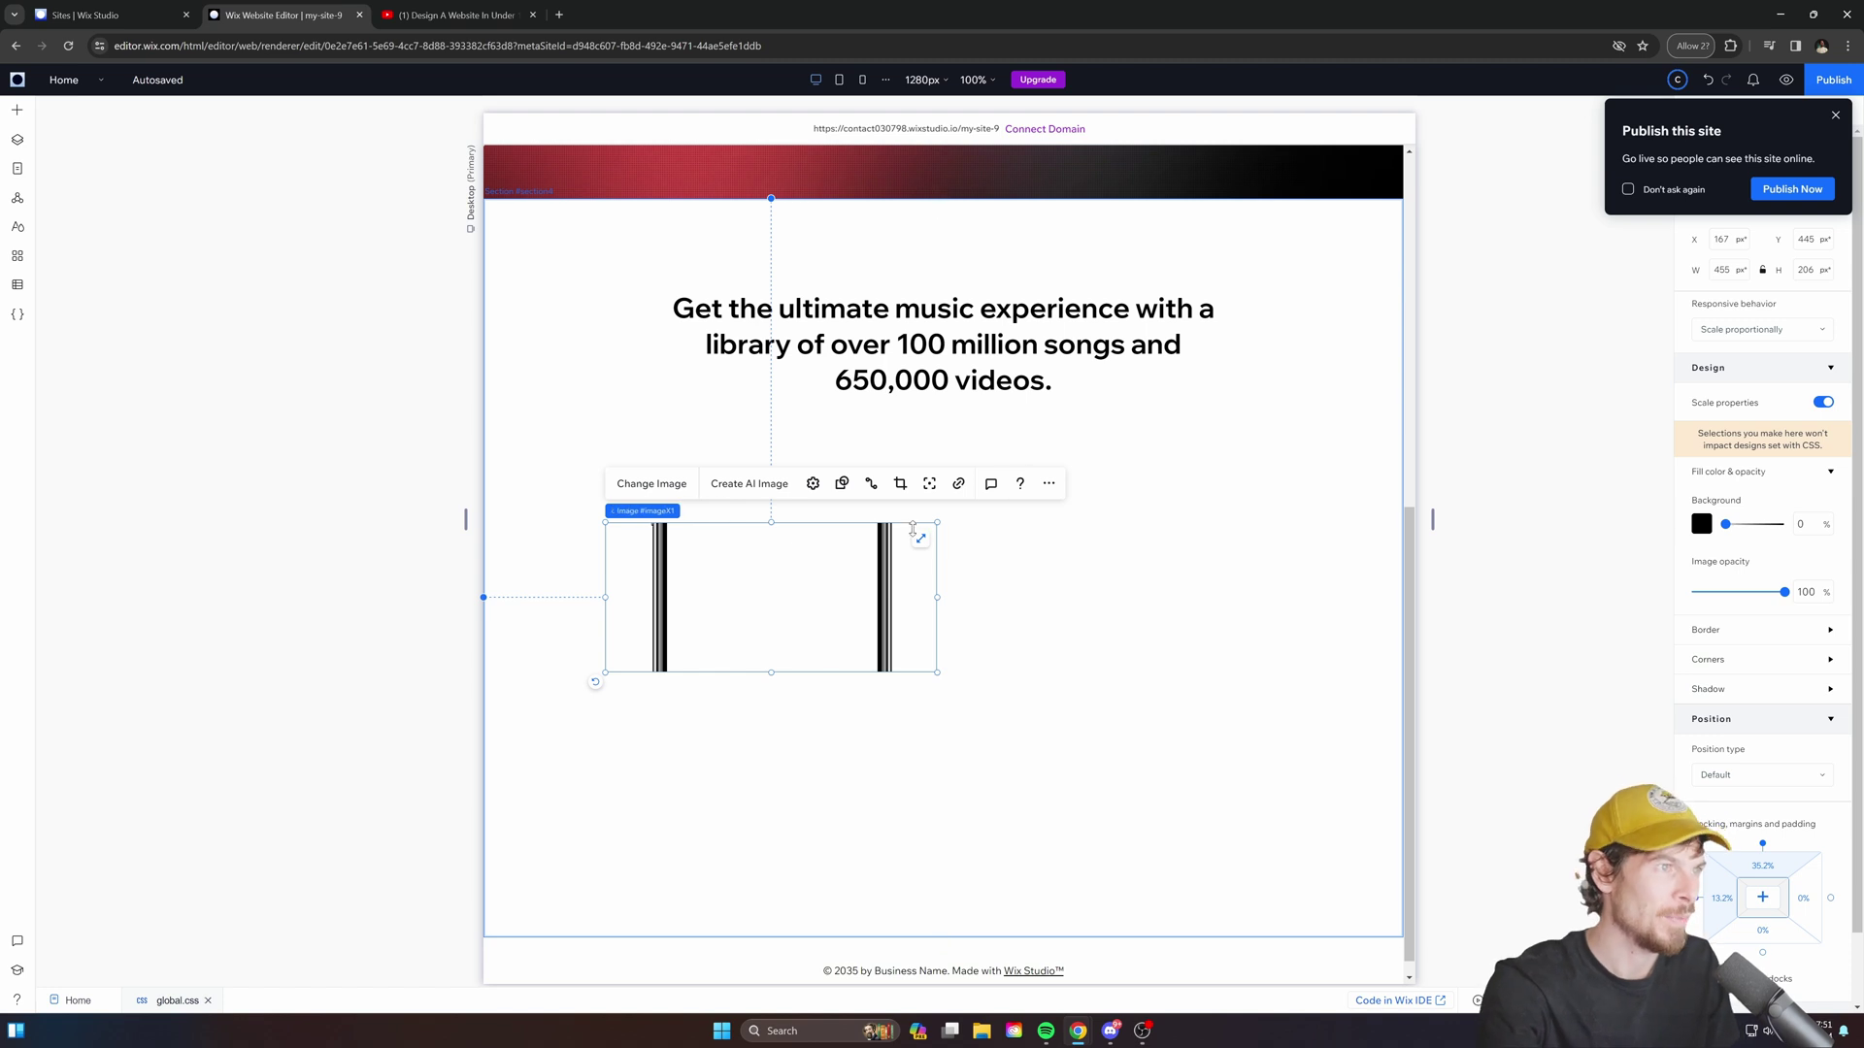
# Return the phone mockup image to normal size and enlarge it proportionally.
pyautogui.click(920, 540)
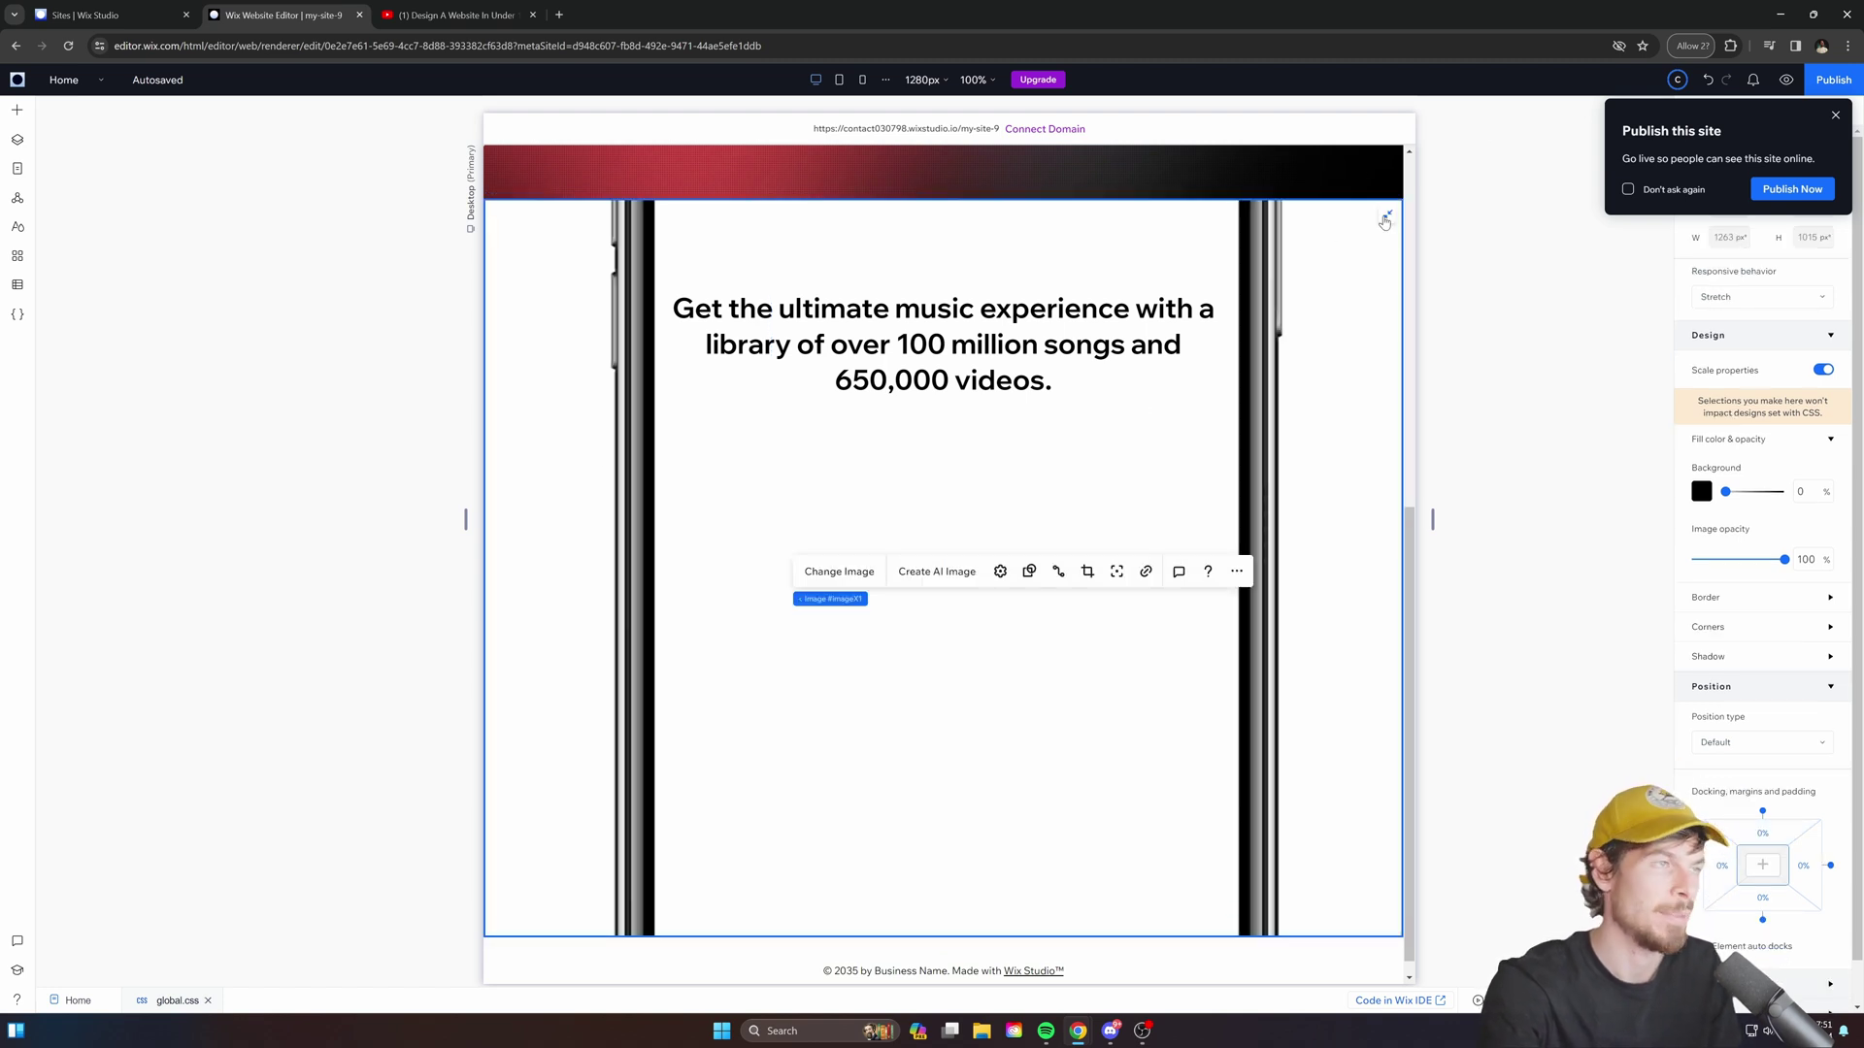
pyautogui.click(1385, 218)
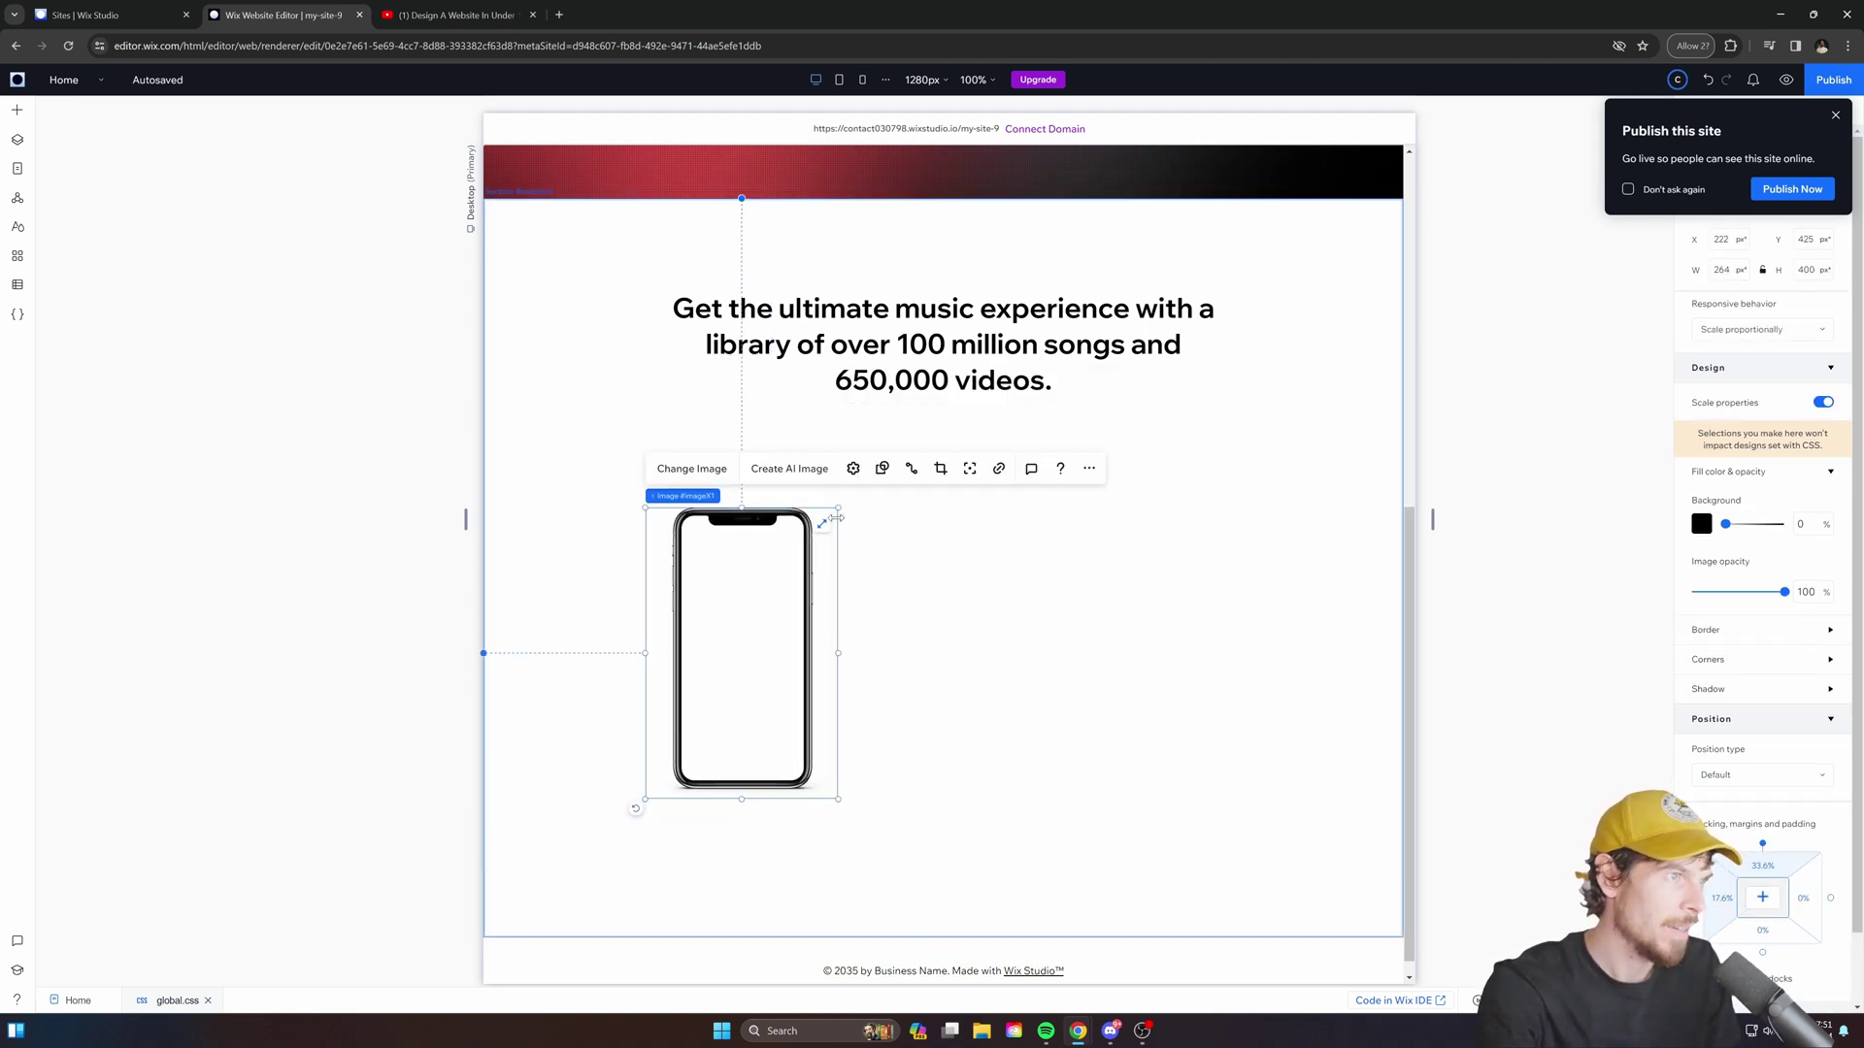
pyautogui.moveTo(837, 518); pyautogui.dragTo(869, 469)
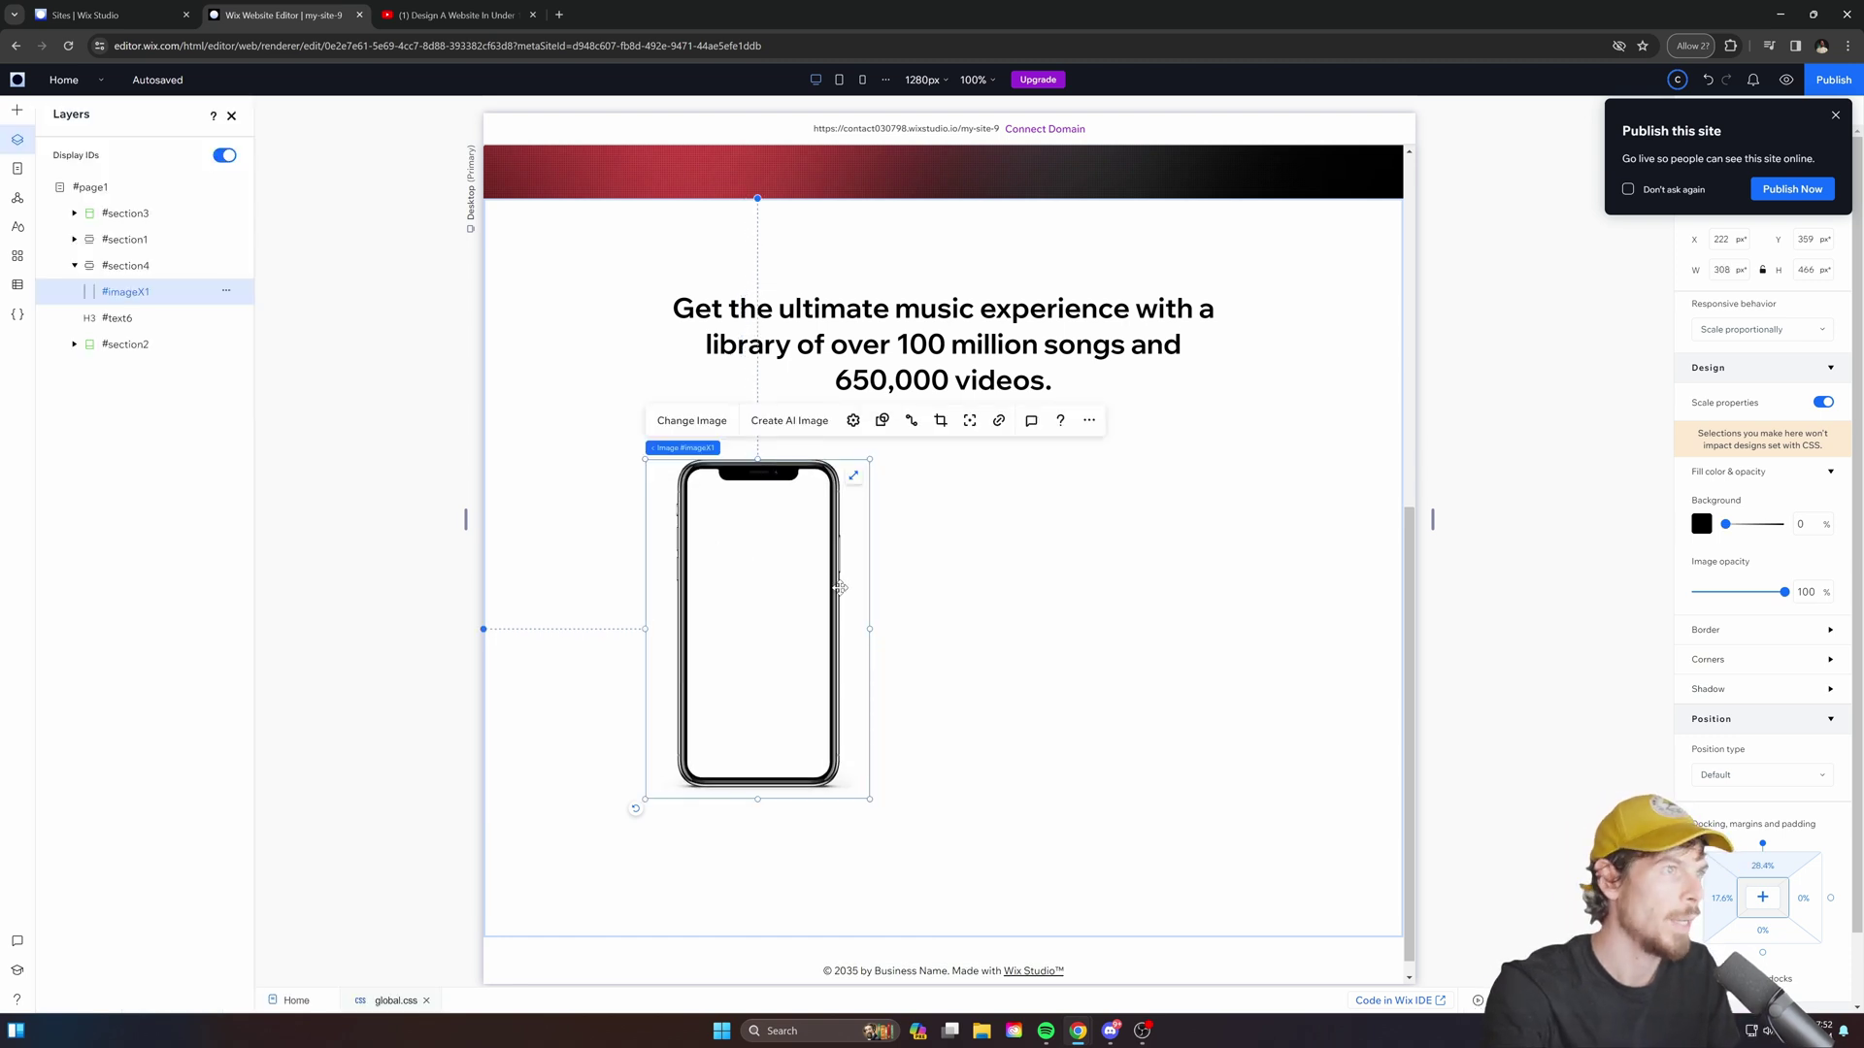
# Duplicate the phone mockup, move the copy down-right, and swap its image for the lyrics screenshot.
pyautogui.hotkey('ctrl', 'd')
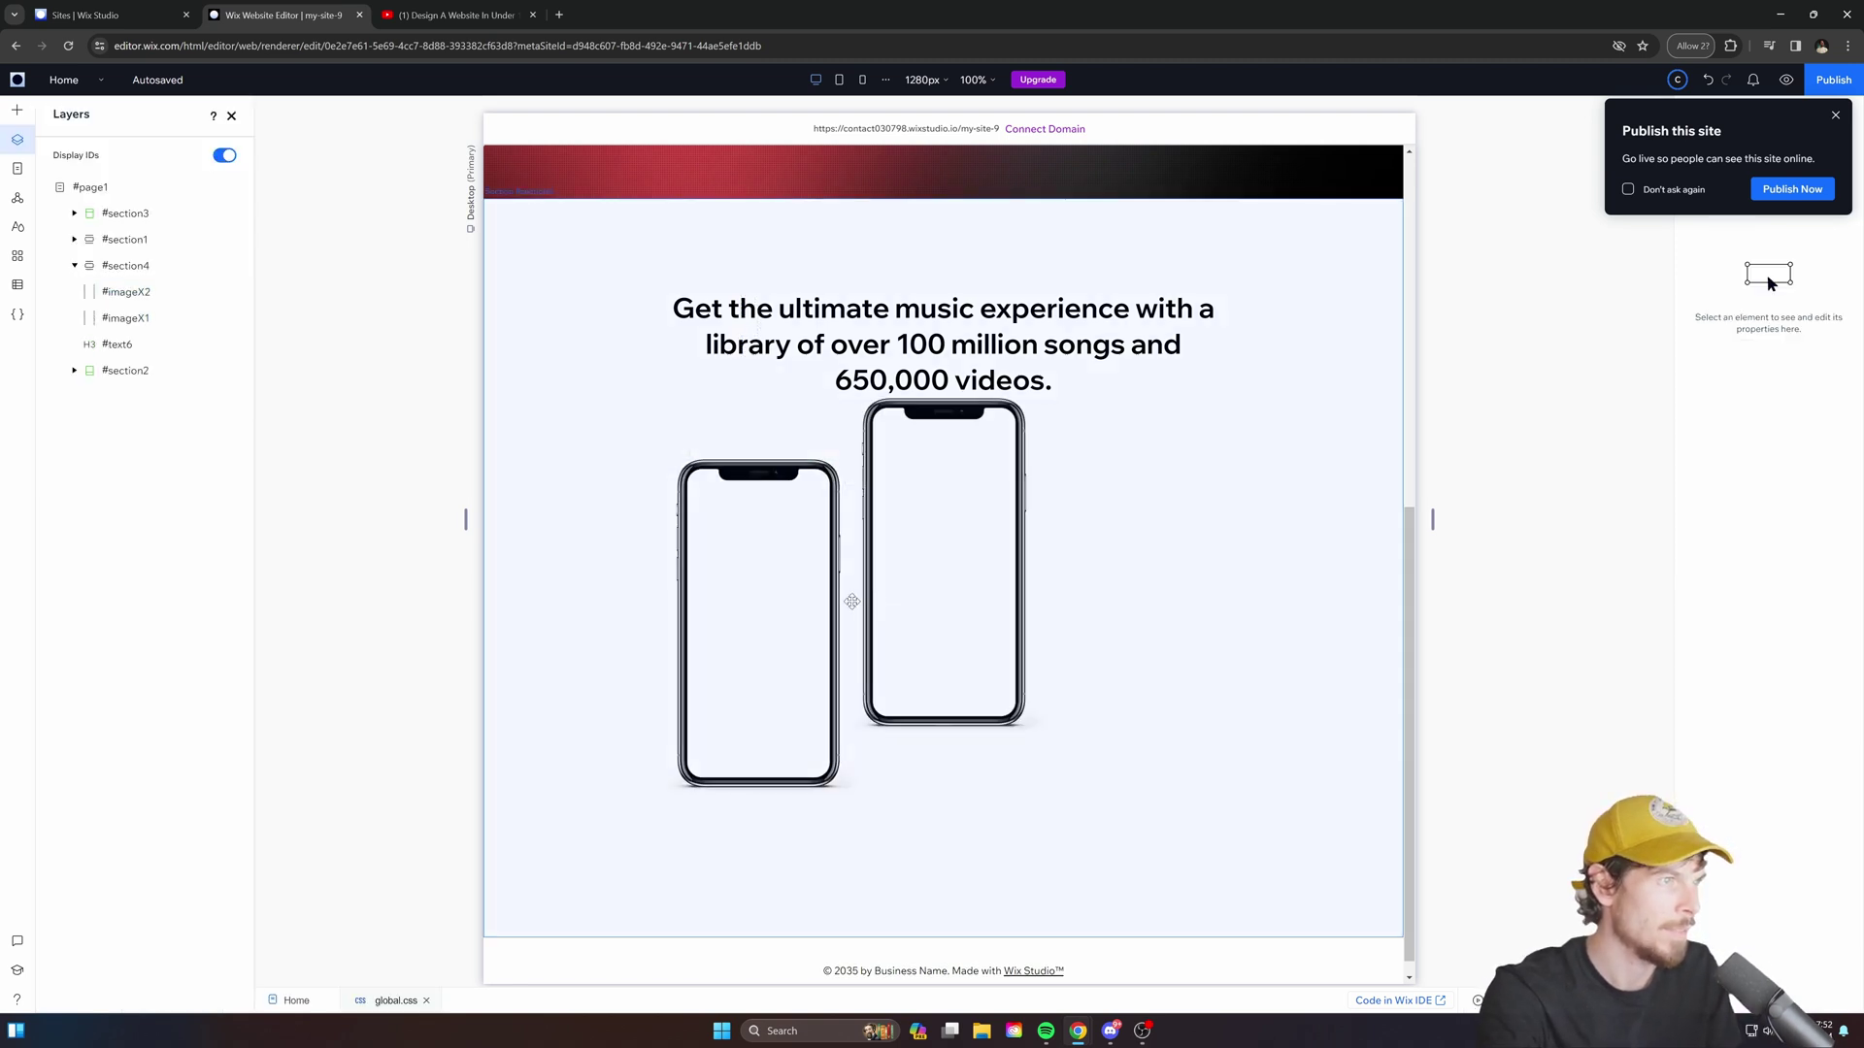
pyautogui.click(852, 602)
pyautogui.moveTo(853, 602); pyautogui.dragTo(910, 698)
pyautogui.click(945, 459)
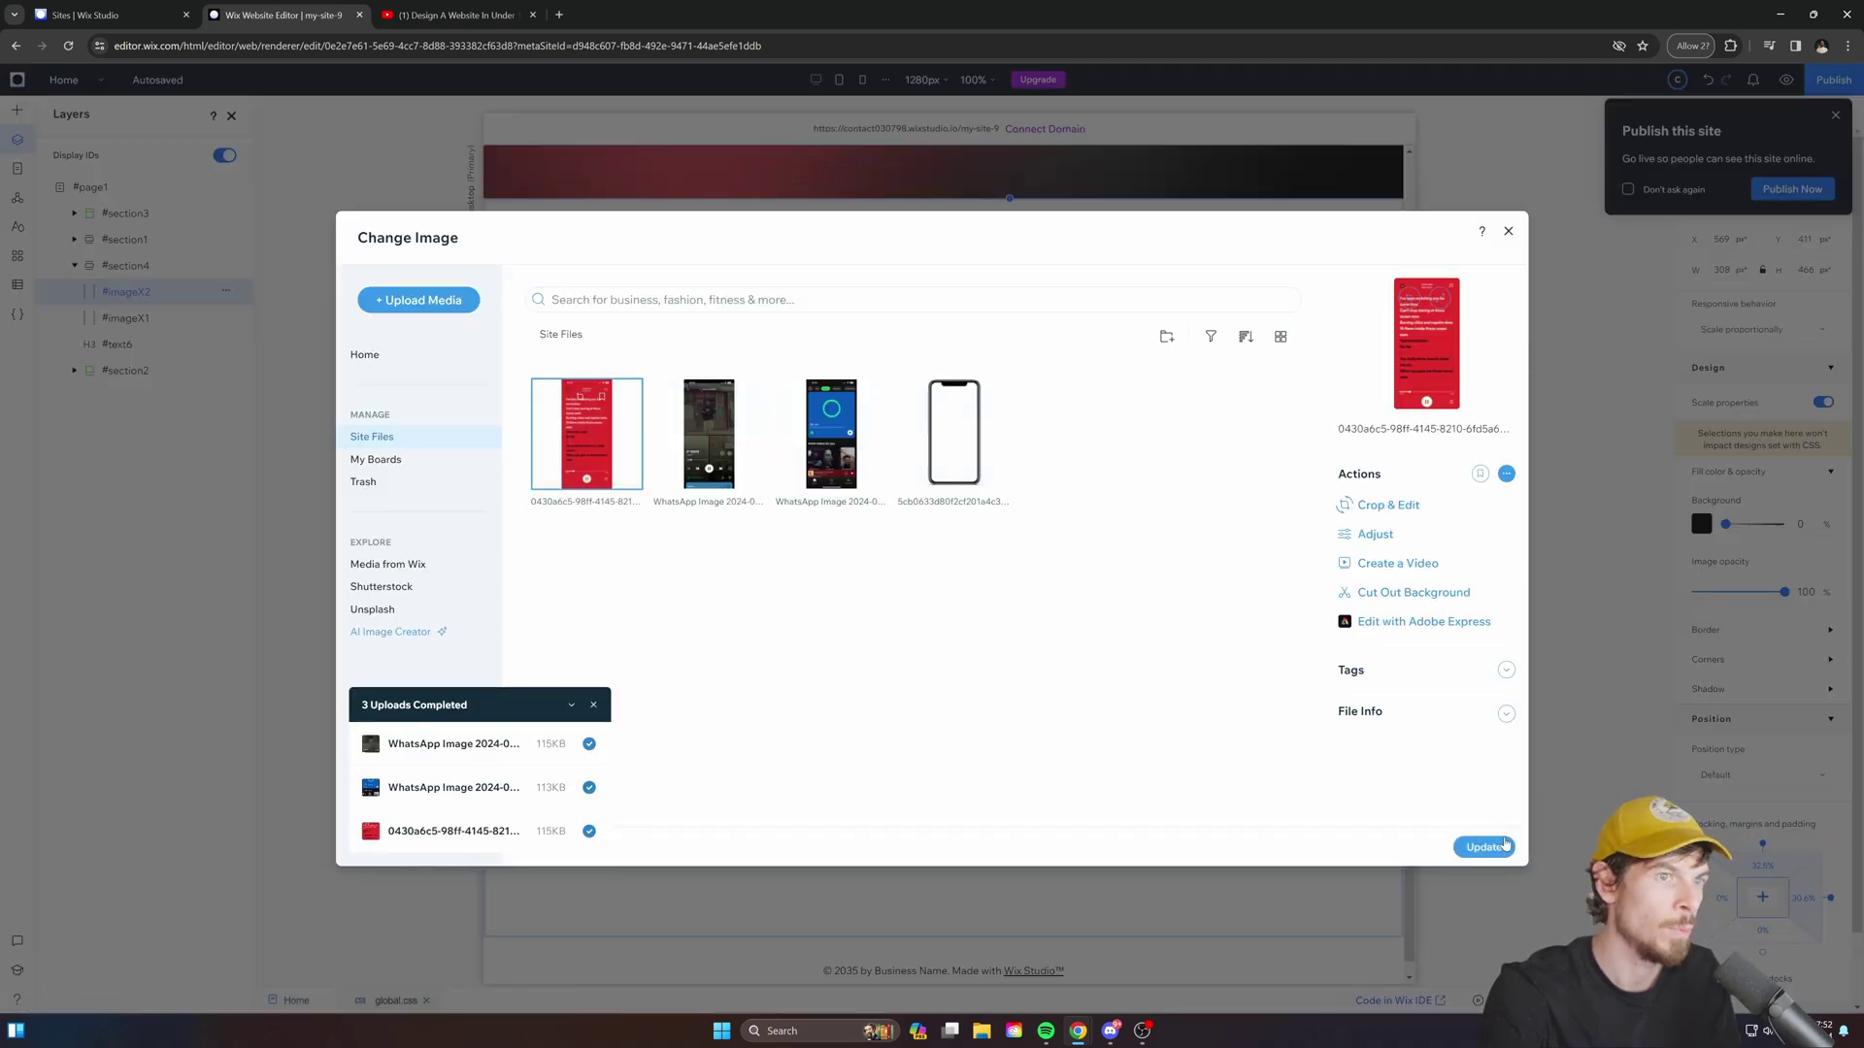
pyautogui.click(1484, 846)
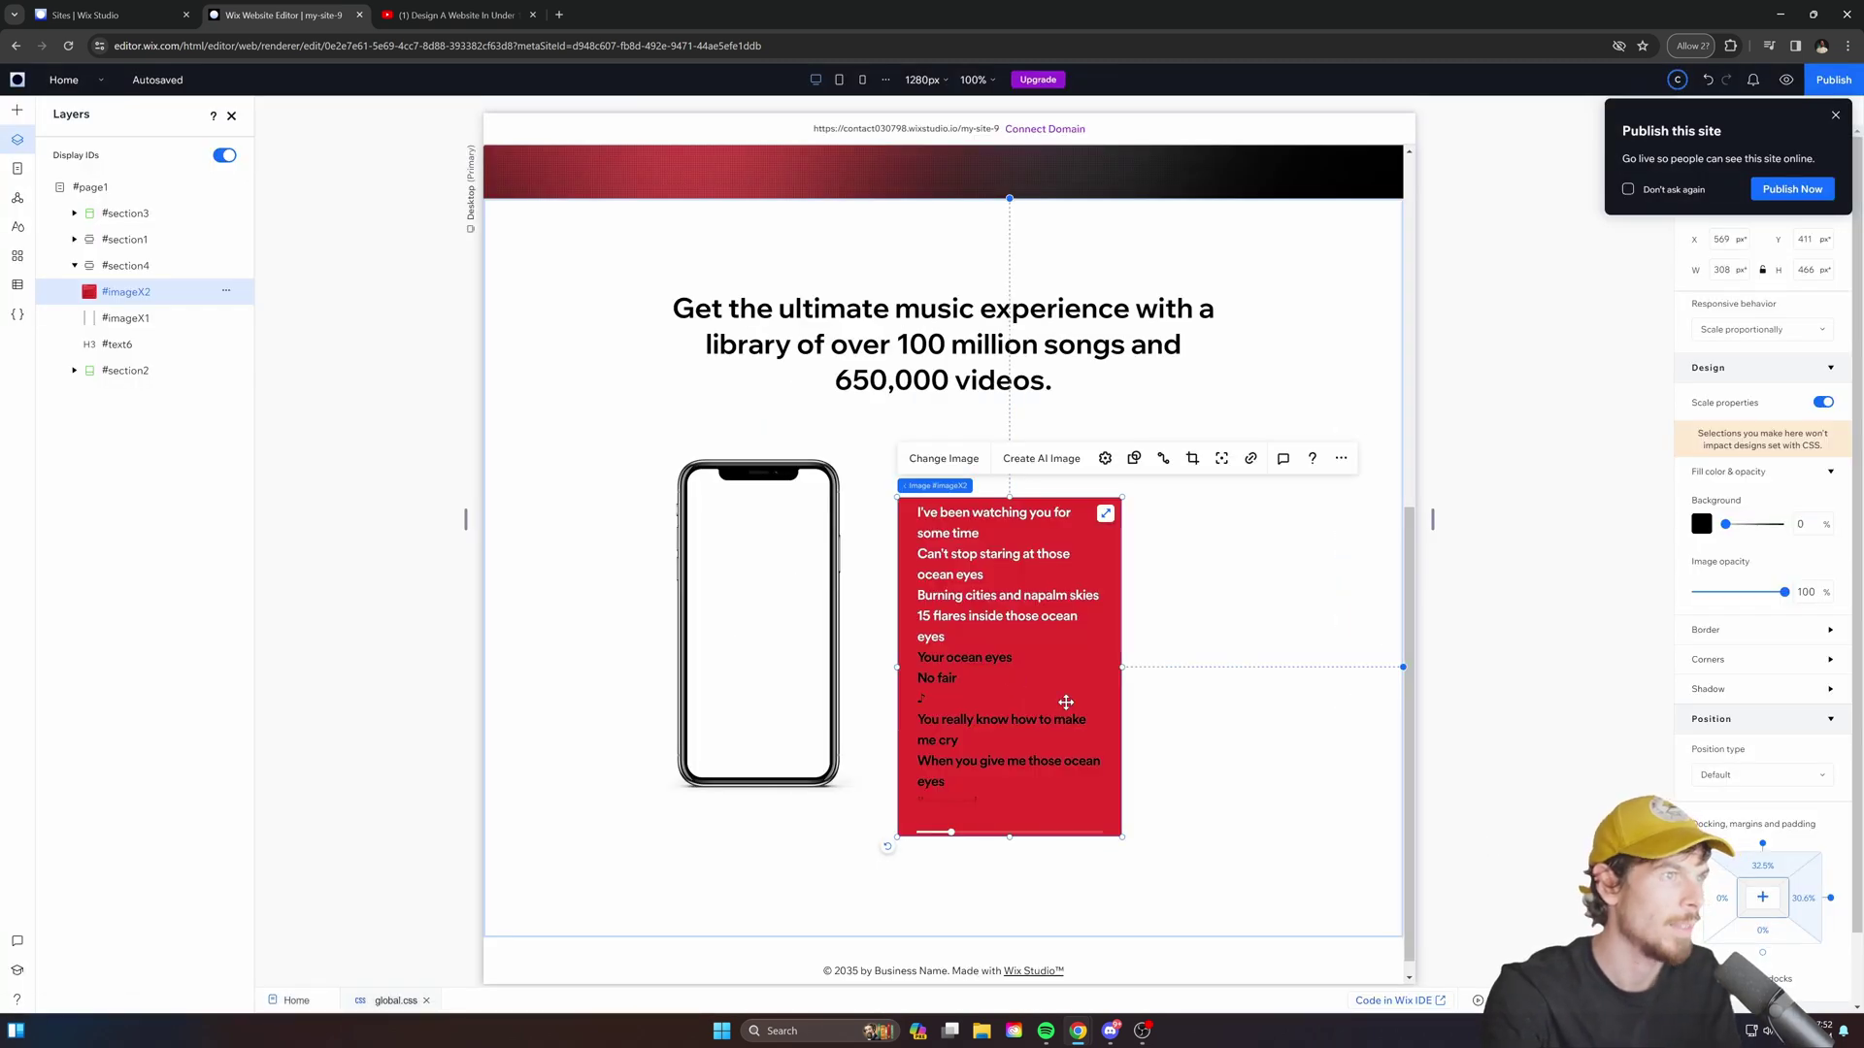
# Fit the lyrics screenshot onto the blank phone's screen and center the phone frame over it.
pyautogui.click(1106, 513)
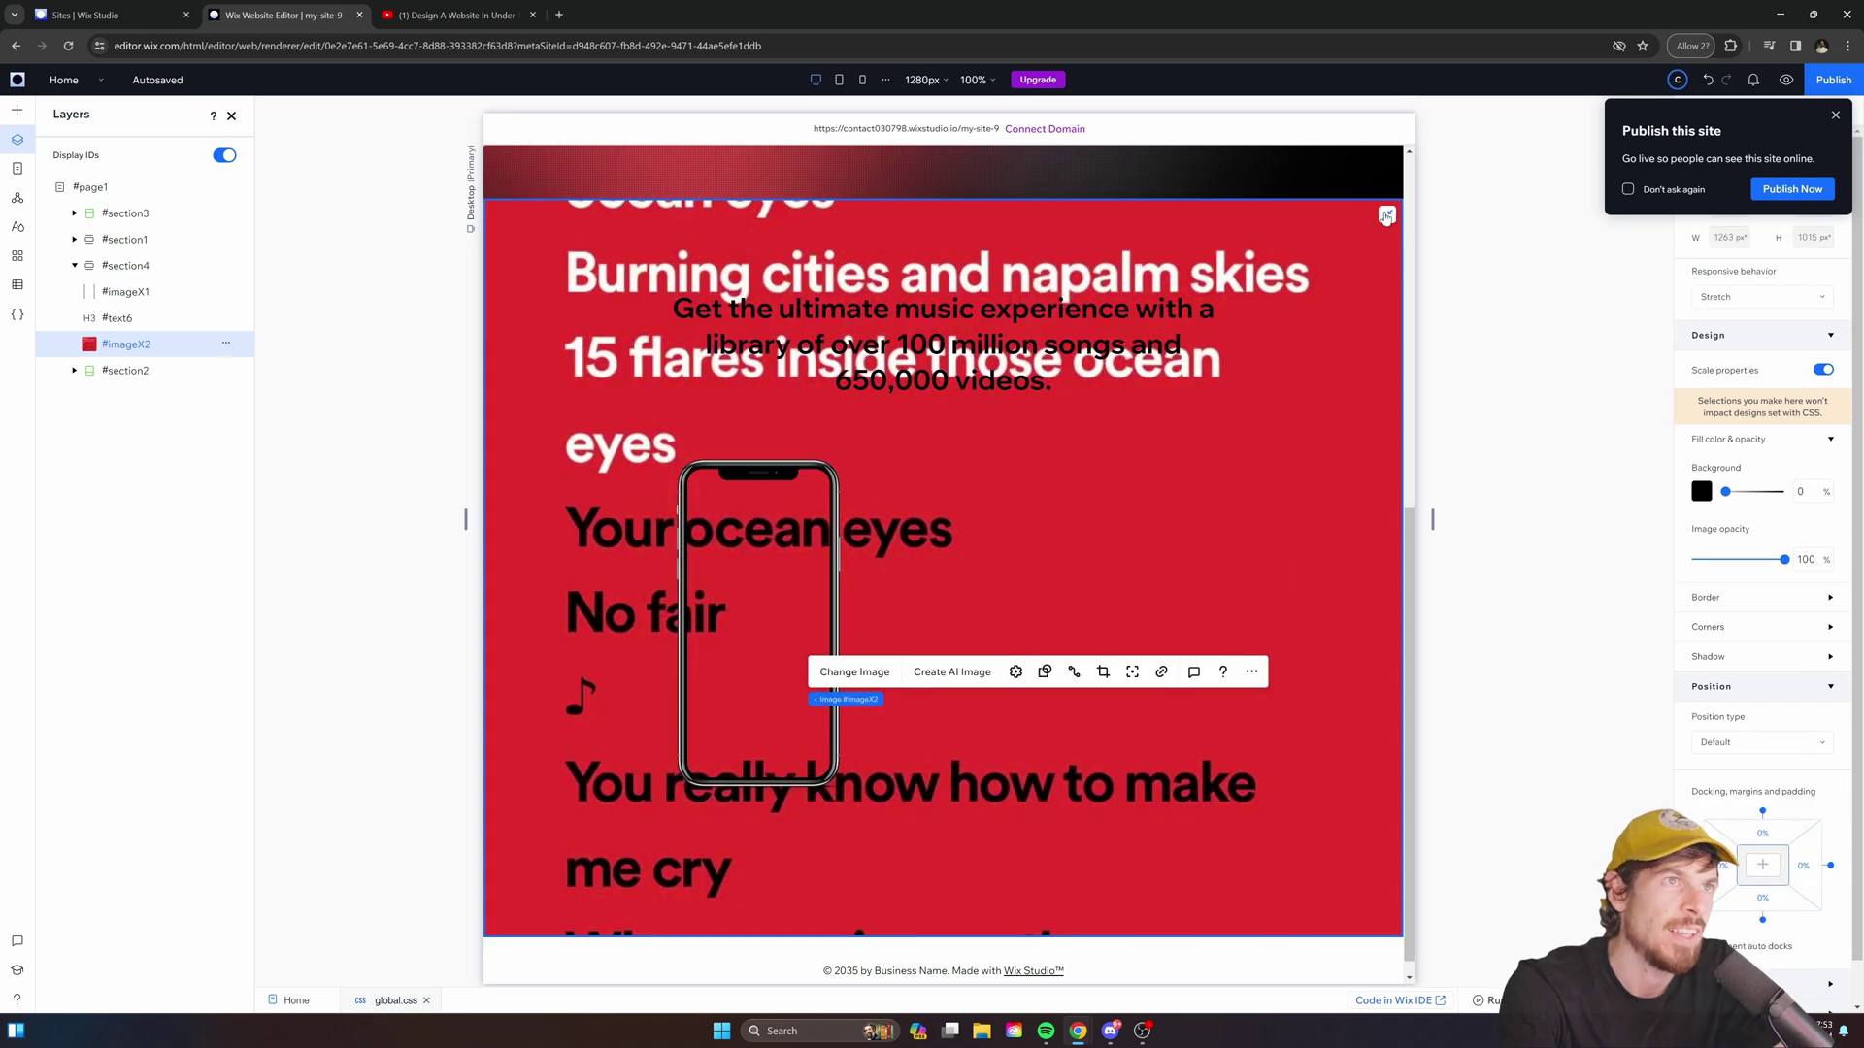
pyautogui.click(1387, 215)
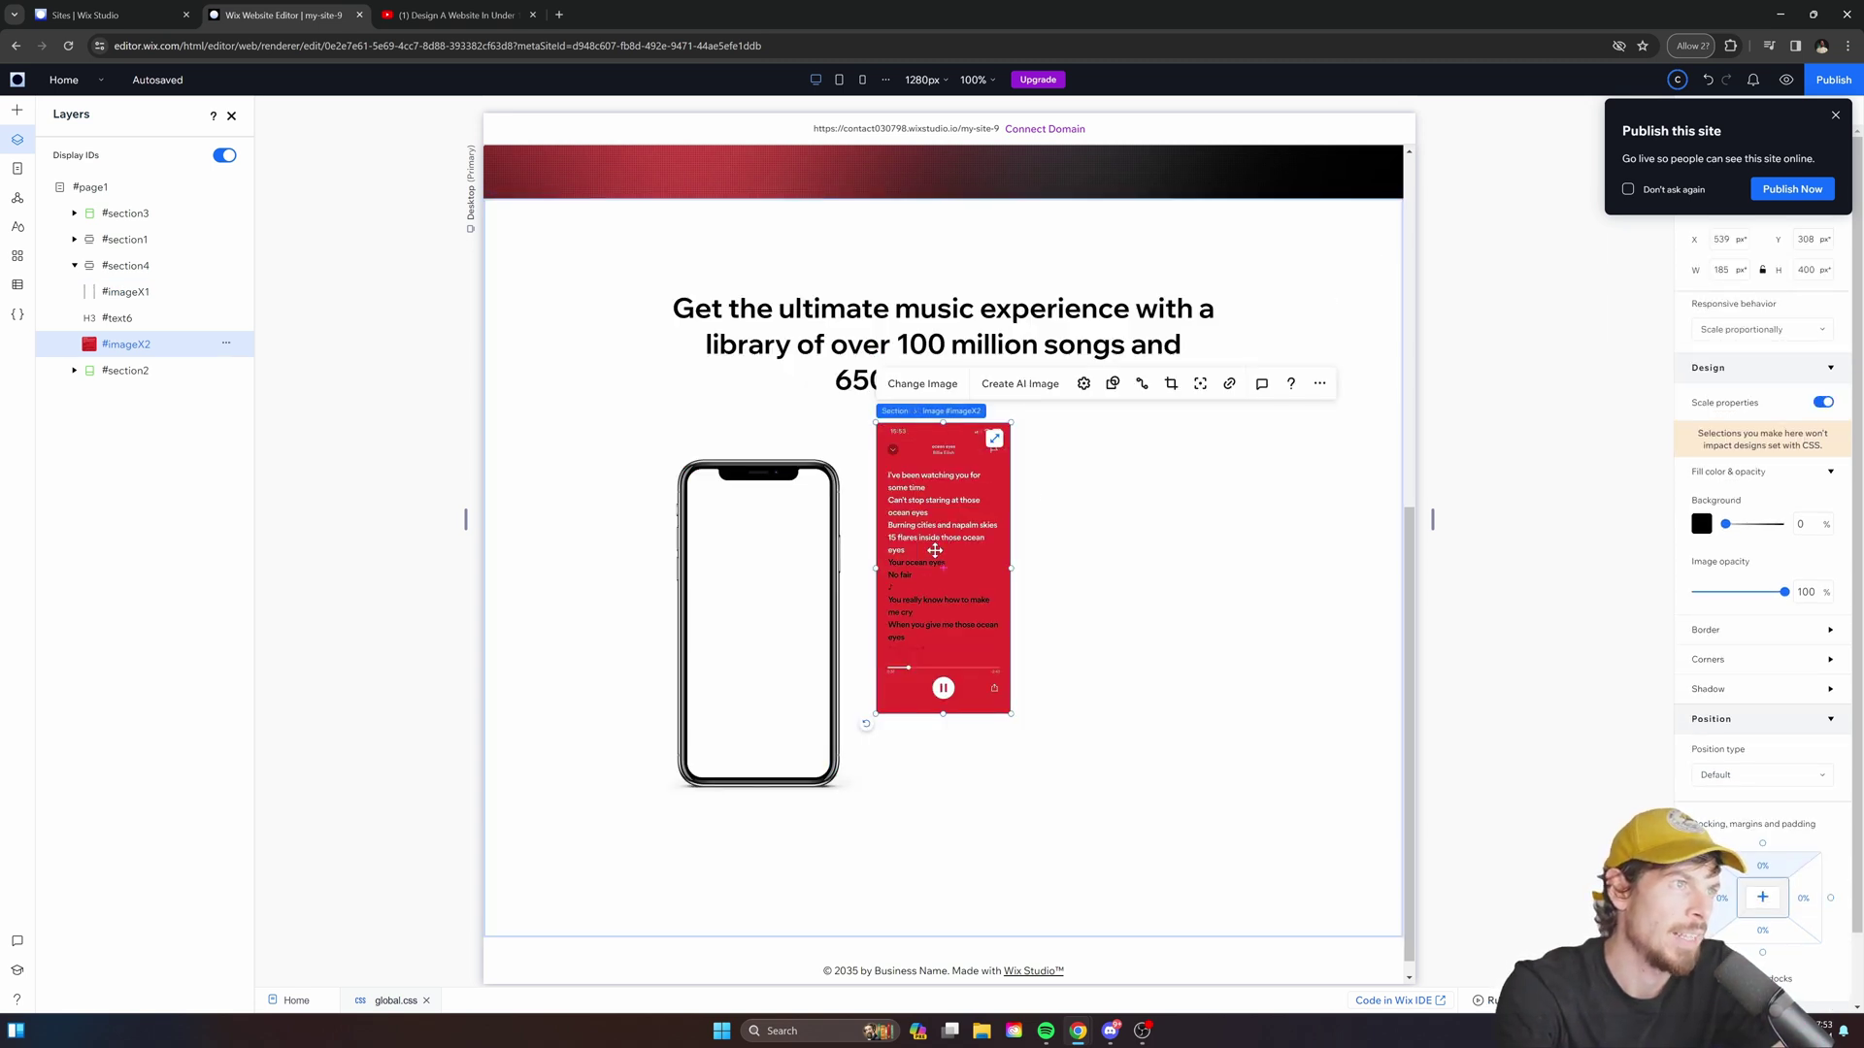
pyautogui.moveTo(935, 551); pyautogui.dragTo(754, 603)
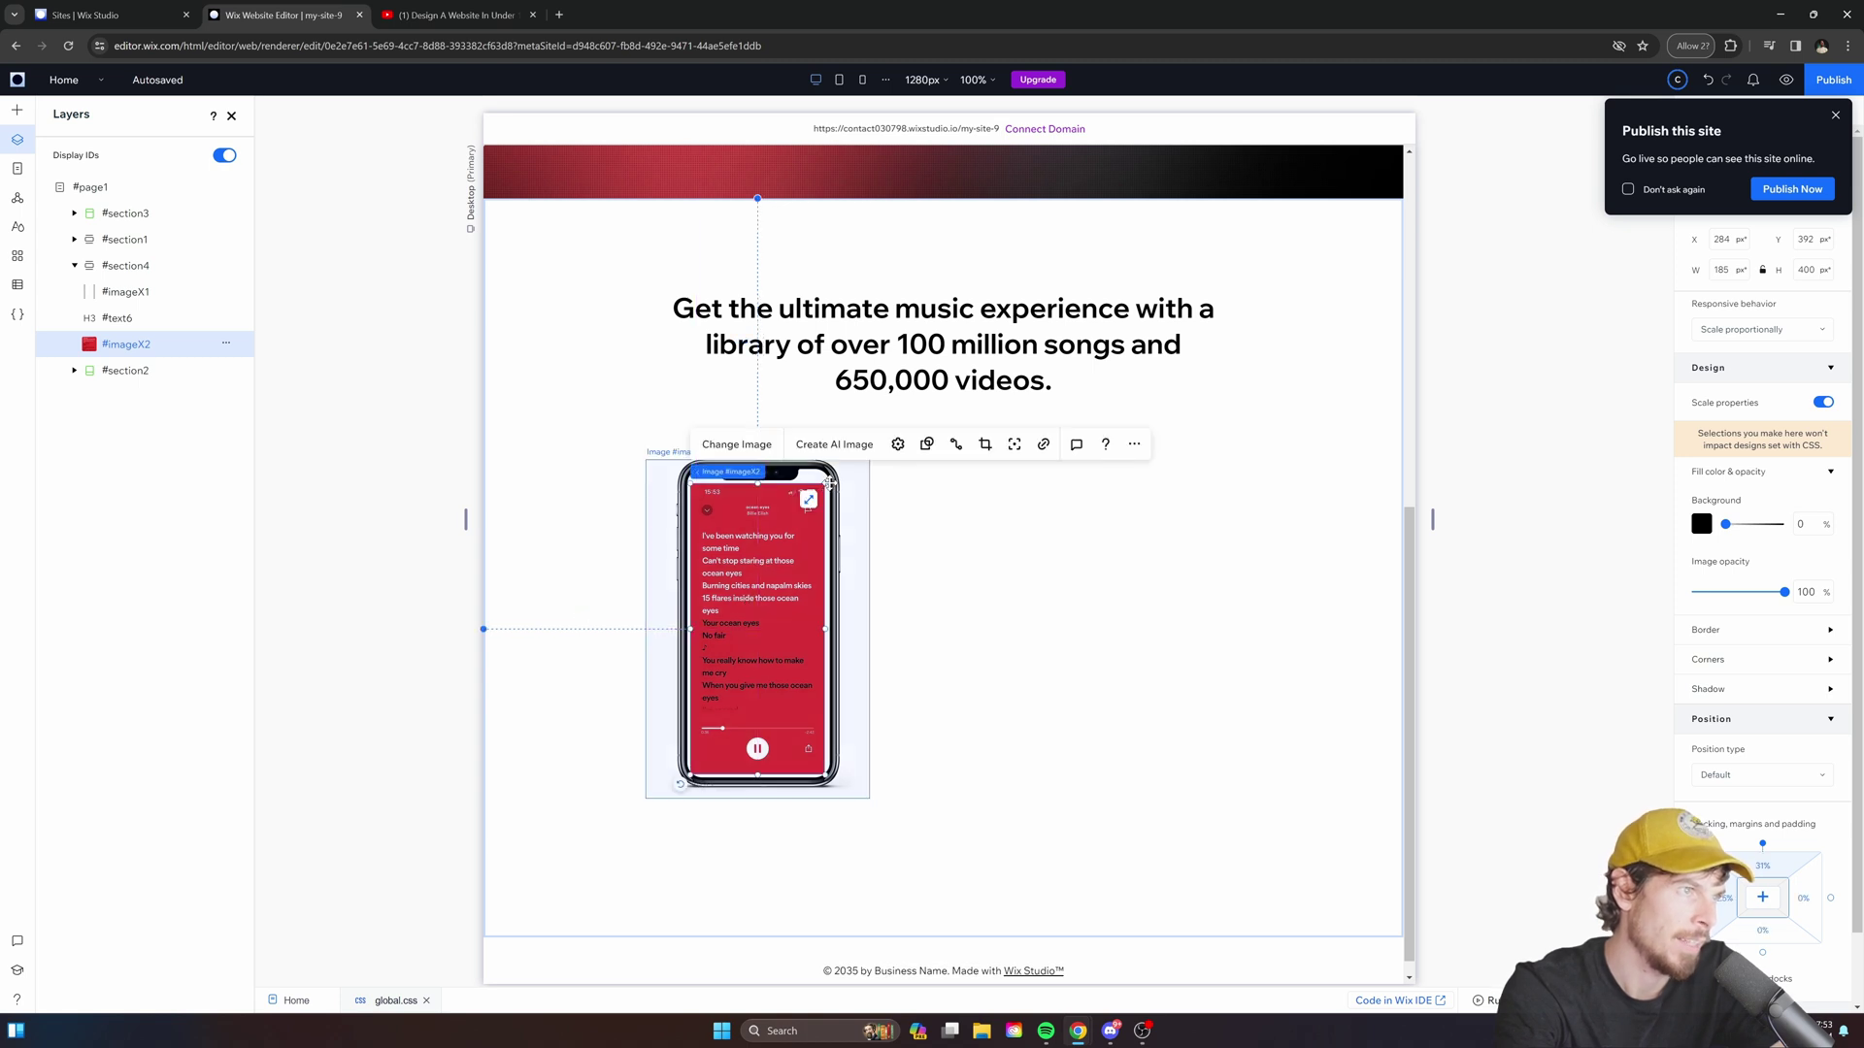
pyautogui.moveTo(825, 483); pyautogui.dragTo(860, 464)
pyautogui.moveTo(788, 569); pyautogui.dragTo(795, 571)
pyautogui.click(138, 289)
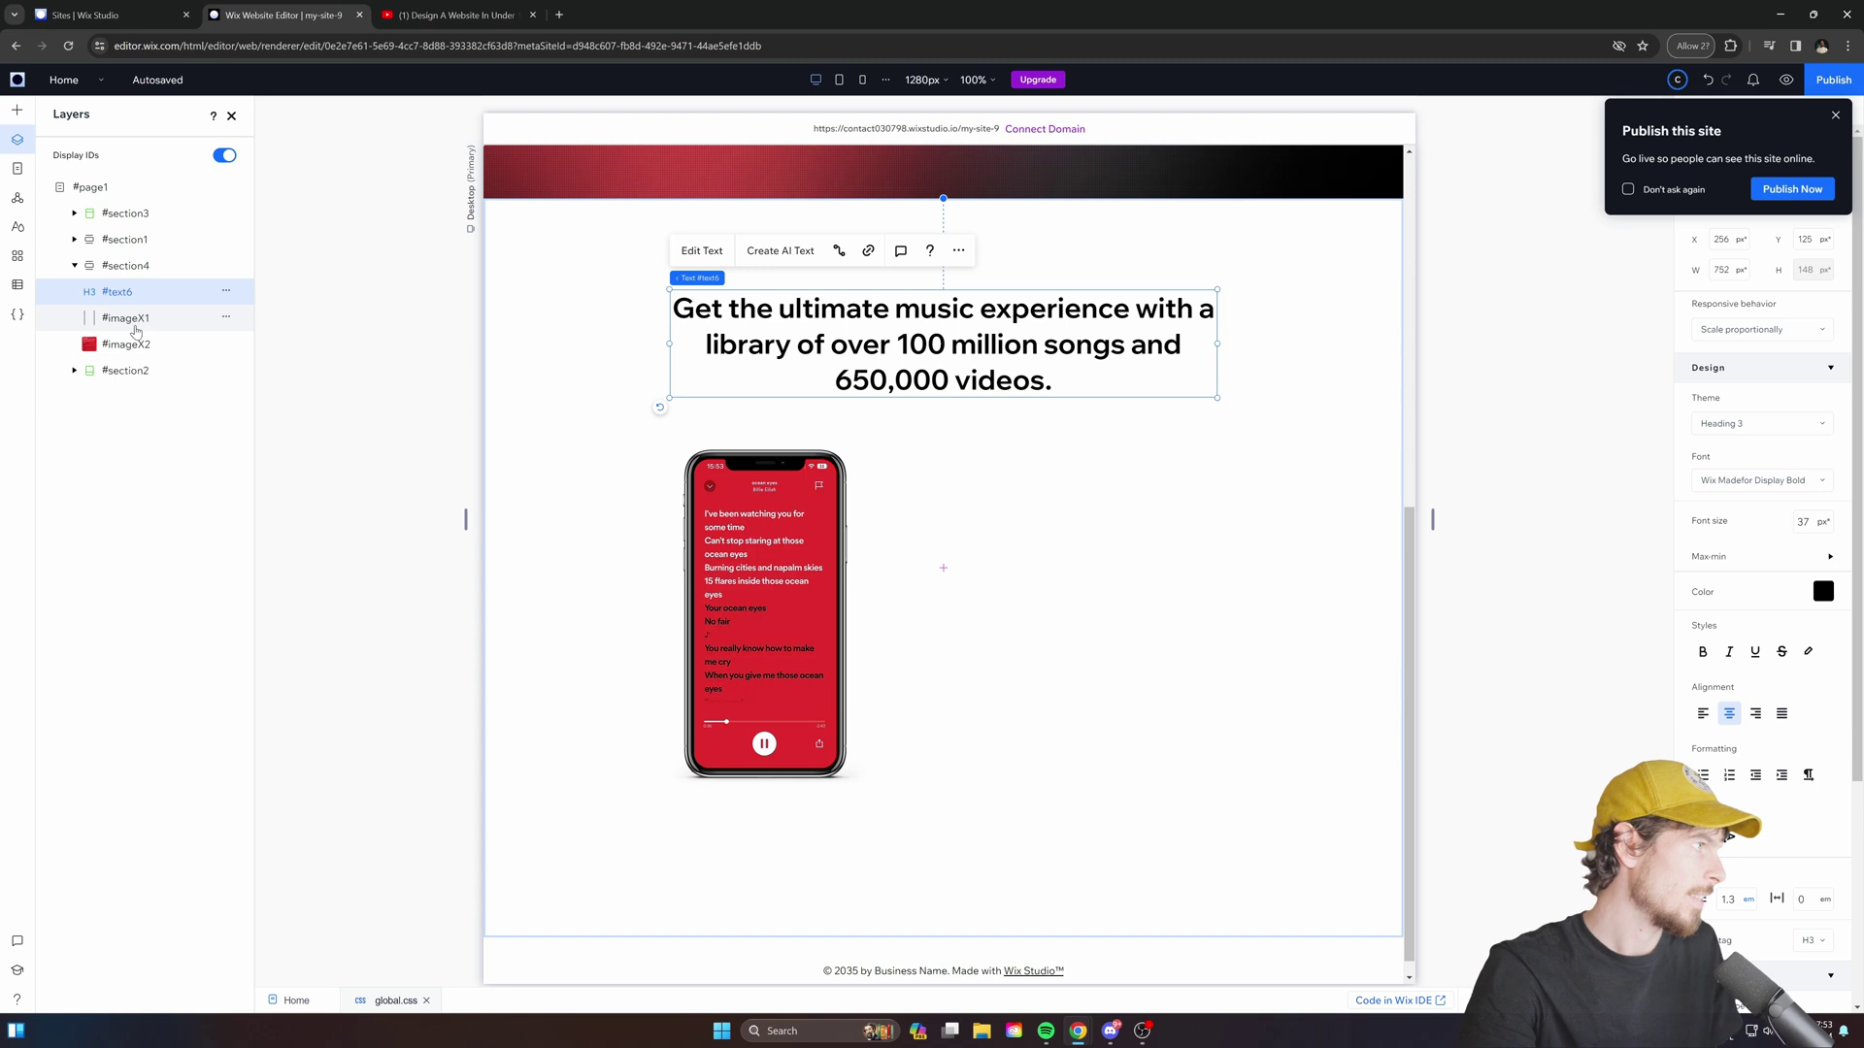
# Group the phone frame with its lyrics screen and paste a copy to the right.
pyautogui.click(136, 320)
pyautogui.keyDown('shift'); pyautogui.click(136, 344); pyautogui.keyUp('shift')
pyautogui.hotkey('ctrl', 'g')
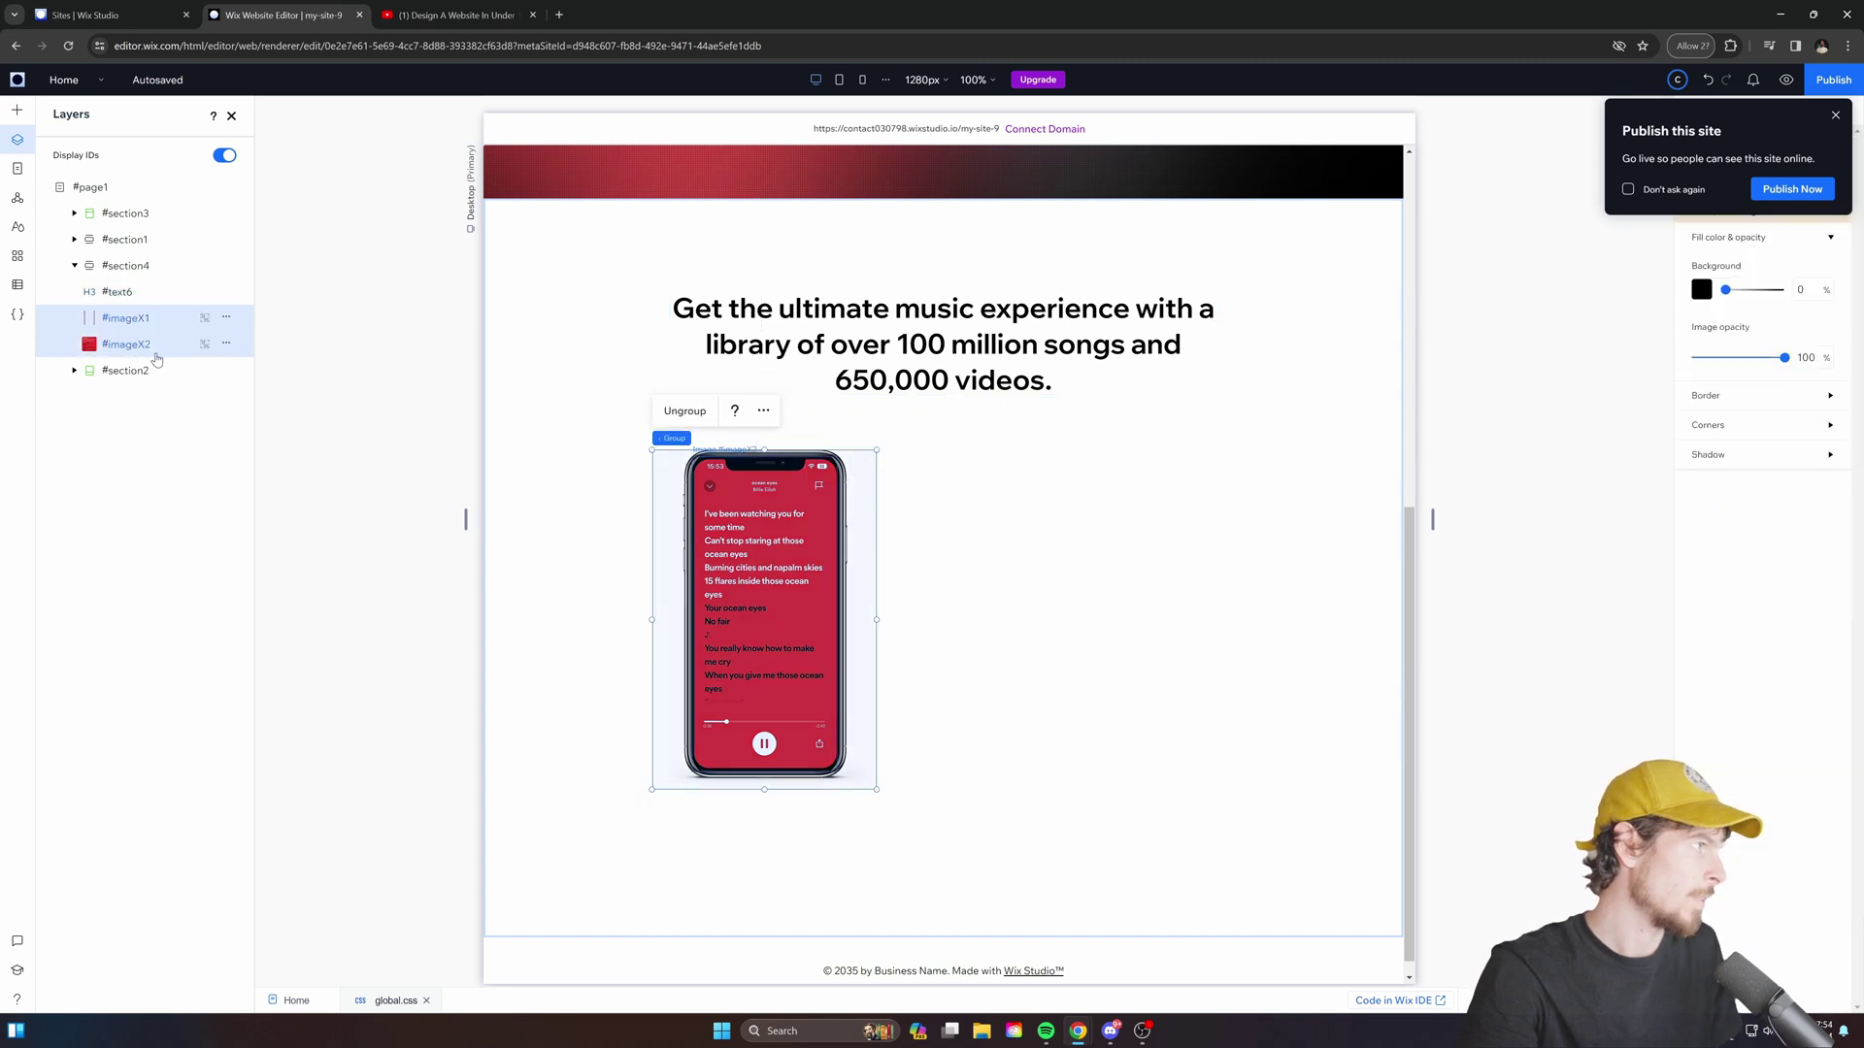
pyautogui.click(919, 649)
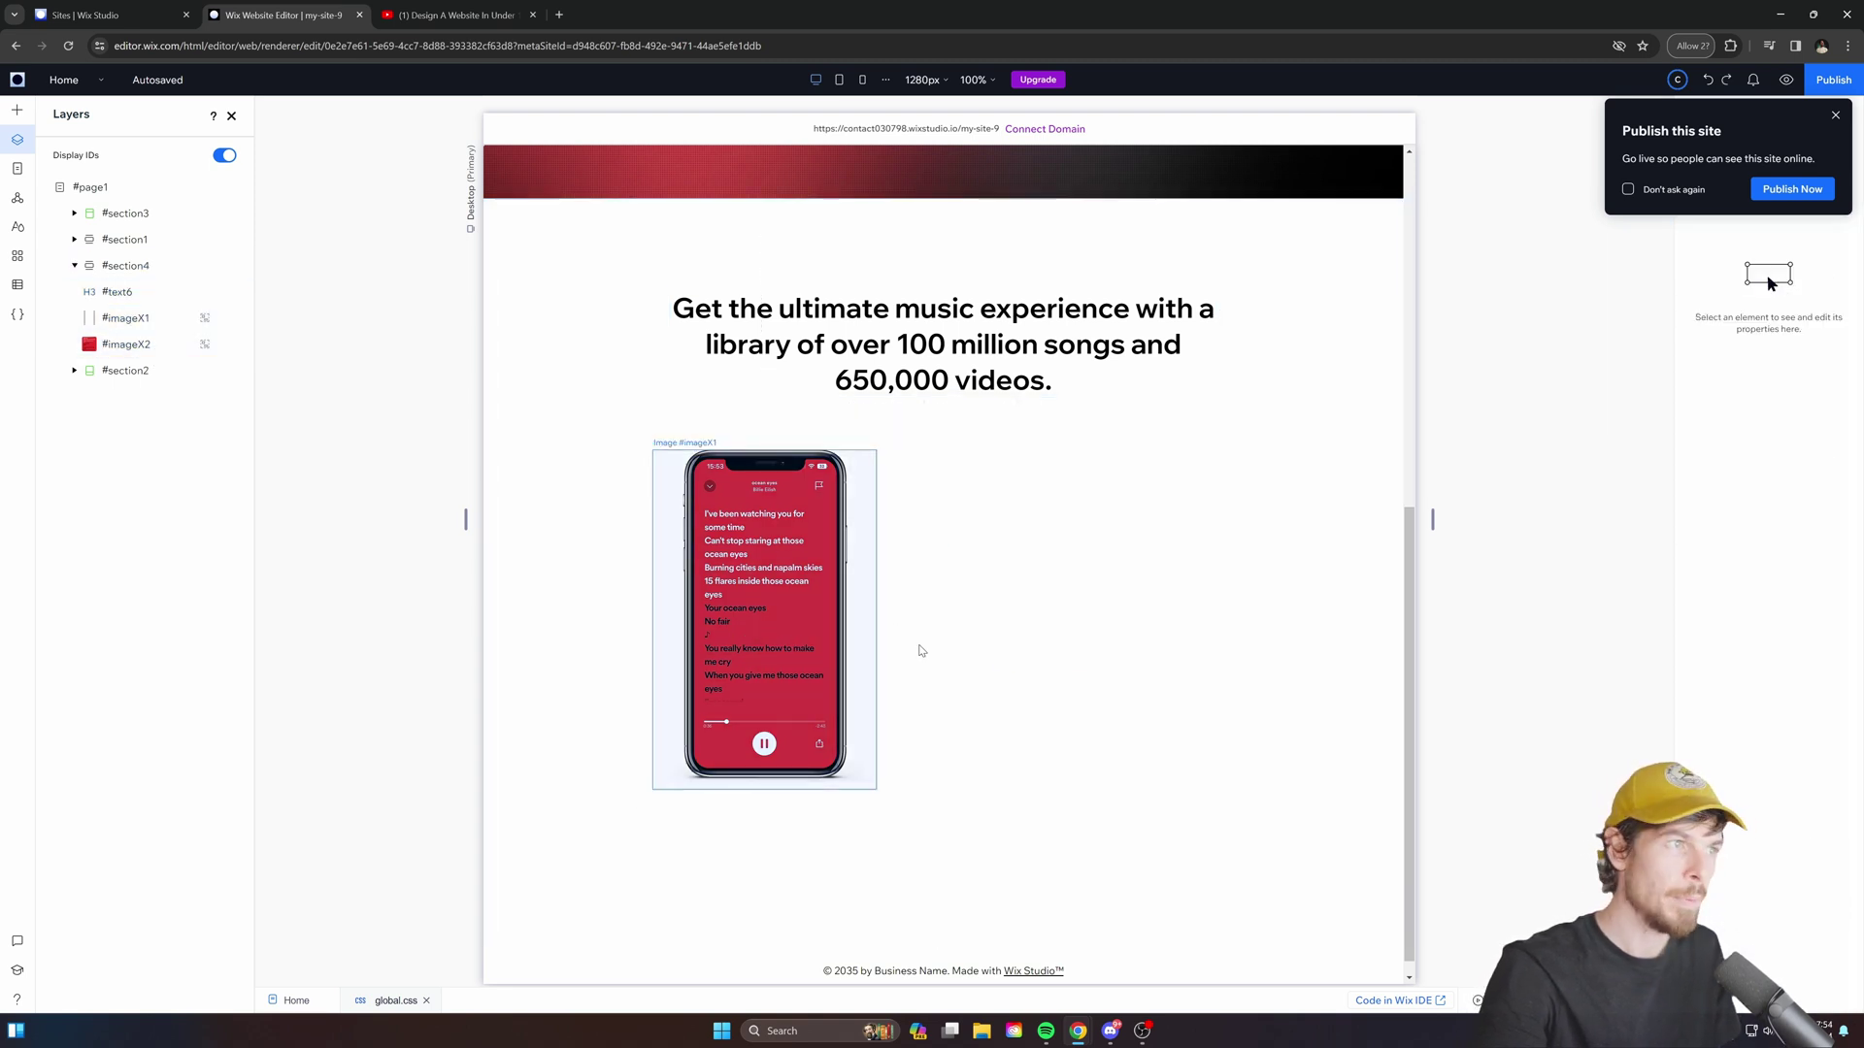
pyautogui.hotkey('ctrl', 'v')
pyautogui.click(1294, 719)
pyautogui.moveTo(1013, 569); pyautogui.dragTo(1068, 608)
# In Layers, stack the #imageX5 and #imageX3 phone frames above their screen images.
pyautogui.click(1213, 616)
pyautogui.click(145, 319)
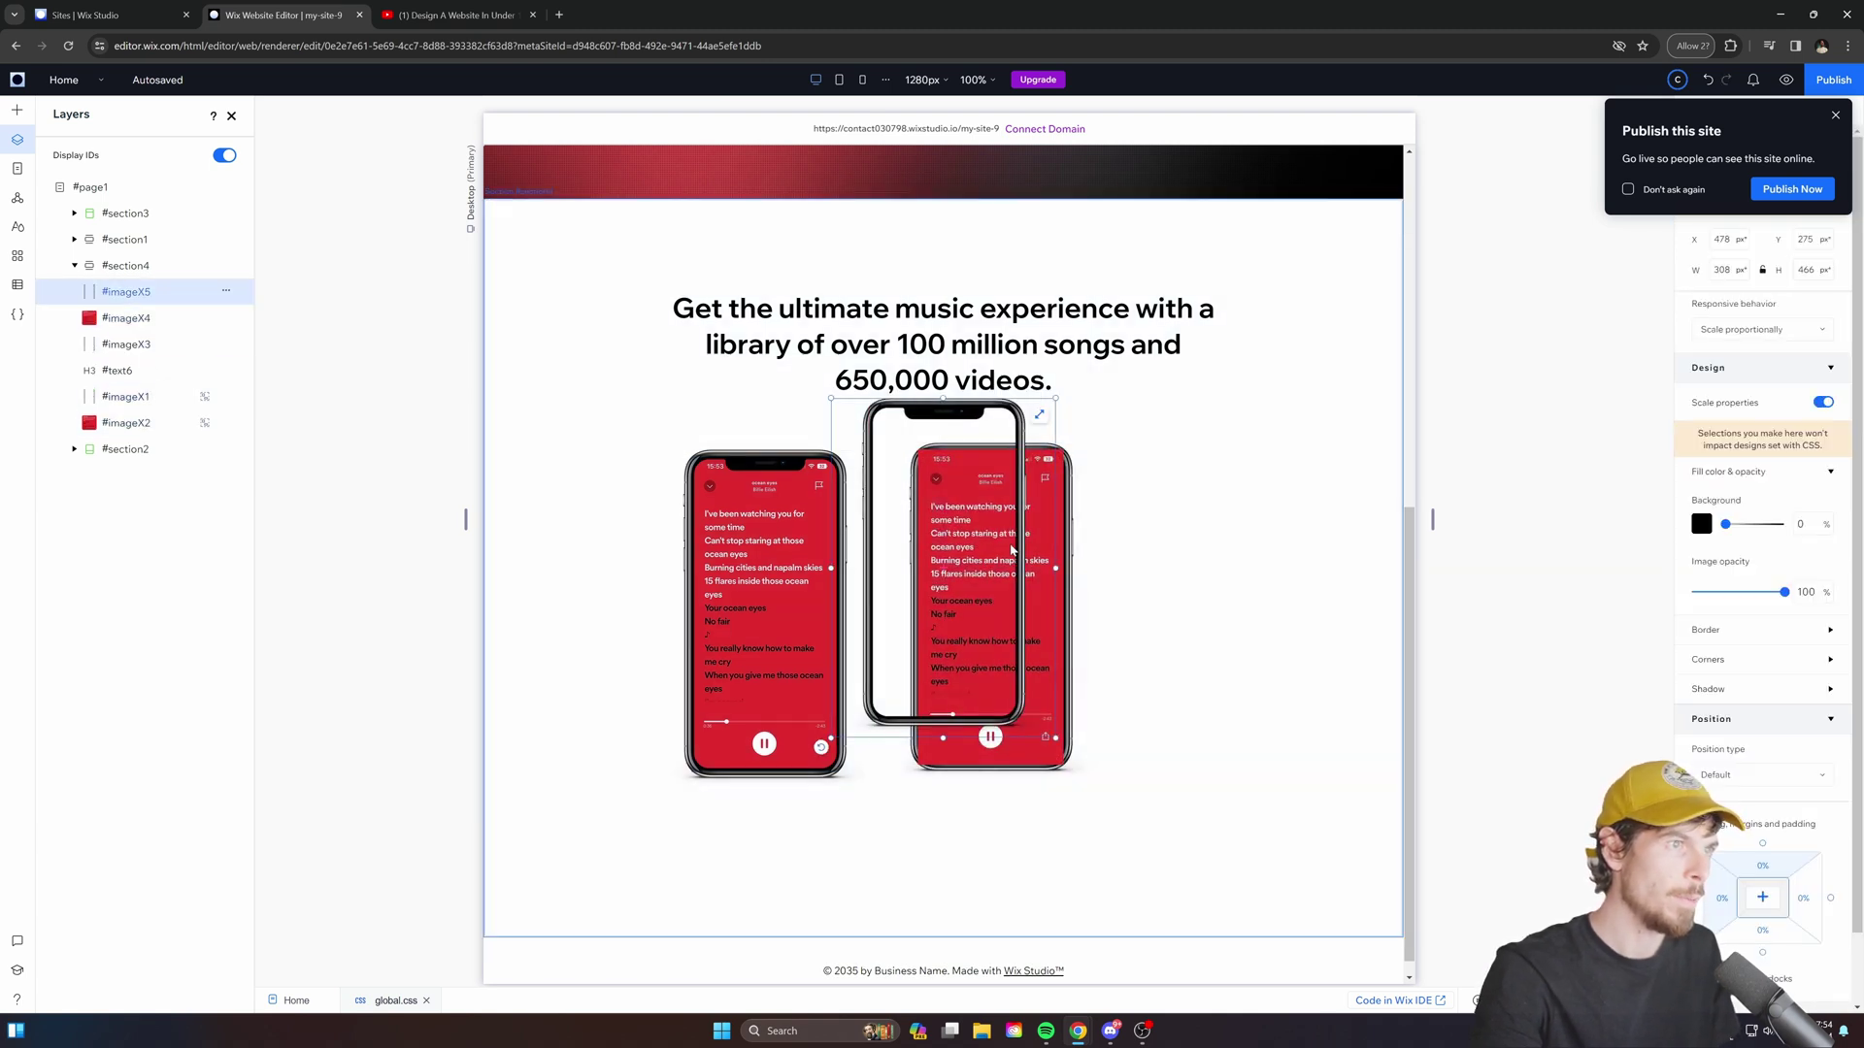
pyautogui.moveTo(122, 293); pyautogui.dragTo(123, 293)
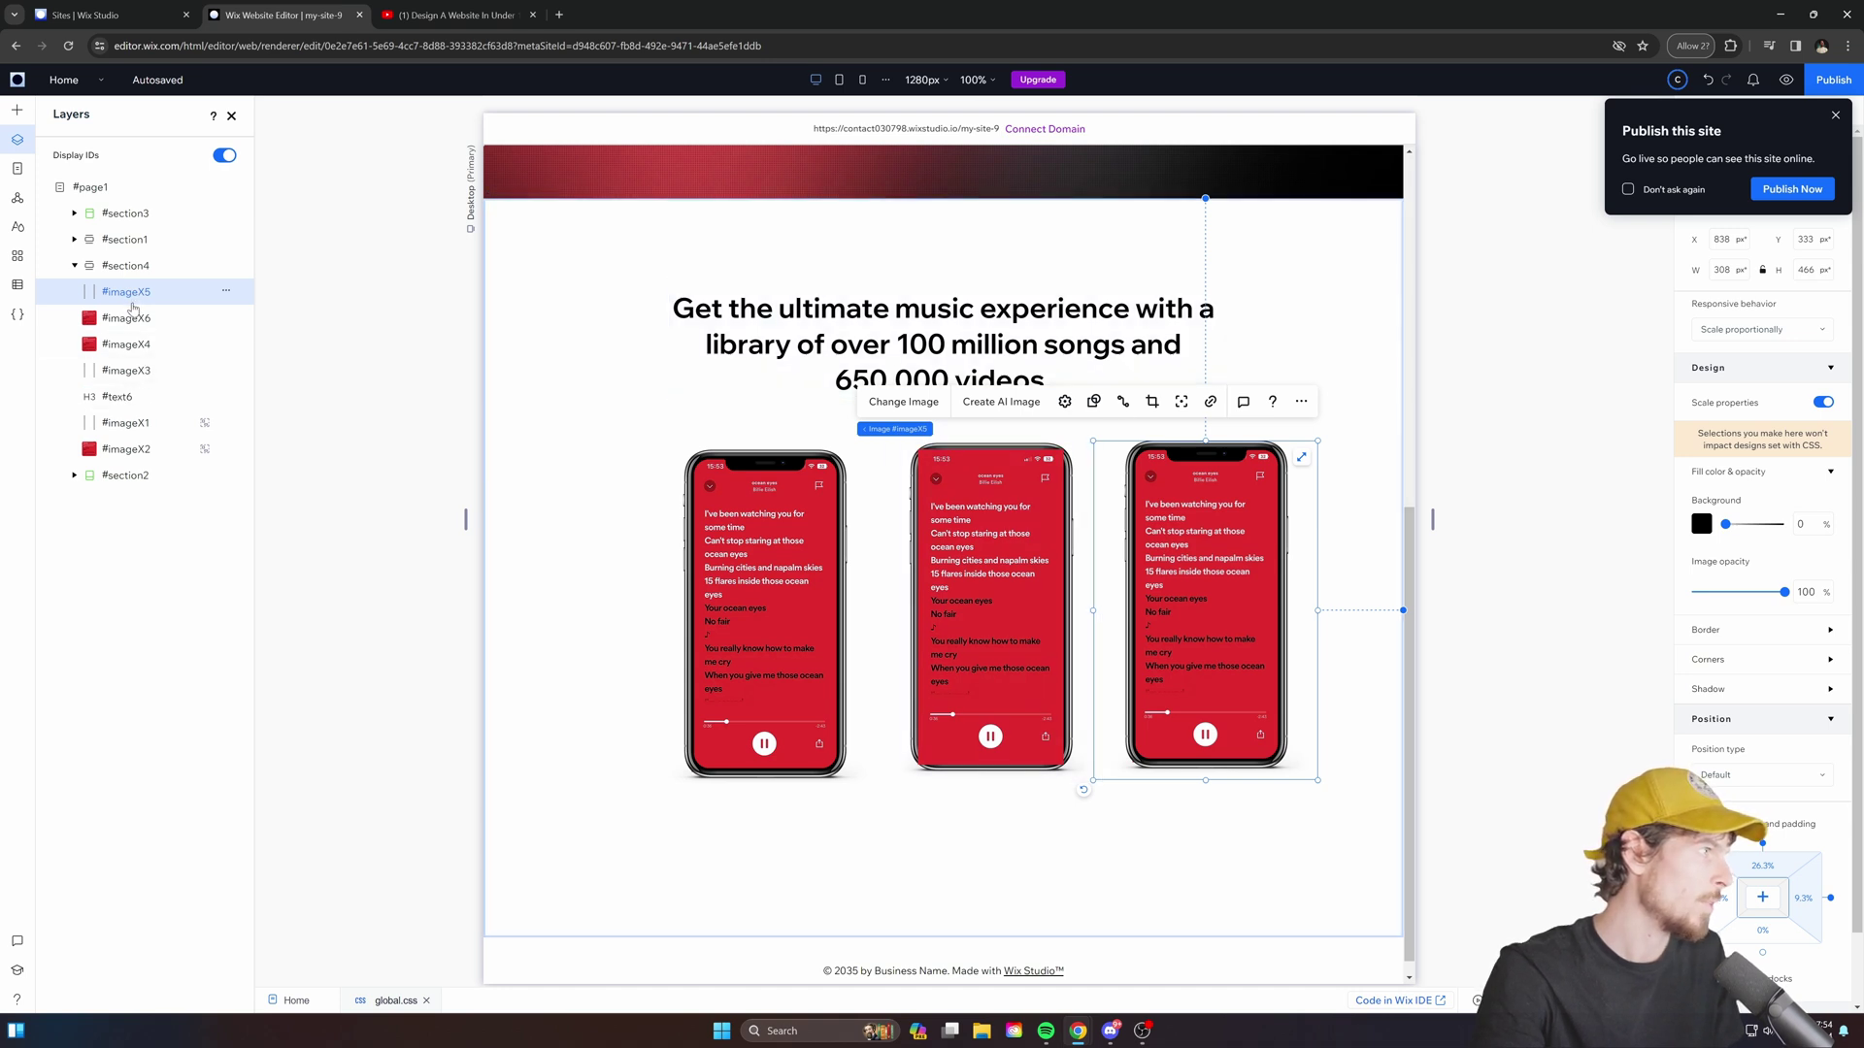
pyautogui.click(137, 426)
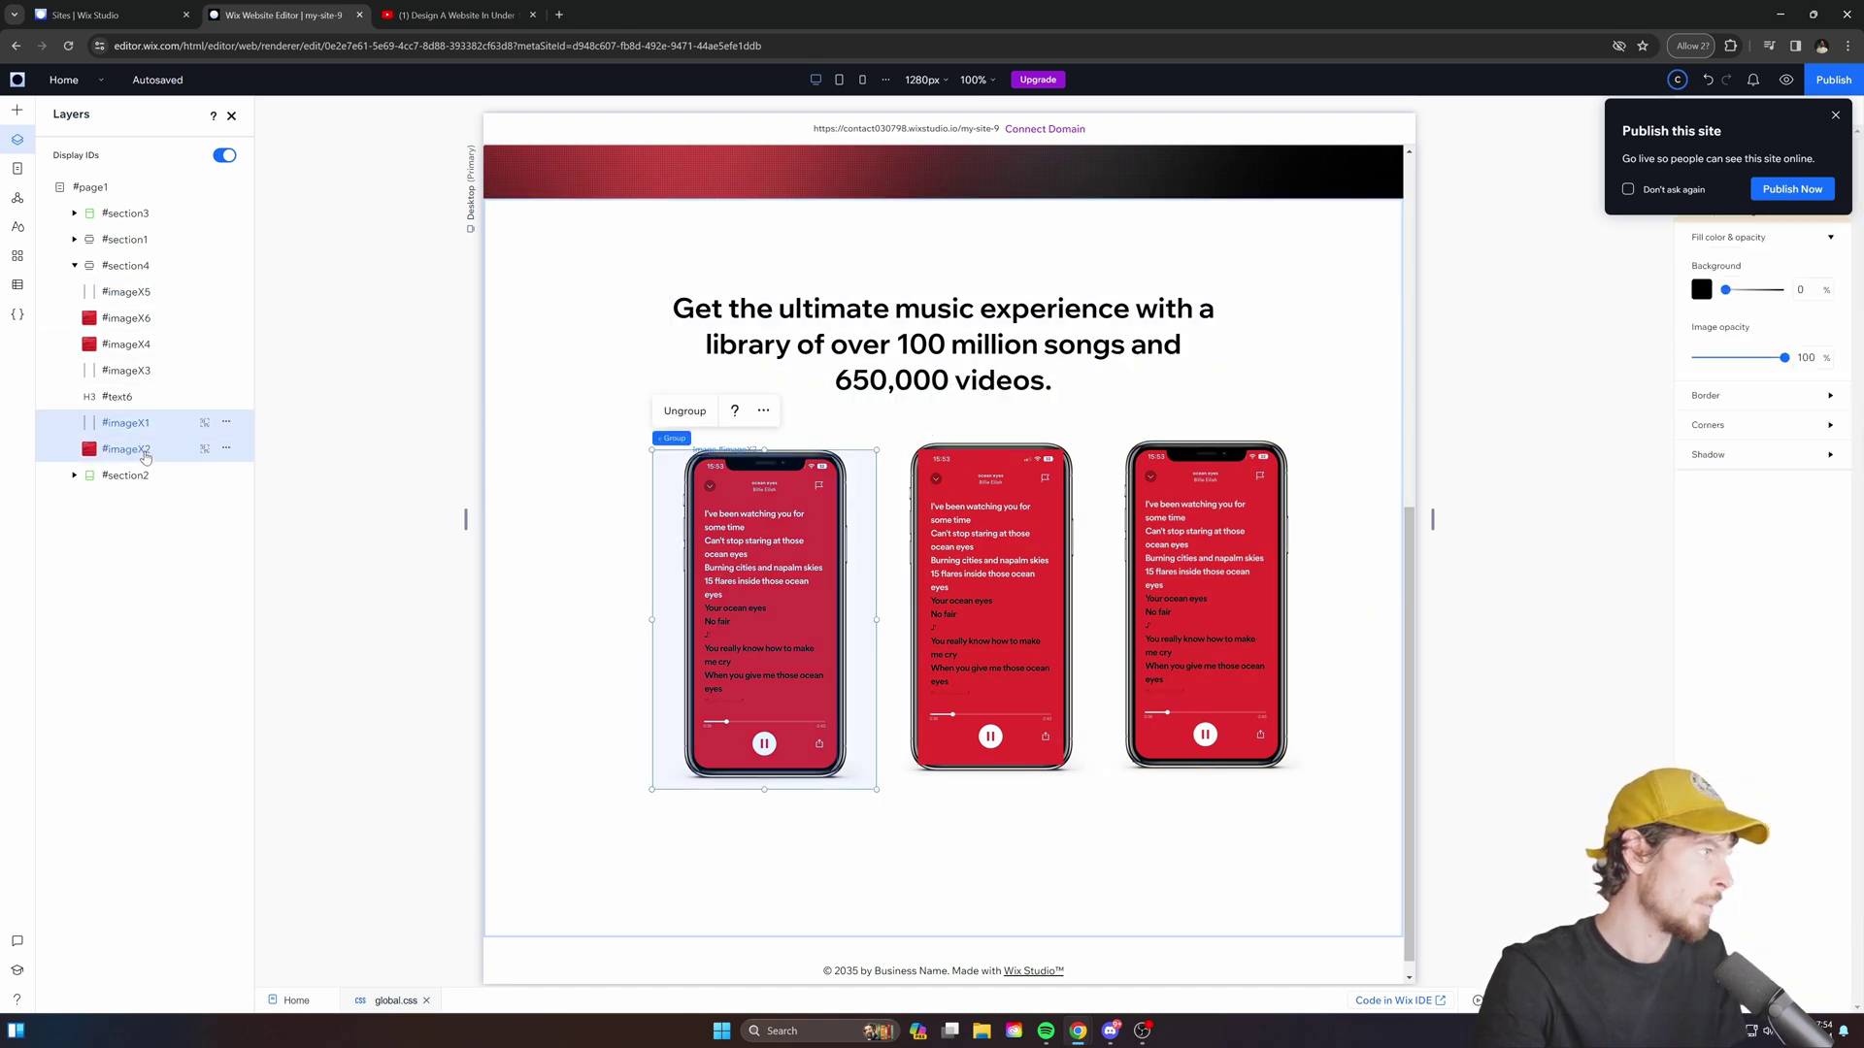
pyautogui.click(136, 371)
pyautogui.moveTo(145, 377); pyautogui.dragTo(143, 343)
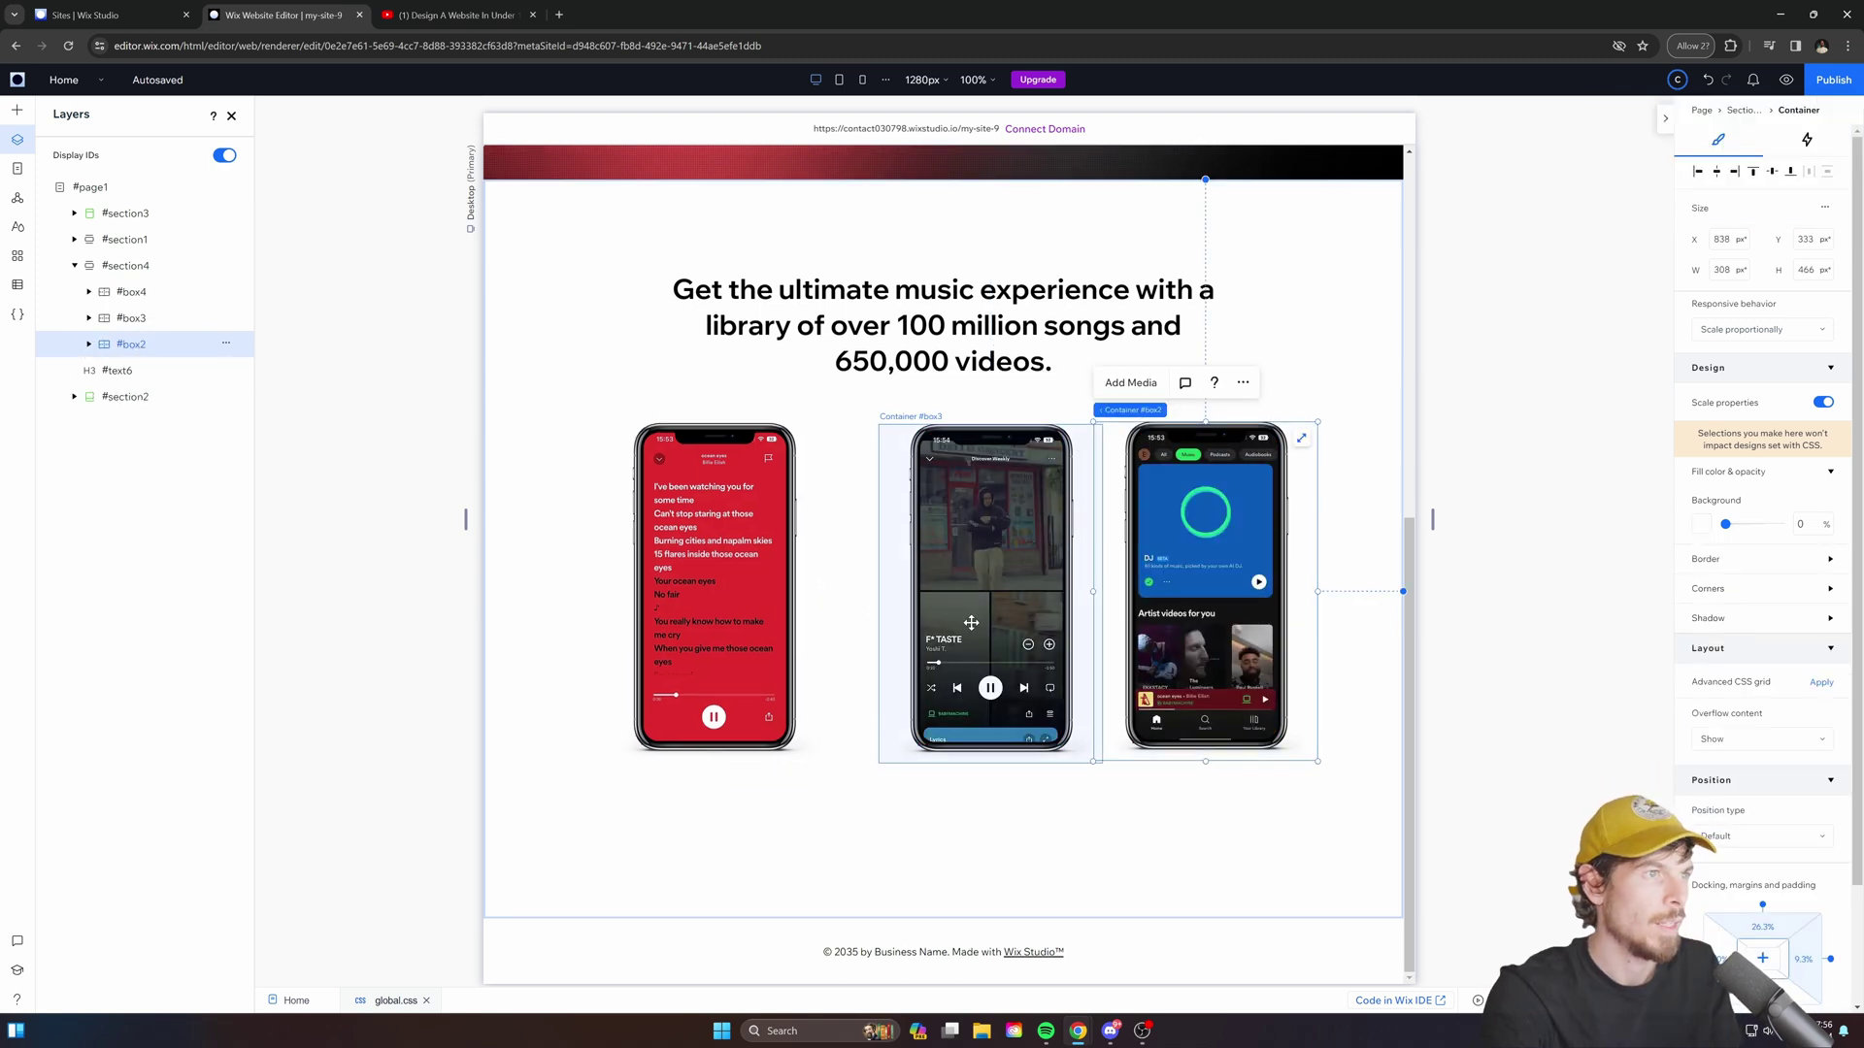
# Distribute the three phone mockups horizontally, move them slightly lower, and enlarge them together.
pyautogui.keyDown('shift'); pyautogui.click(1204, 582); pyautogui.keyUp('shift')
pyautogui.keyDown('shift'); pyautogui.click(679, 583); pyautogui.keyUp('shift')
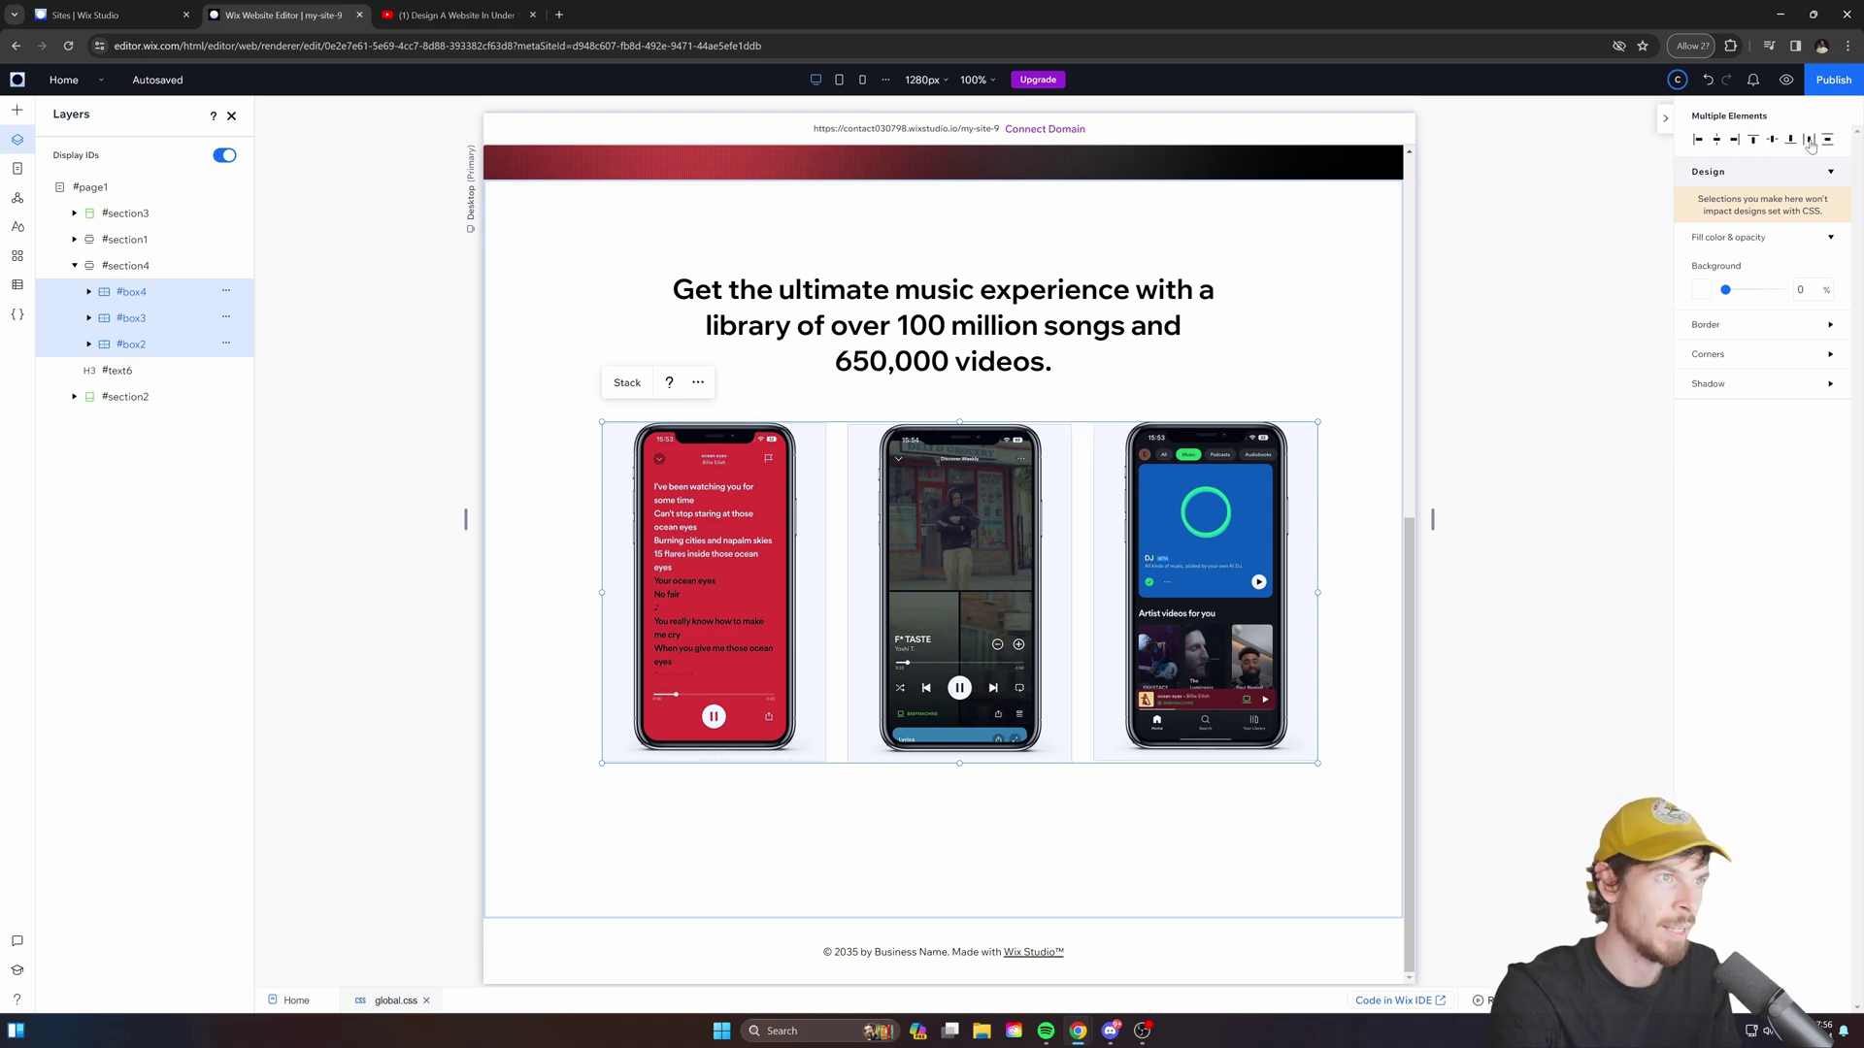
pyautogui.click(1809, 139)
pyautogui.moveTo(1097, 550); pyautogui.dragTo(977, 596)
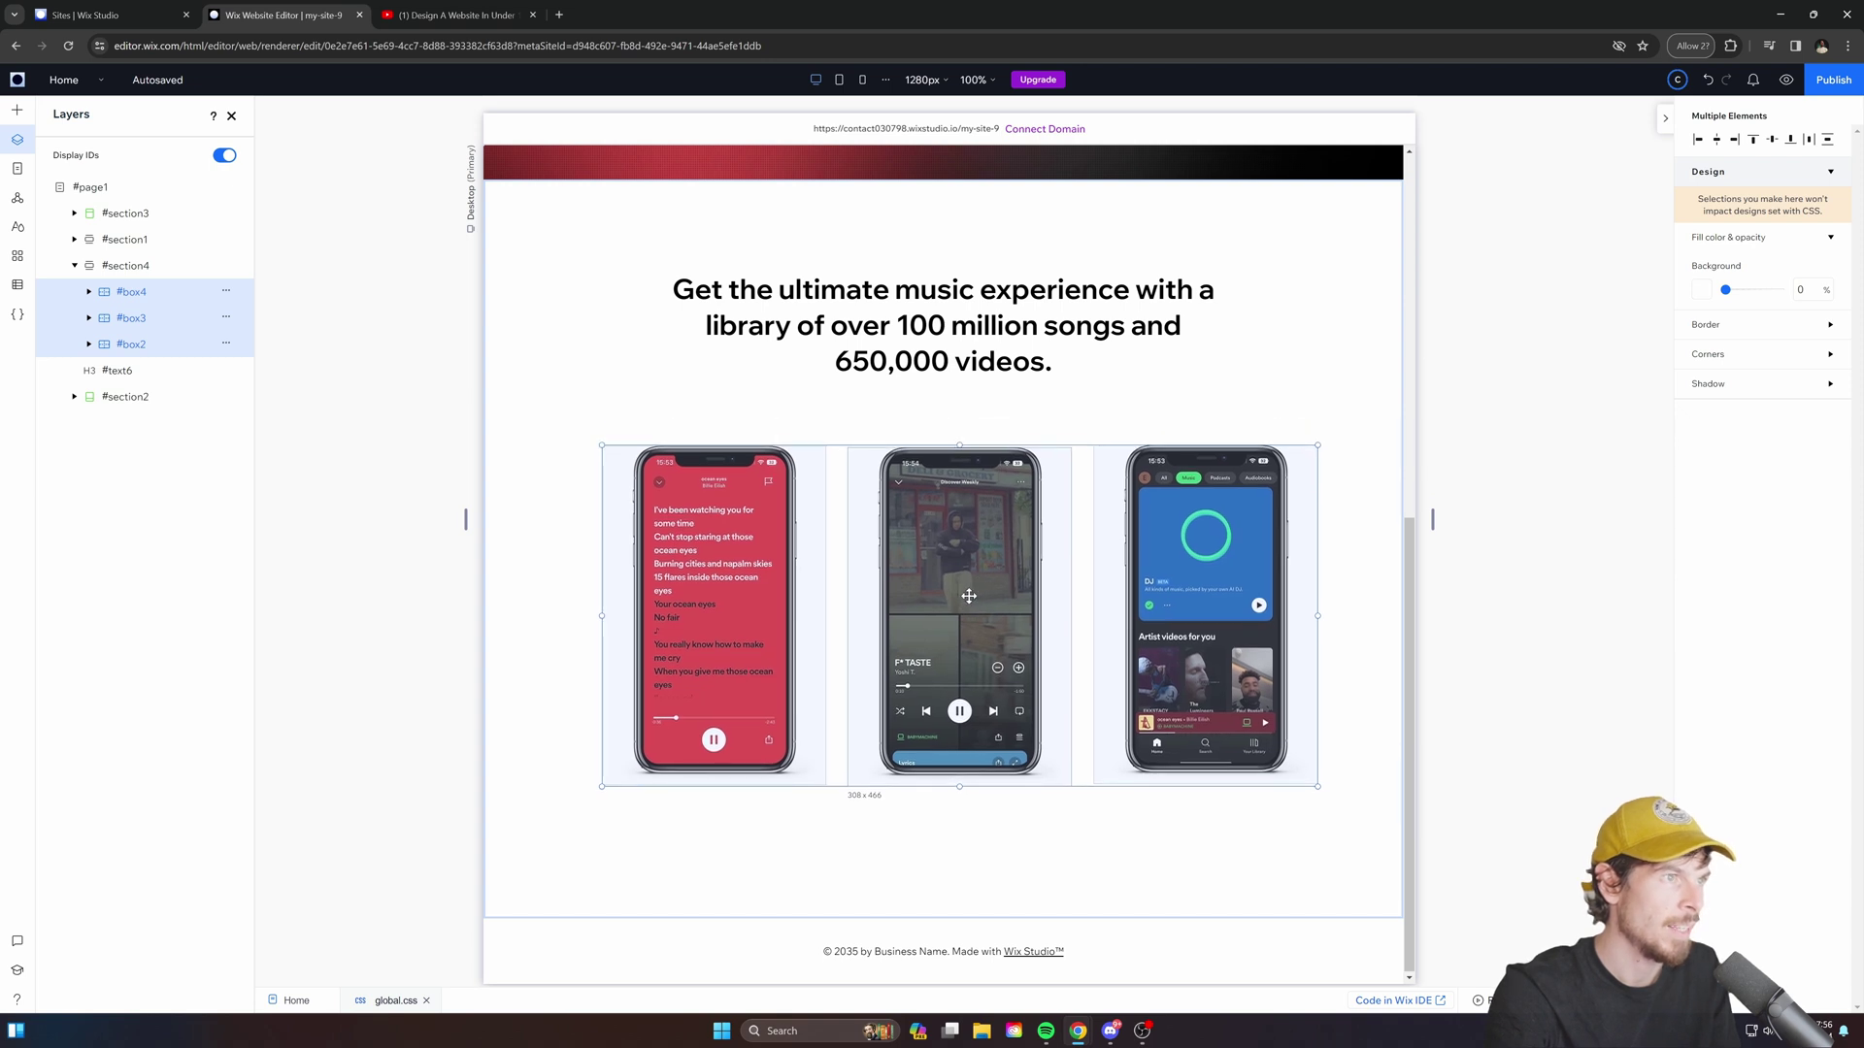
pyautogui.moveTo(1318, 444); pyautogui.dragTo(1422, 413)
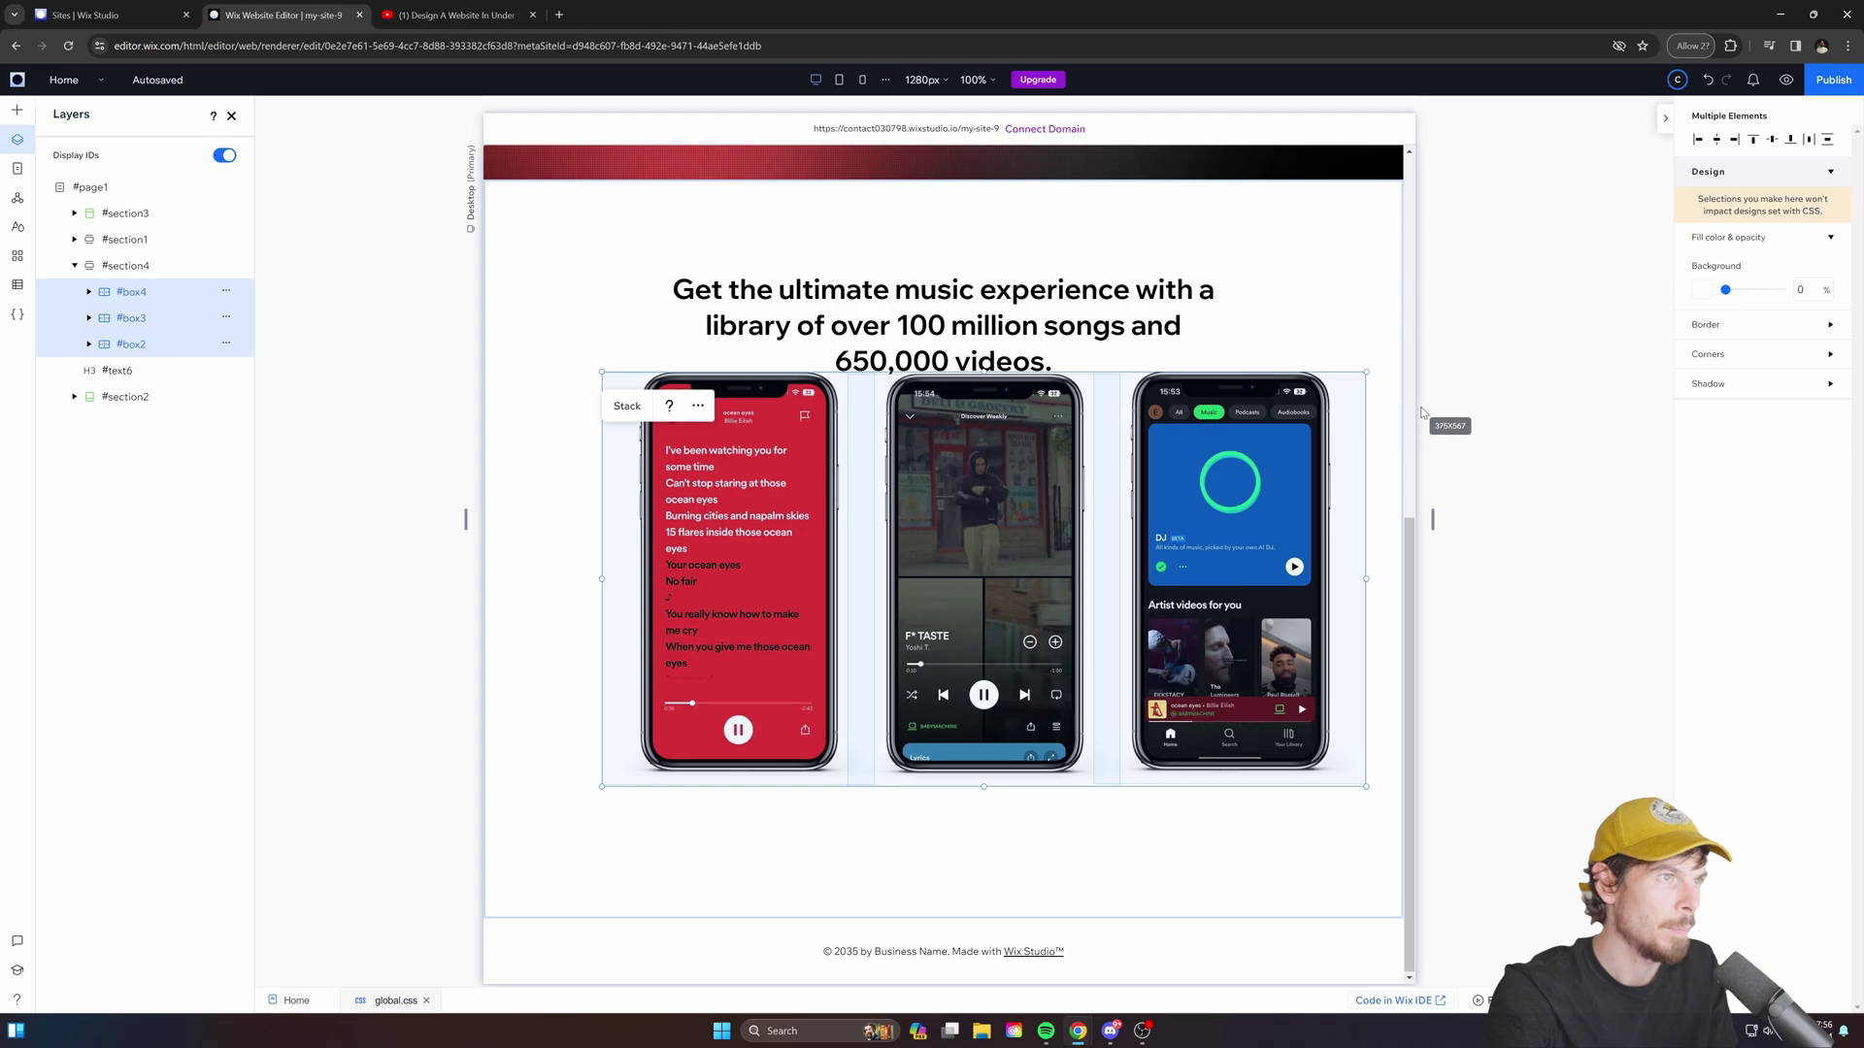
pyautogui.click(1589, 716)
pyautogui.scroll(6, 1271, 764)
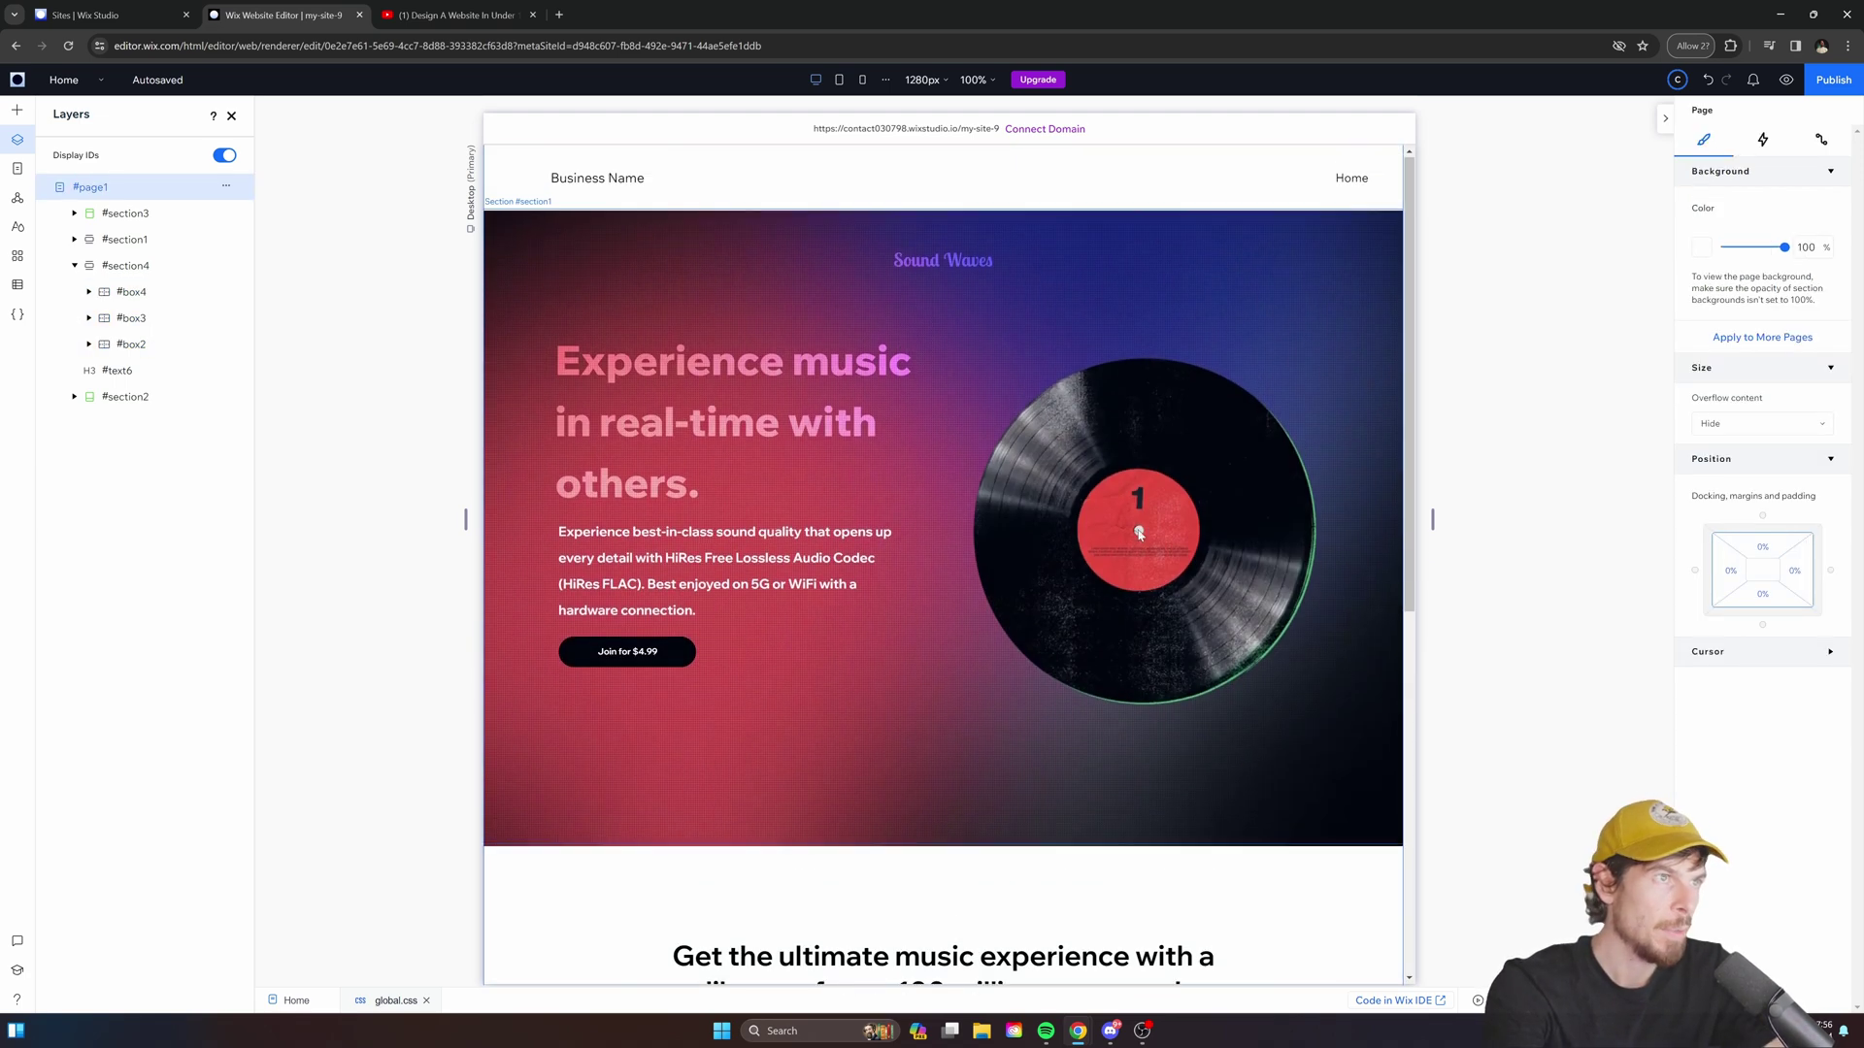
# Add a scroll animation to the hero section containing the vinyl record.
pyautogui.click(1073, 487)
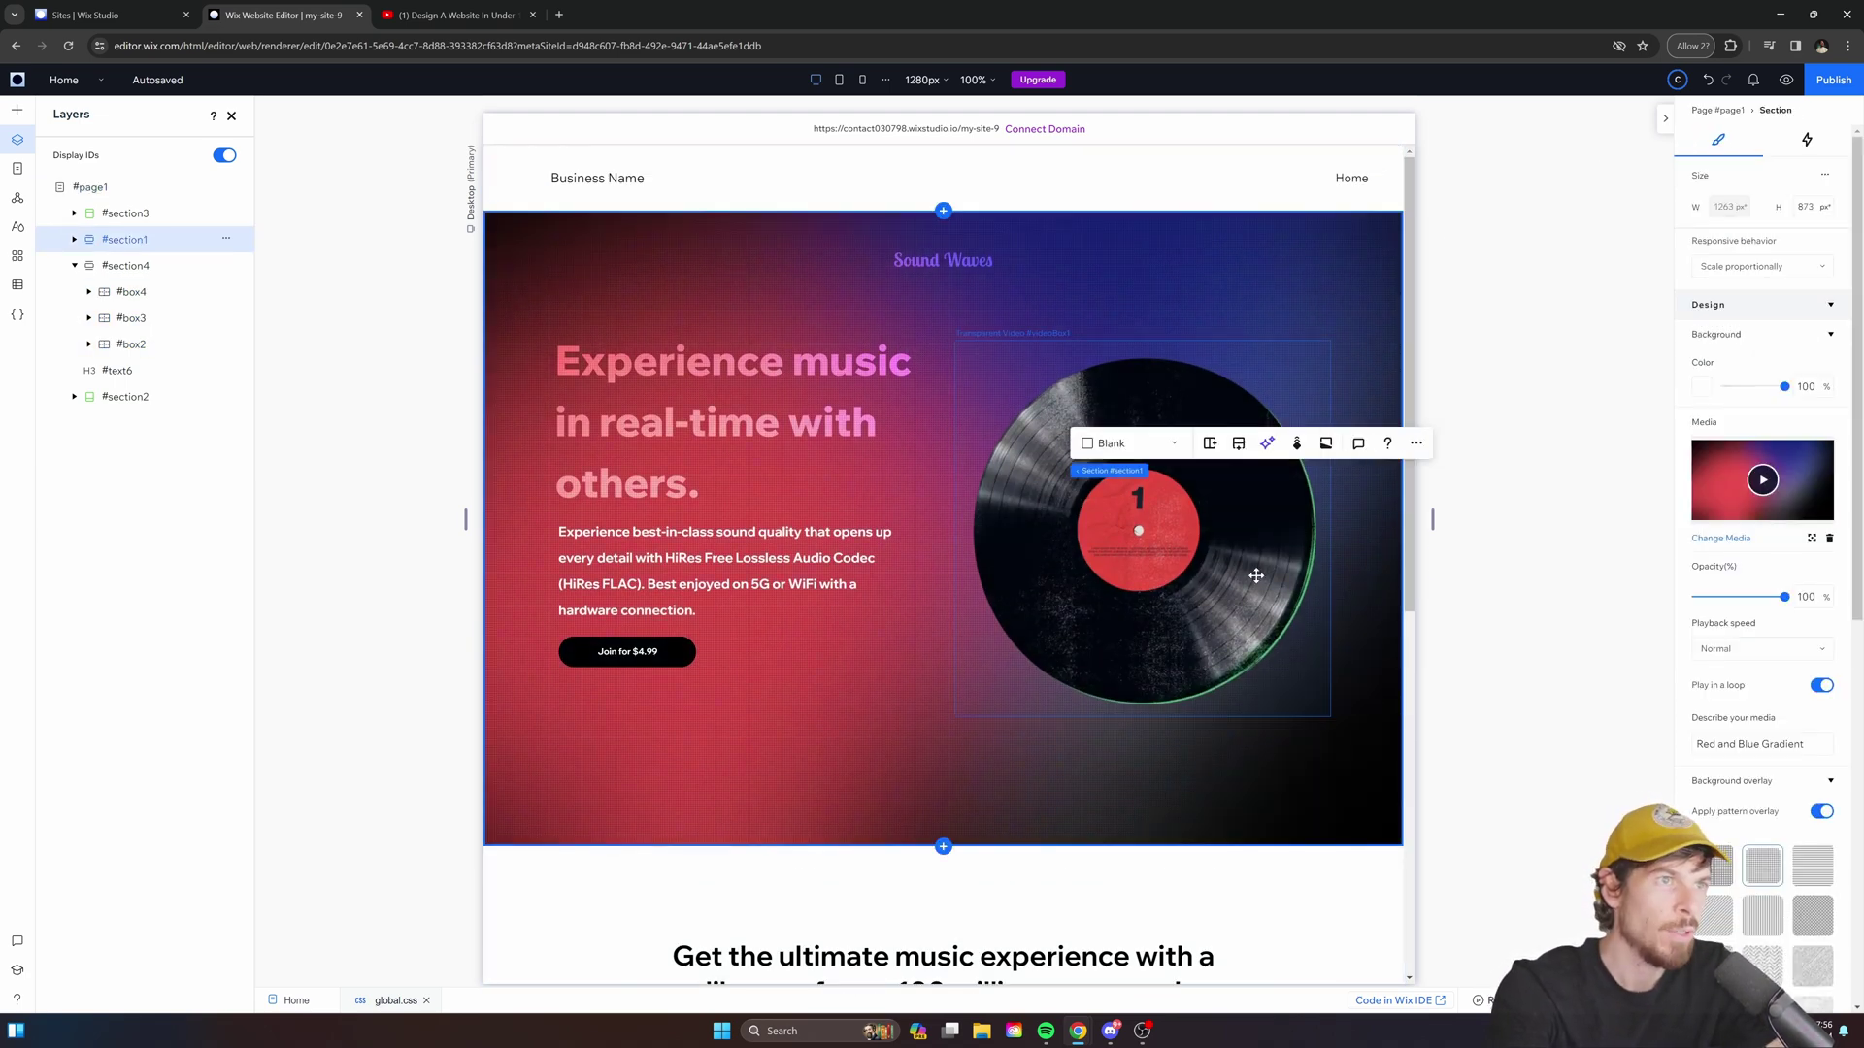
pyautogui.click(1809, 142)
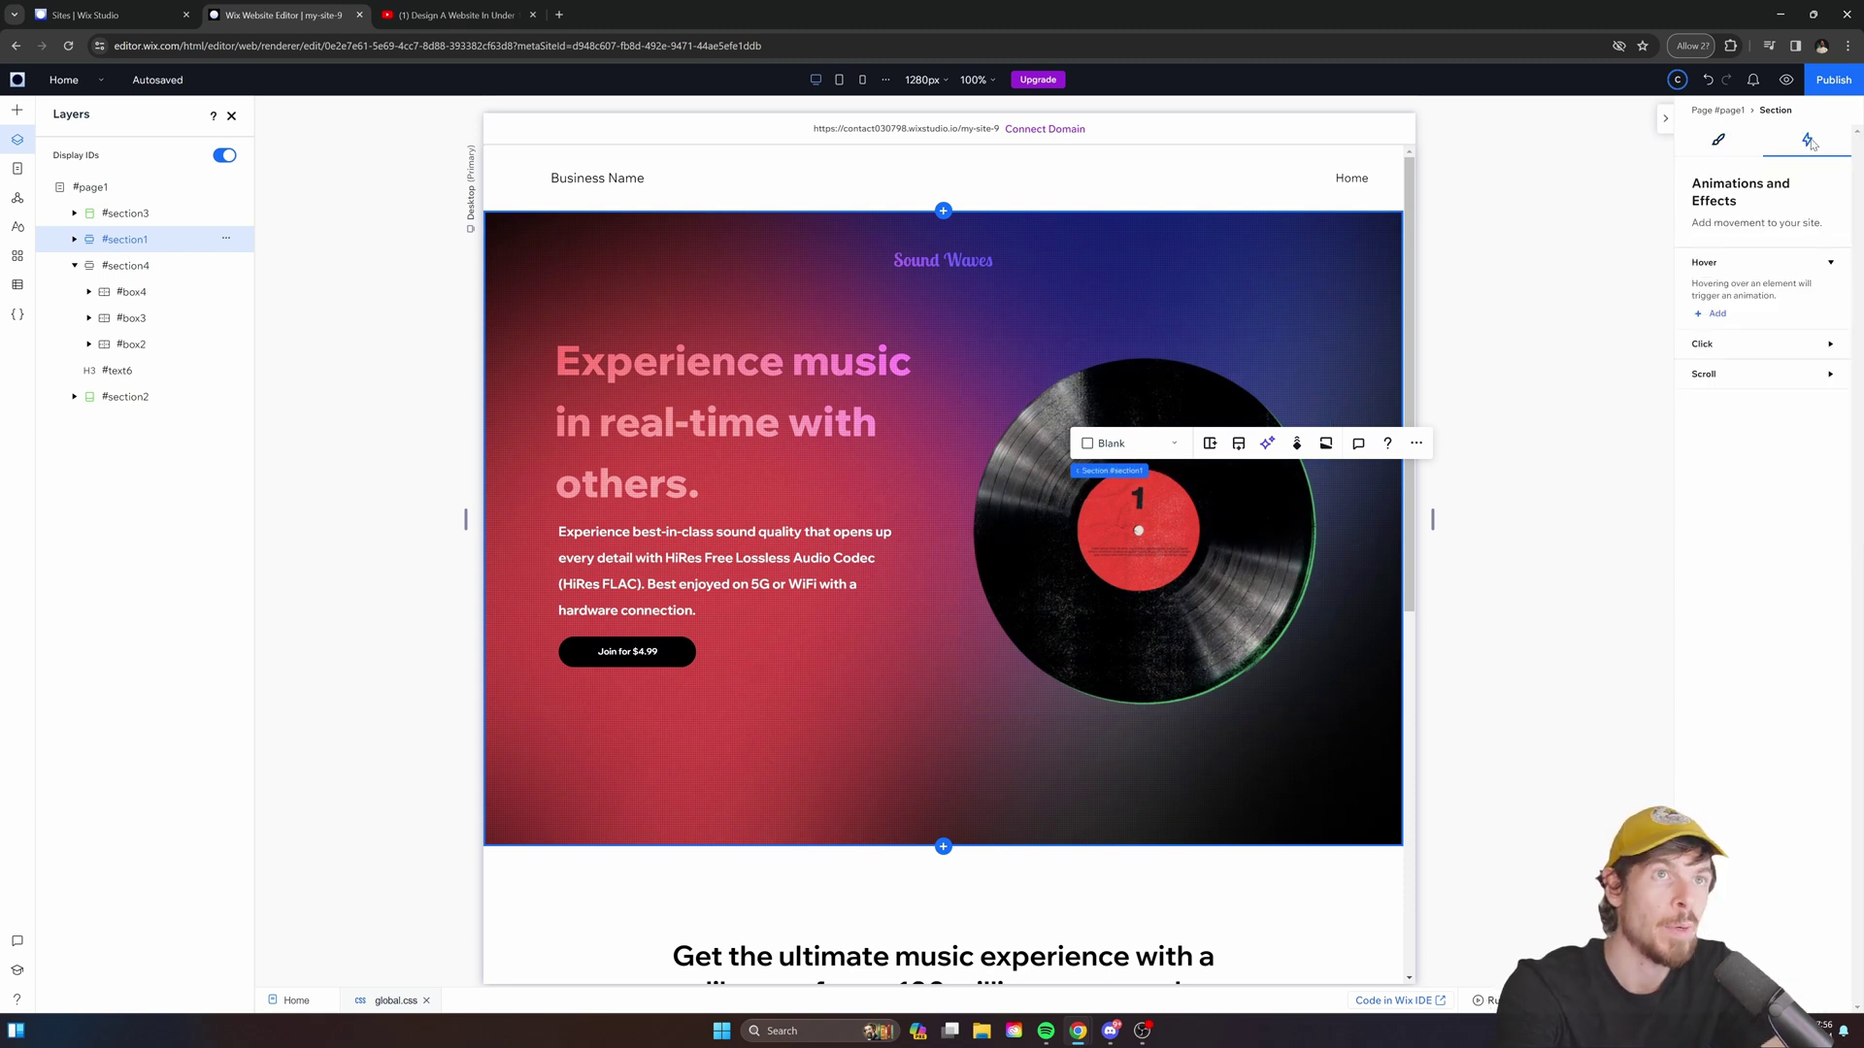
pyautogui.click(1710, 314)
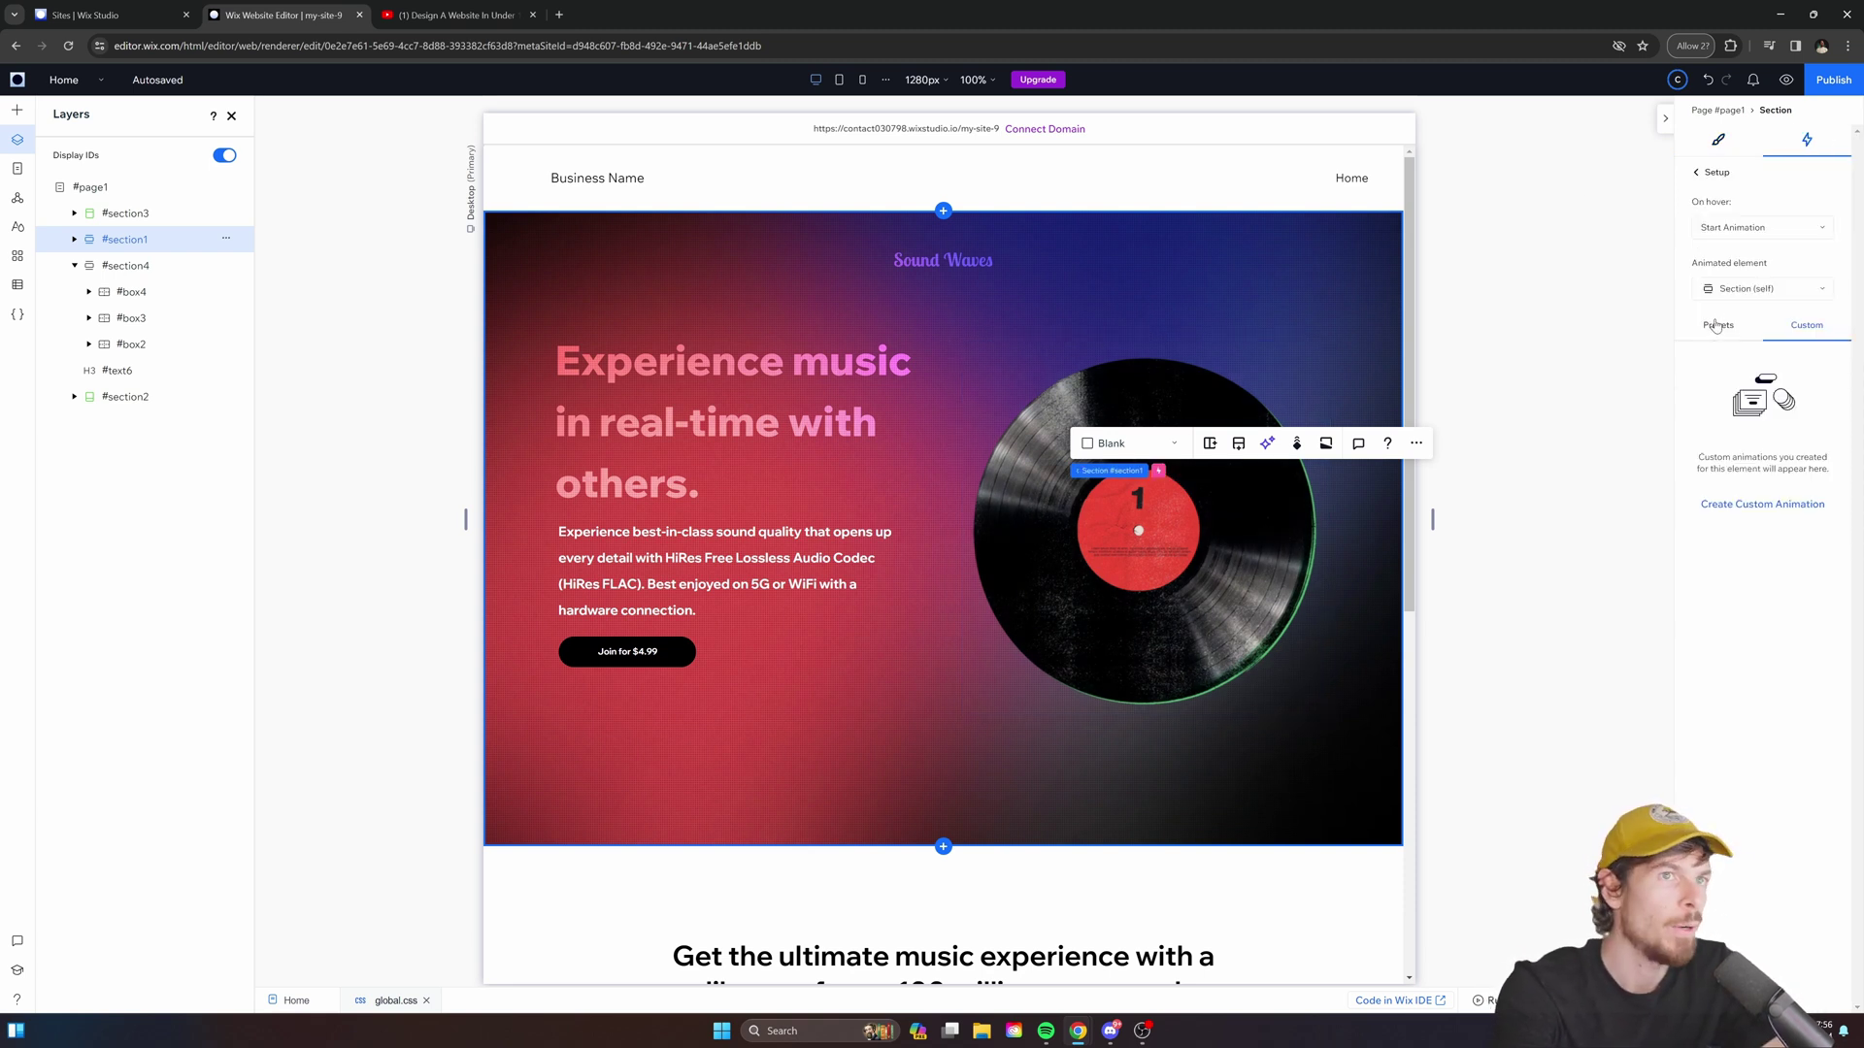
pyautogui.click(1717, 138)
pyautogui.click(1807, 139)
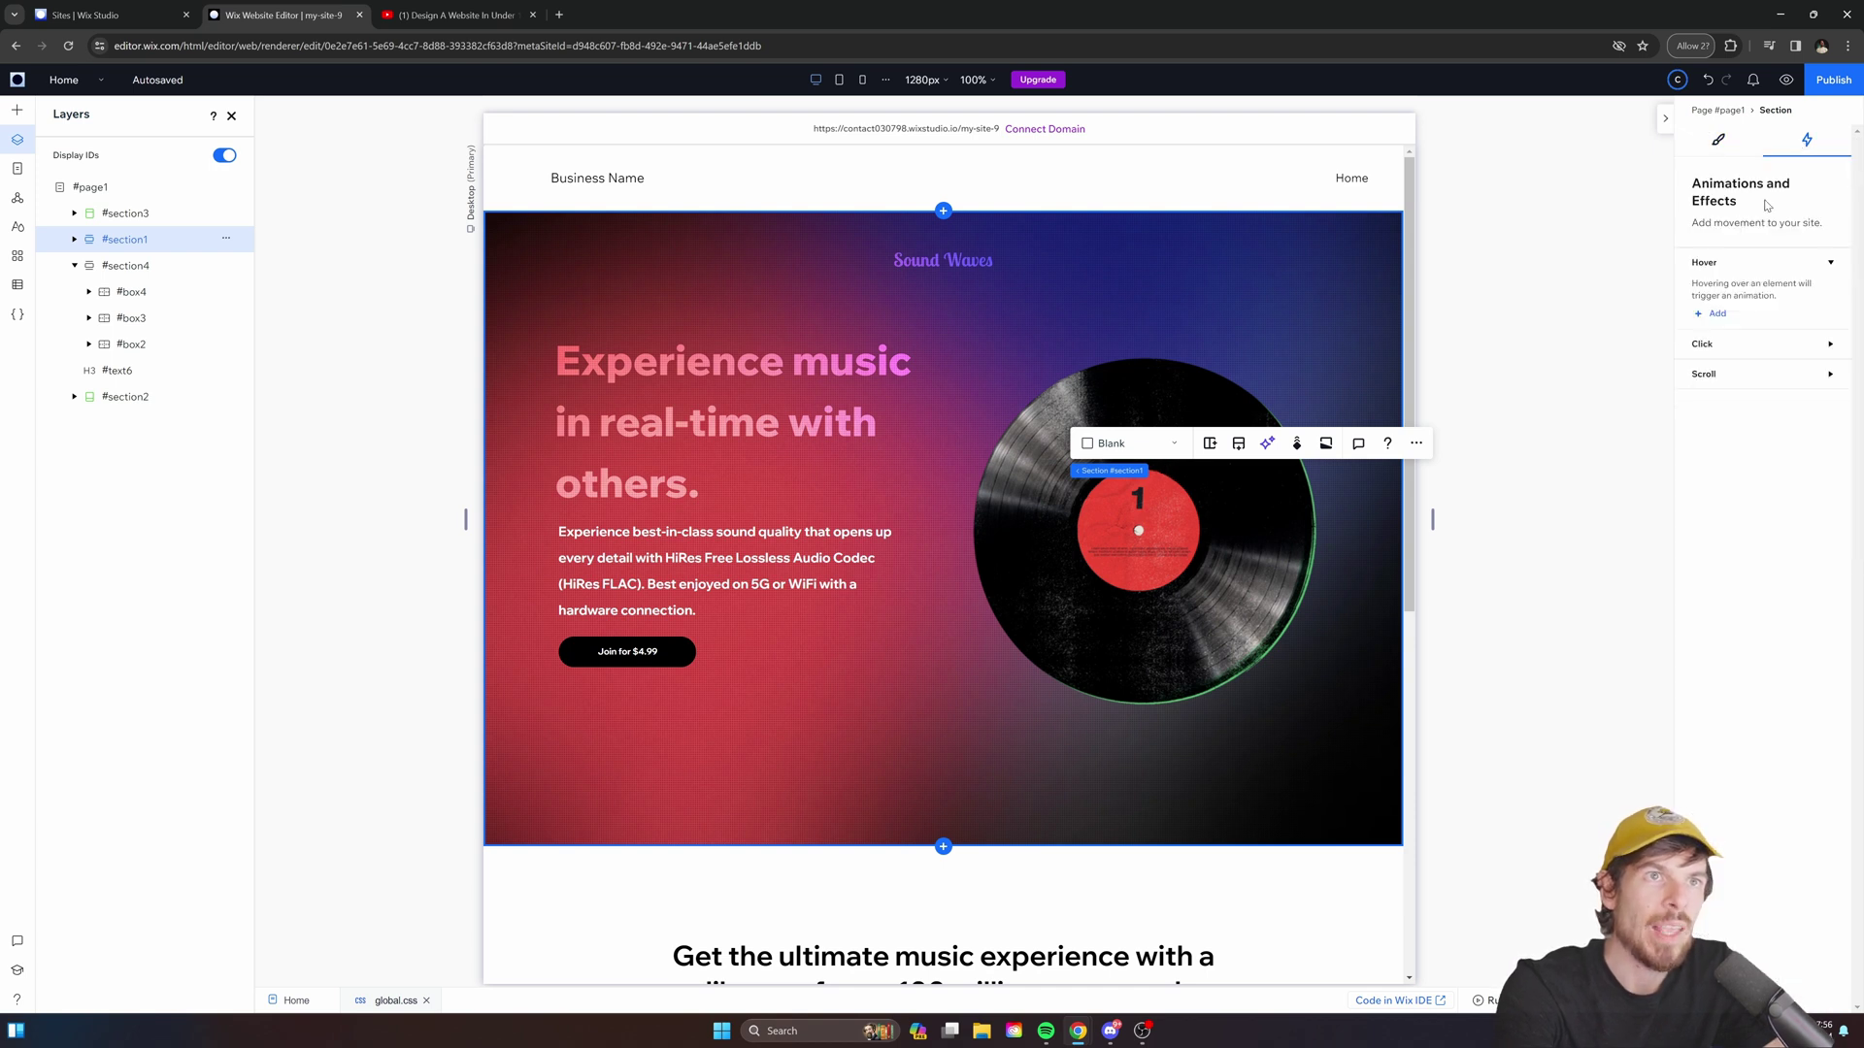
pyautogui.click(1731, 375)
pyautogui.click(1716, 425)
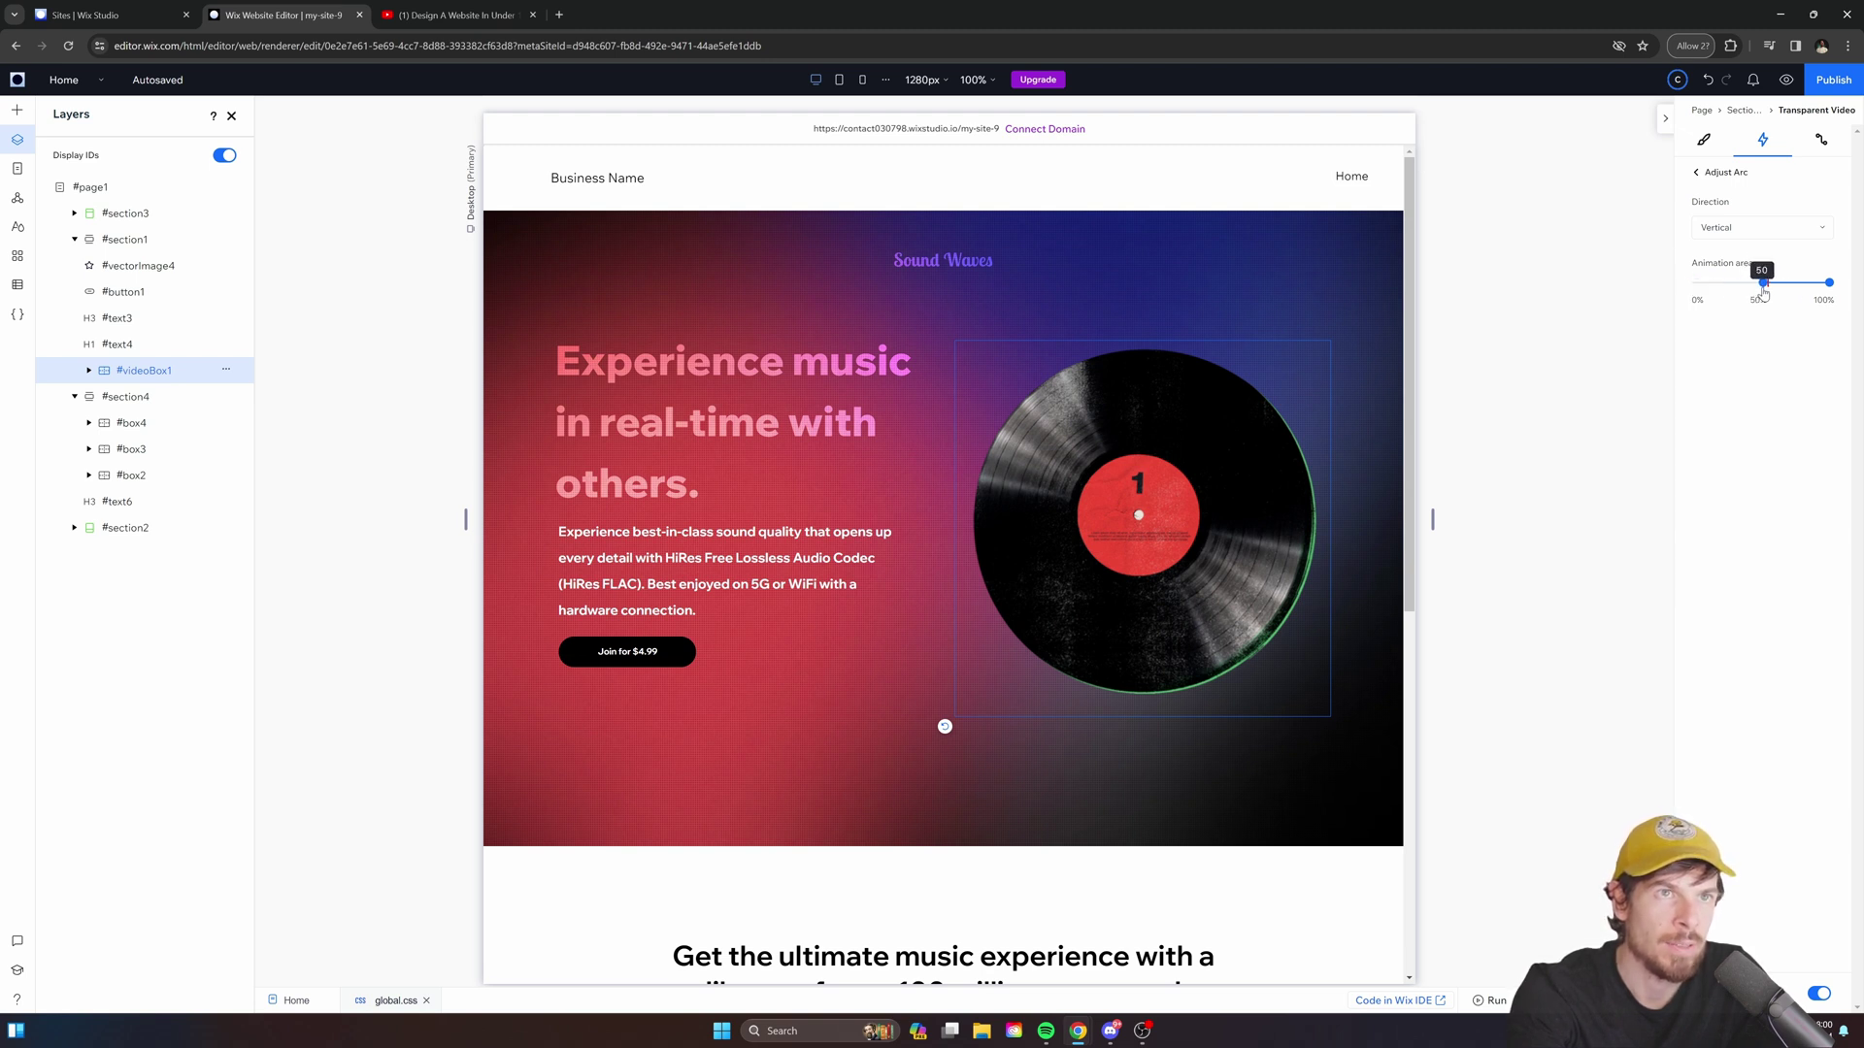
# Test the arc animation by scrolling and make it start slightly earlier.
pyautogui.scroll(-2, 1134, 446)
pyautogui.scroll(2, 1134, 446)
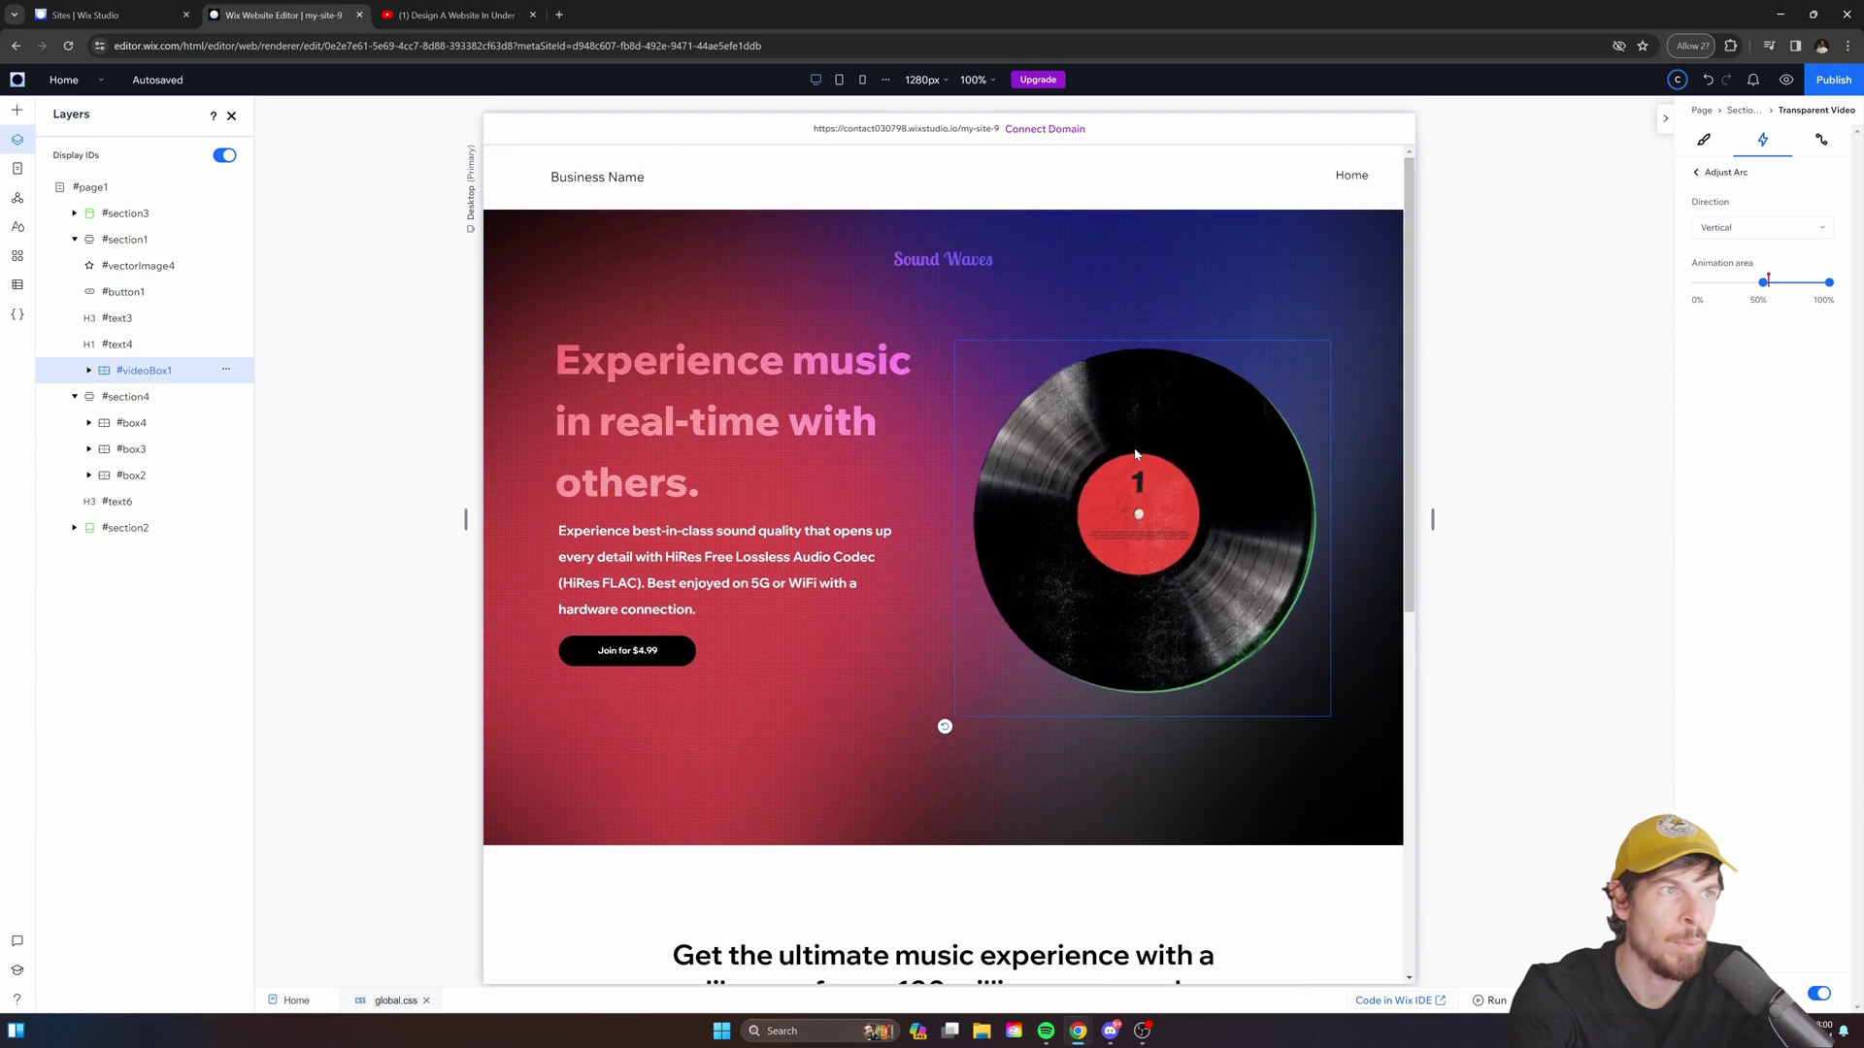
pyautogui.scroll(-2, 1136, 454)
pyautogui.scroll(-4, 1136, 453)
pyautogui.scroll(3, 1136, 449)
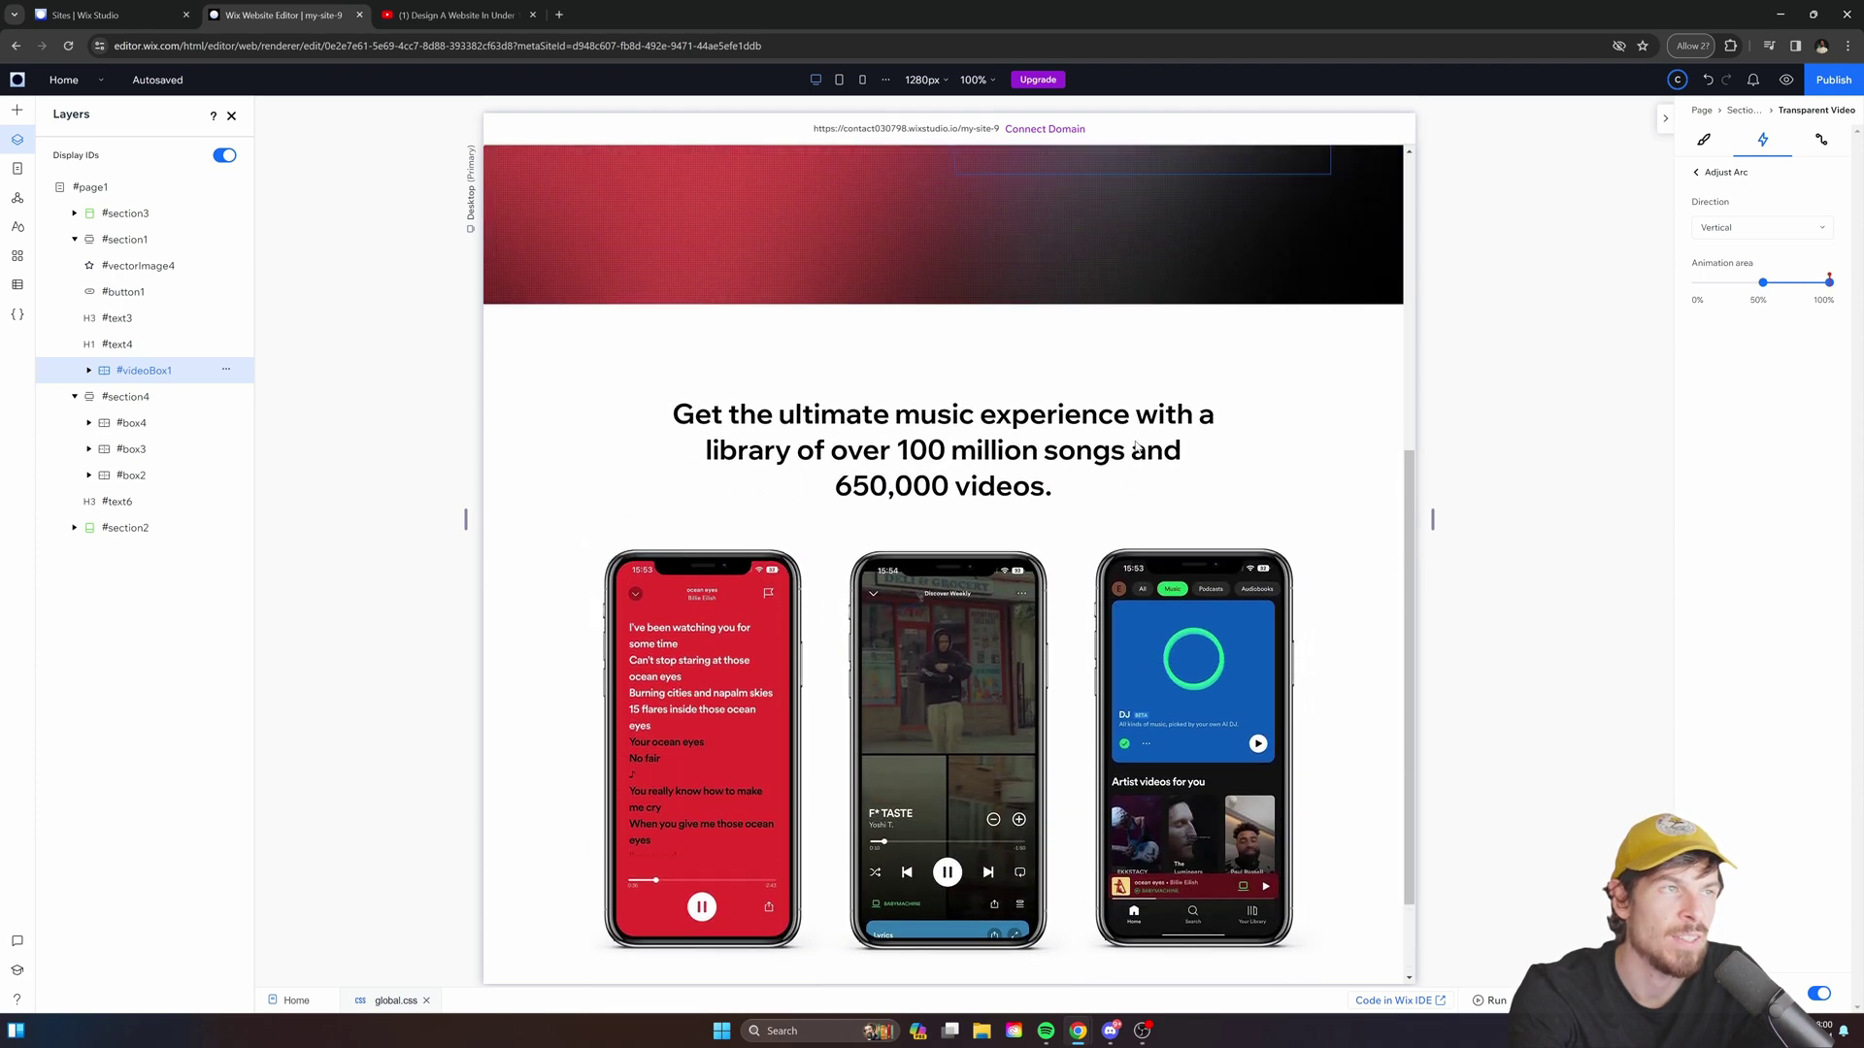
pyautogui.scroll(3, 1136, 446)
pyautogui.scroll(-3, 1131, 455)
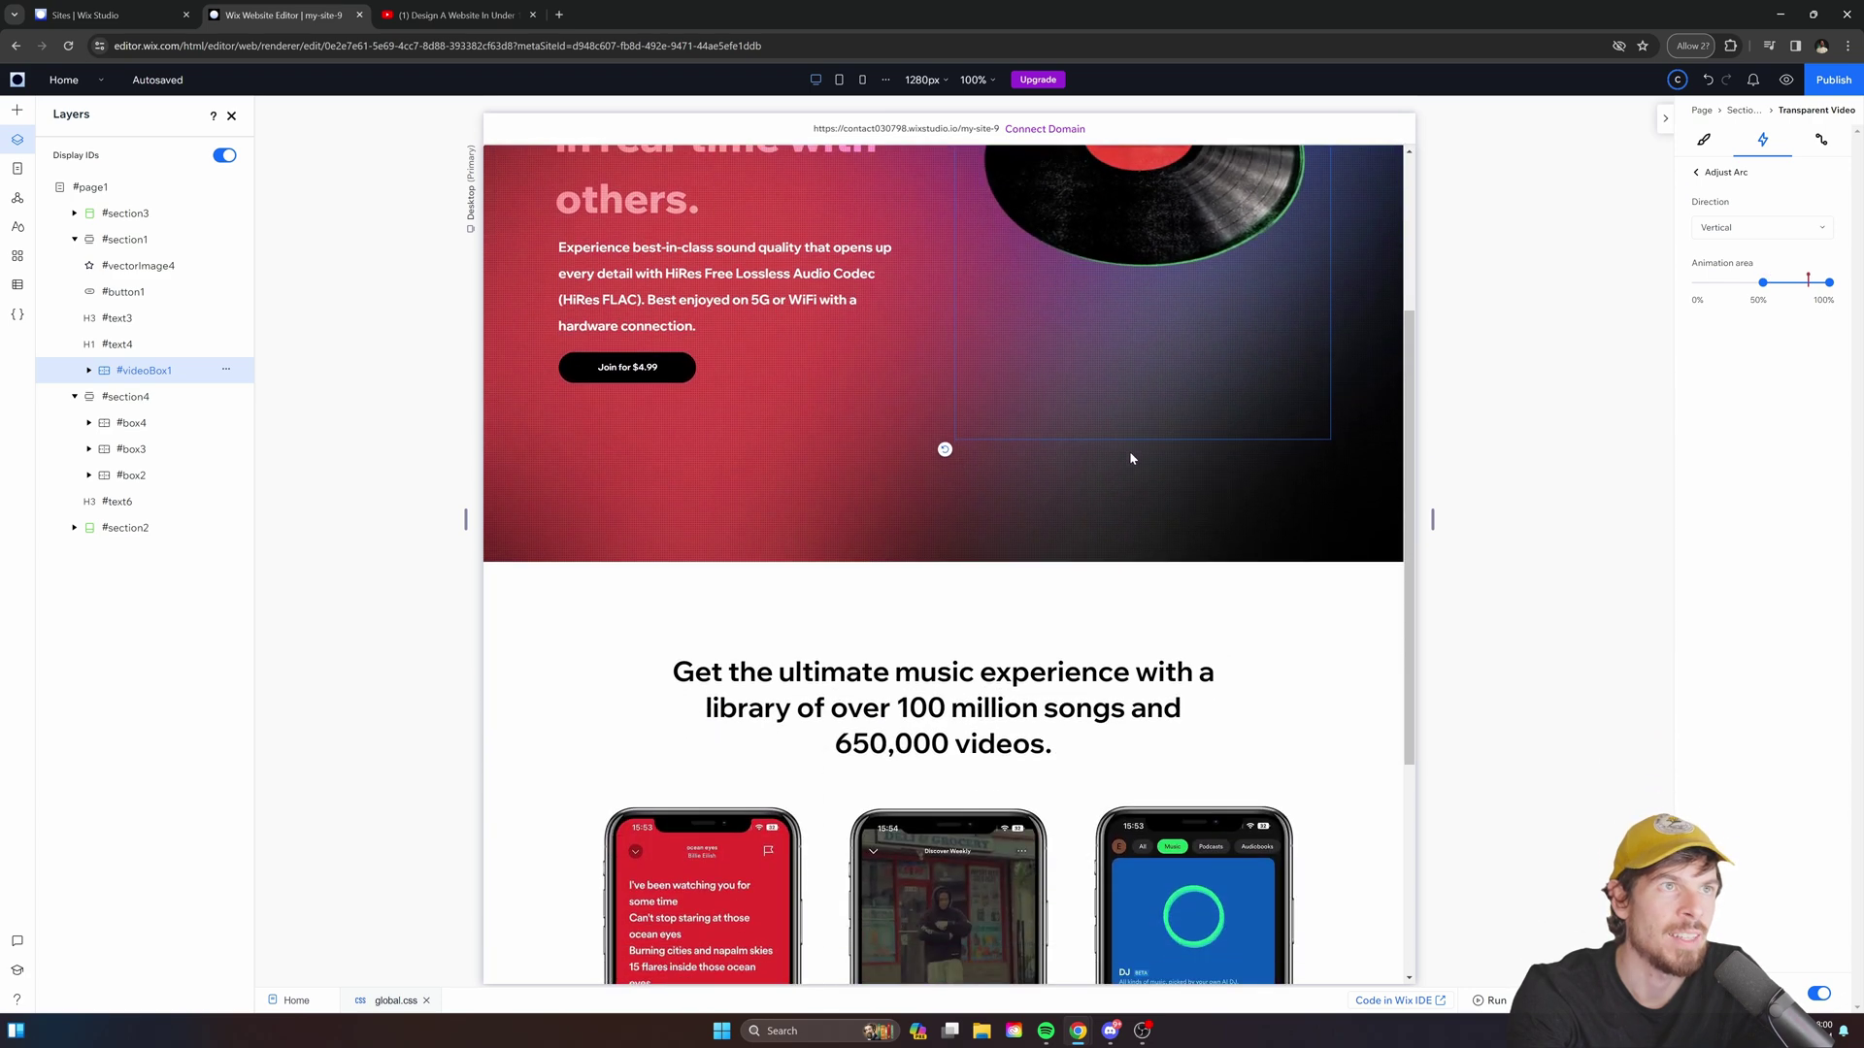
pyautogui.scroll(3, 1131, 455)
pyautogui.scroll(-3, 1062, 439)
pyautogui.scroll(3, 1063, 446)
pyautogui.scroll(-4, 1064, 451)
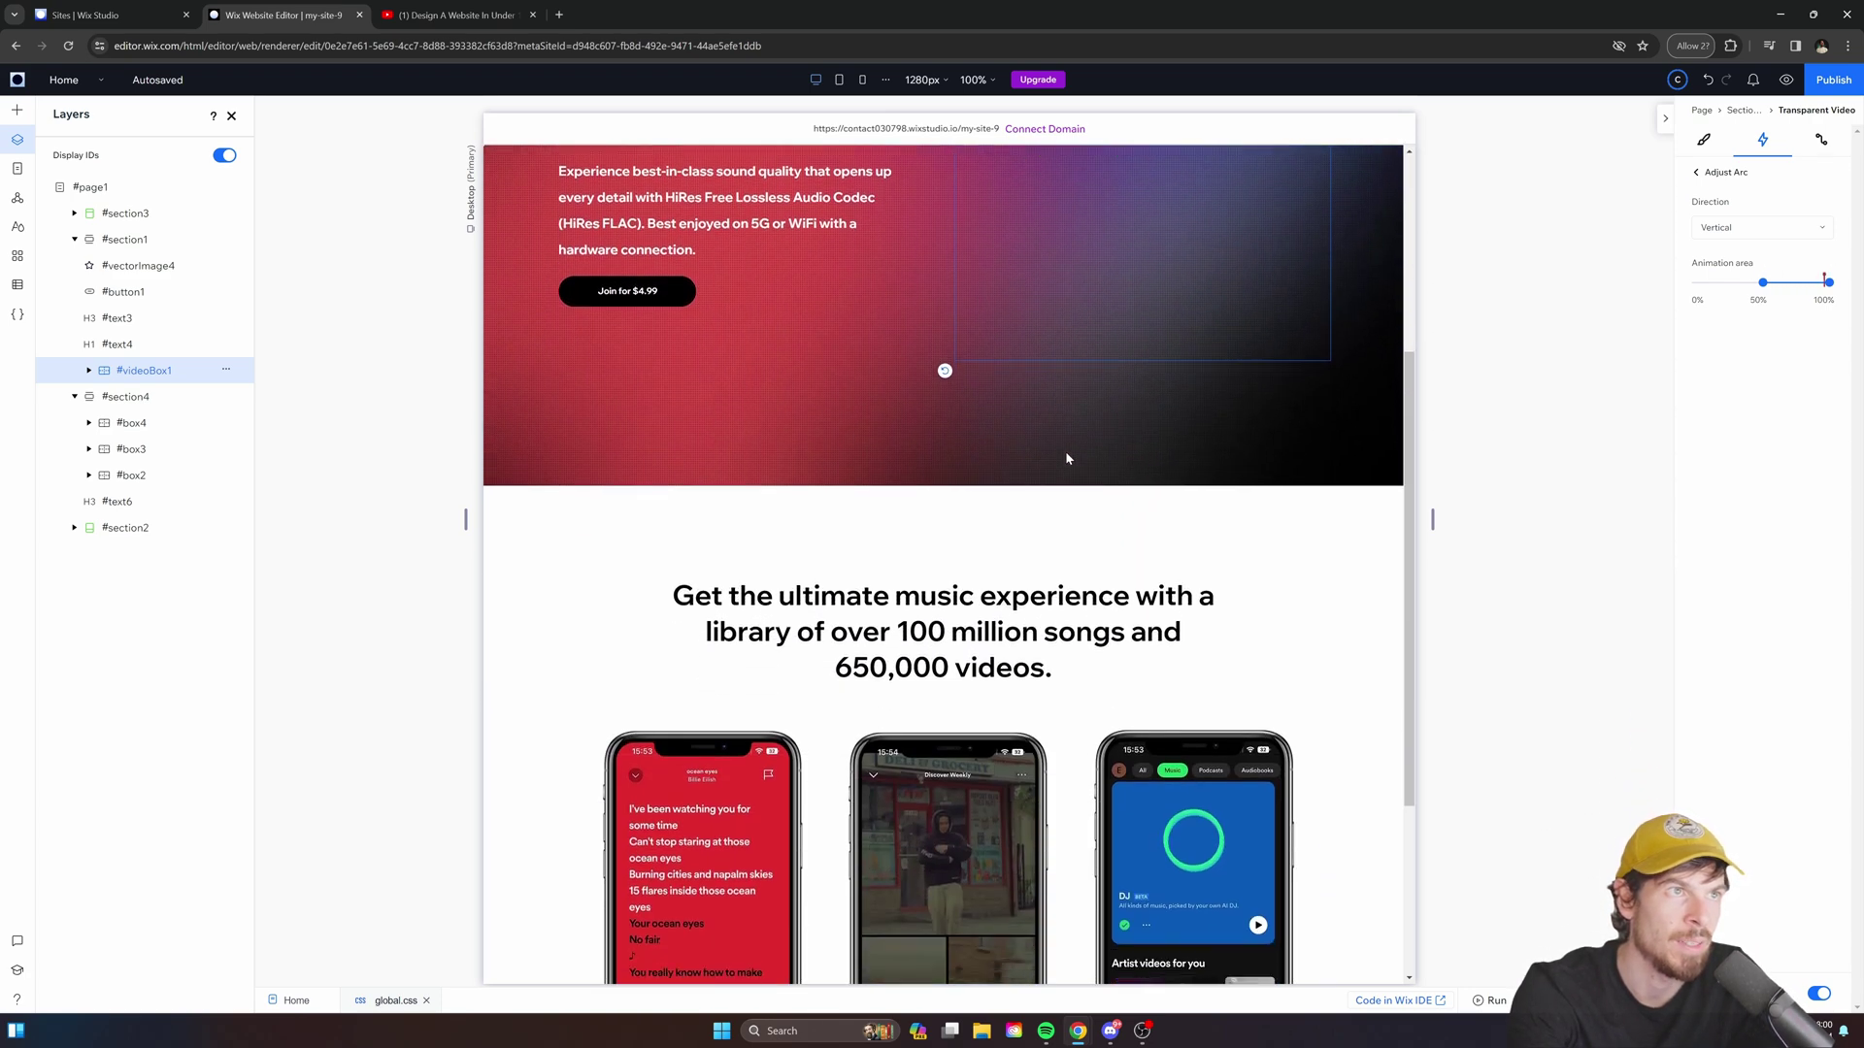
pyautogui.scroll(3, 1066, 456)
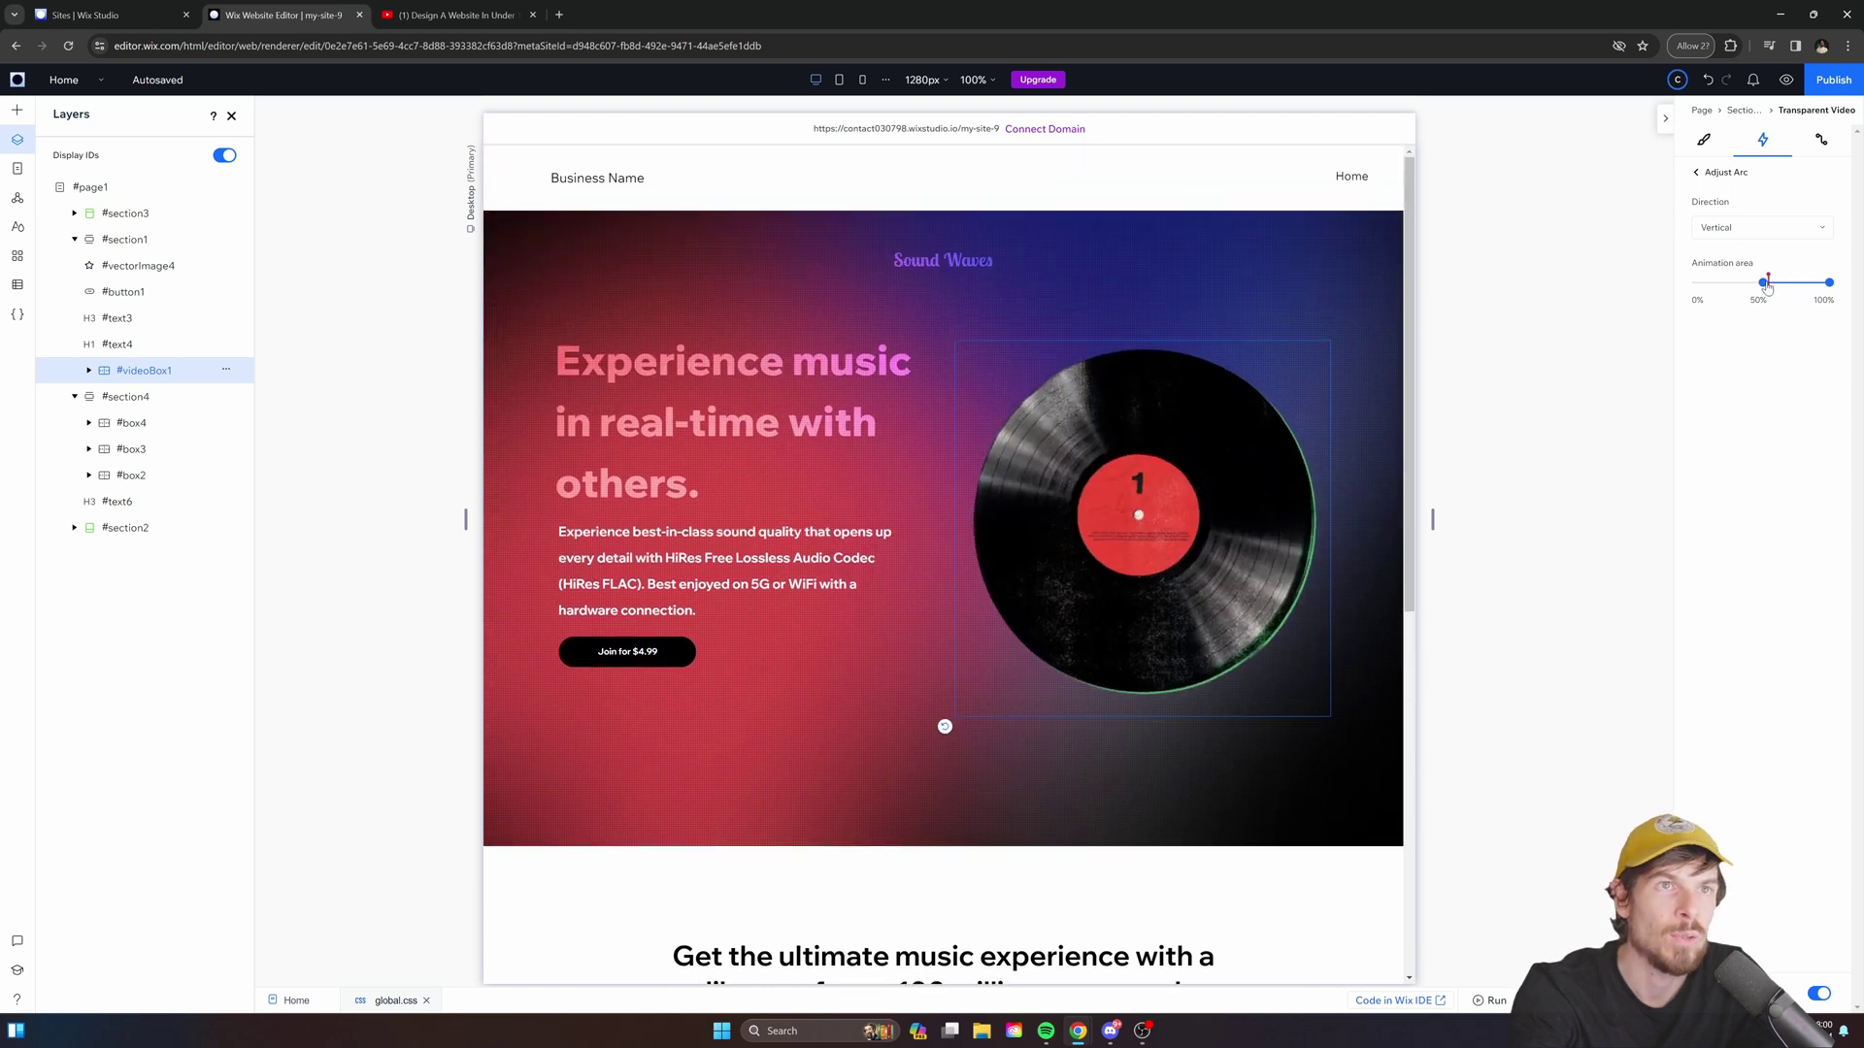
pyautogui.moveTo(1733, 290); pyautogui.dragTo(1730, 291)
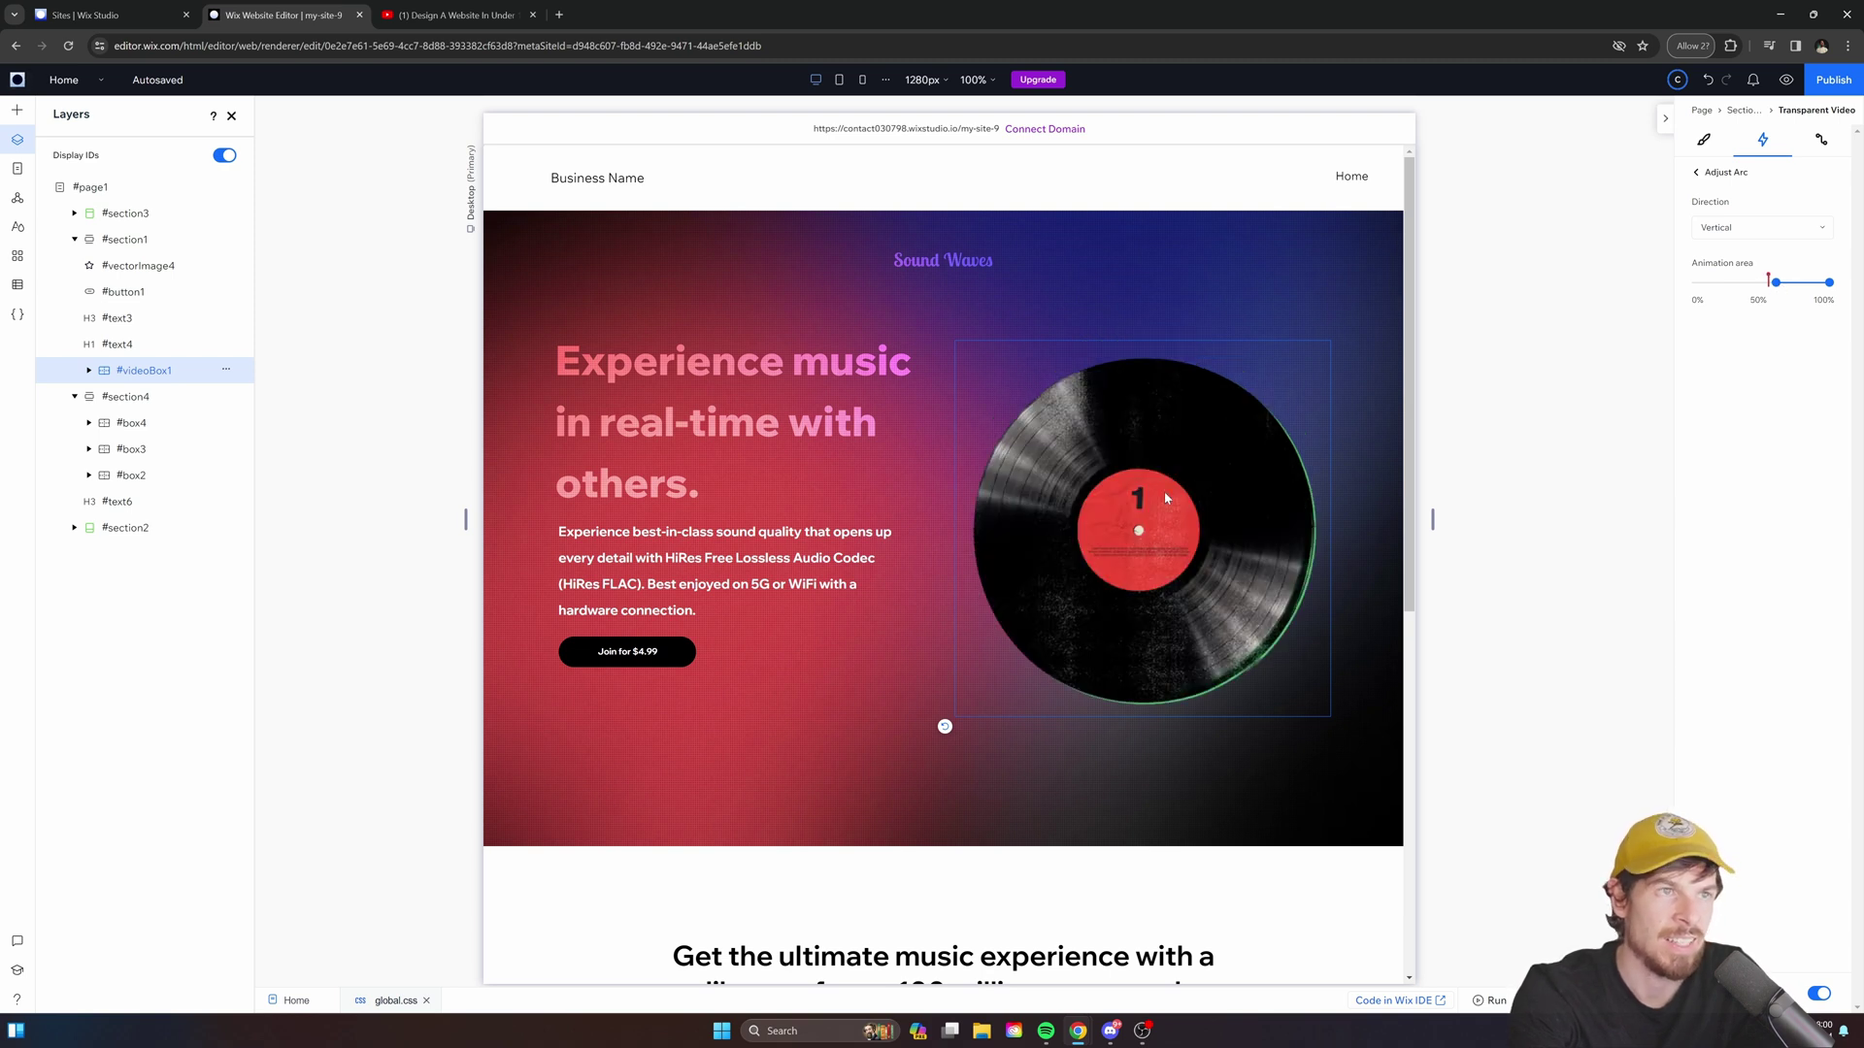
pyautogui.scroll(-1, 1410, 229)
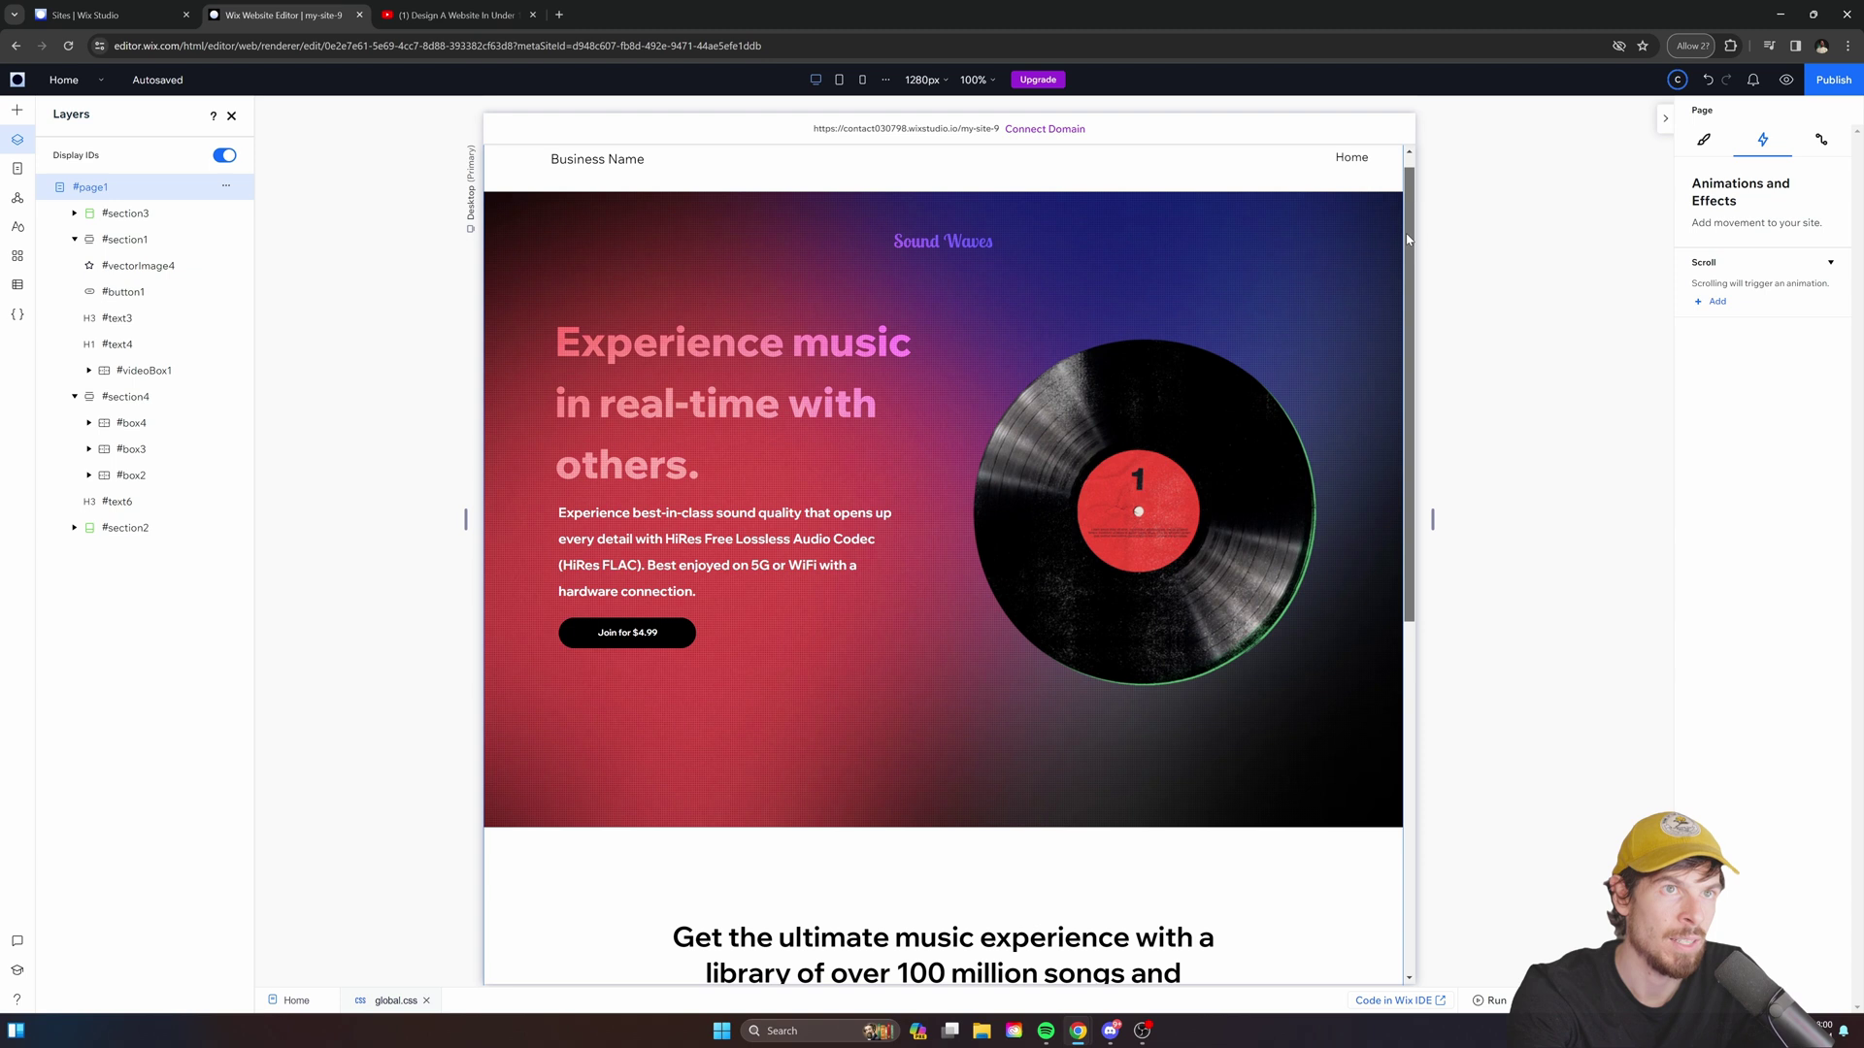
pyautogui.scroll(1, 1248, 493)
# Set the vinyl record's Arc on Self animation direction to Horizontal.
pyautogui.click(1248, 492)
pyautogui.click(1276, 540)
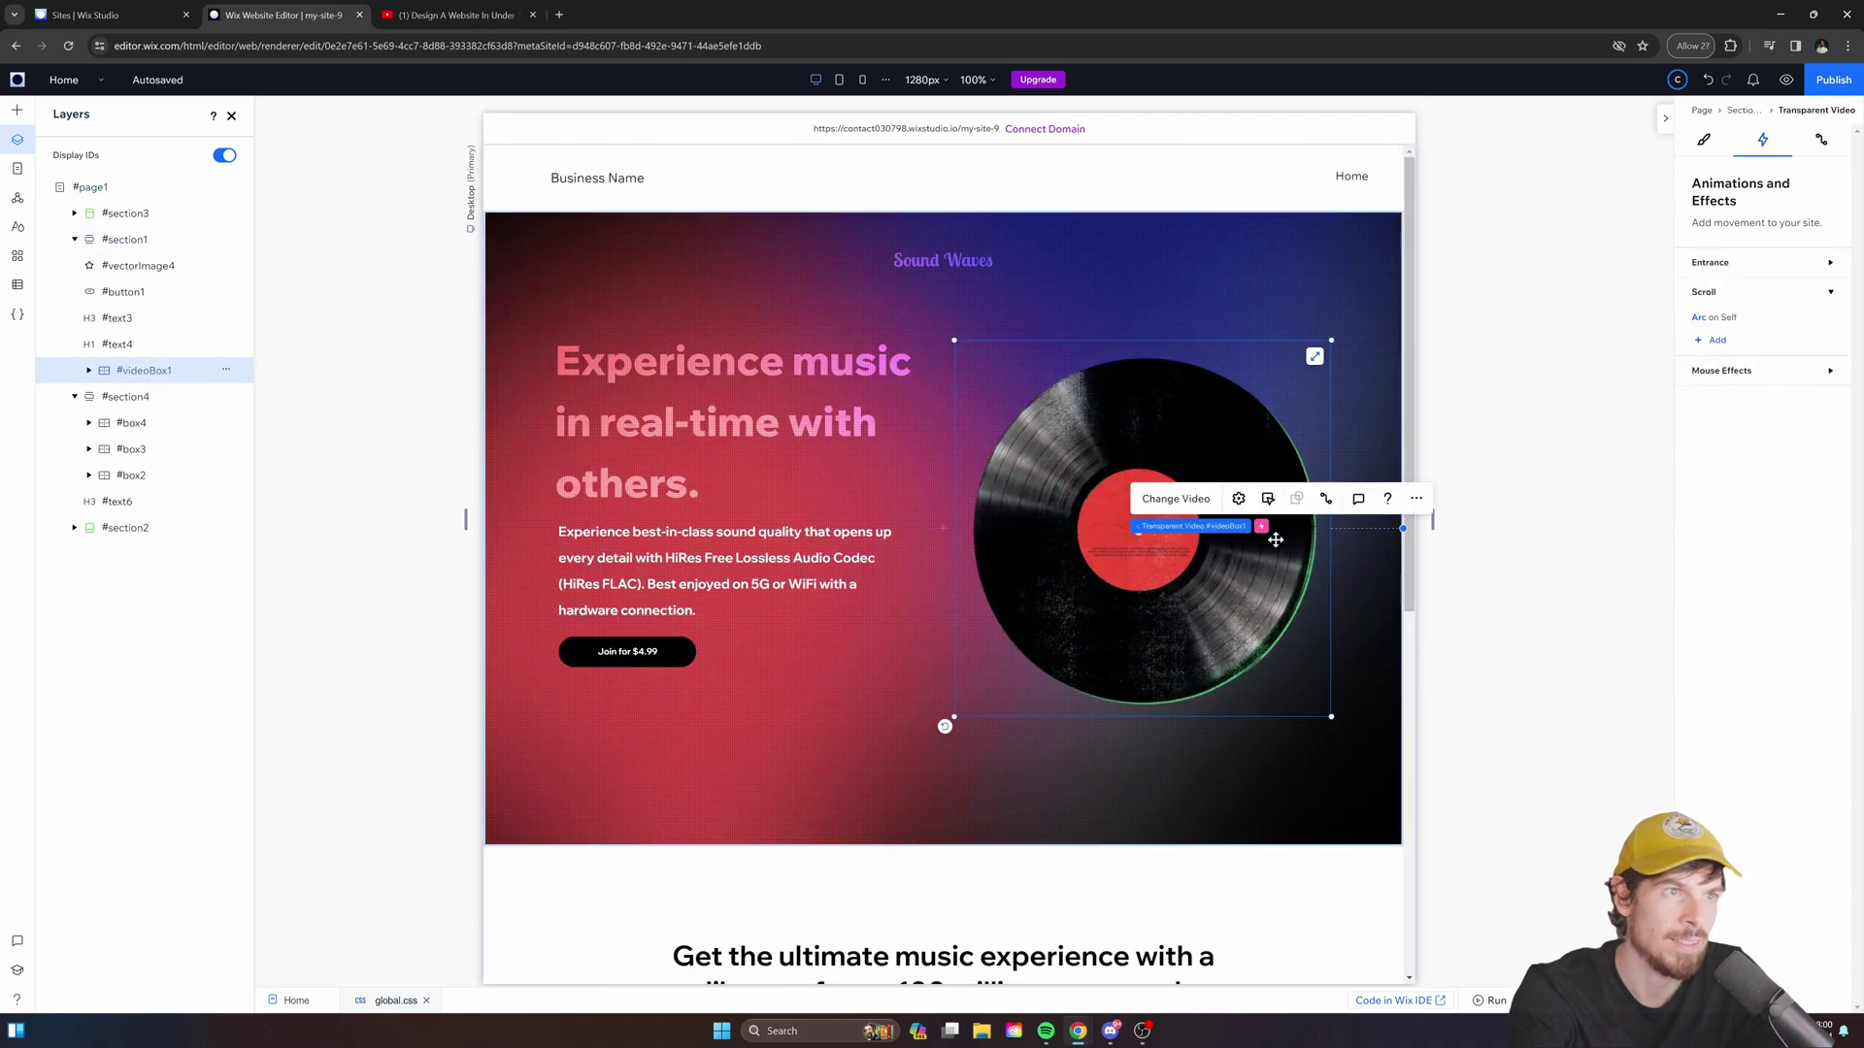
pyautogui.click(1698, 319)
pyautogui.click(1712, 614)
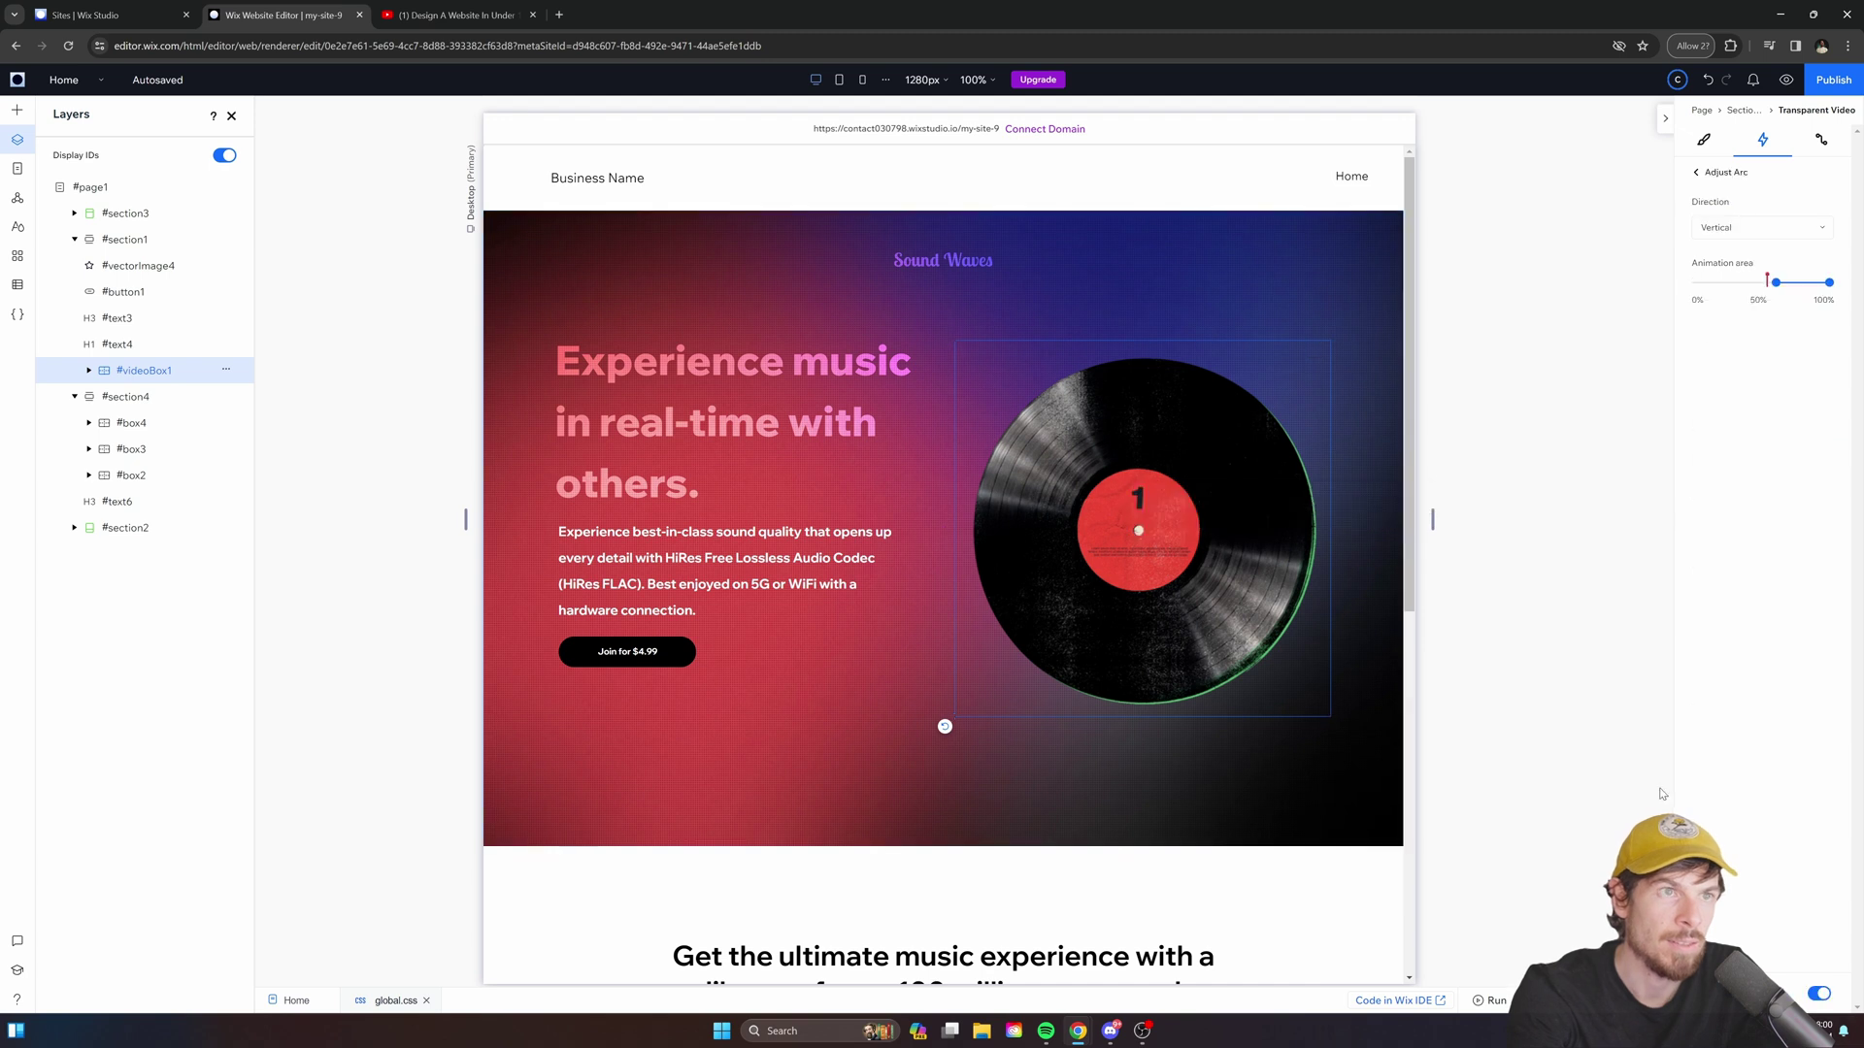
pyautogui.click(1406, 259)
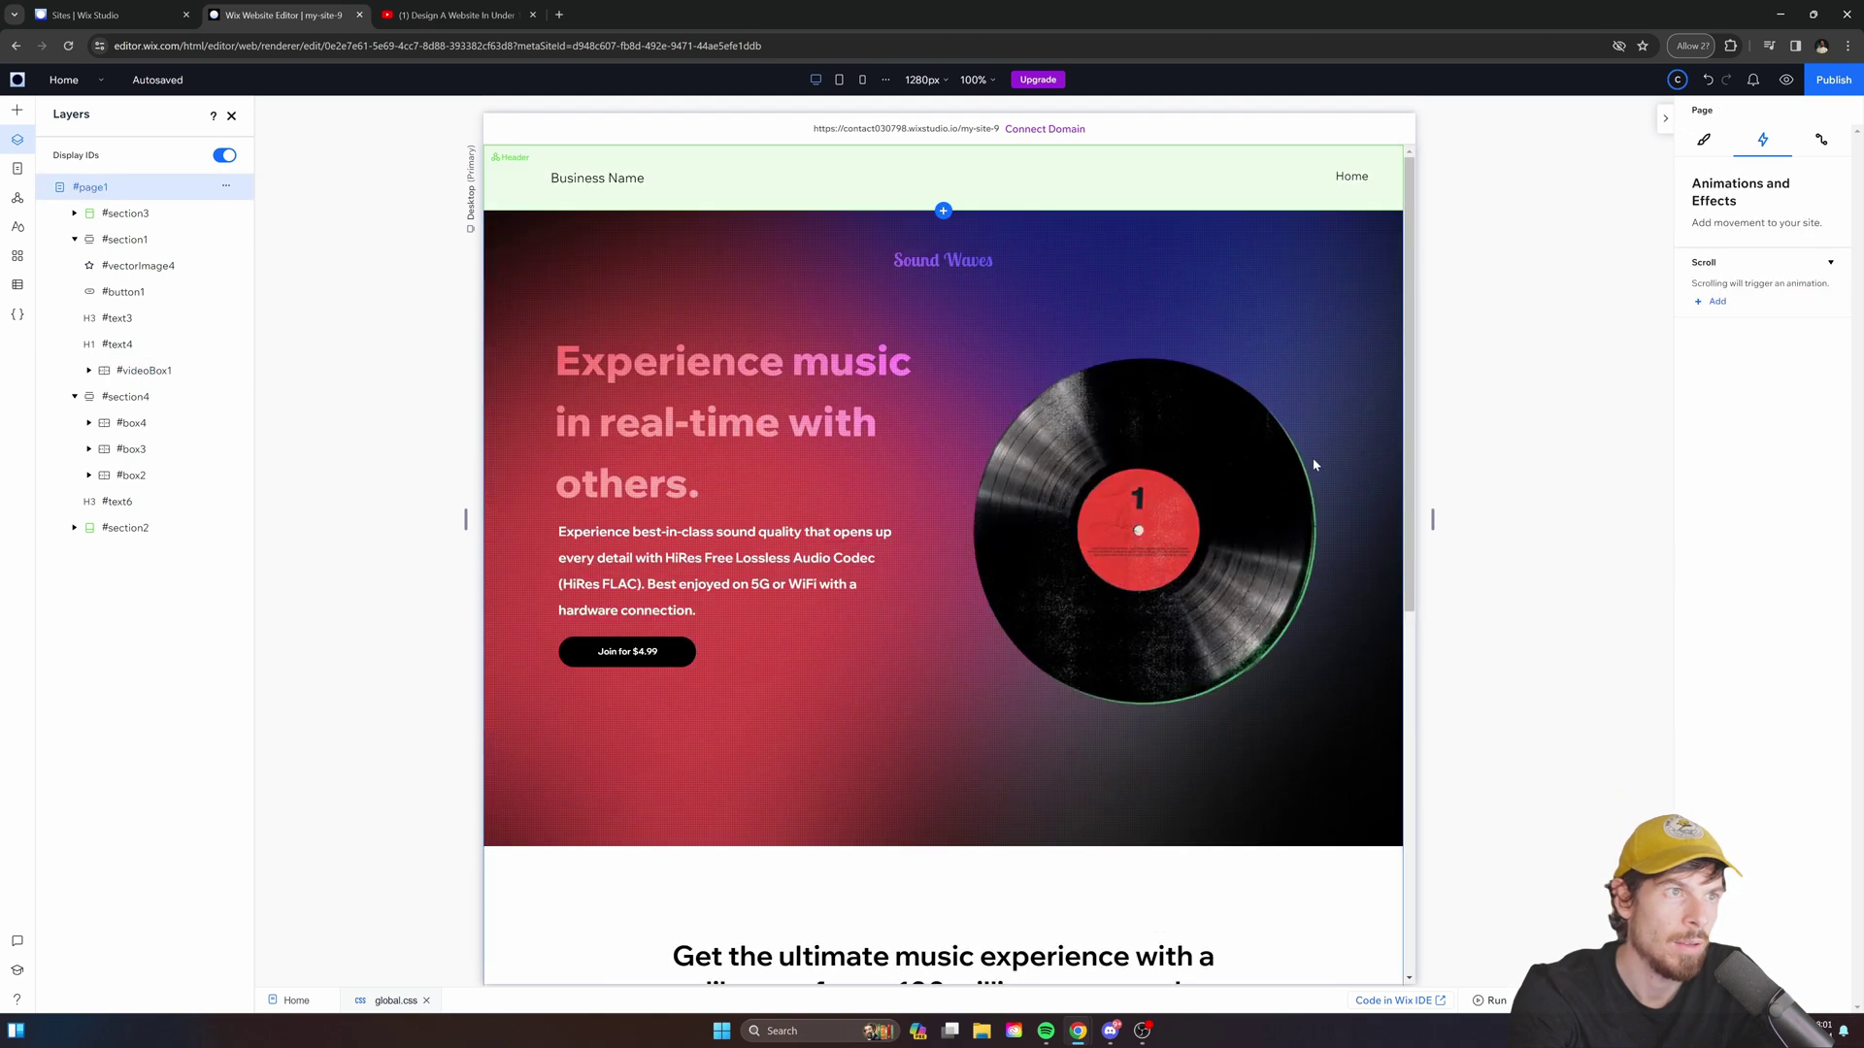
pyautogui.click(1315, 465)
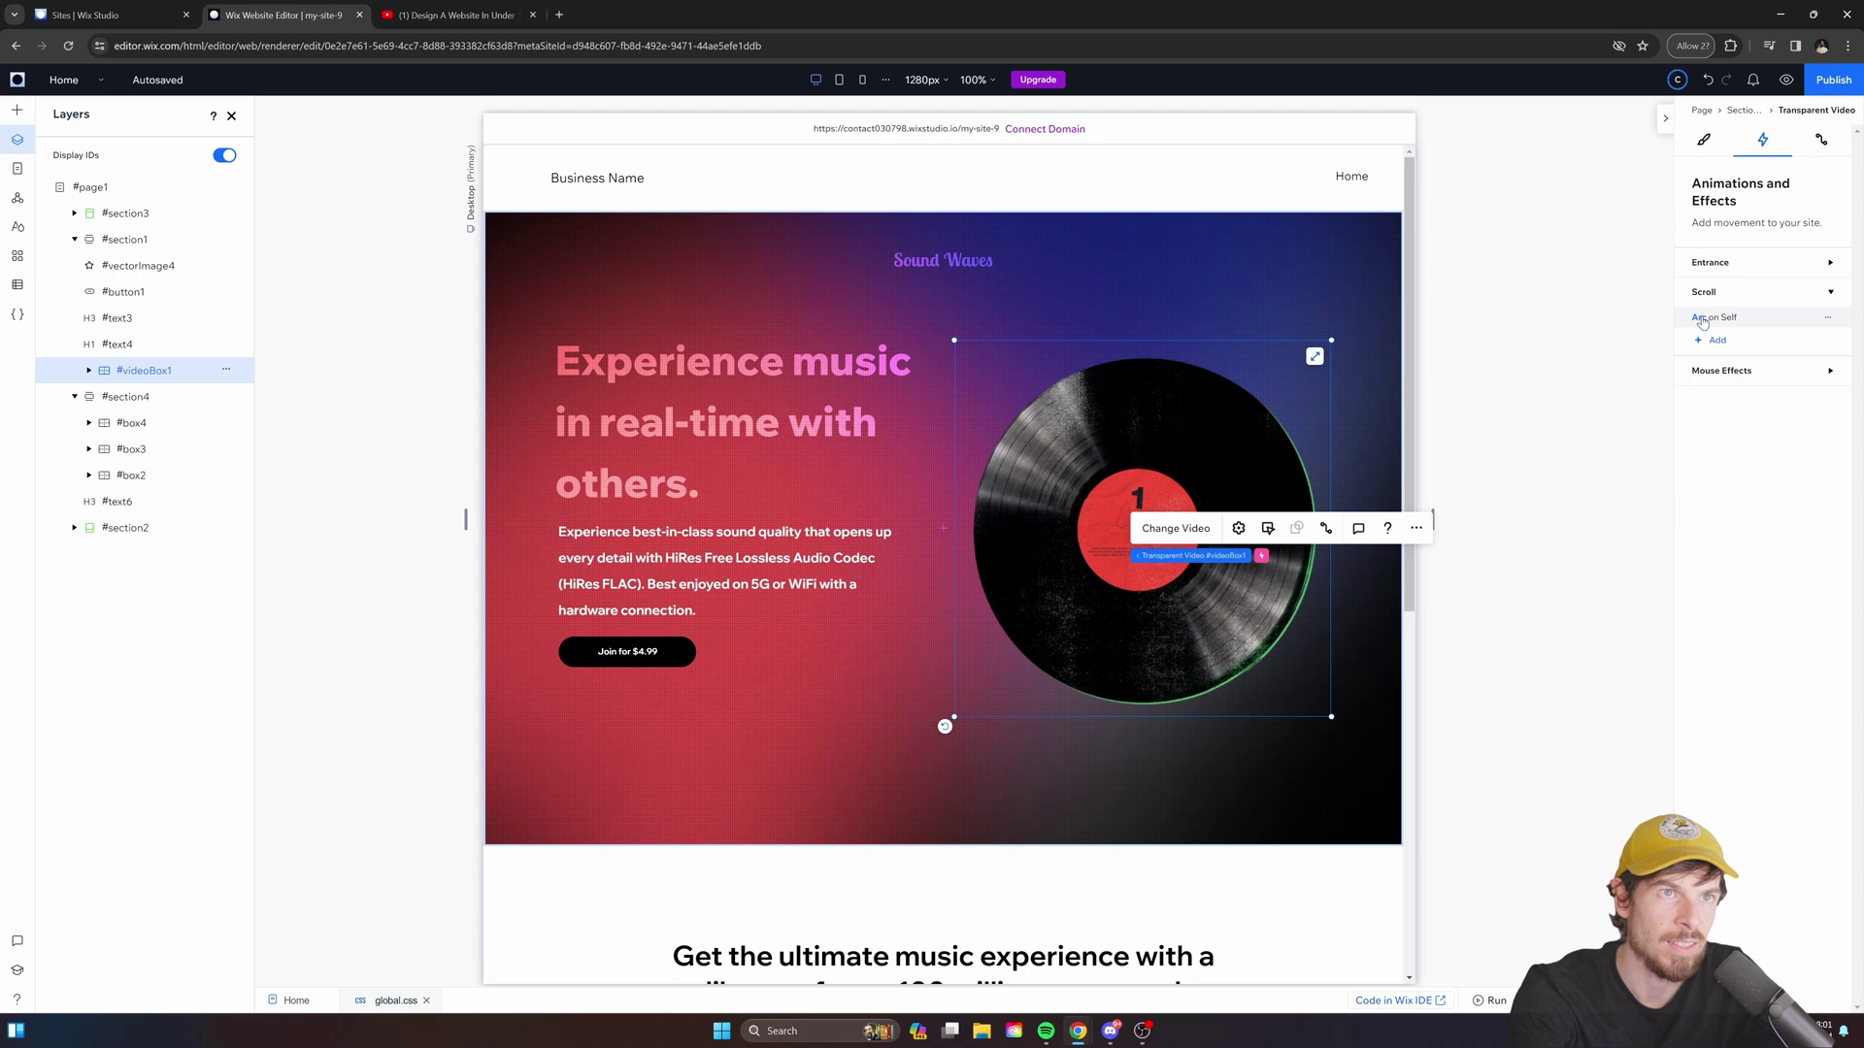
pyautogui.click(1703, 320)
pyautogui.click(1711, 615)
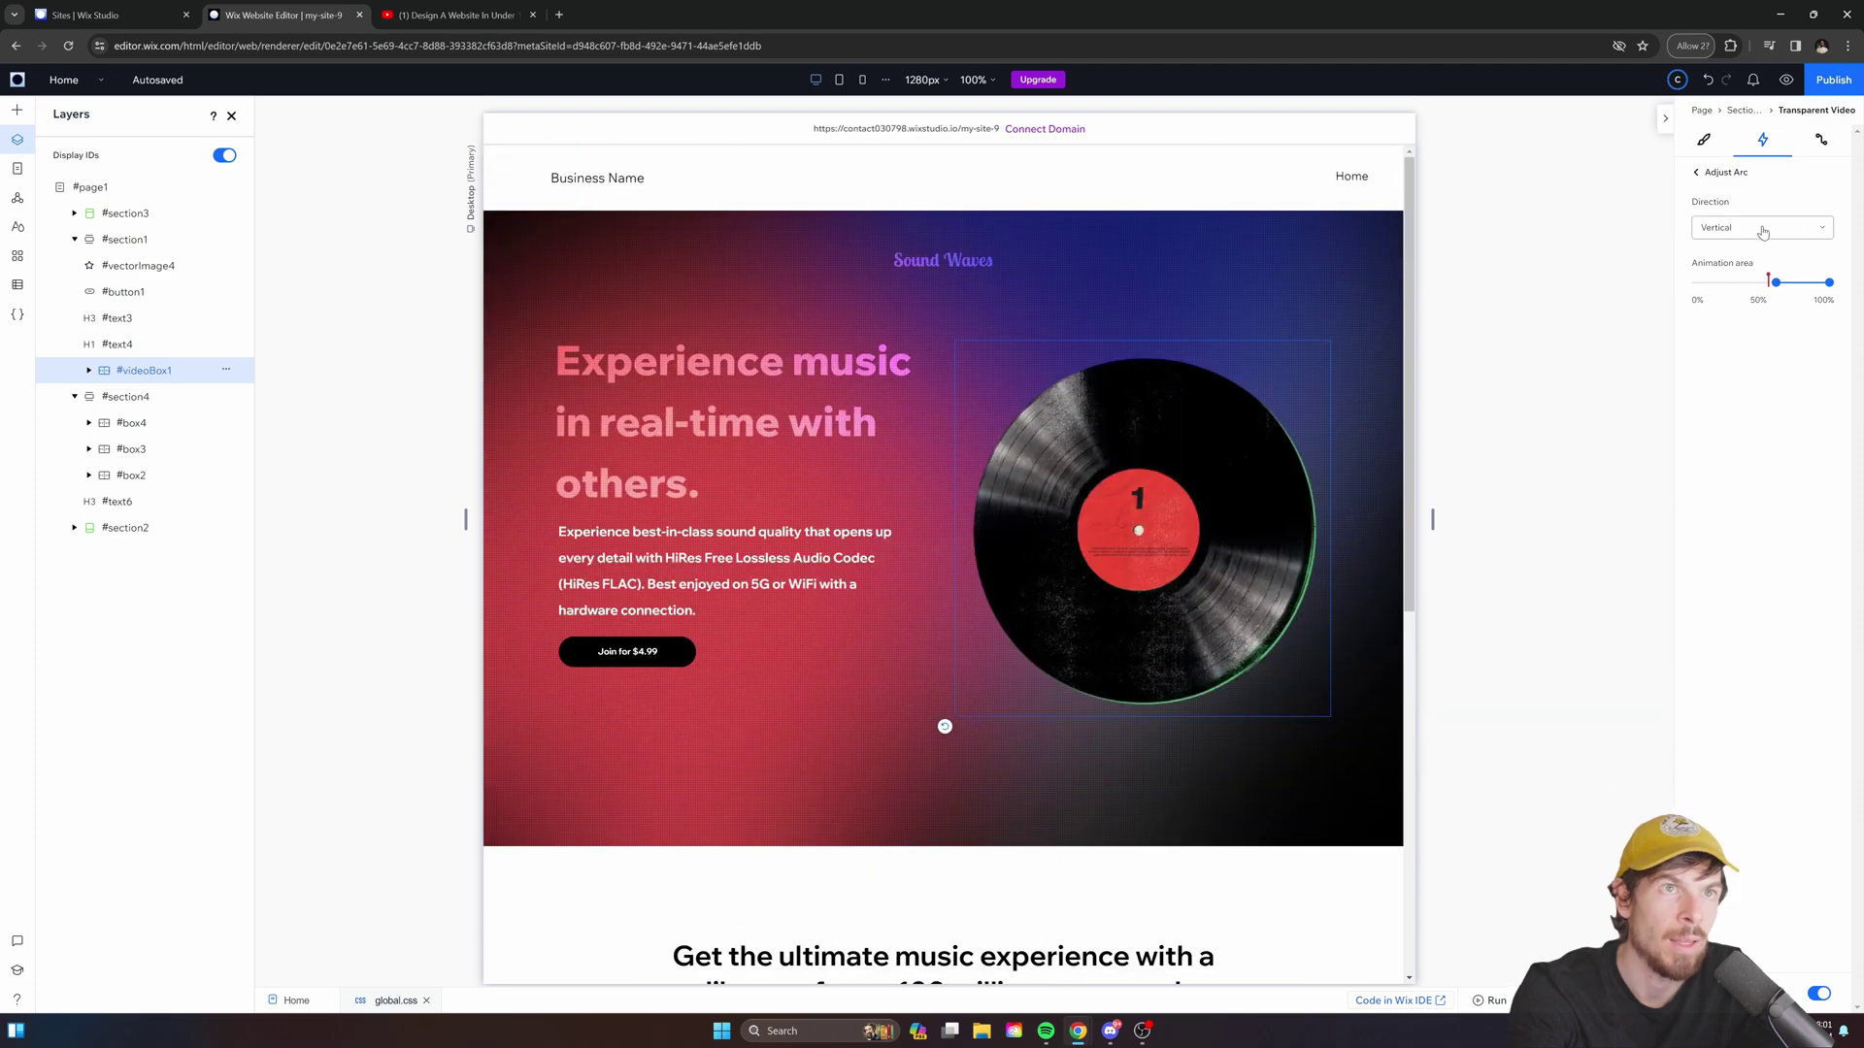
pyautogui.click(1763, 231)
pyautogui.click(1733, 258)
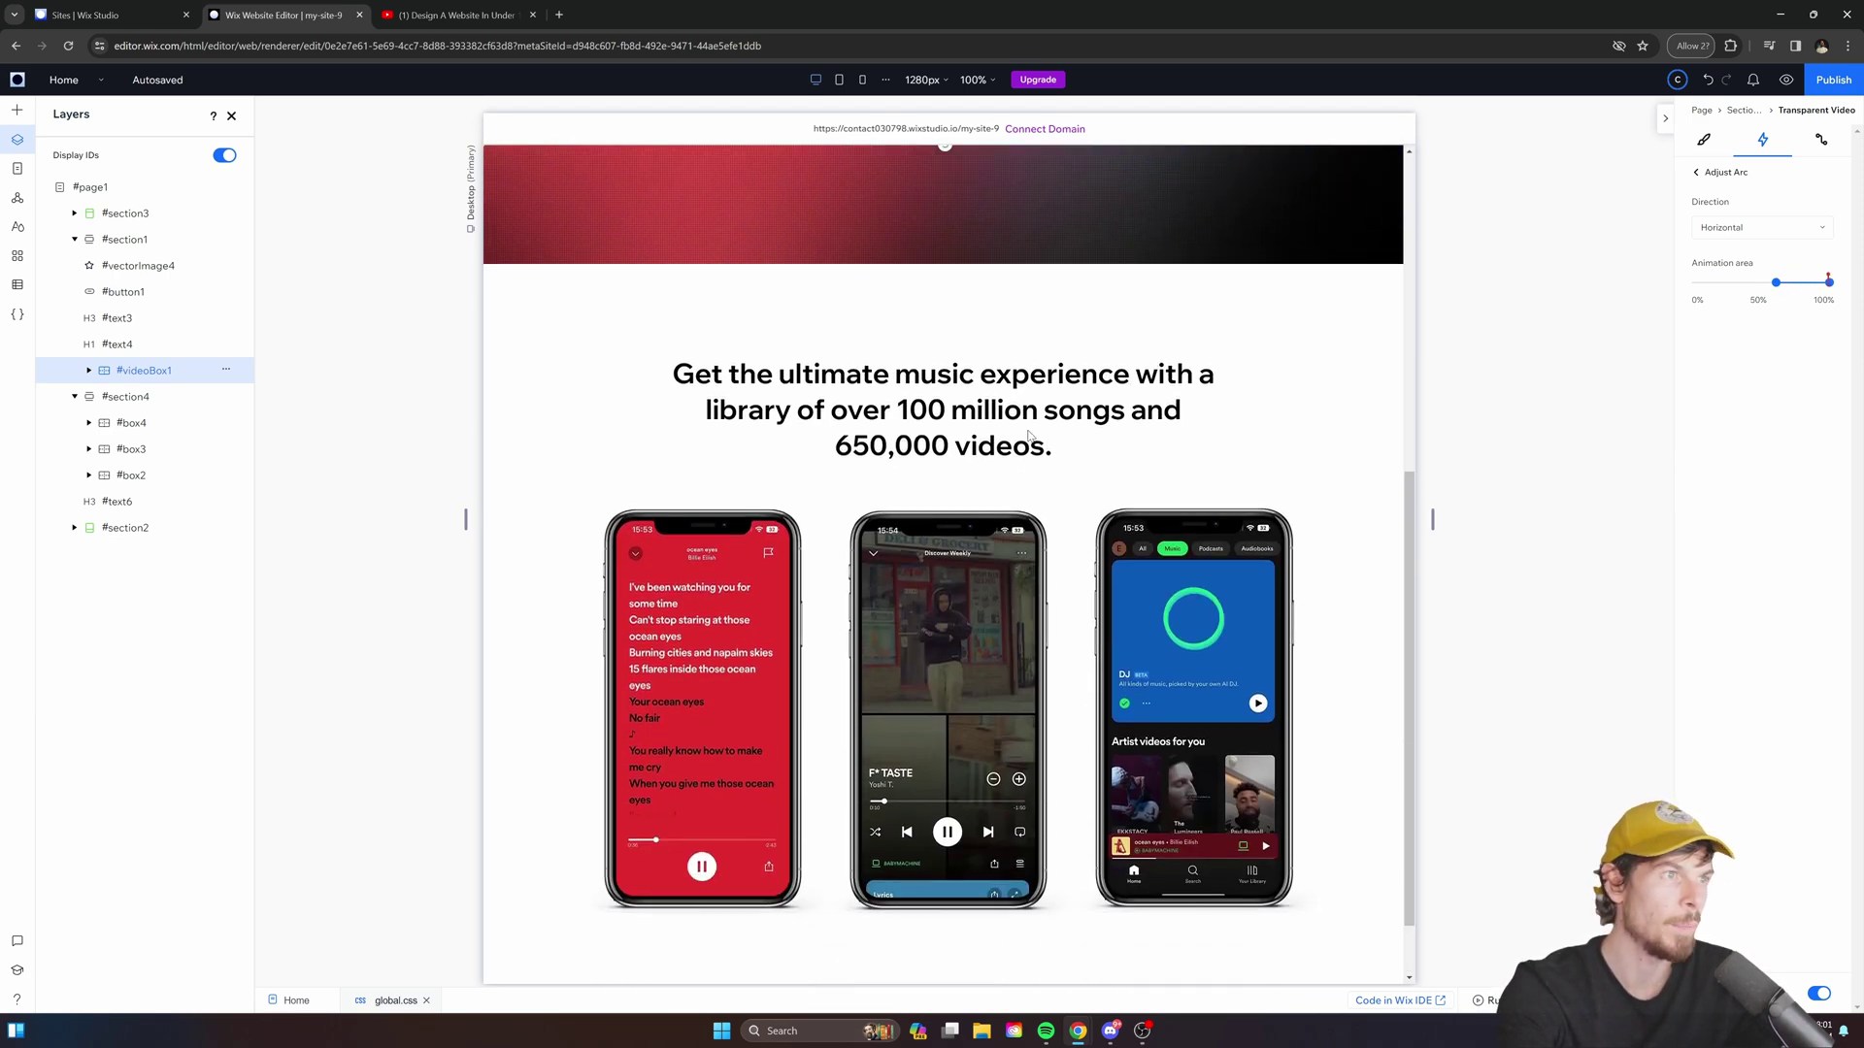
# Apply a Shape scroll reveal with the diamond shape to the music-library heading.
pyautogui.click(1003, 397)
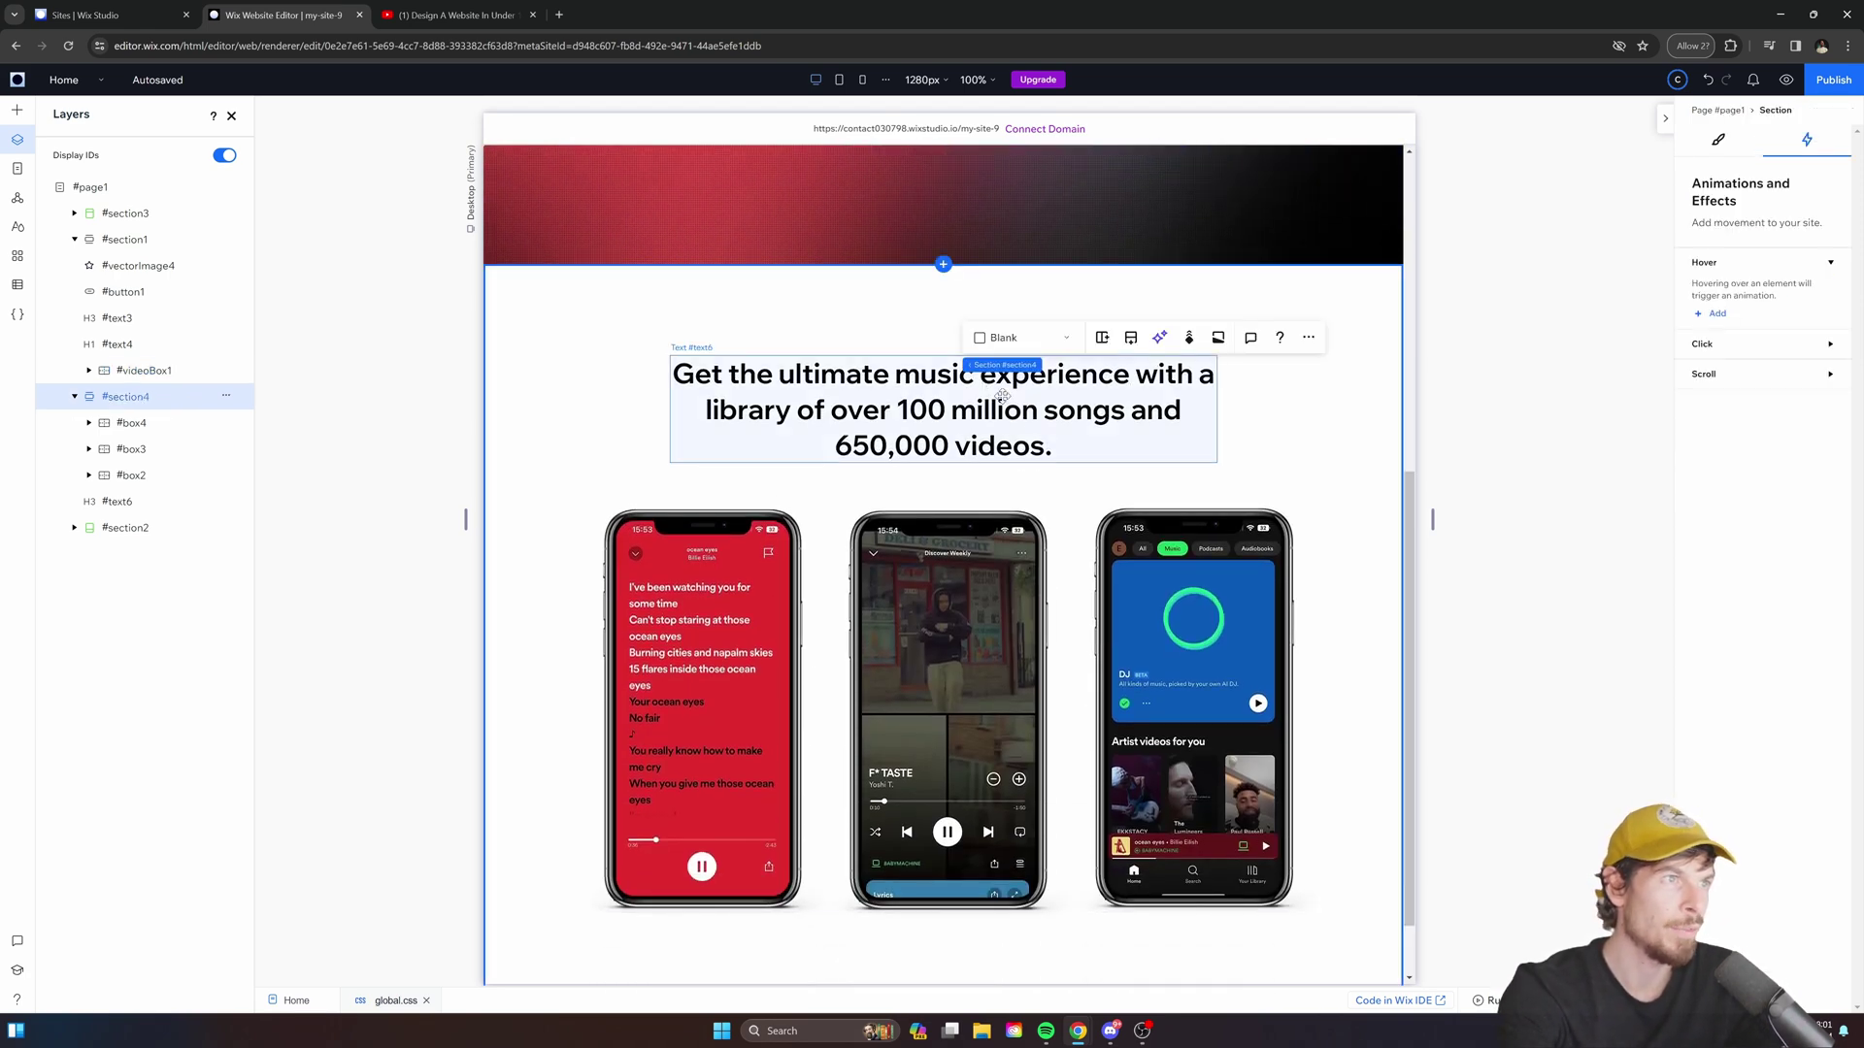
pyautogui.click(1003, 396)
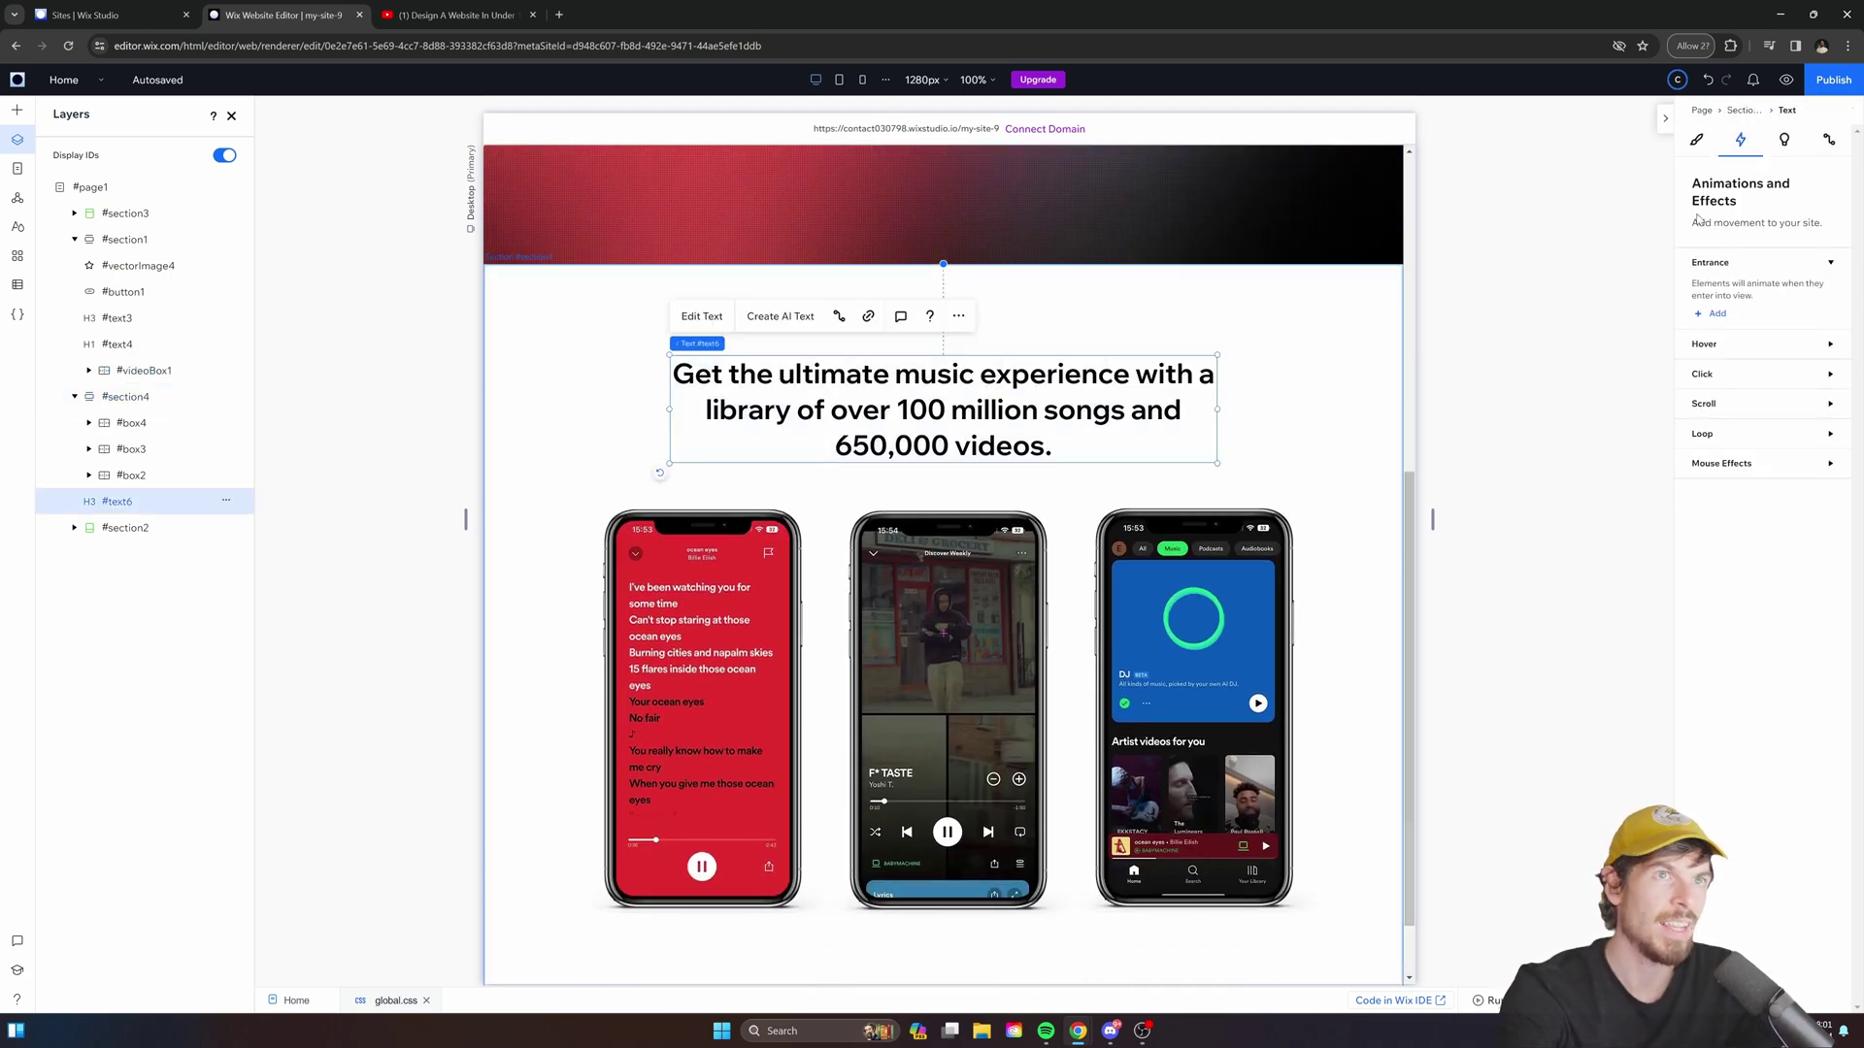
pyautogui.click(1714, 443)
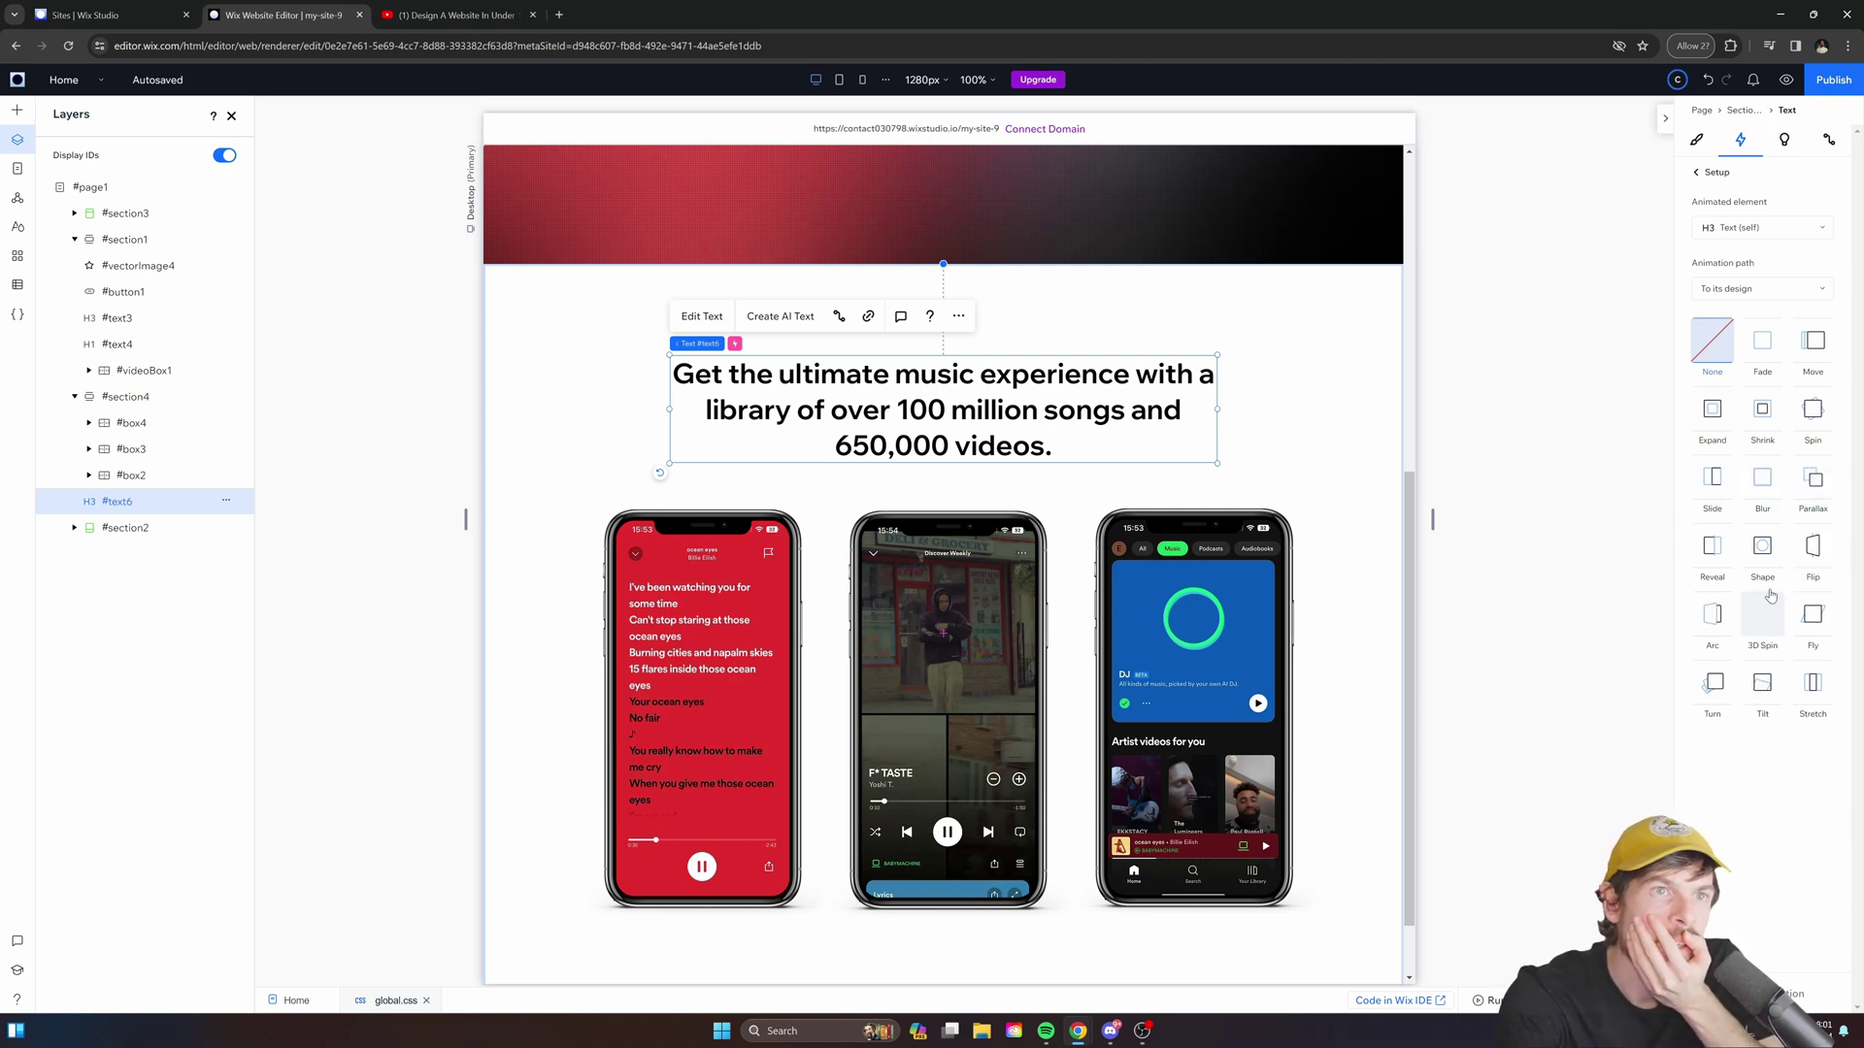
pyautogui.click(1712, 409)
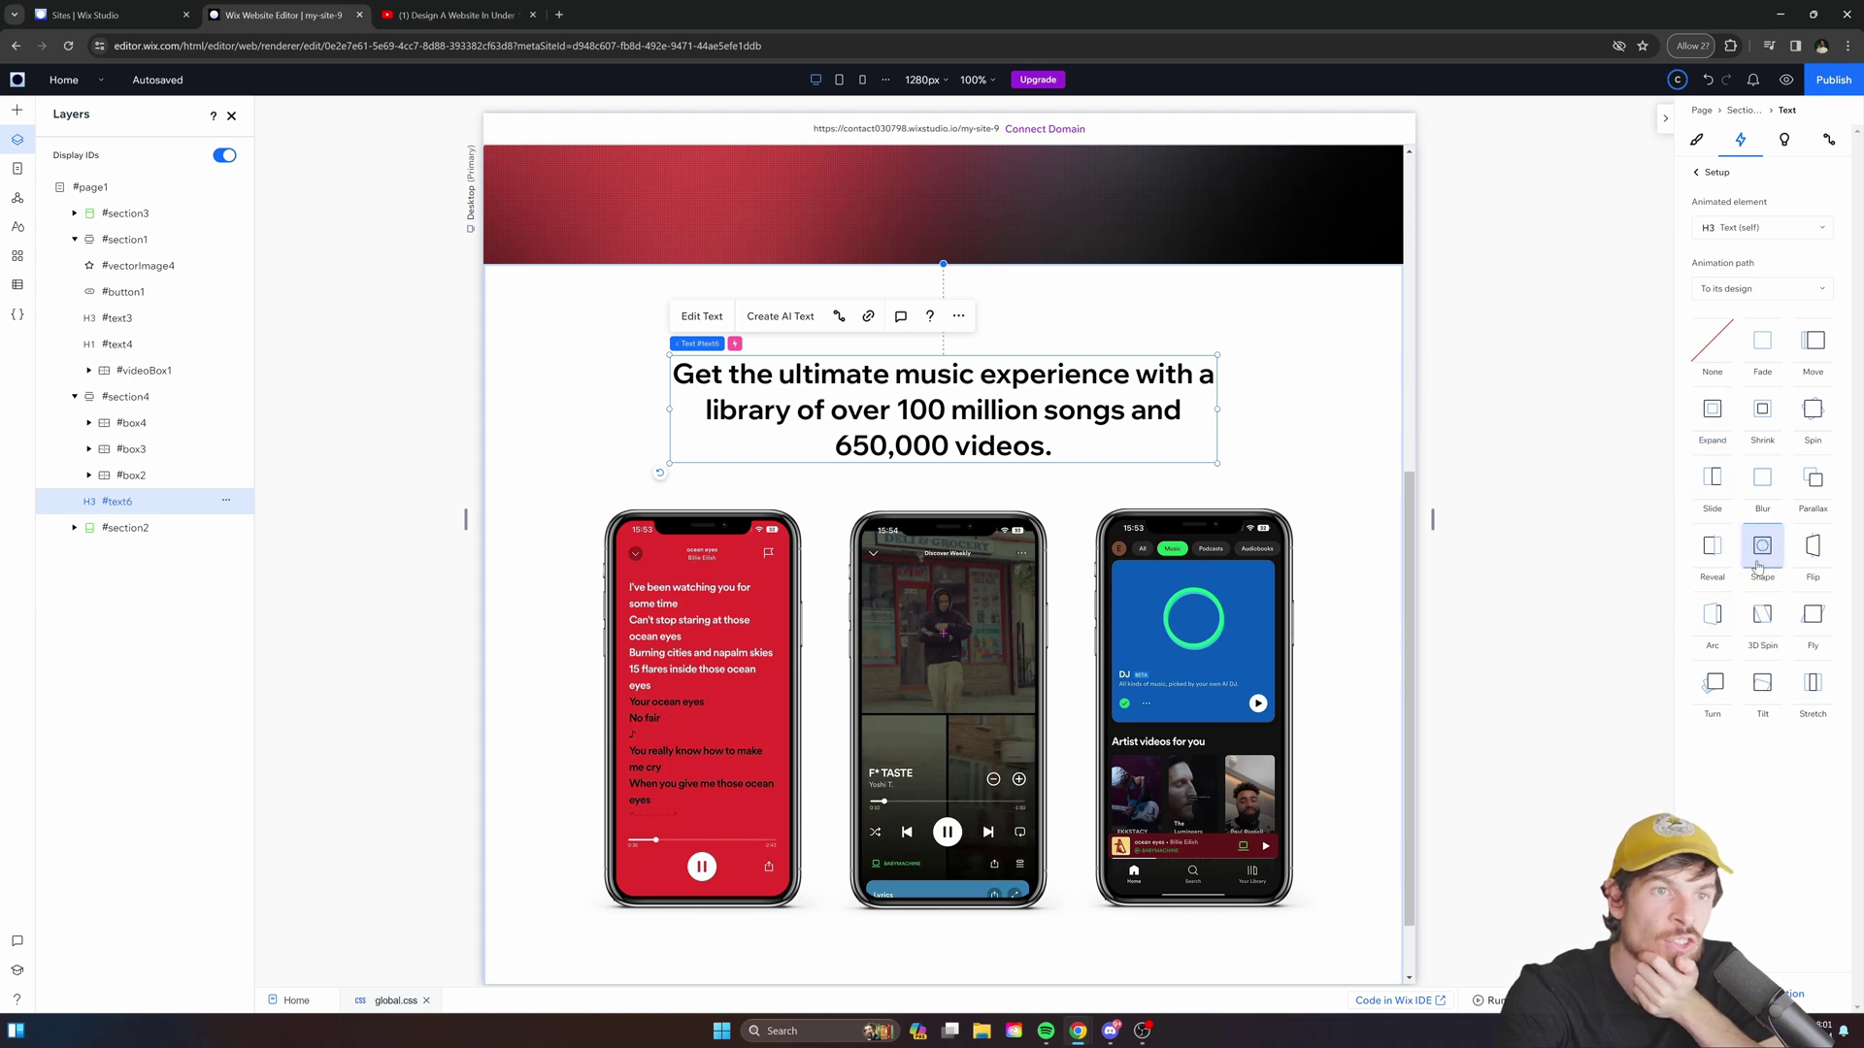
pyautogui.click(1762, 546)
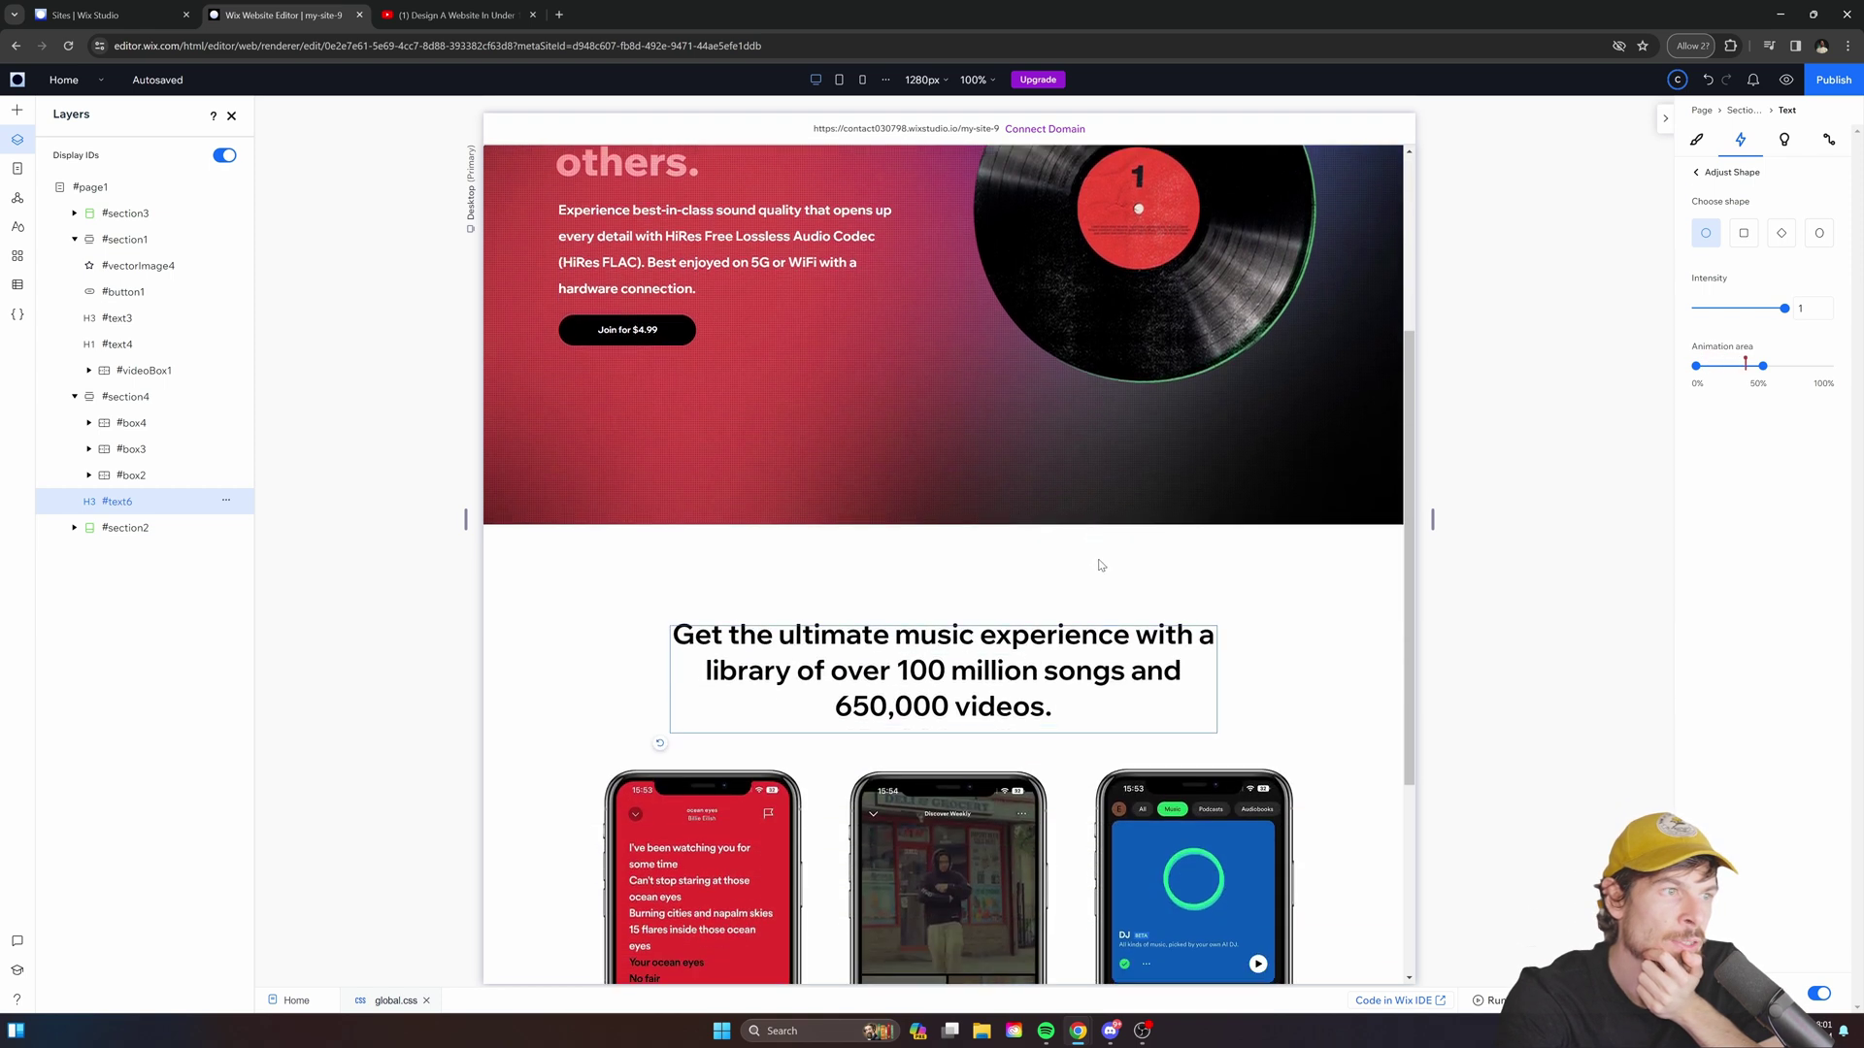
pyautogui.click(1777, 238)
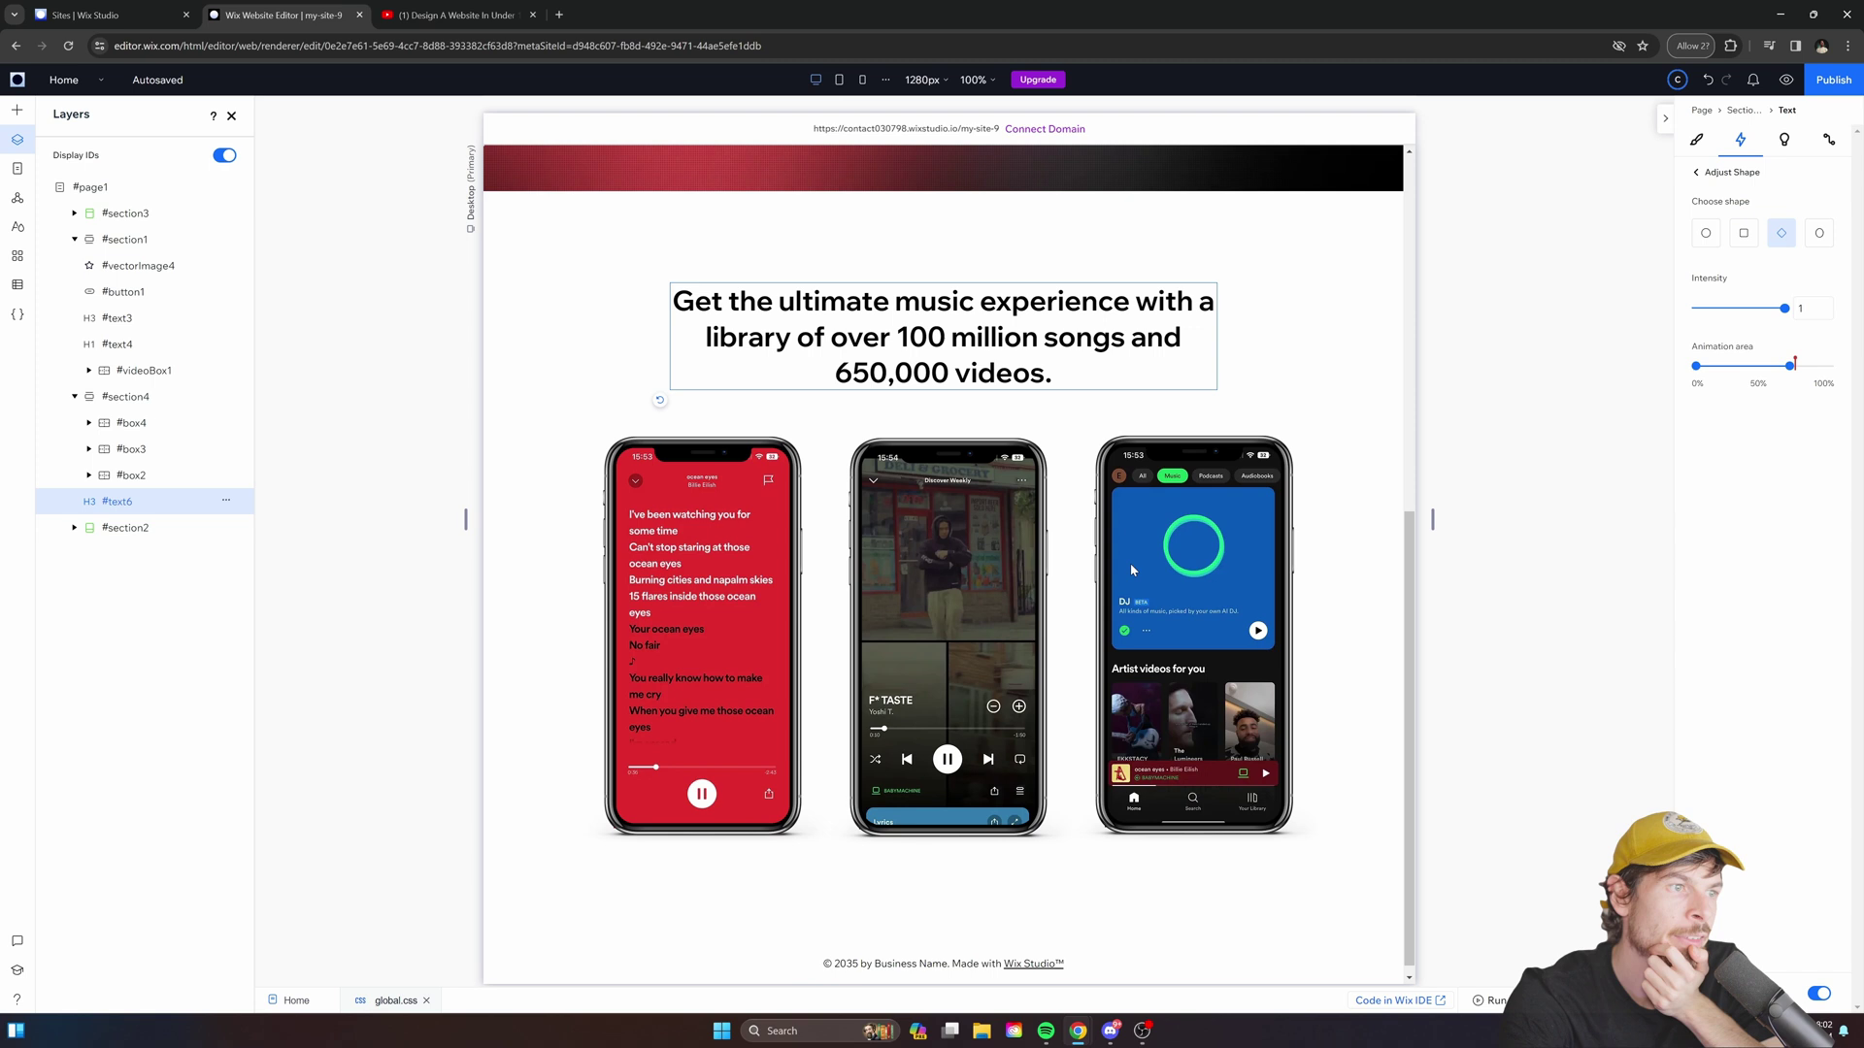
pyautogui.click(944, 612)
# Give the left phone mockup a 3D Spin scroll animation with animation area 47.
pyautogui.click(781, 652)
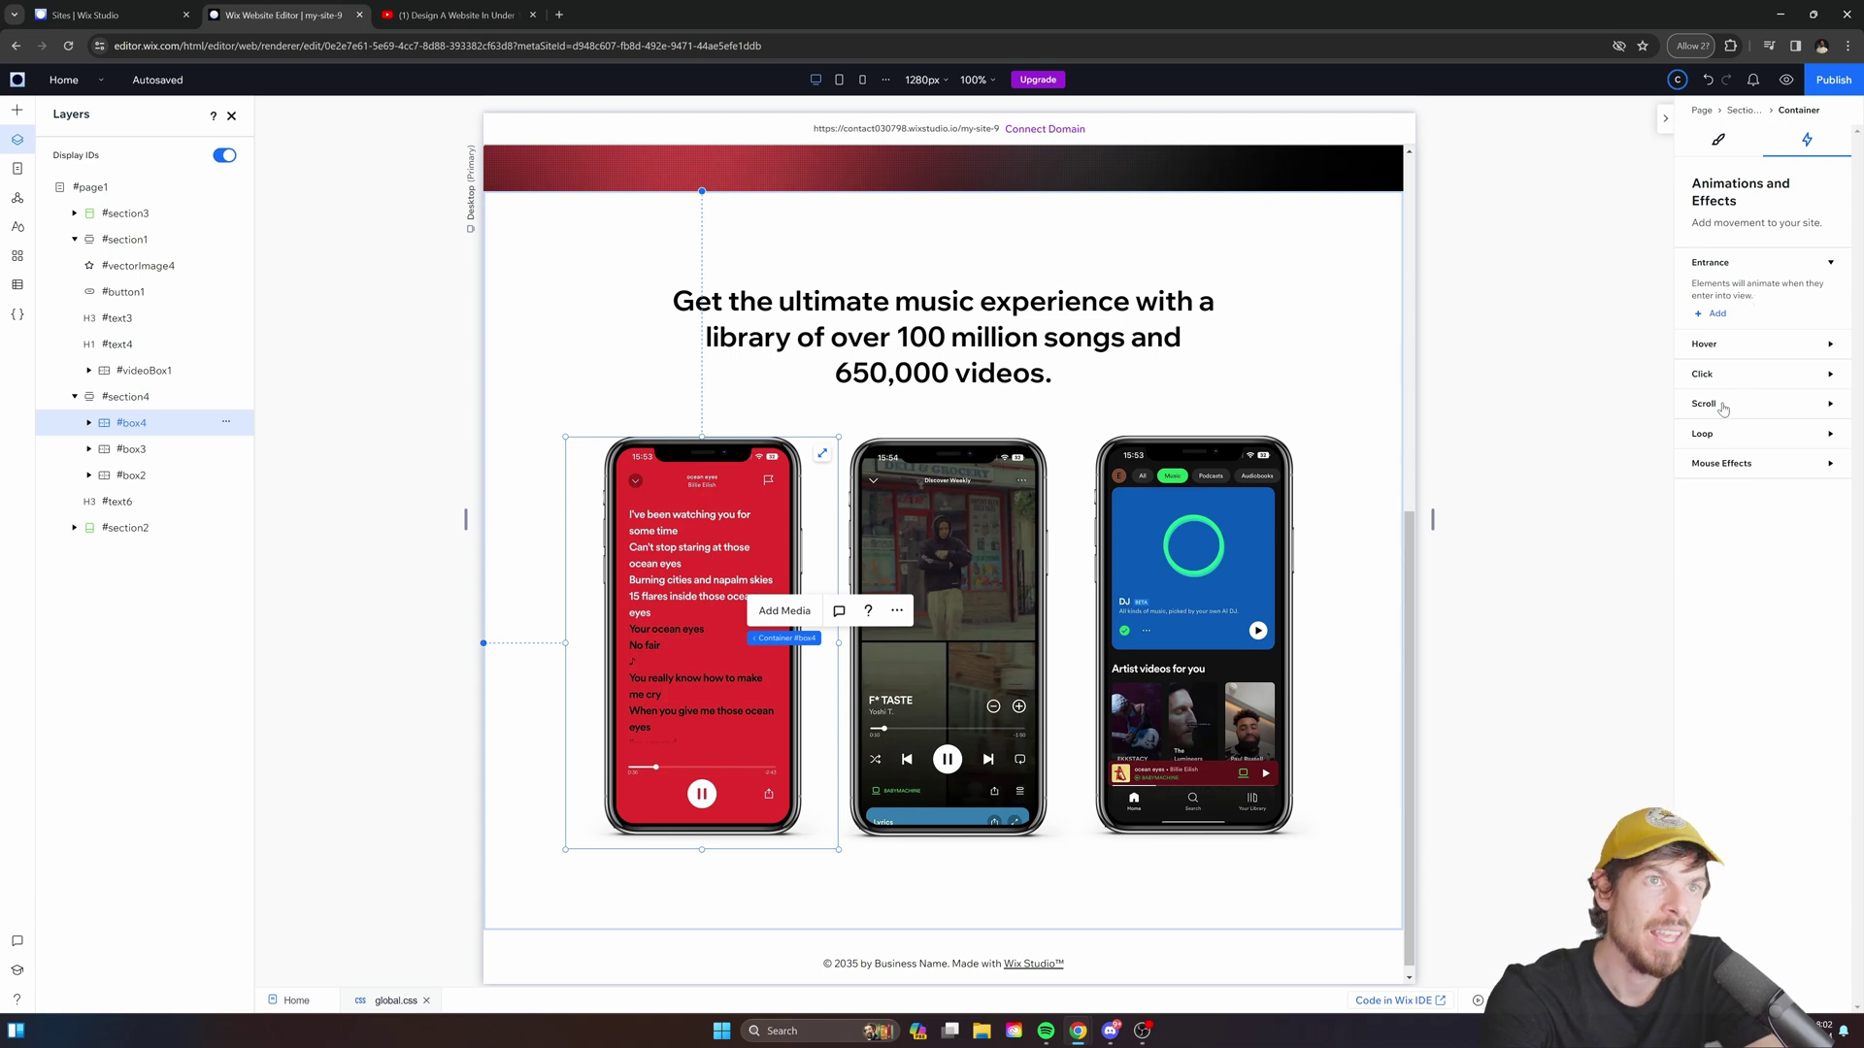
pyautogui.click(1718, 444)
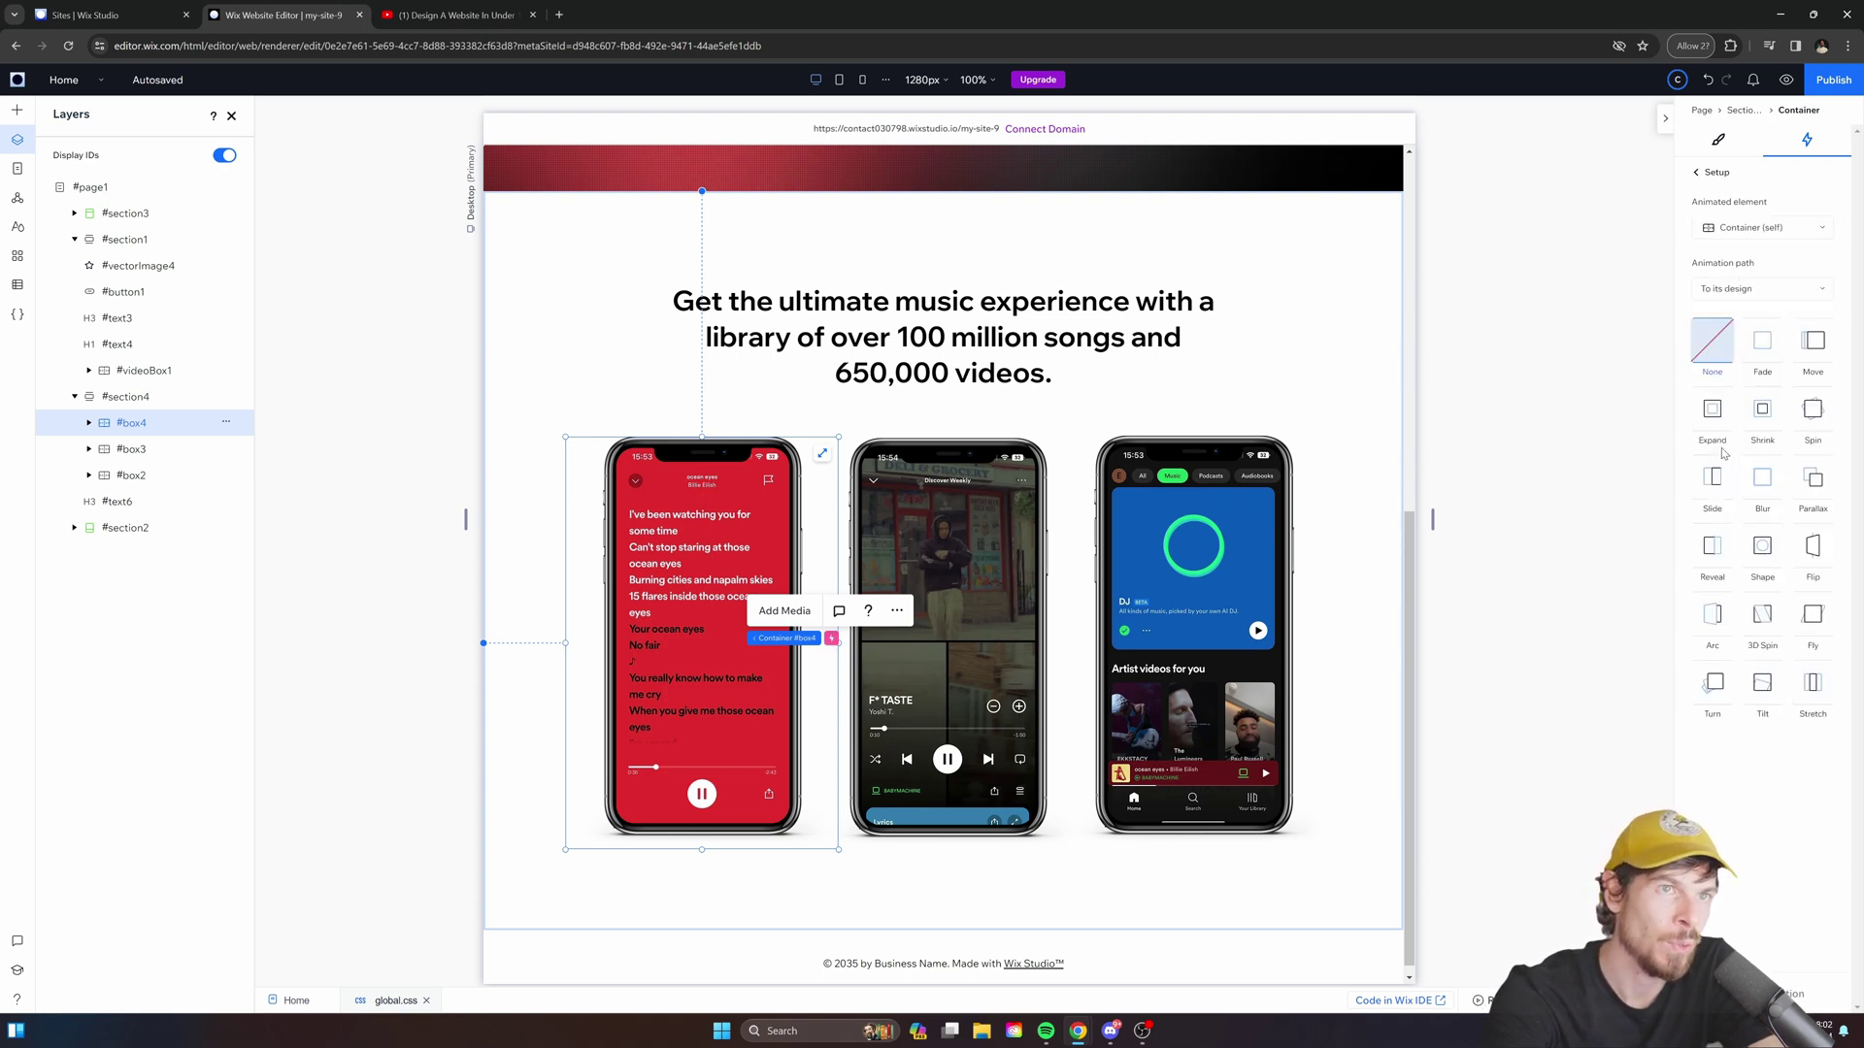
pyautogui.click(1762, 613)
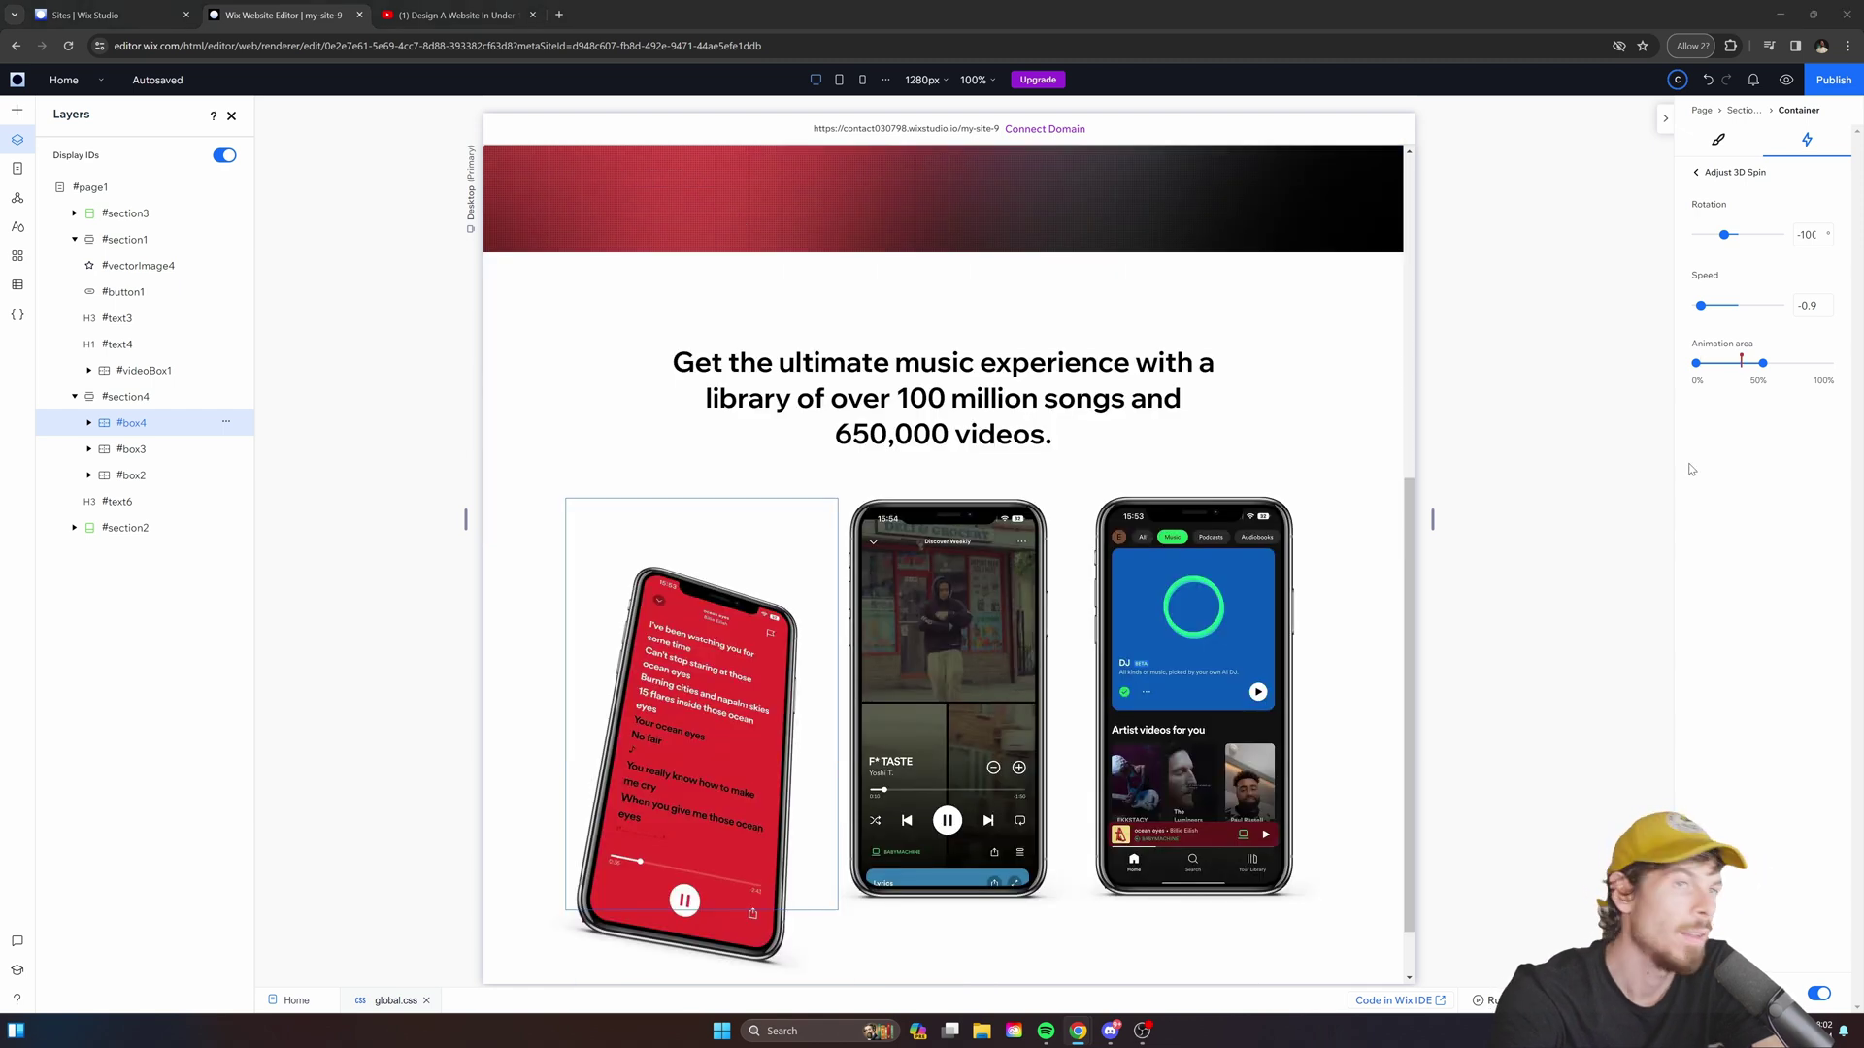
pyautogui.moveTo(1763, 366); pyautogui.dragTo(1759, 367)
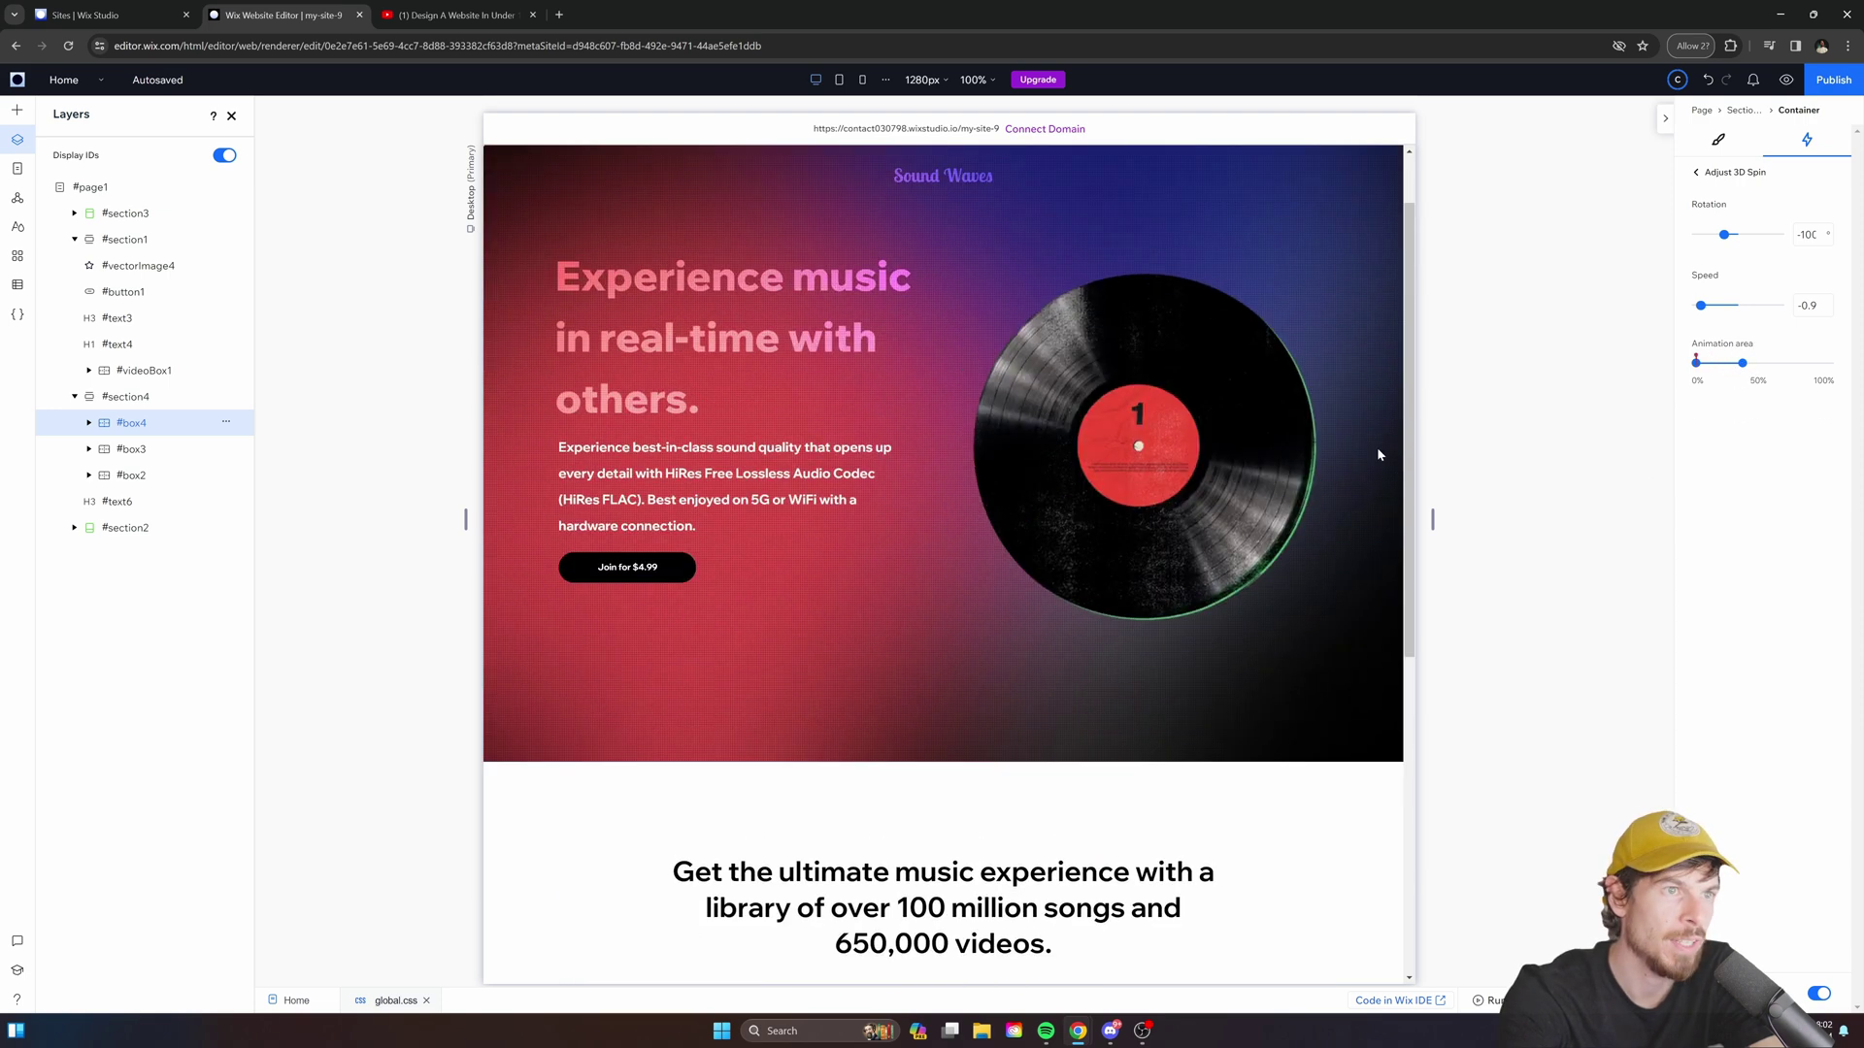
# Preview the site to watch the phone spin while scrolling, then return to editing.
pyautogui.click(1417, 402)
pyautogui.scroll(-5, 1422, 485)
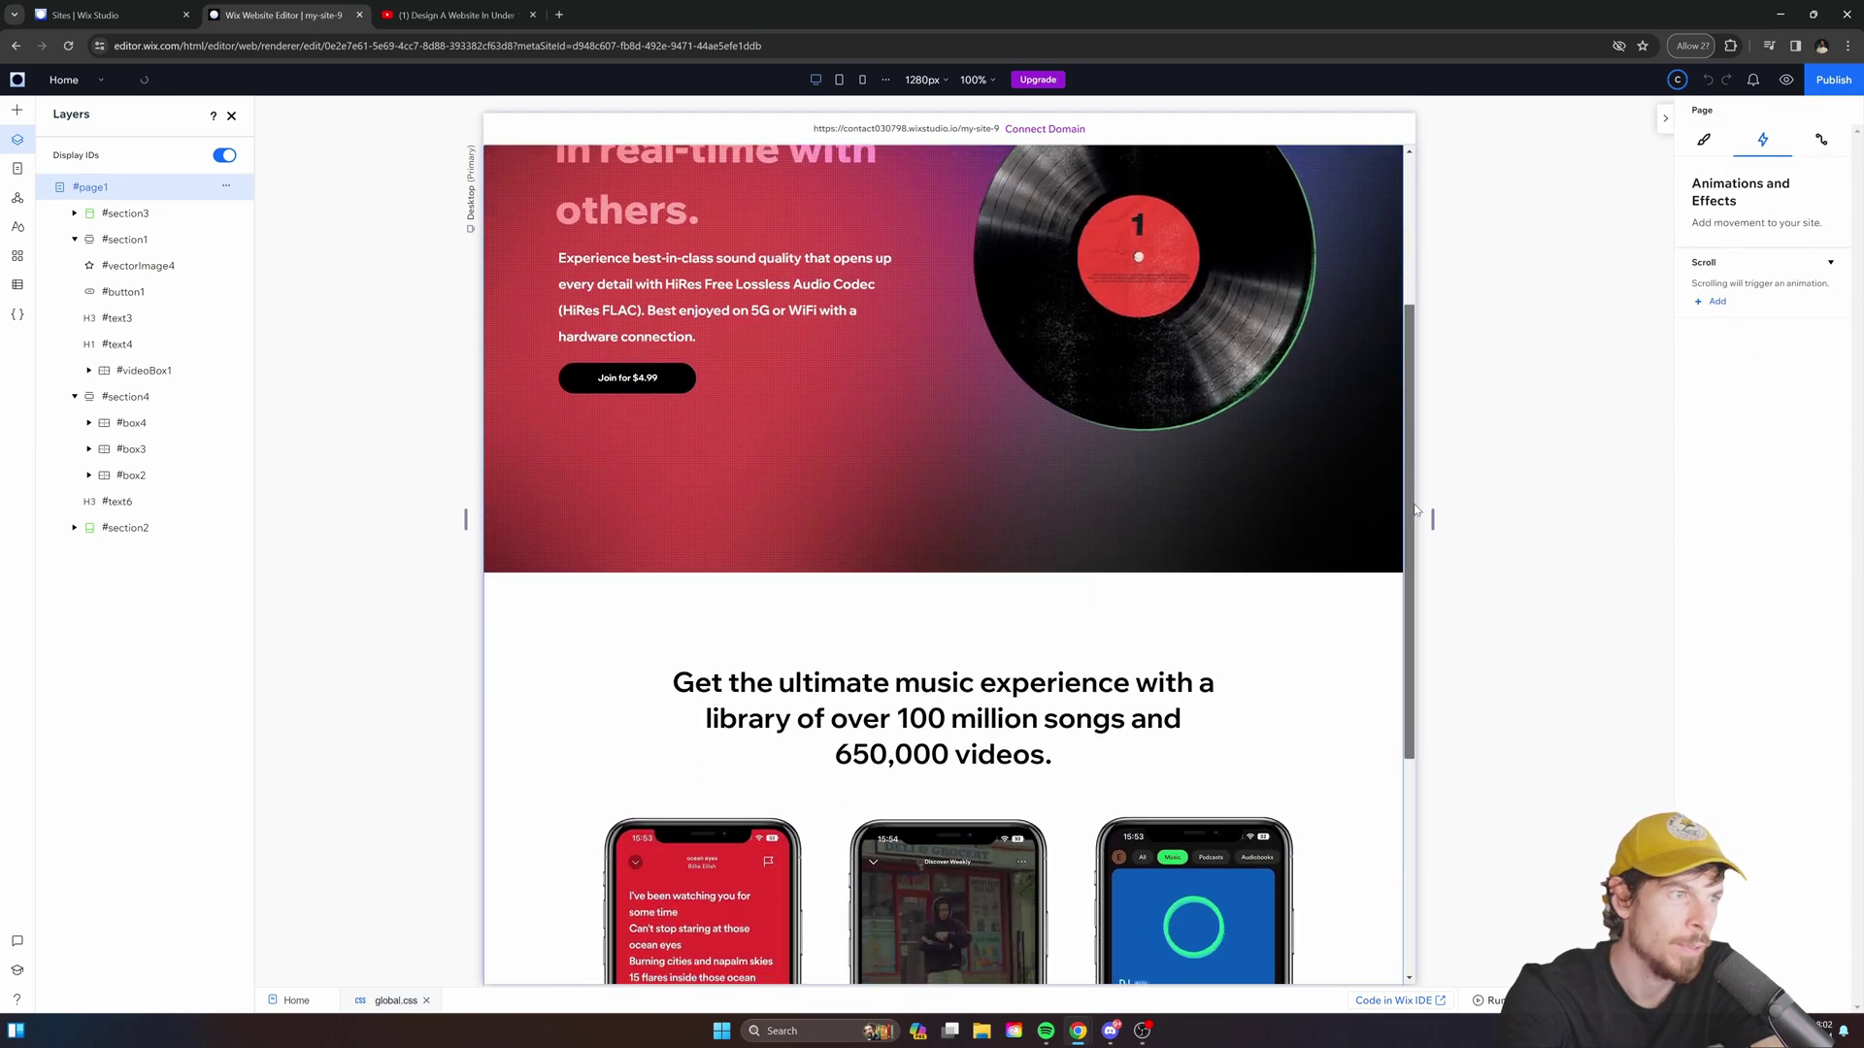
pyautogui.click(764, 776)
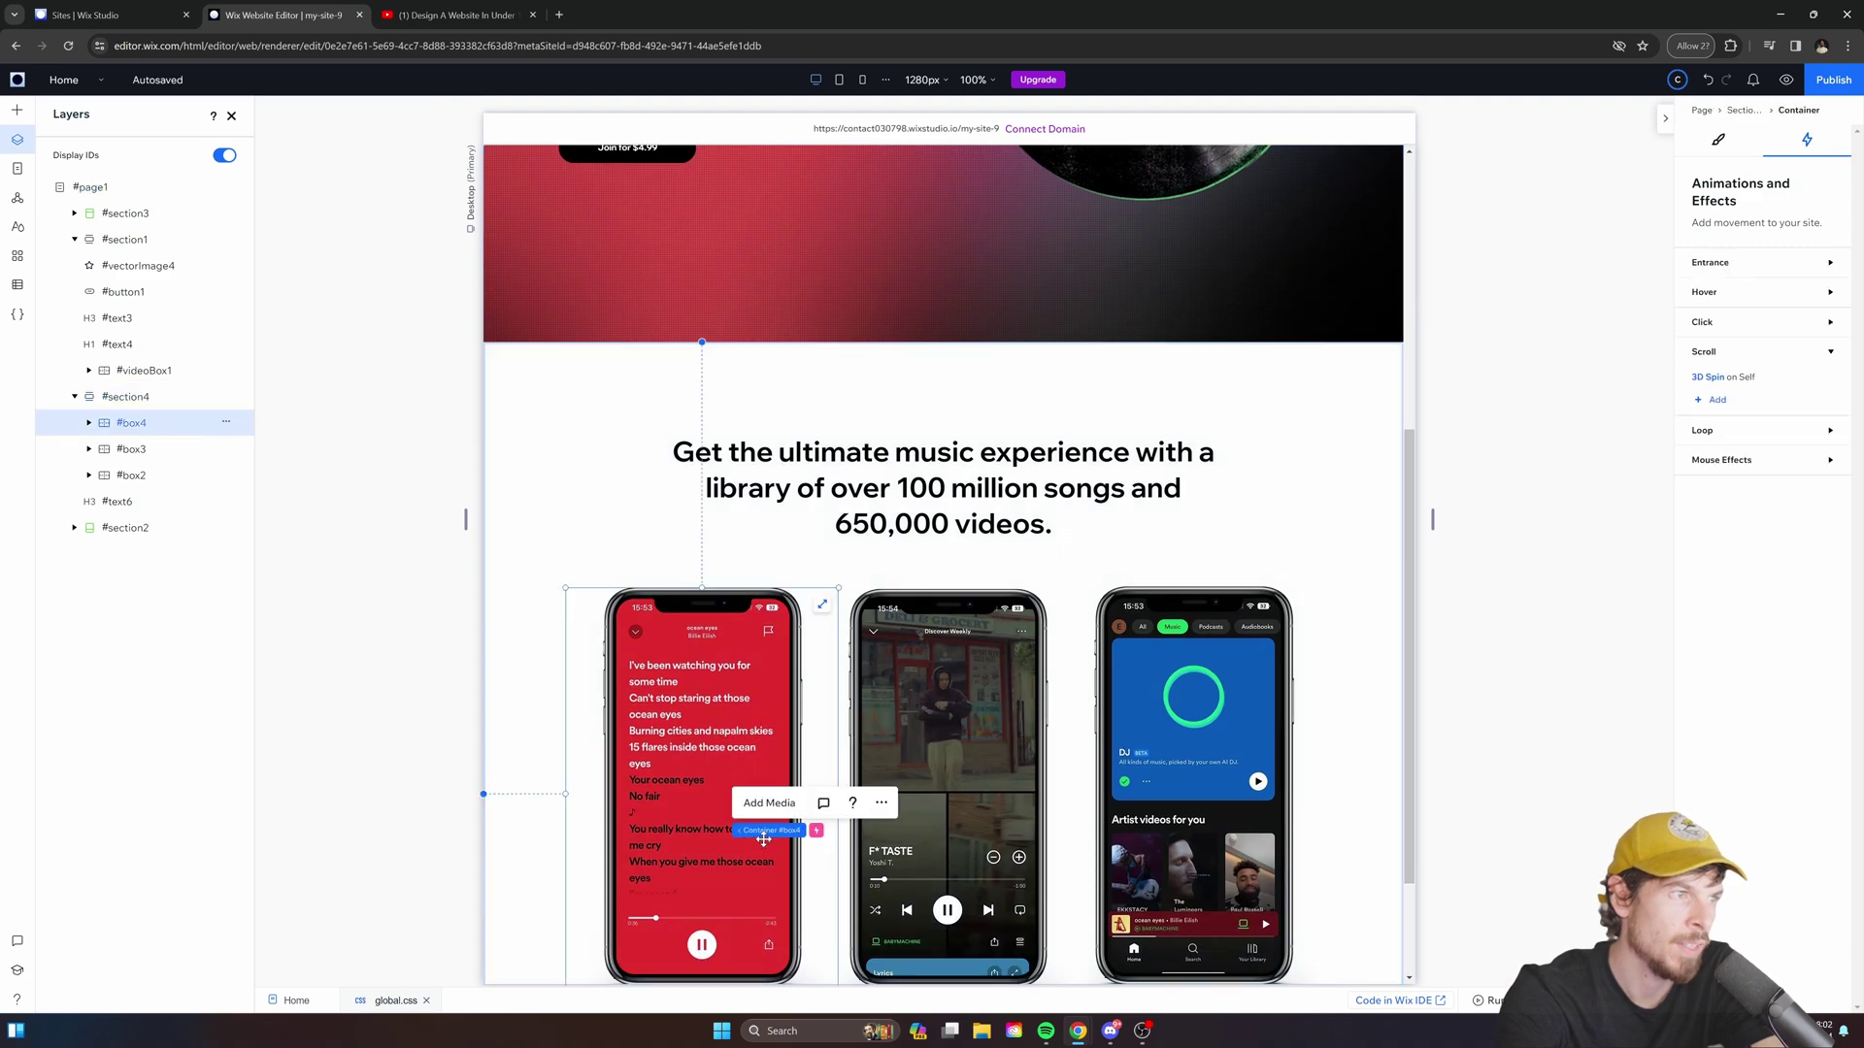
pyautogui.hotkey('ctrl', 'shift', 'p')
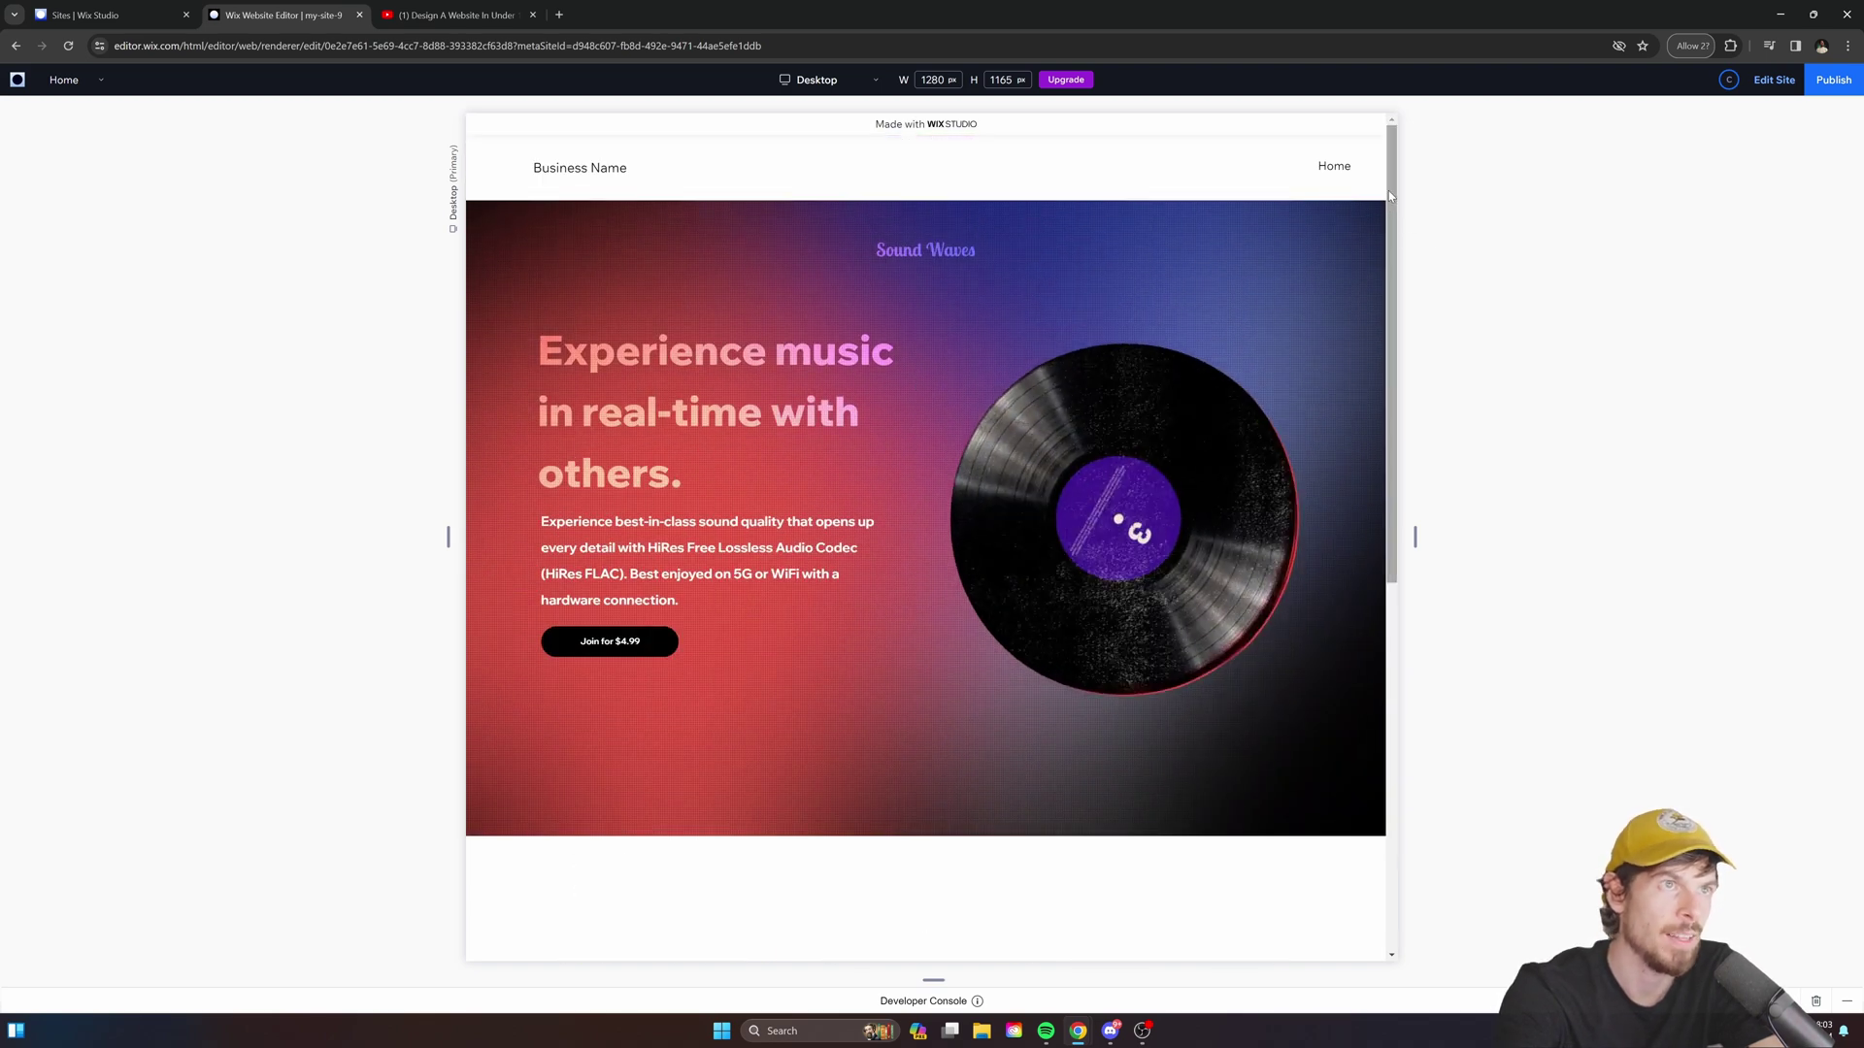
pyautogui.moveTo(1389, 190); pyautogui.dragTo(1390, 565)
pyautogui.click(1770, 81)
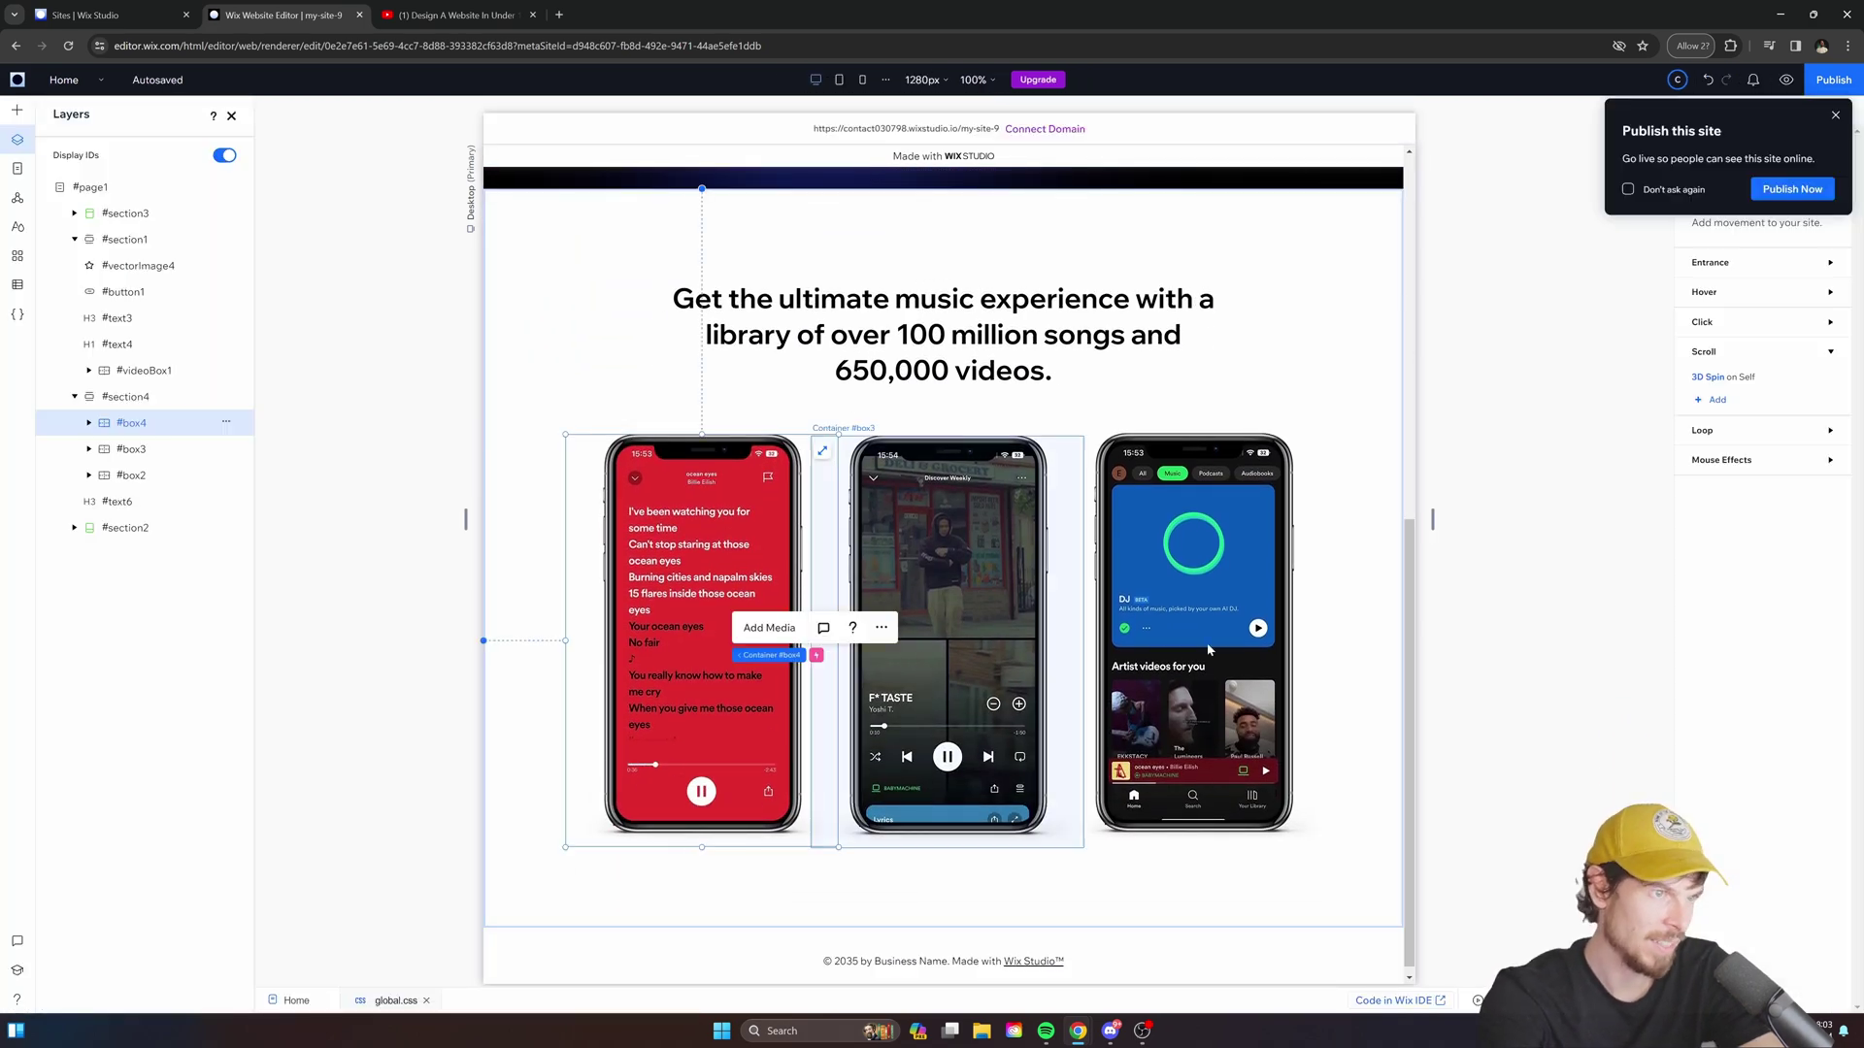
# Raise the middle phone image about 50 px.
pyautogui.click(146, 449)
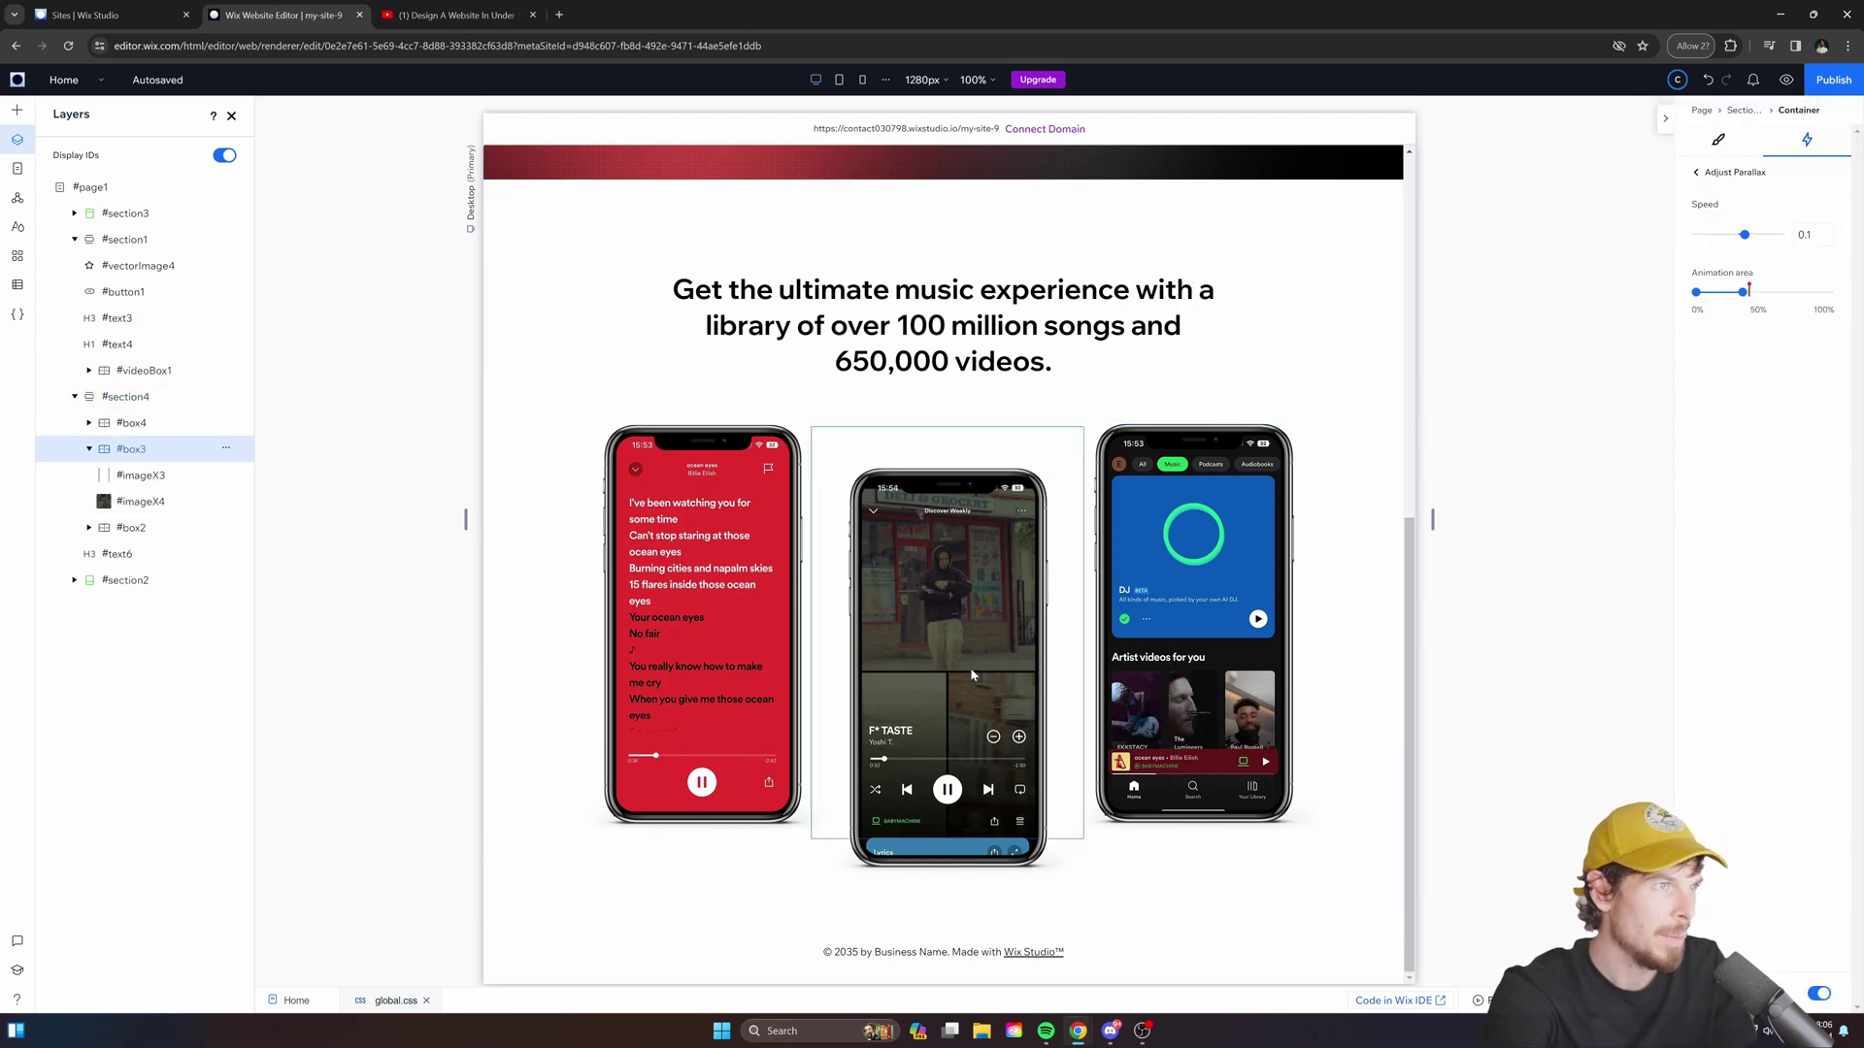
pyautogui.click(962, 687)
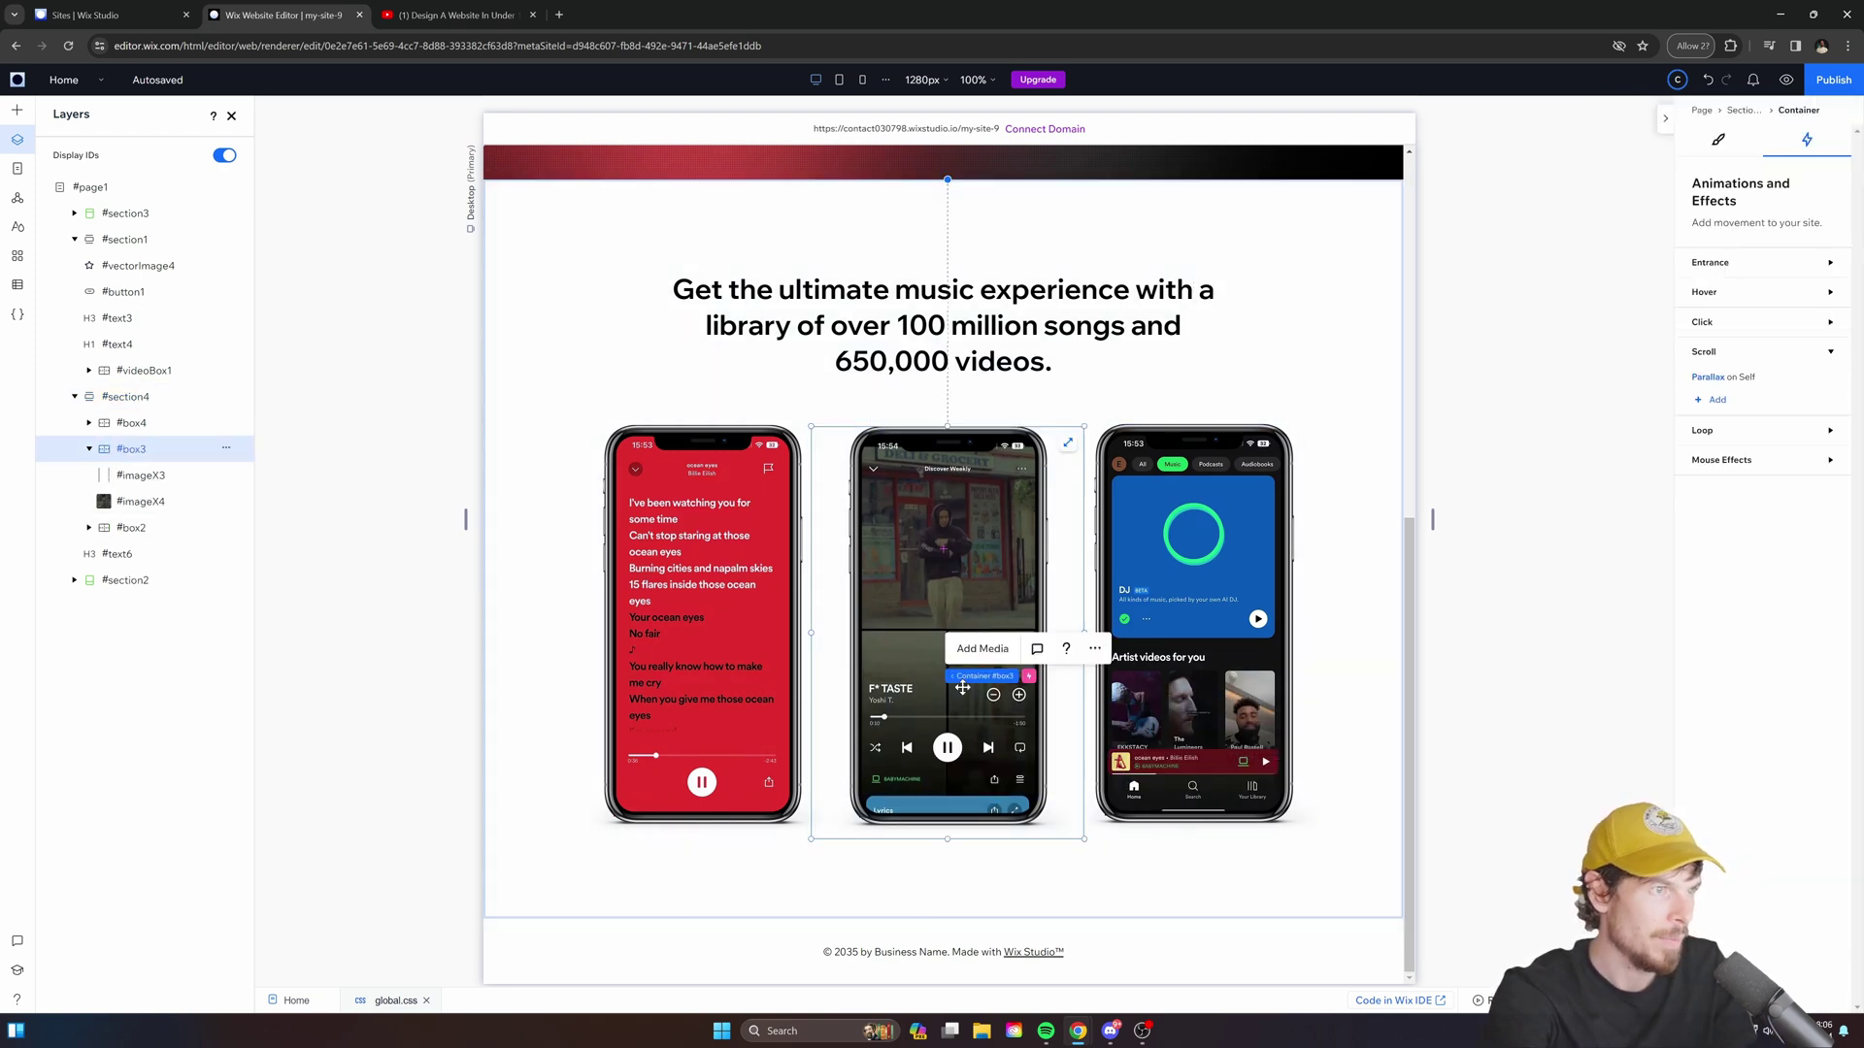
pyautogui.moveTo(953, 578); pyautogui.dragTo(953, 528)
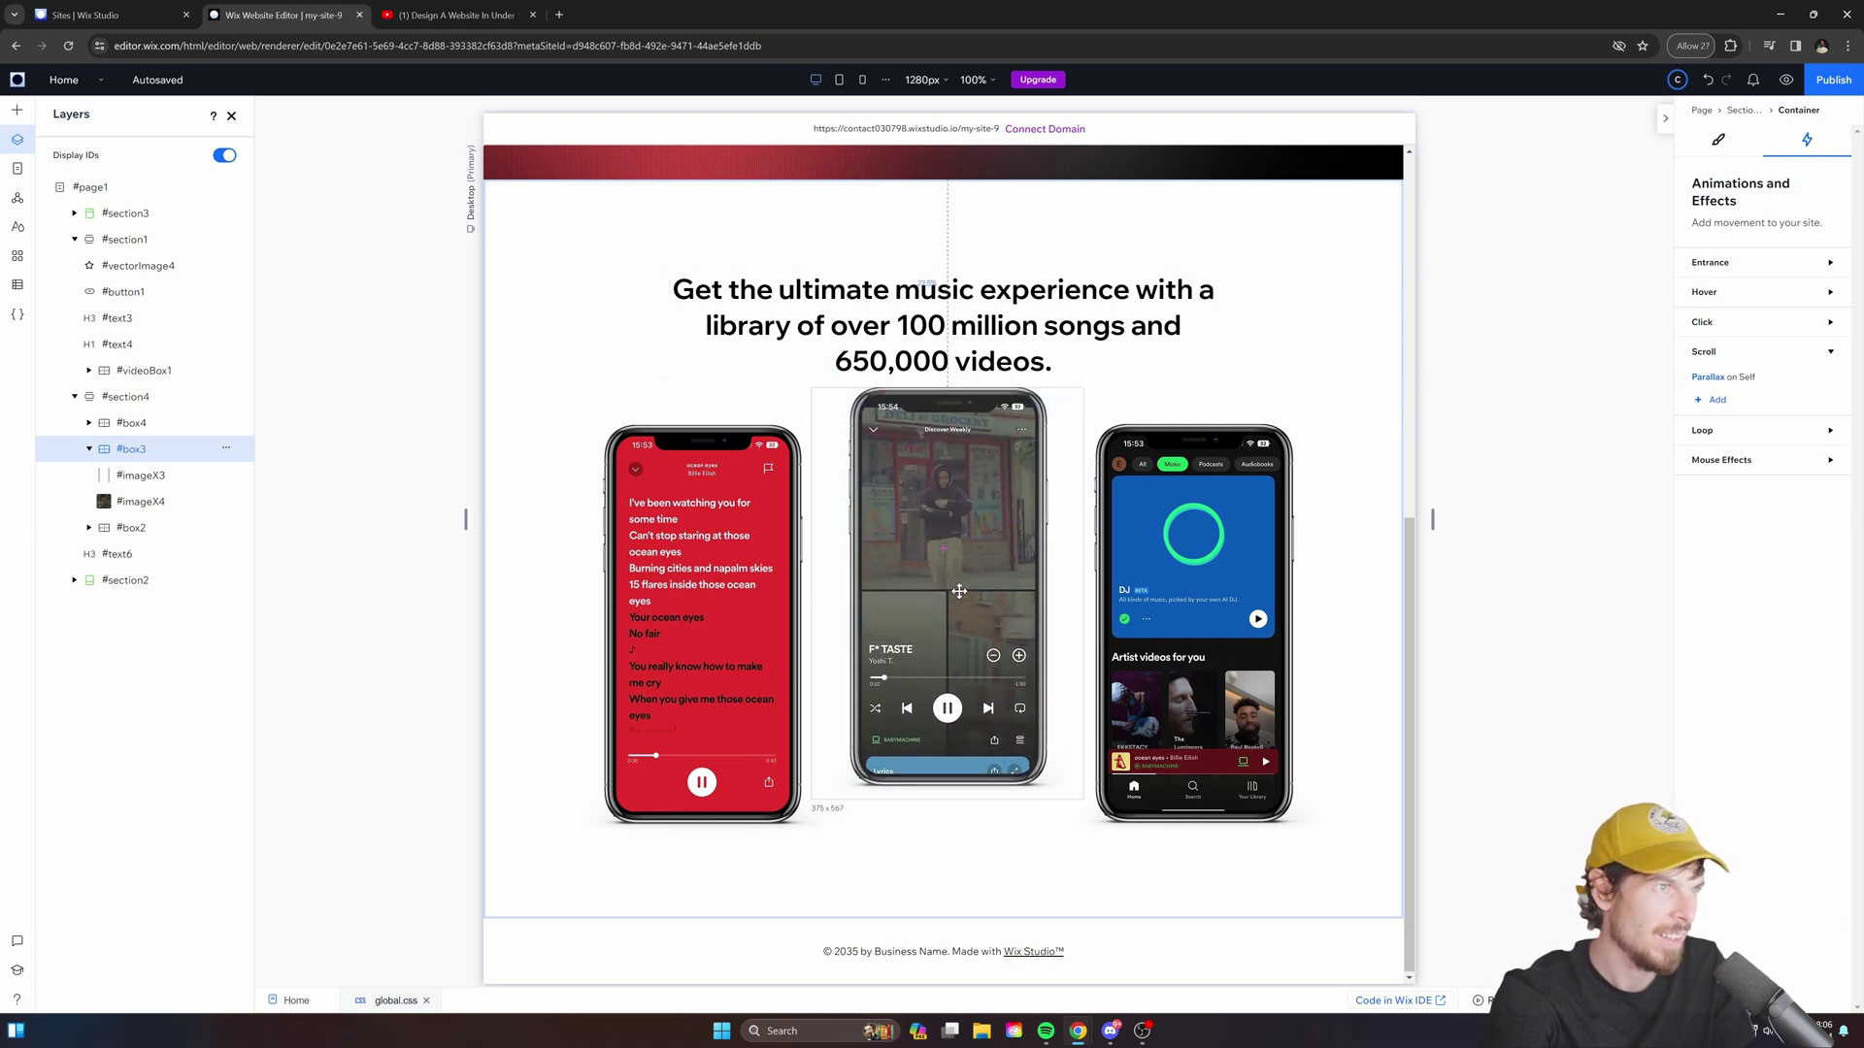
# Test the middle phone's parallax by scrolling, keeping its speed at 0.1.
pyautogui.click(1710, 379)
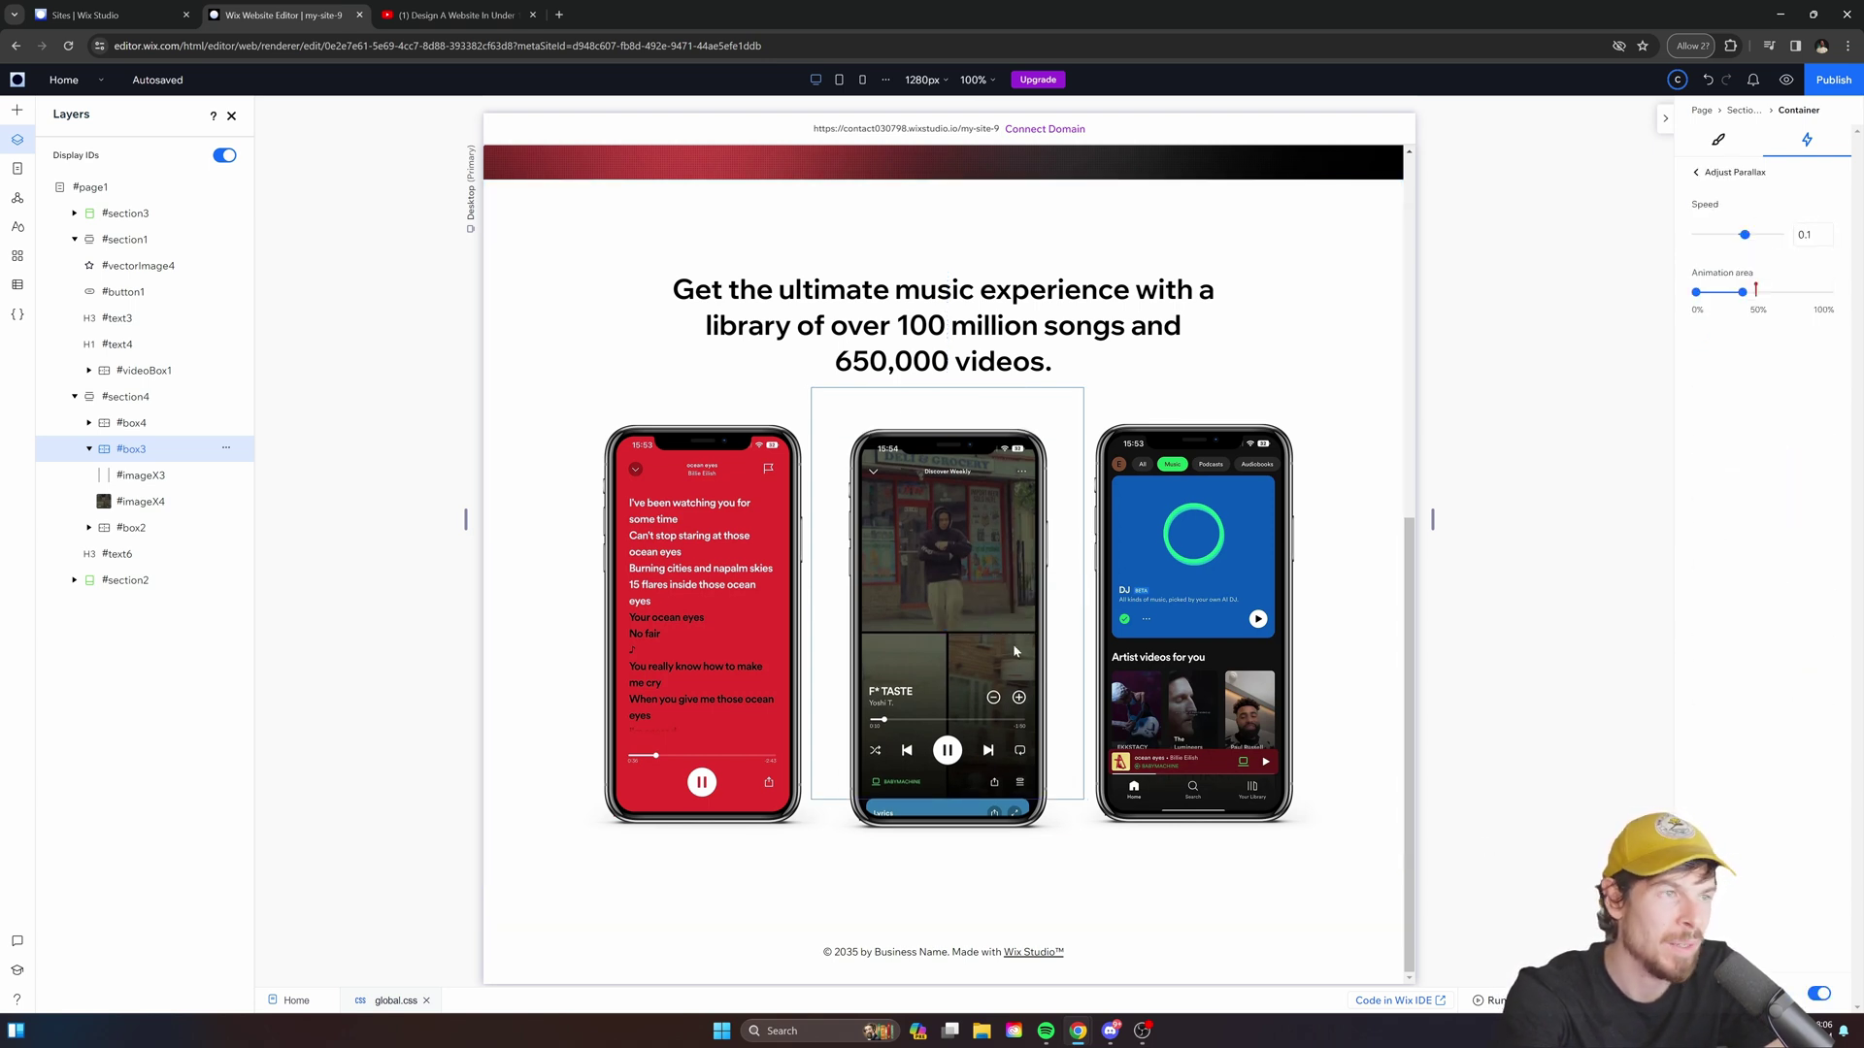
pyautogui.scroll(6, 1119, 870)
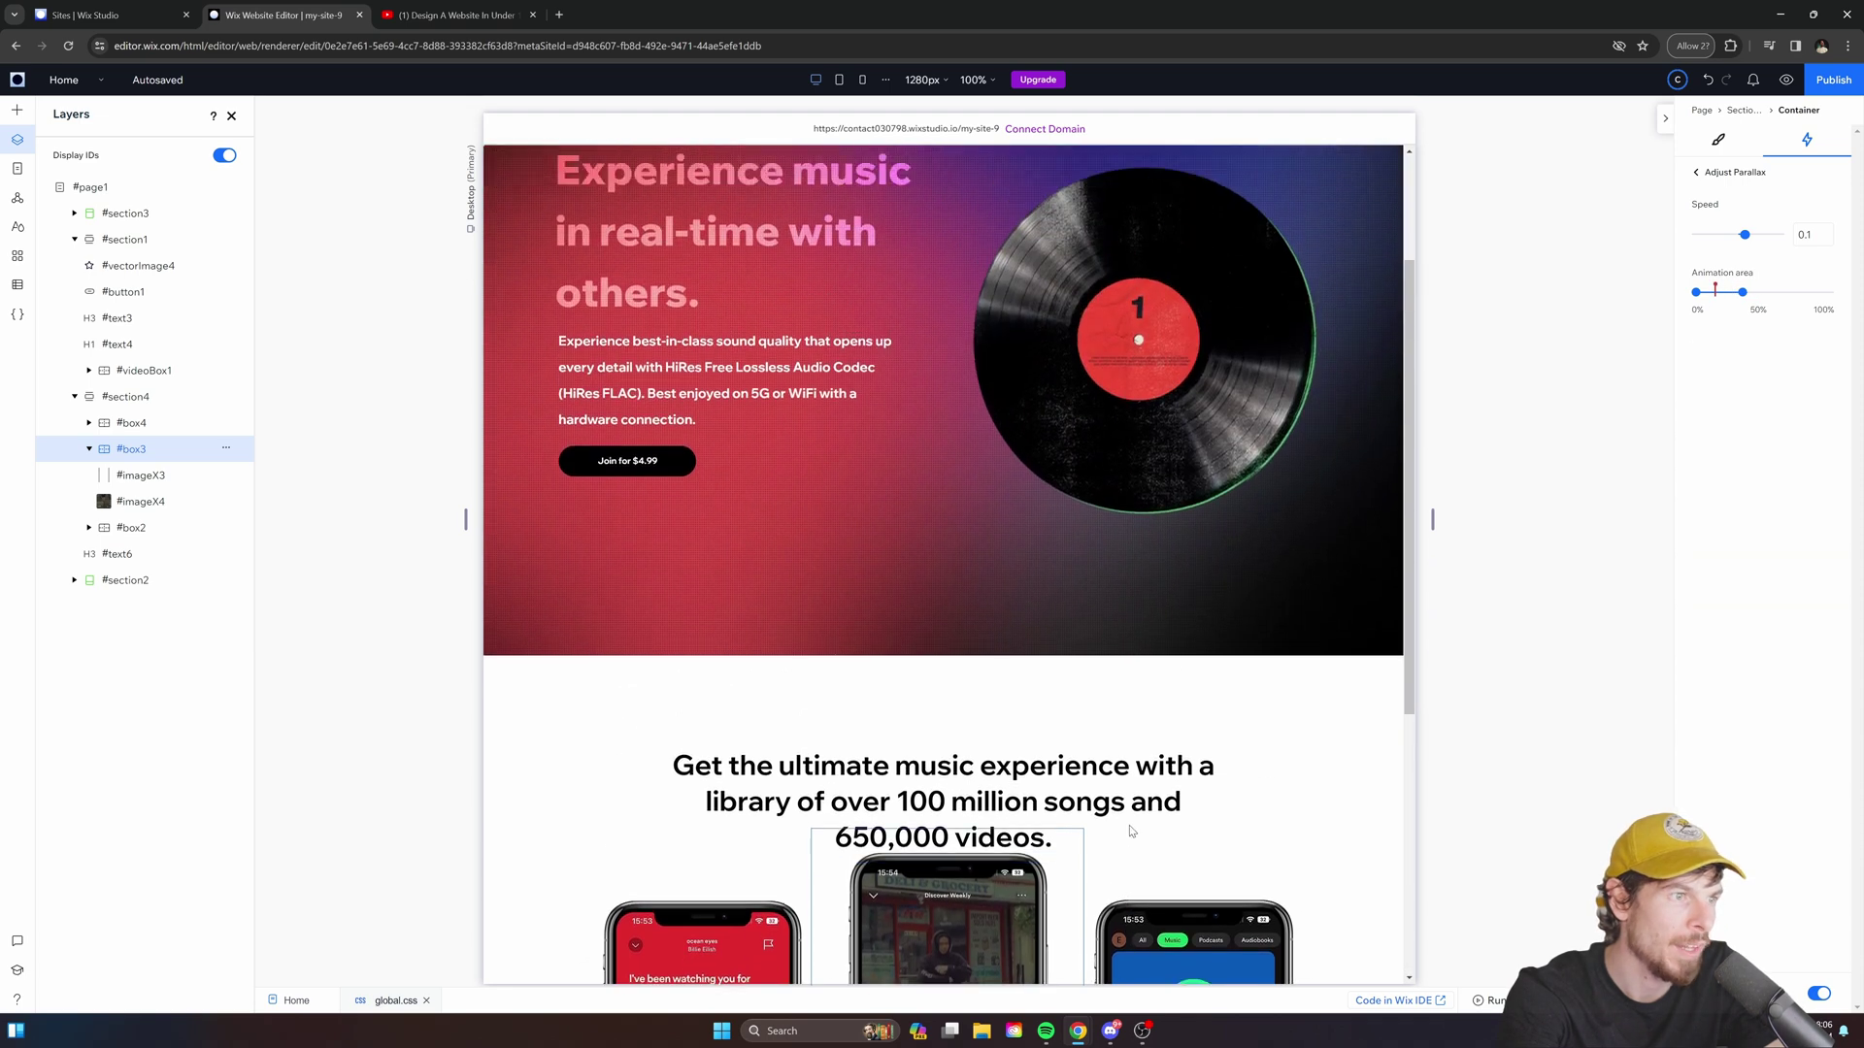
pyautogui.scroll(-6, 1135, 853)
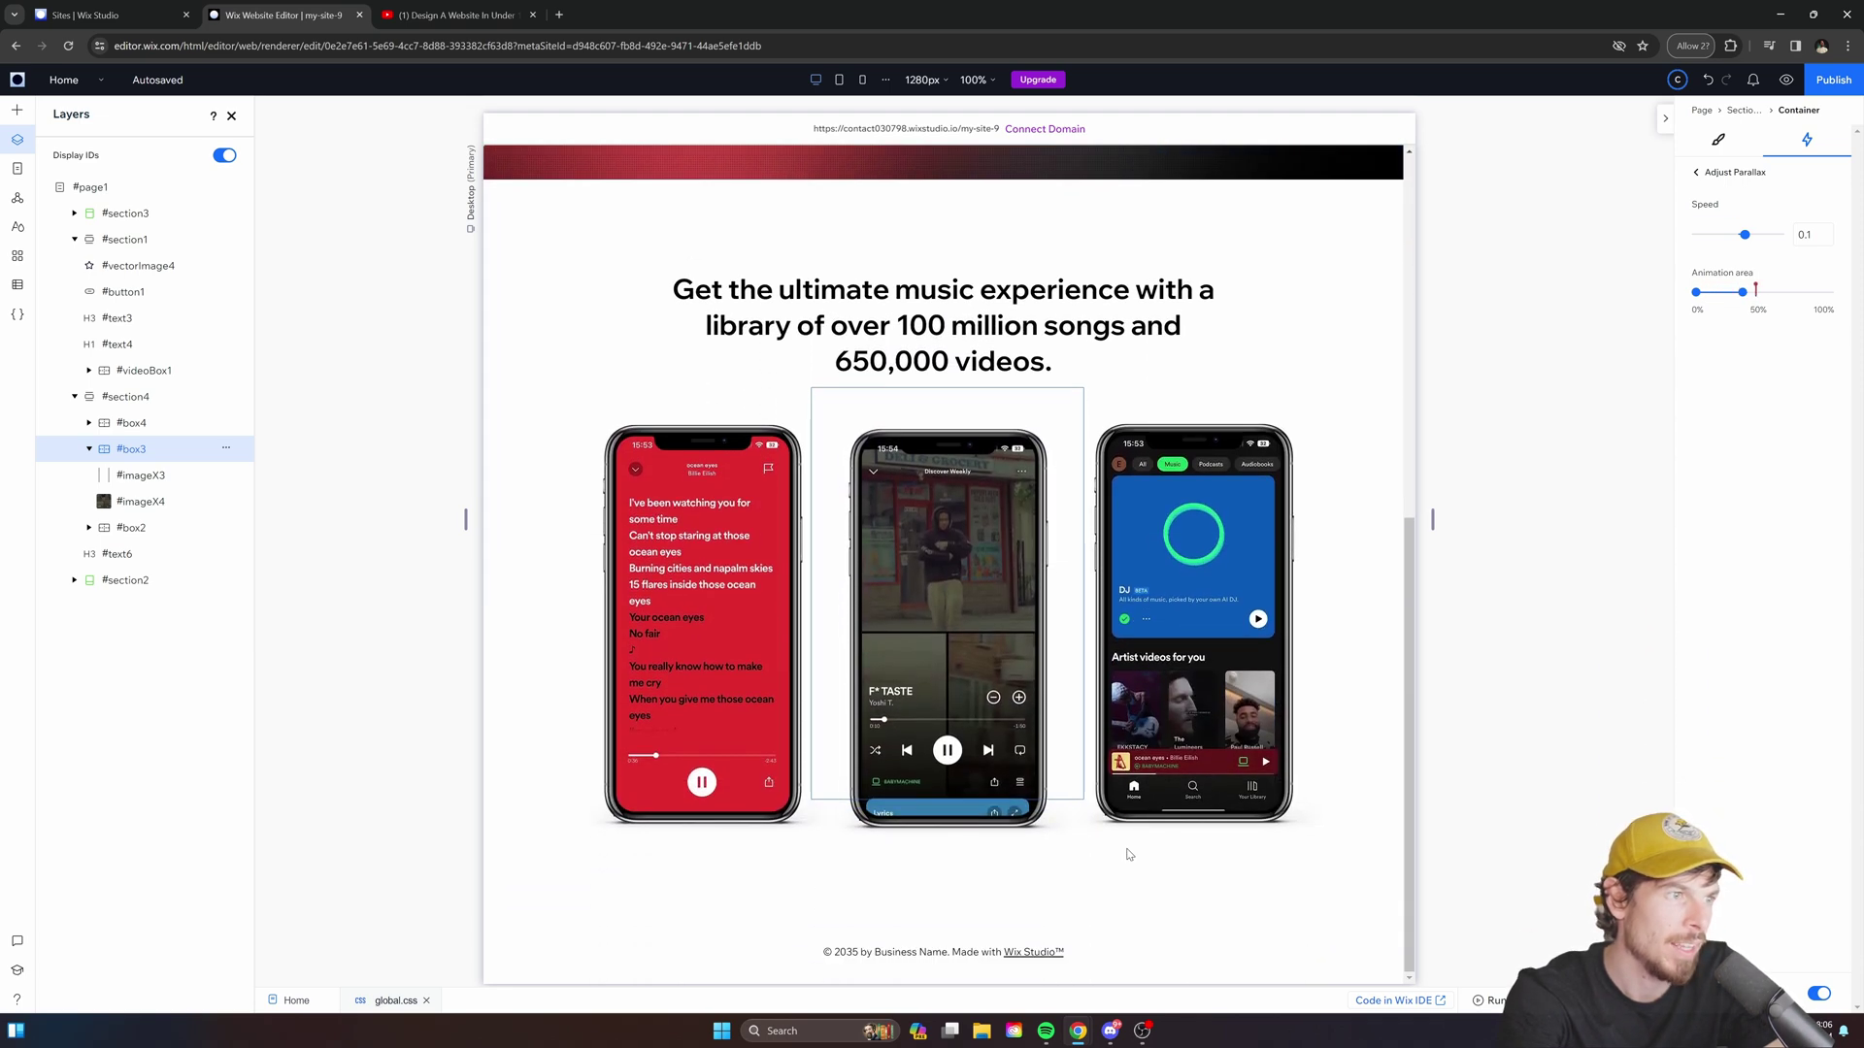
pyautogui.scroll(7, 1129, 854)
pyautogui.scroll(-3, 1124, 864)
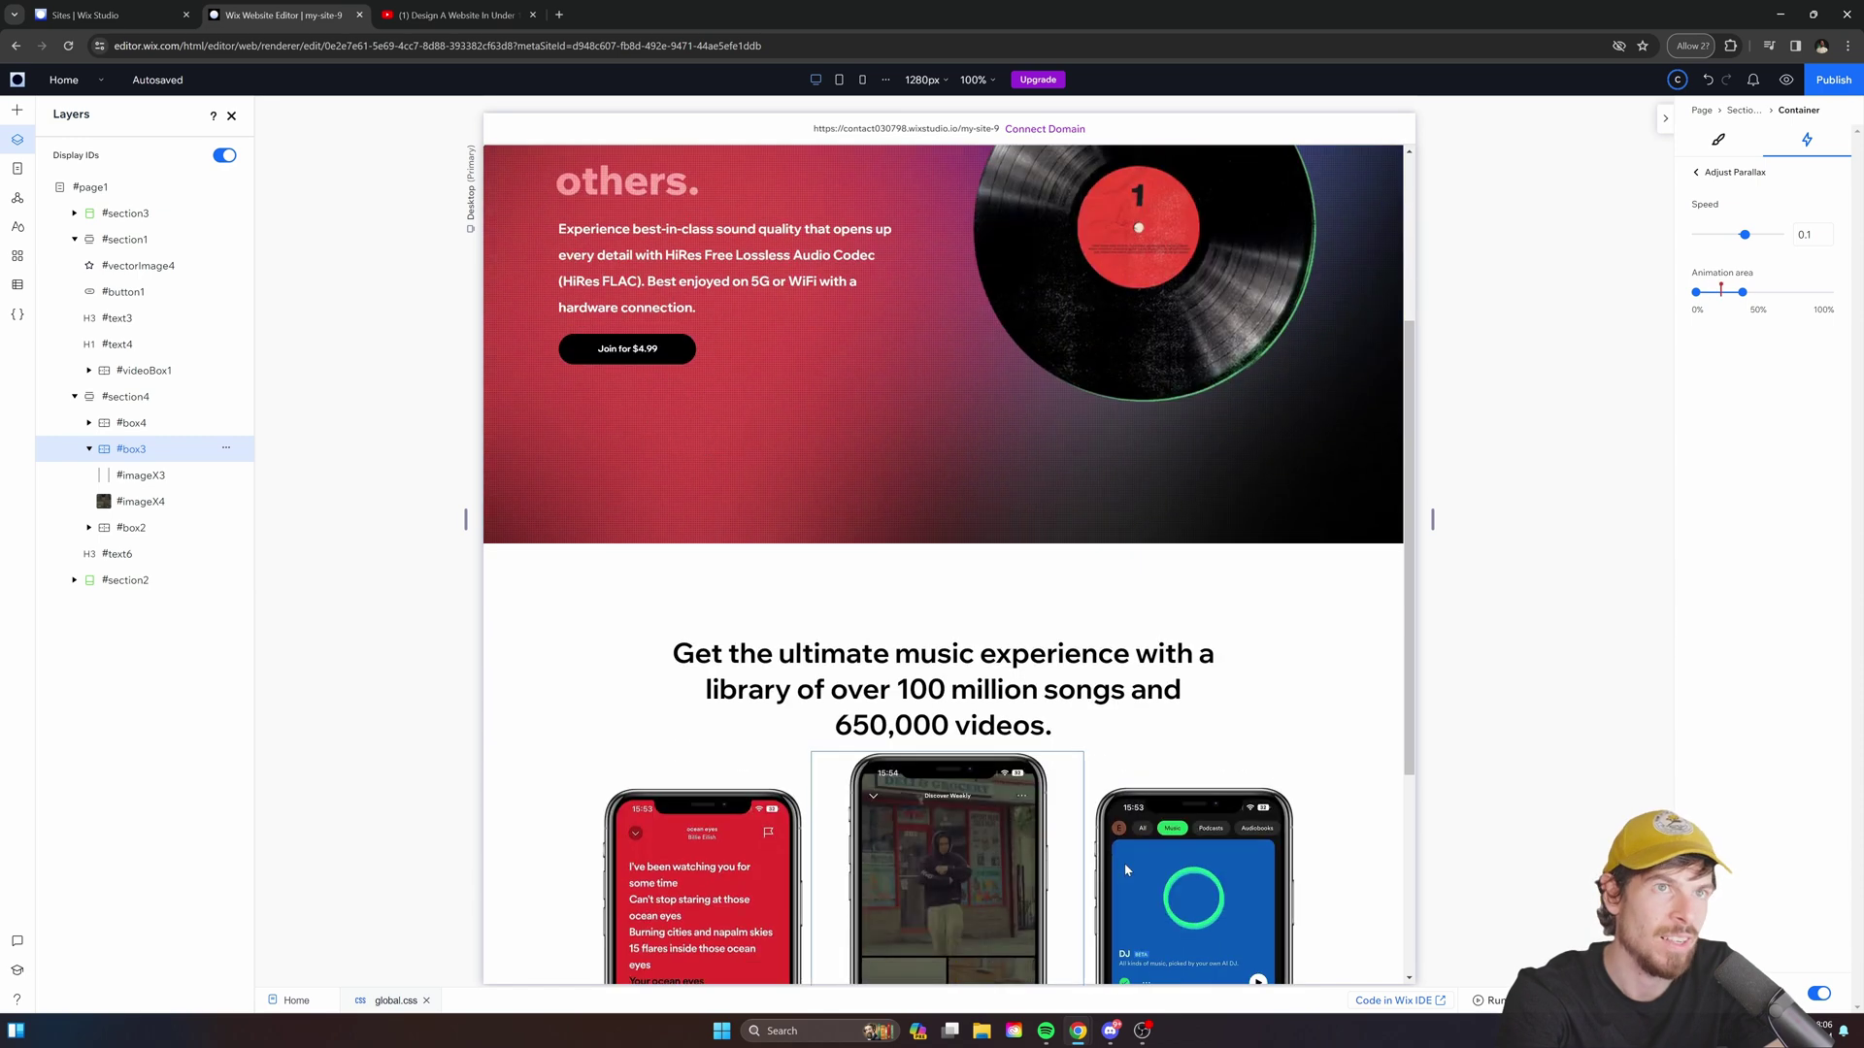
pyautogui.scroll(-3, 1125, 864)
pyautogui.scroll(4, 1124, 864)
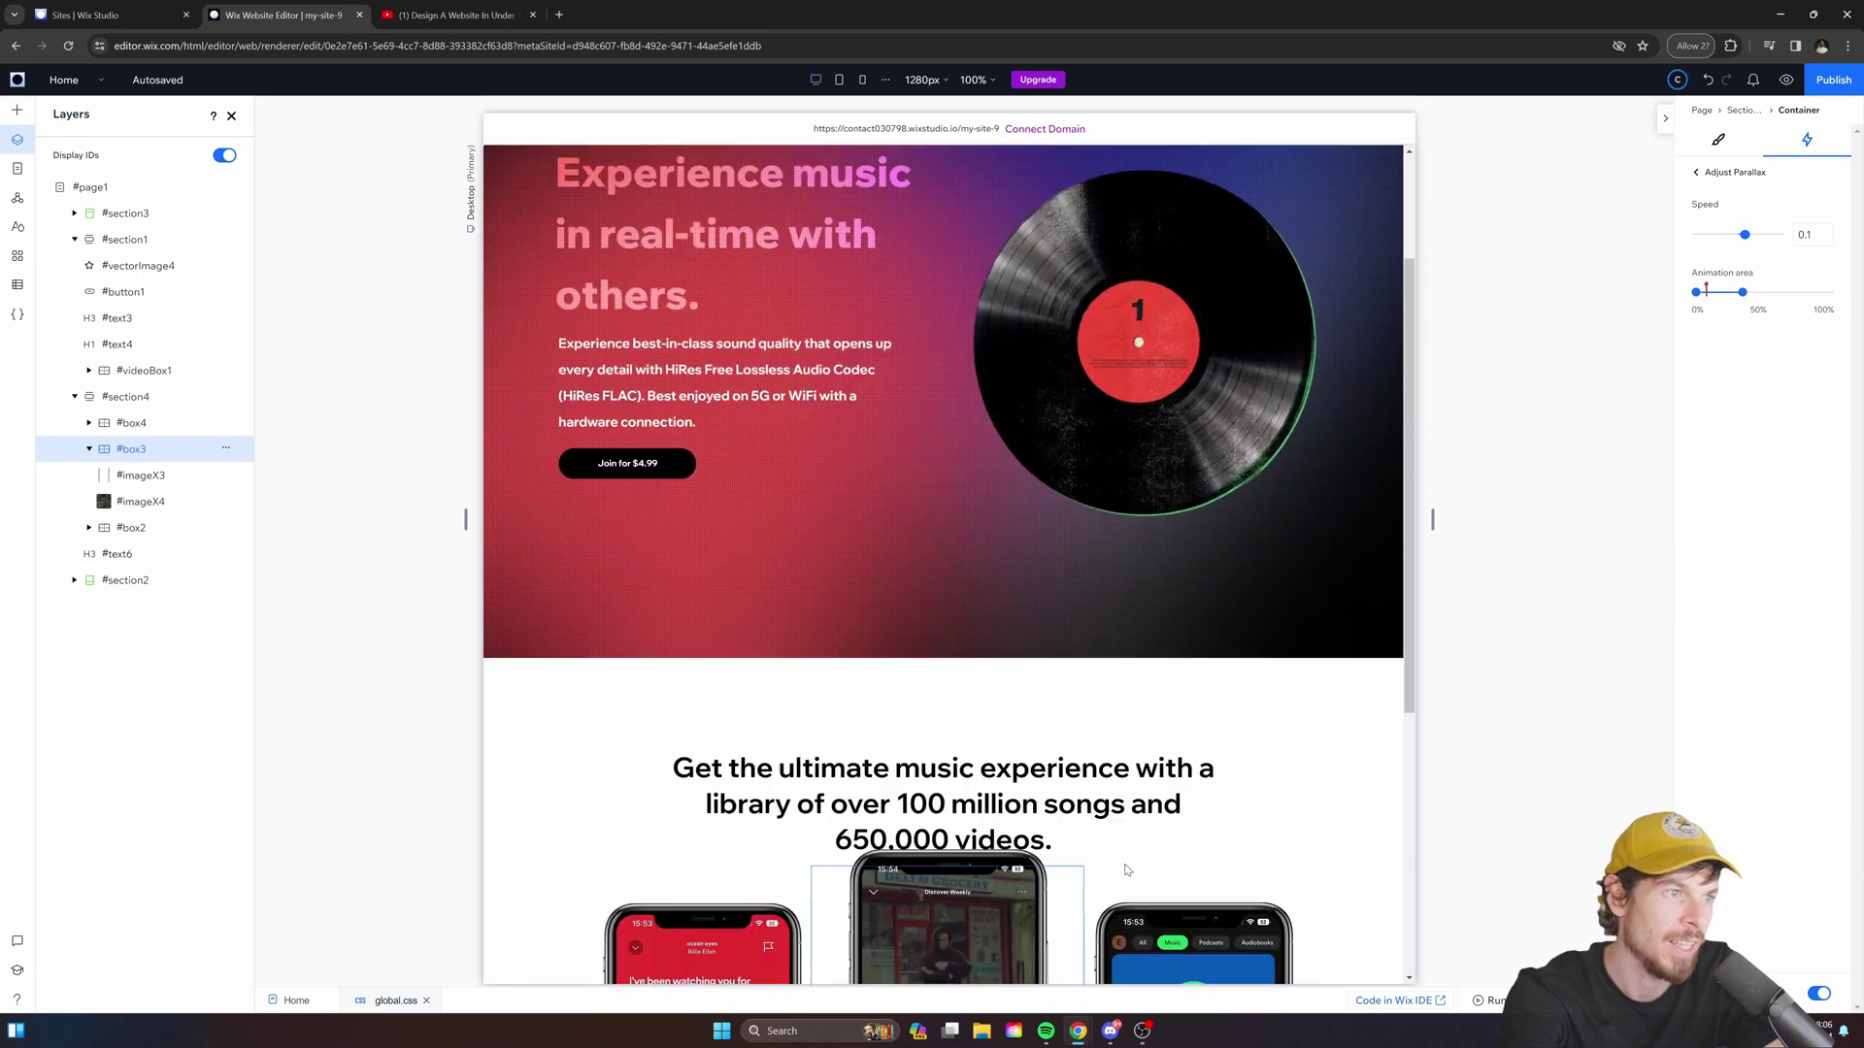
pyautogui.scroll(-5, 1125, 870)
pyautogui.scroll(6, 1070, 652)
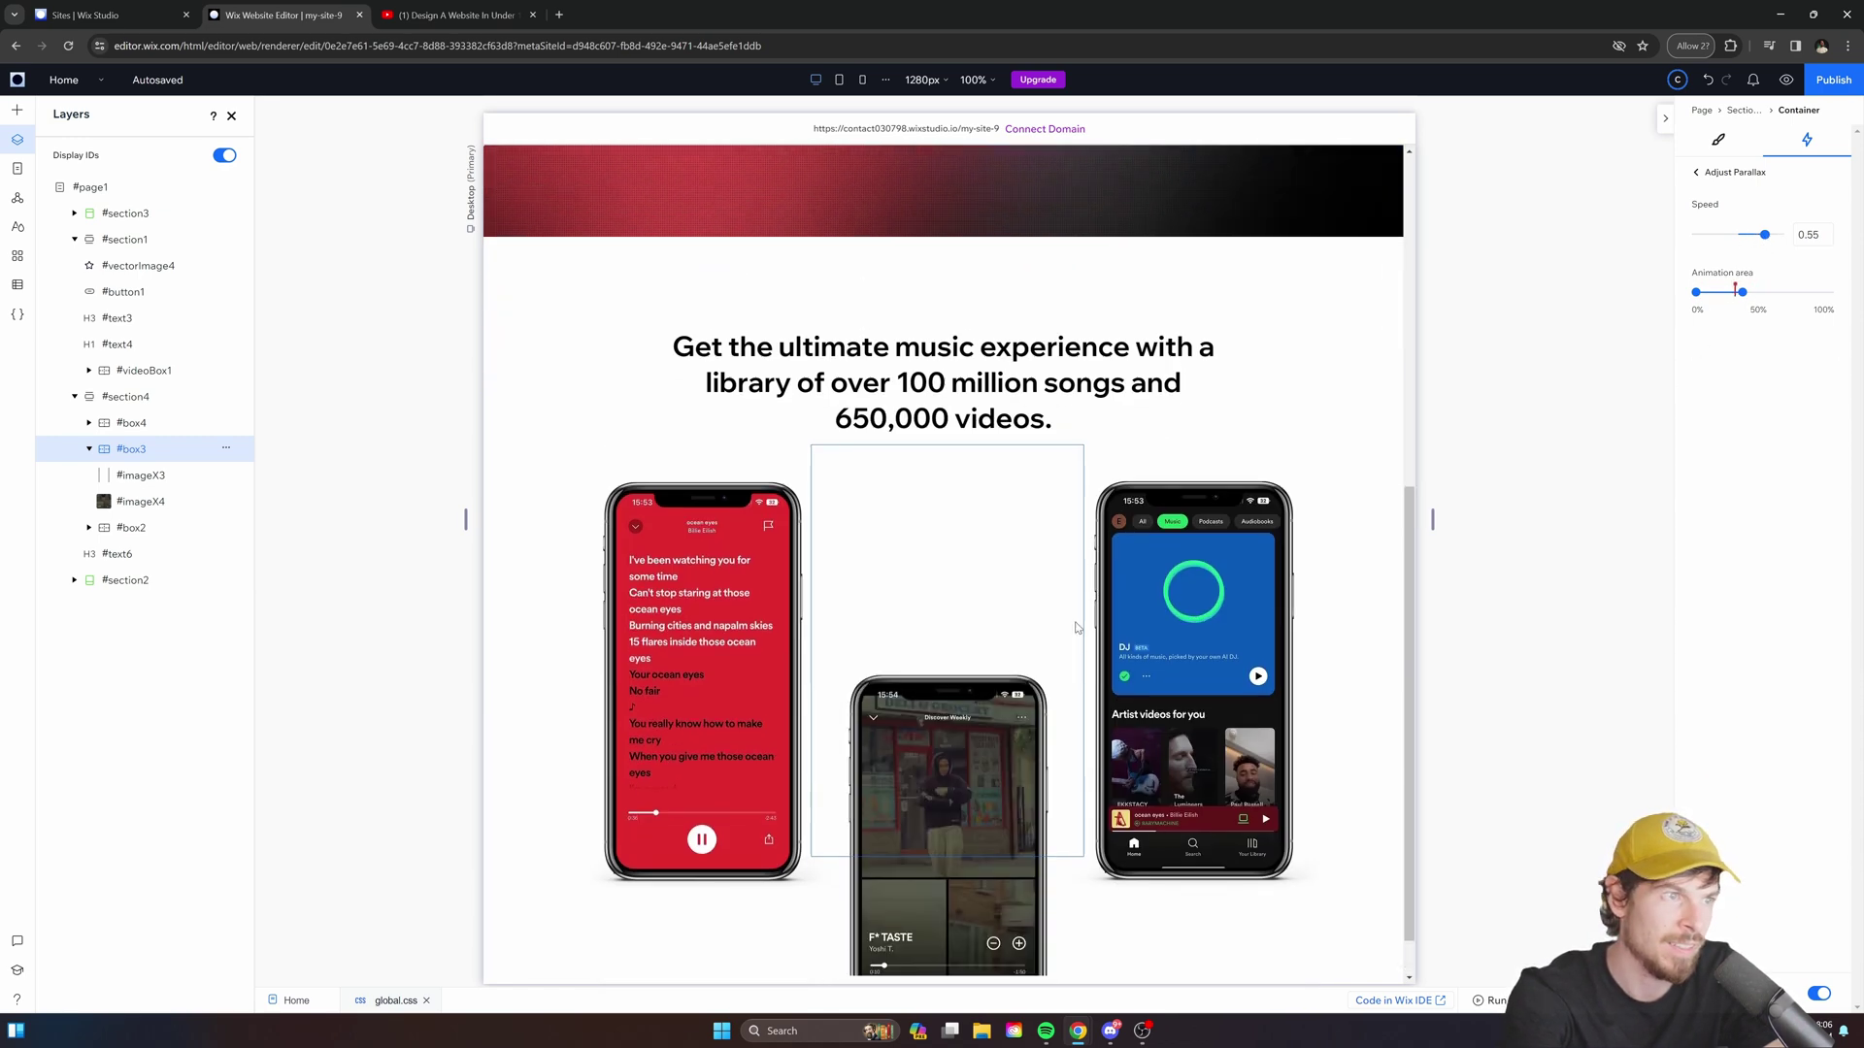
pyautogui.scroll(-5, 1068, 680)
pyautogui.scroll(3, 1068, 699)
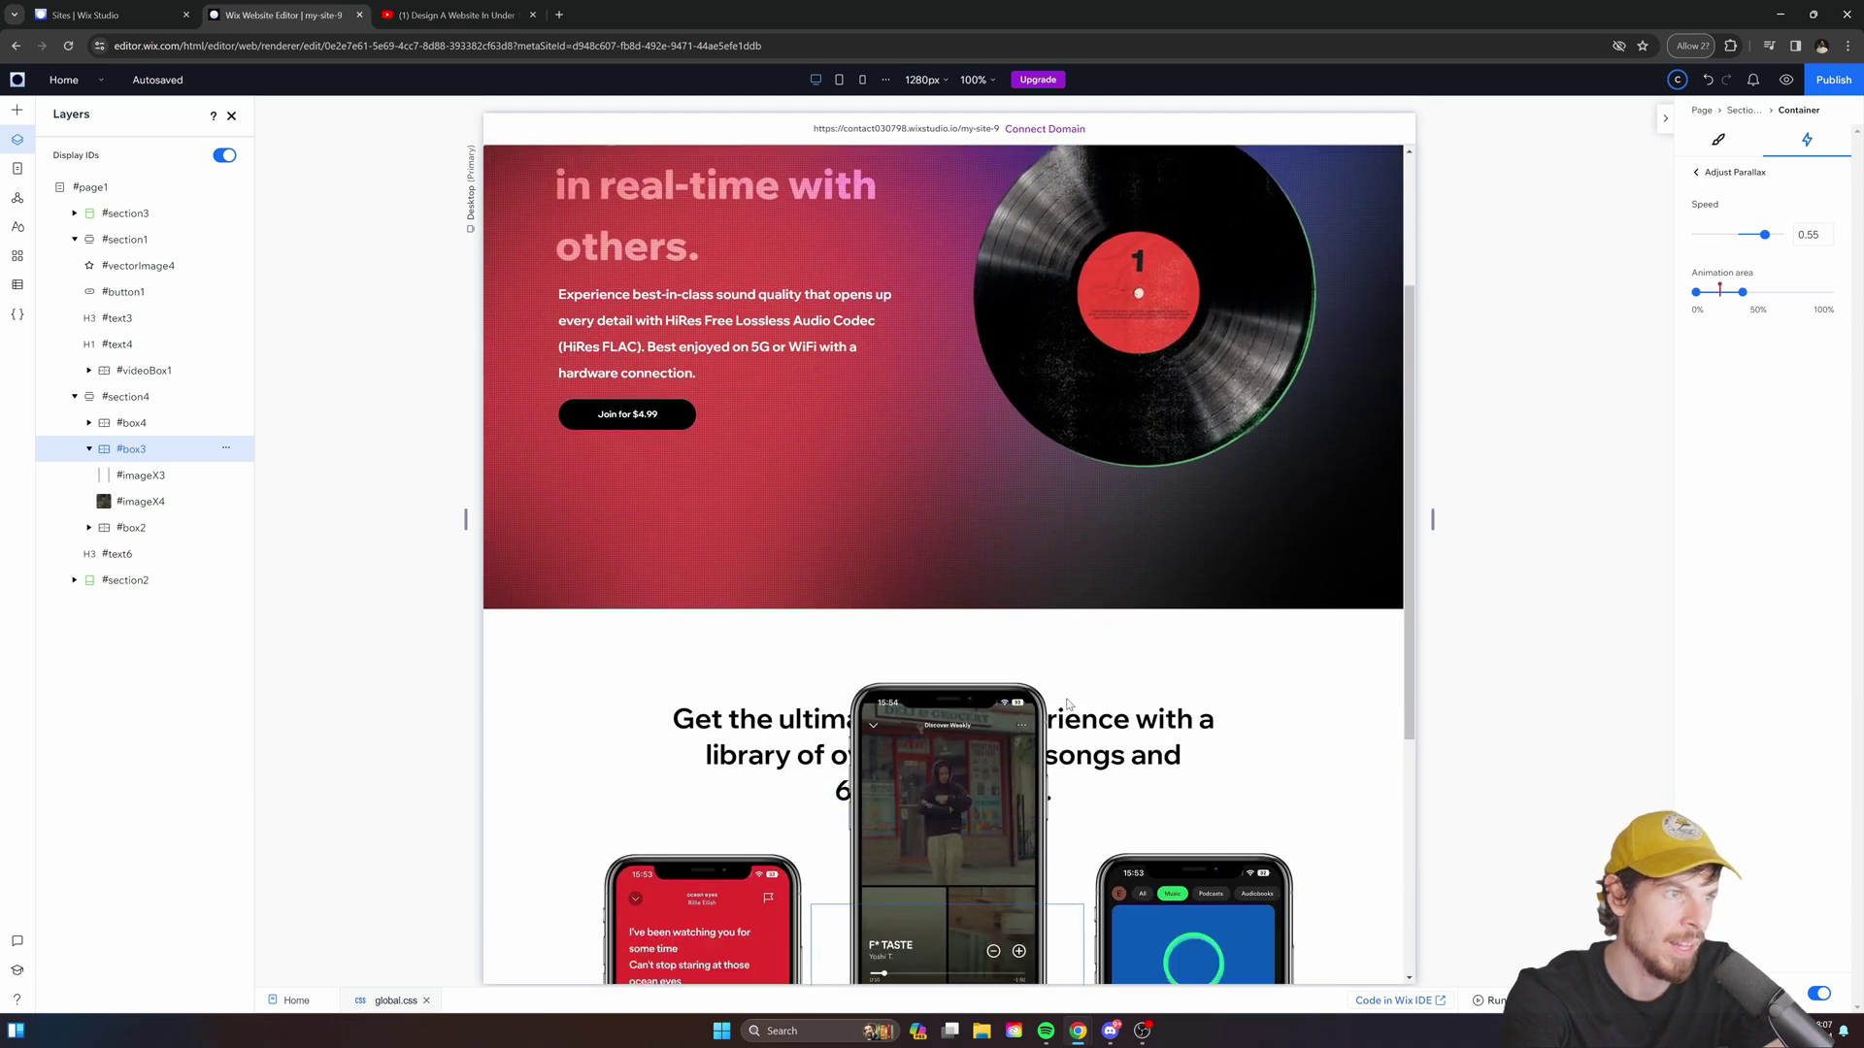
pyautogui.scroll(-5, 1068, 699)
pyautogui.click(1544, 441)
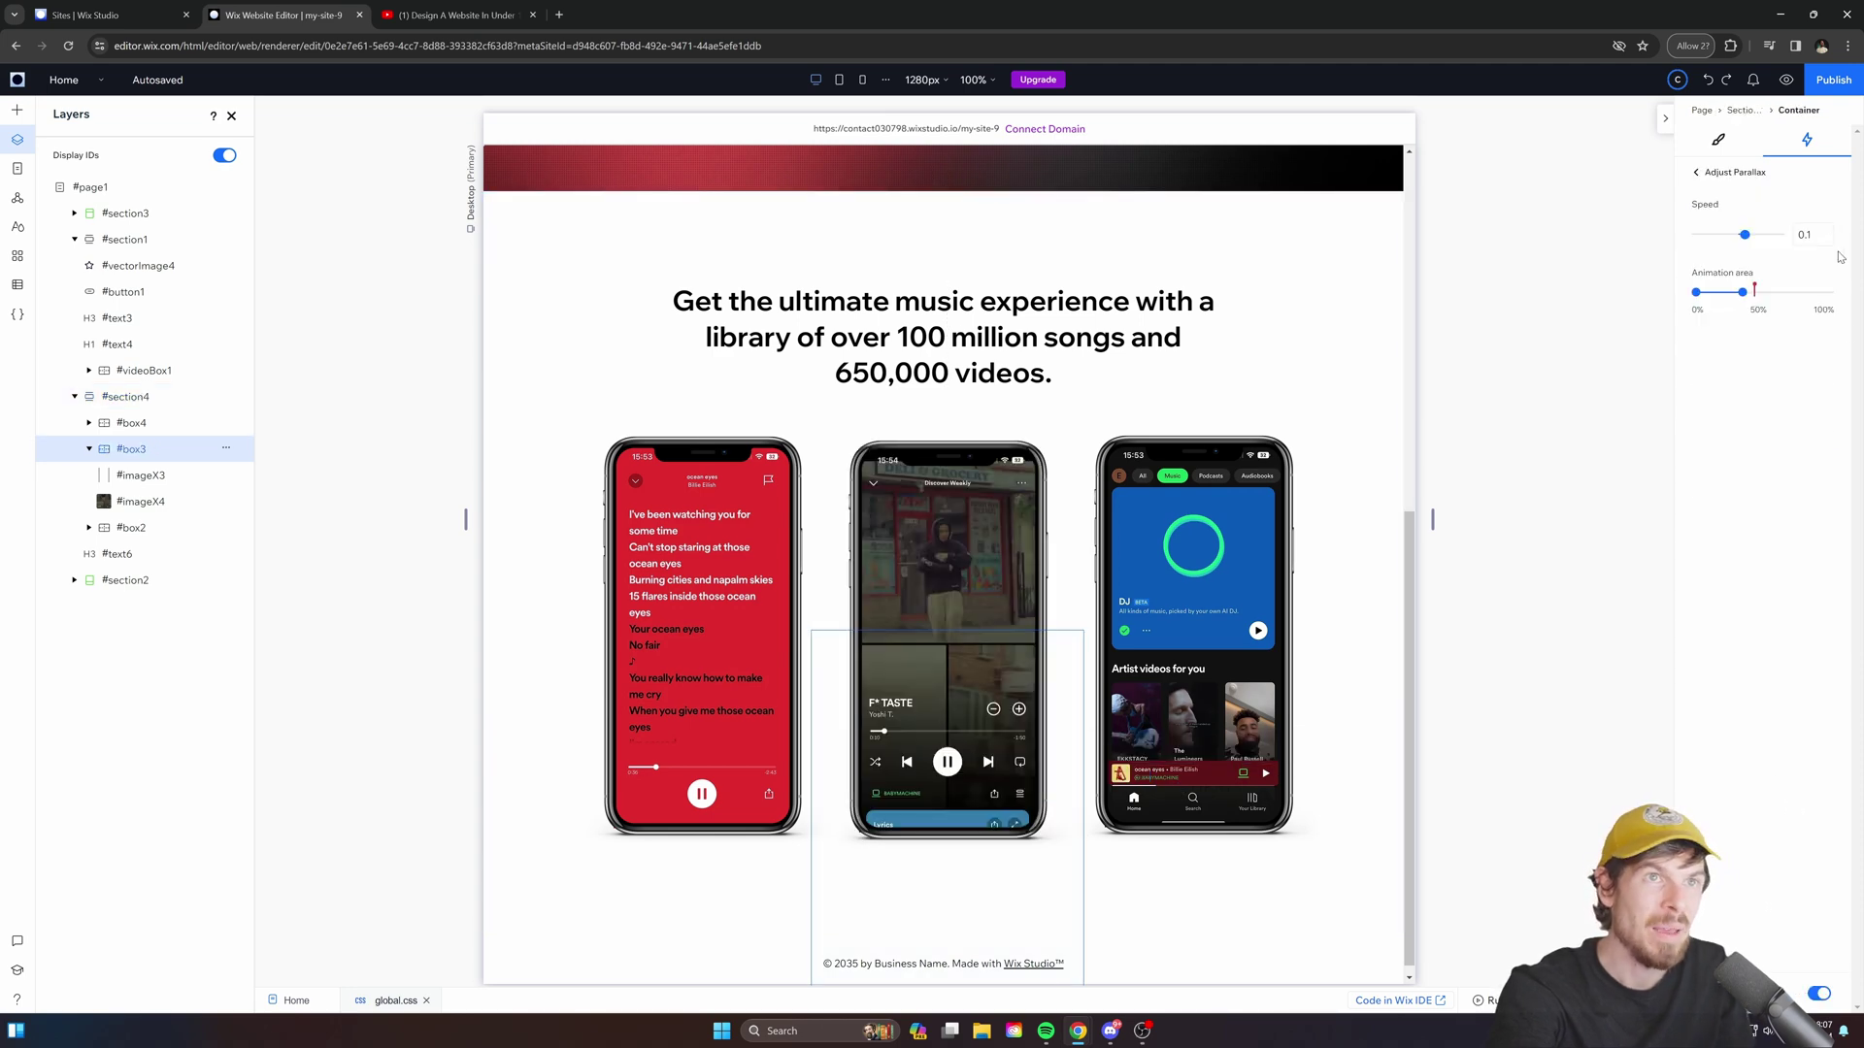
pyautogui.scroll(6, 1184, 633)
pyautogui.scroll(-6, 1204, 669)
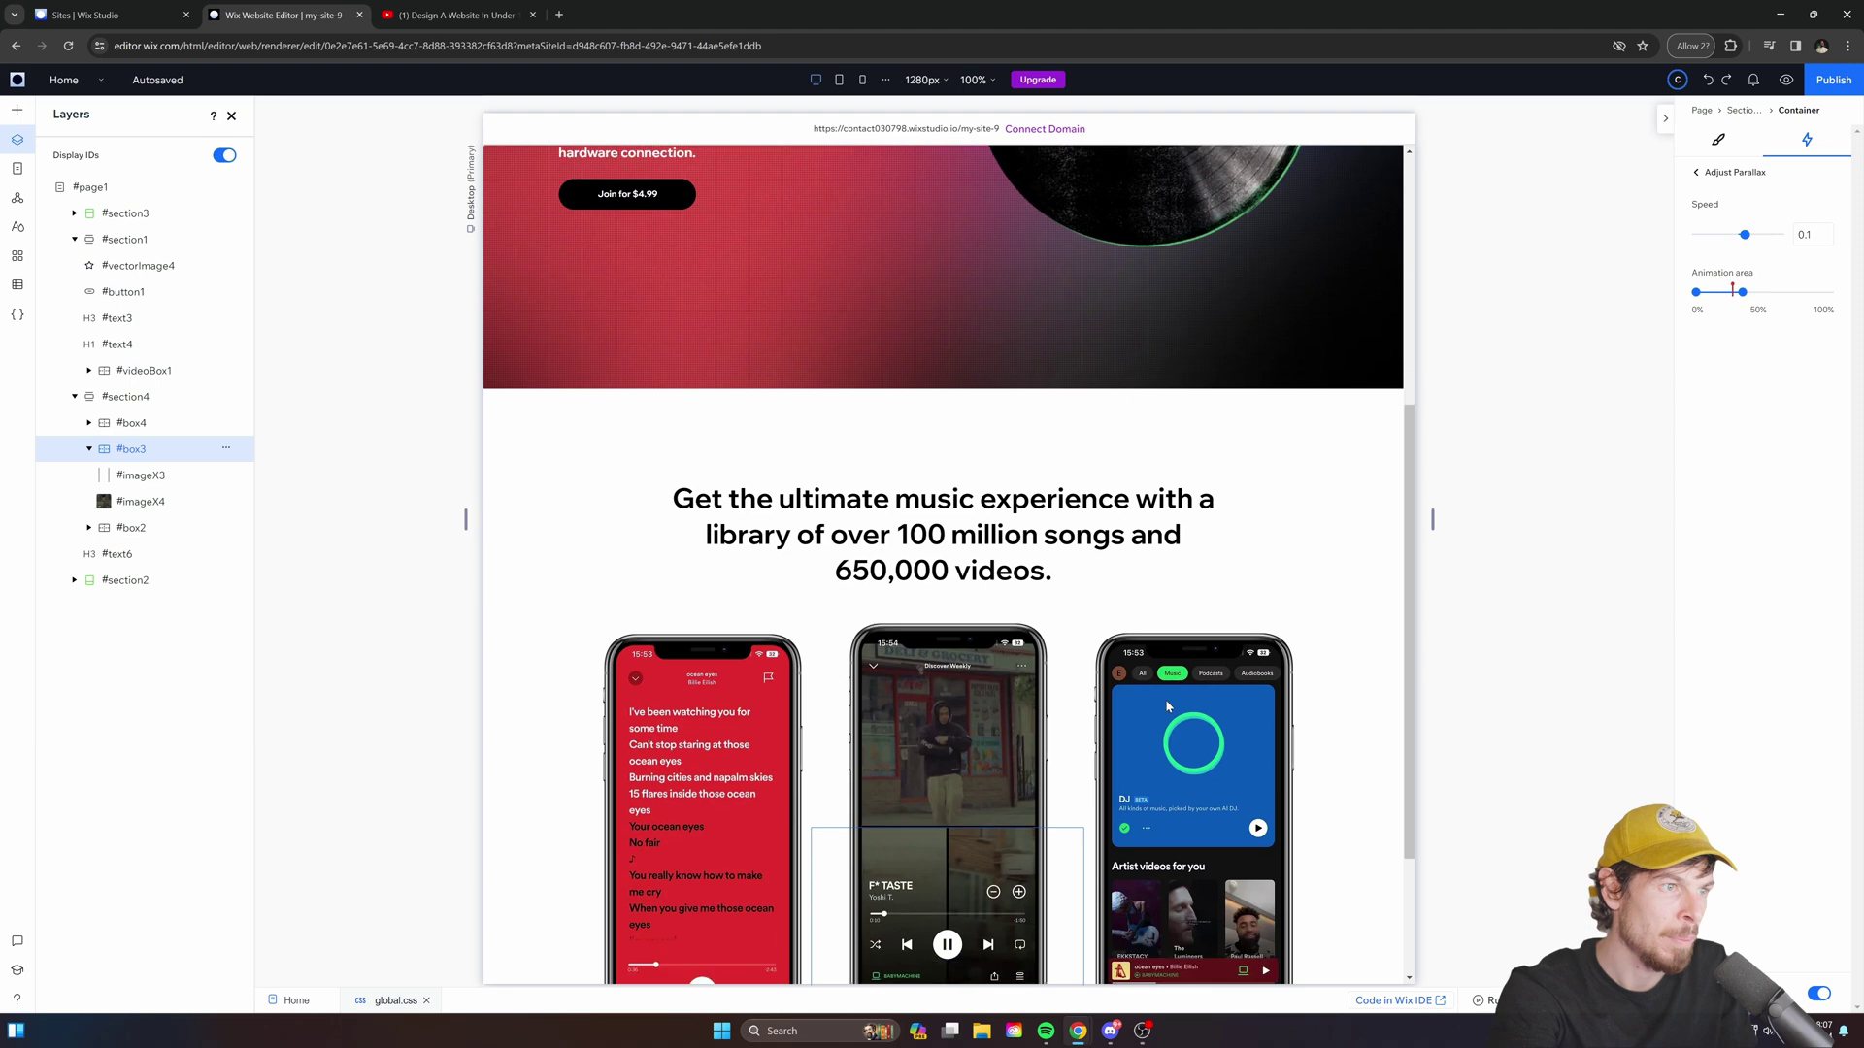
# Preview the page and scroll through the vinyl arc, diamond heading reveal and phone animations.
pyautogui.click(1785, 82)
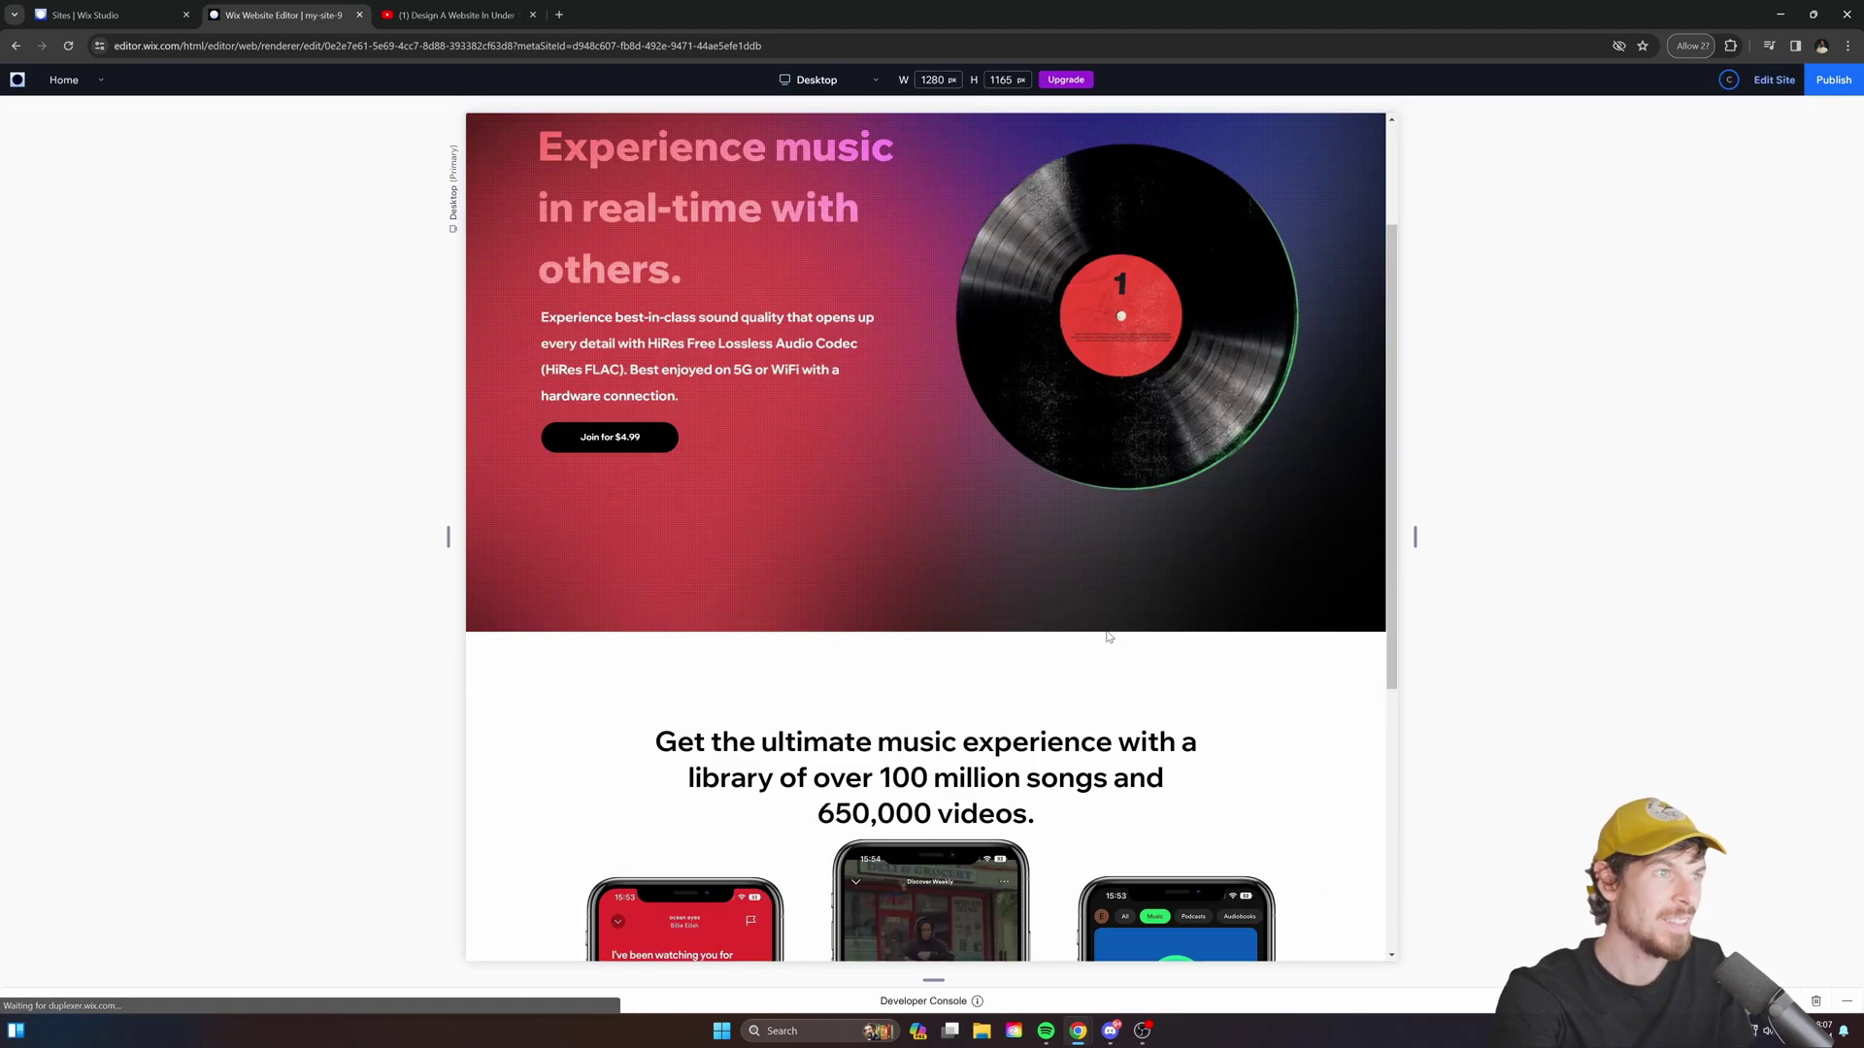
pyautogui.scroll(-6, 1318, 121)
pyautogui.scroll(6, 1349, 260)
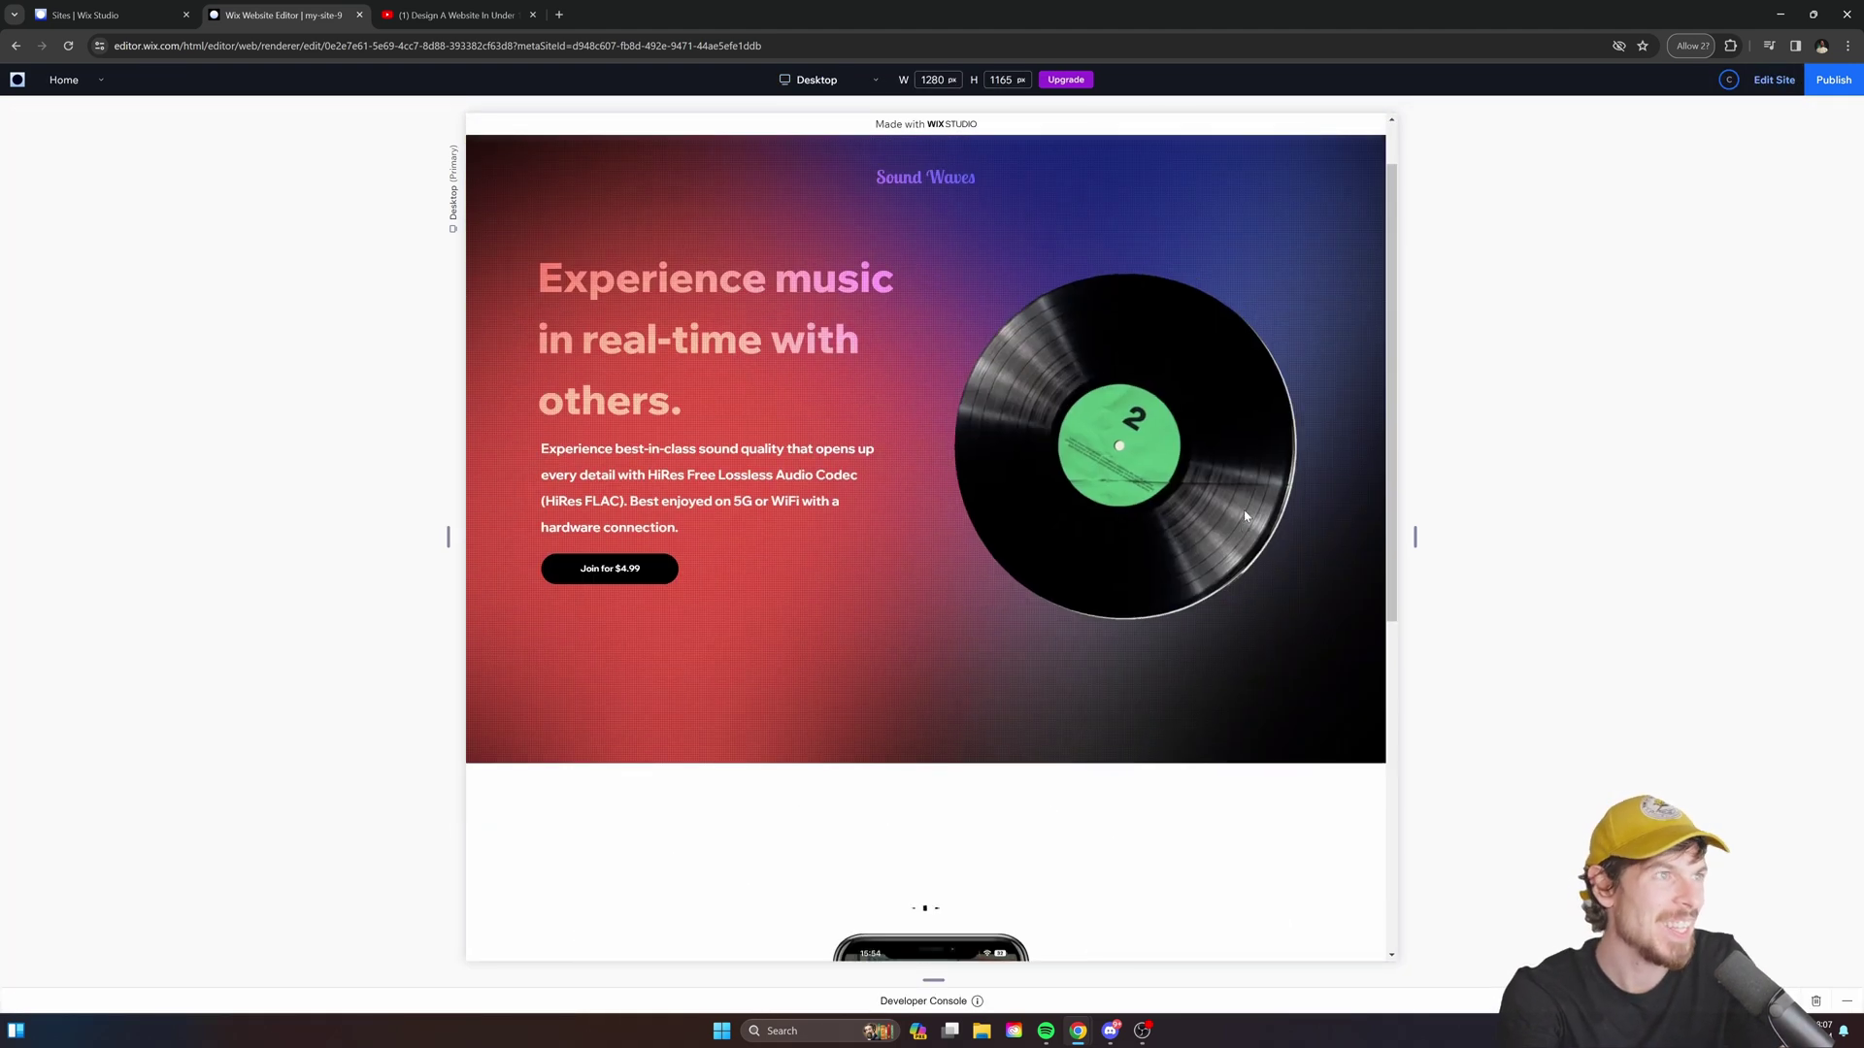
pyautogui.moveTo(1396, 198); pyautogui.dragTo(1352, 383)
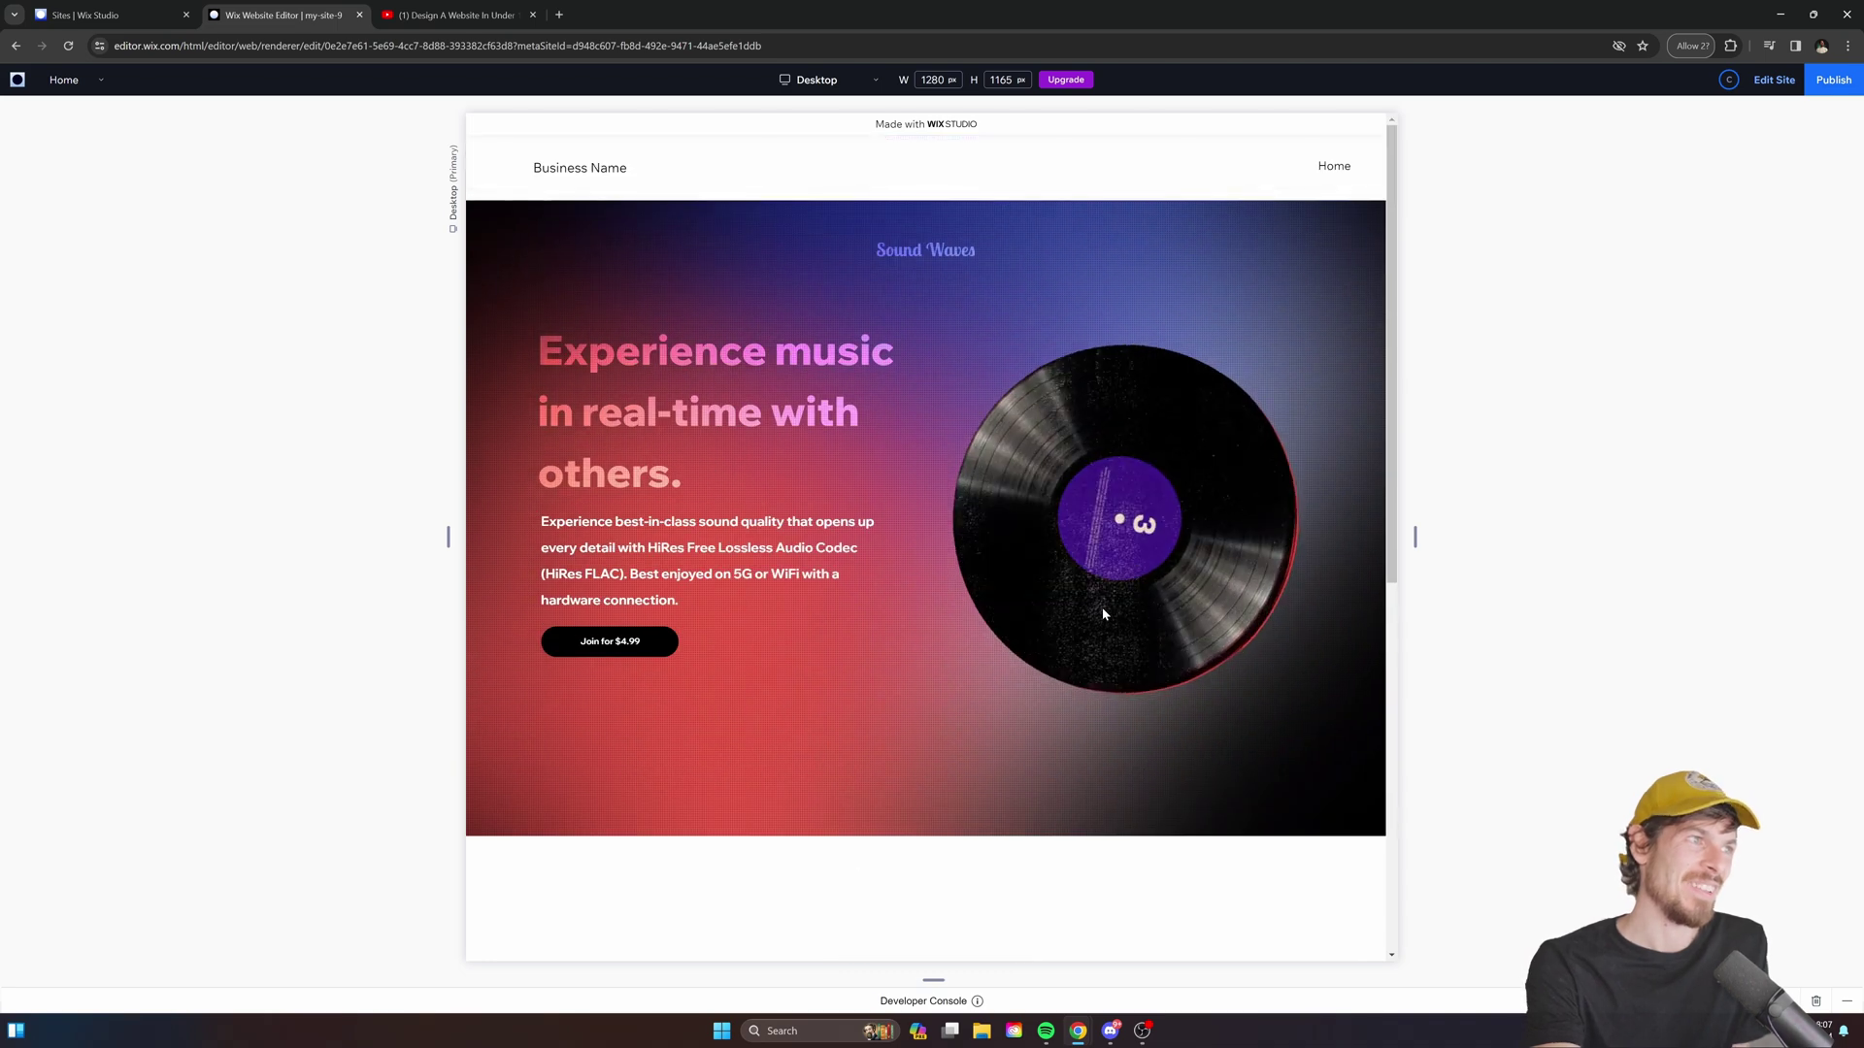
pyautogui.scroll(-5, 1103, 602)
pyautogui.scroll(6, 1098, 560)
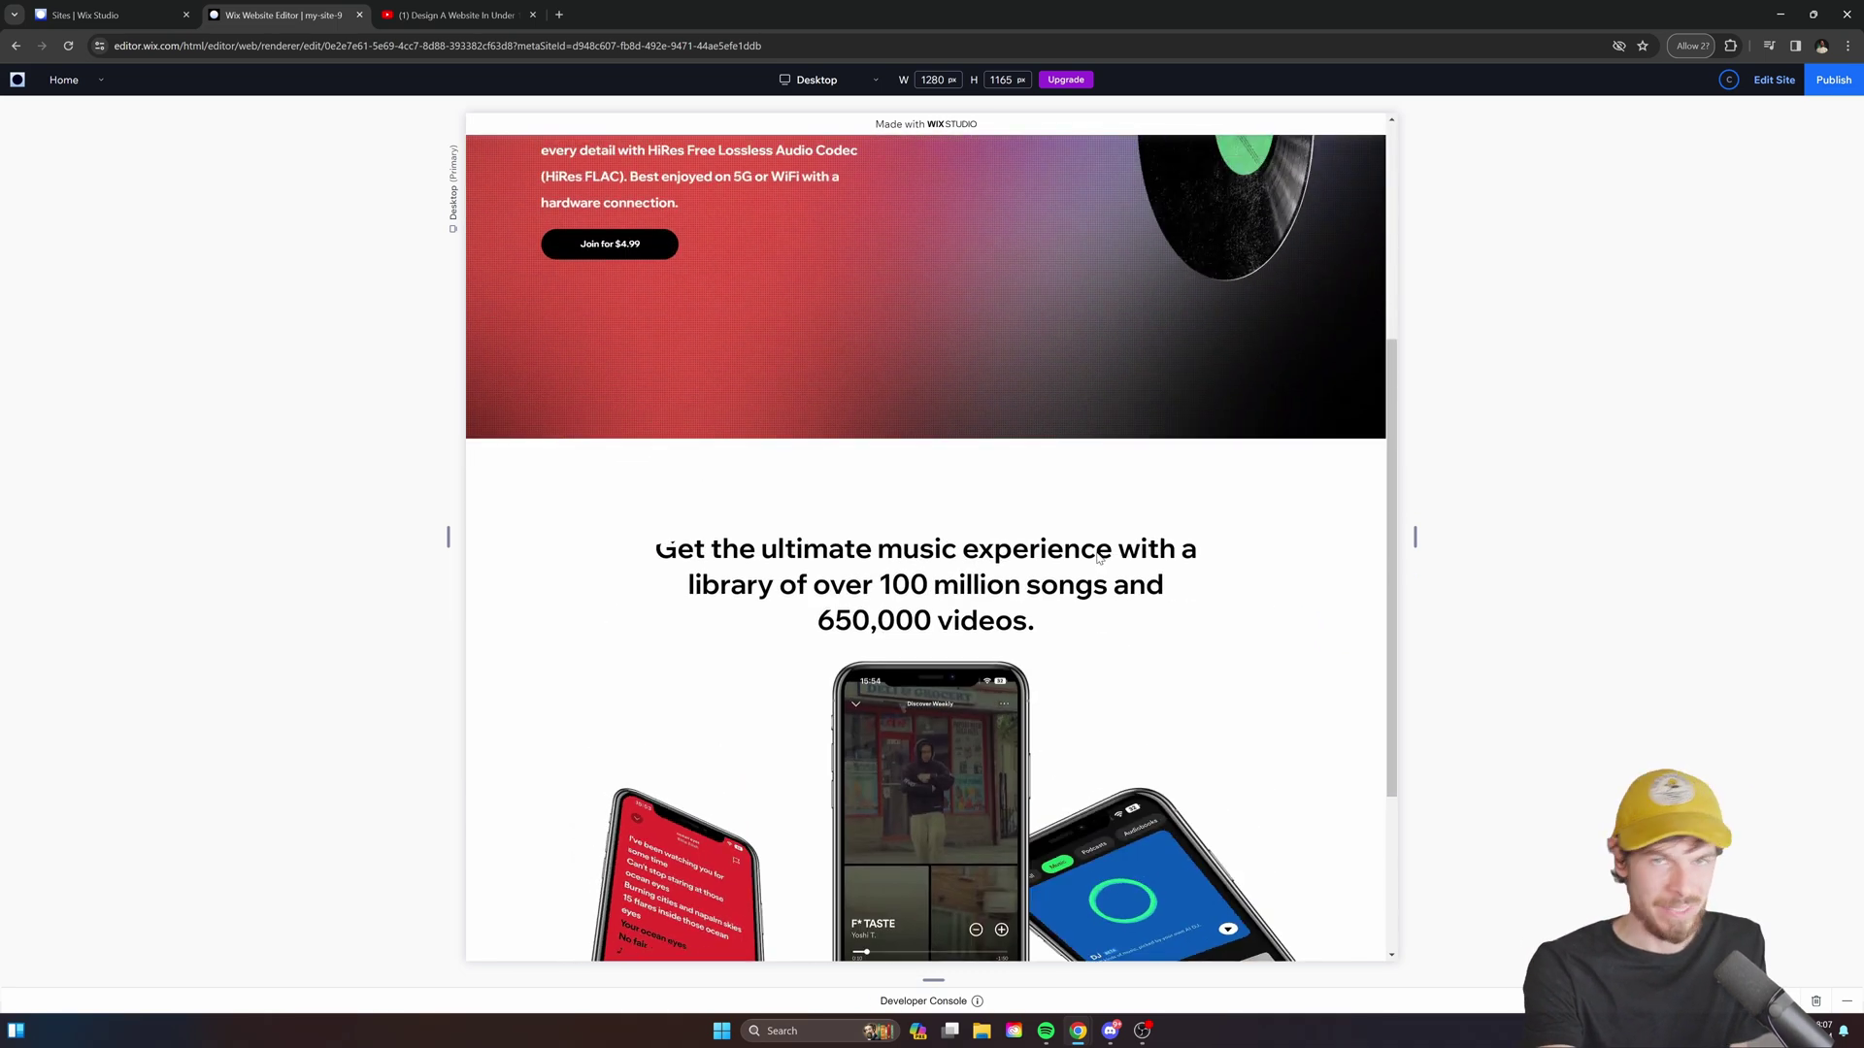